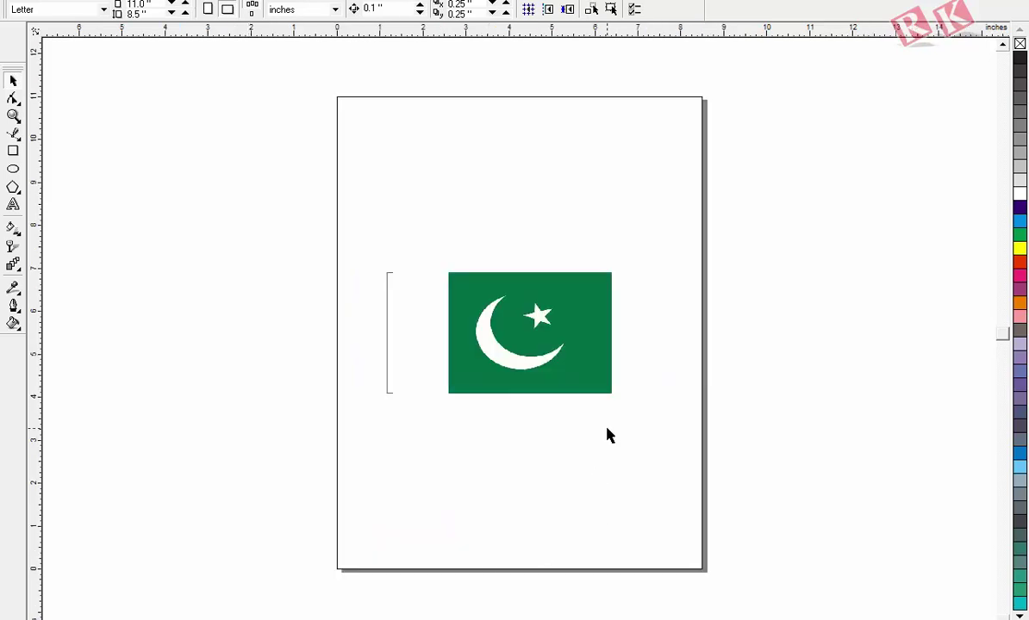
- Draw a rectangle about 5.18 by 2.81 inches over the full extent of the reference flag
key("F2")
left_click_drag(304, 184, 703, 415)
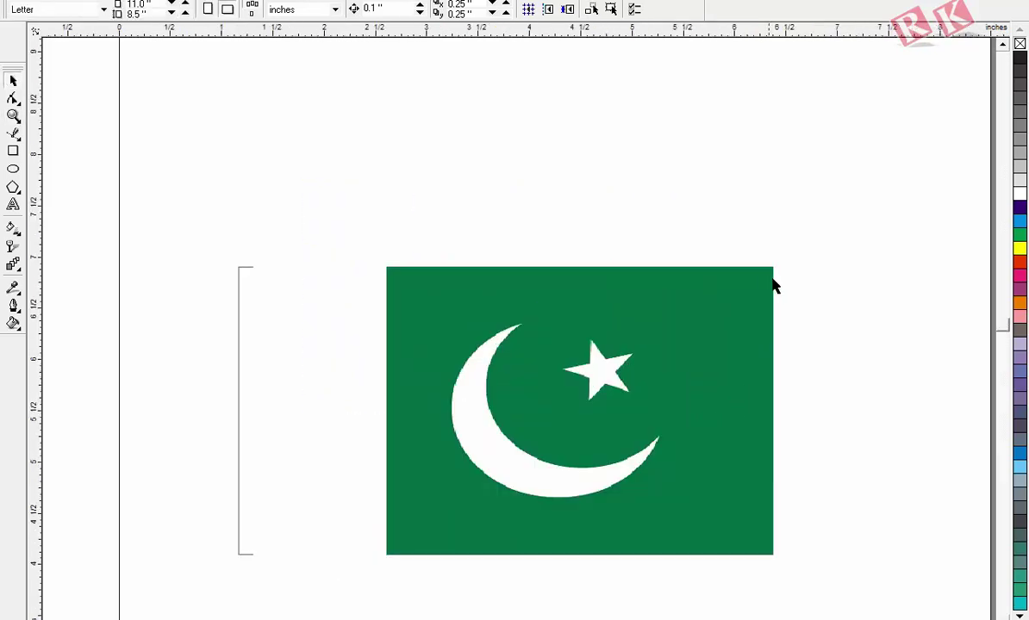
left_click(773, 279)
left_click(772, 177)
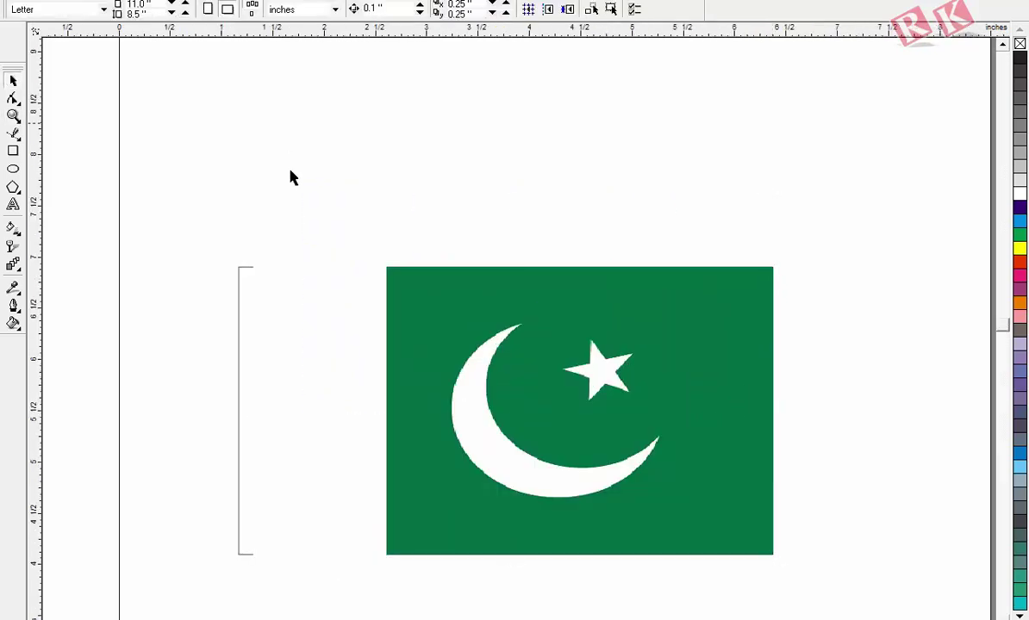
left_click(14, 154)
left_click_drag(241, 268, 774, 555)
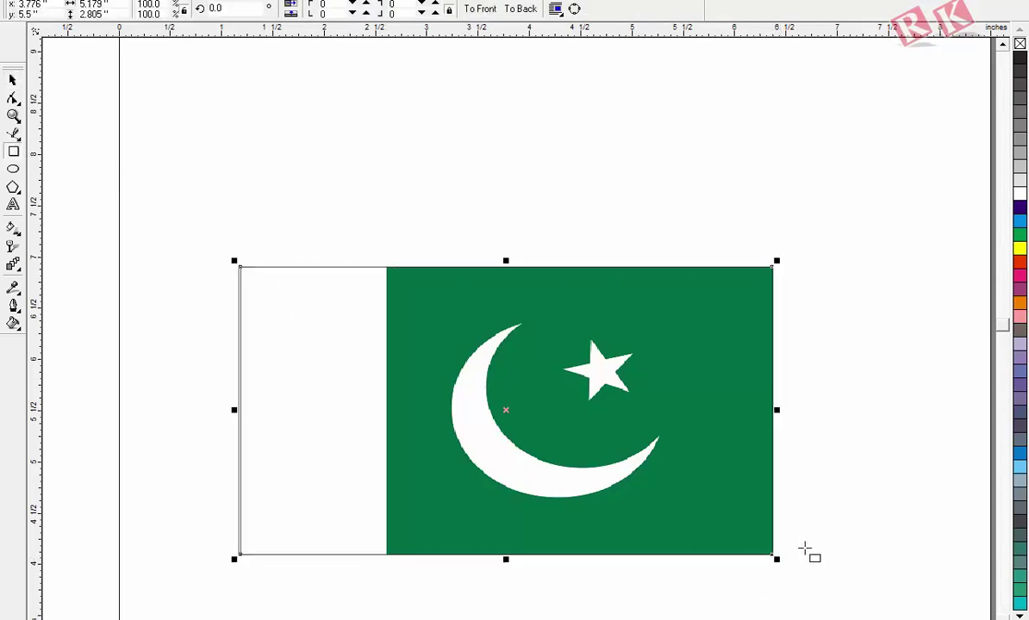
- Move the new rectangle straight up into the empty area above the reference flag
left_click(13, 79)
left_click_drag(508, 412, 507, 138)
scroll(525, 289, "down", 1)
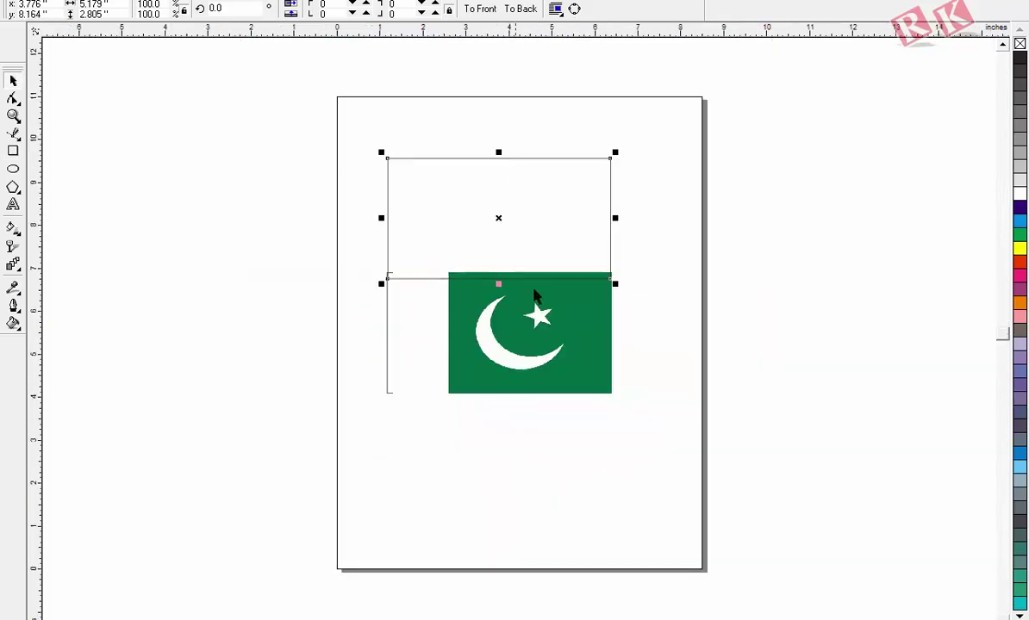
left_click_drag(499, 218, 499, 183)
left_click(684, 224)
- Fill the rectangle above the reference flag with green
key("F2")
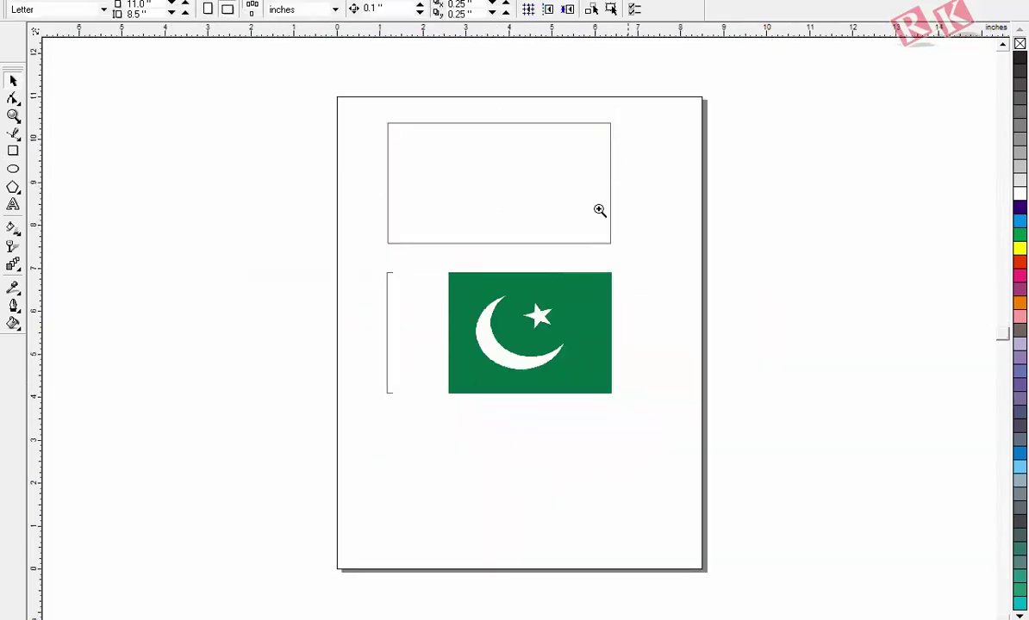
left_click_drag(353, 98, 628, 407)
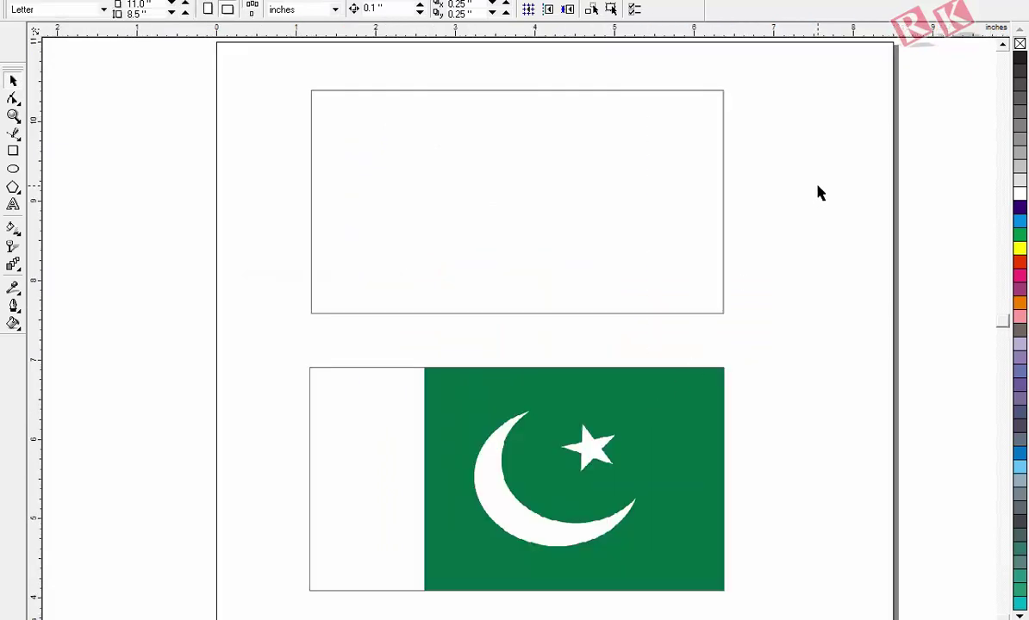
left_click(386, 312)
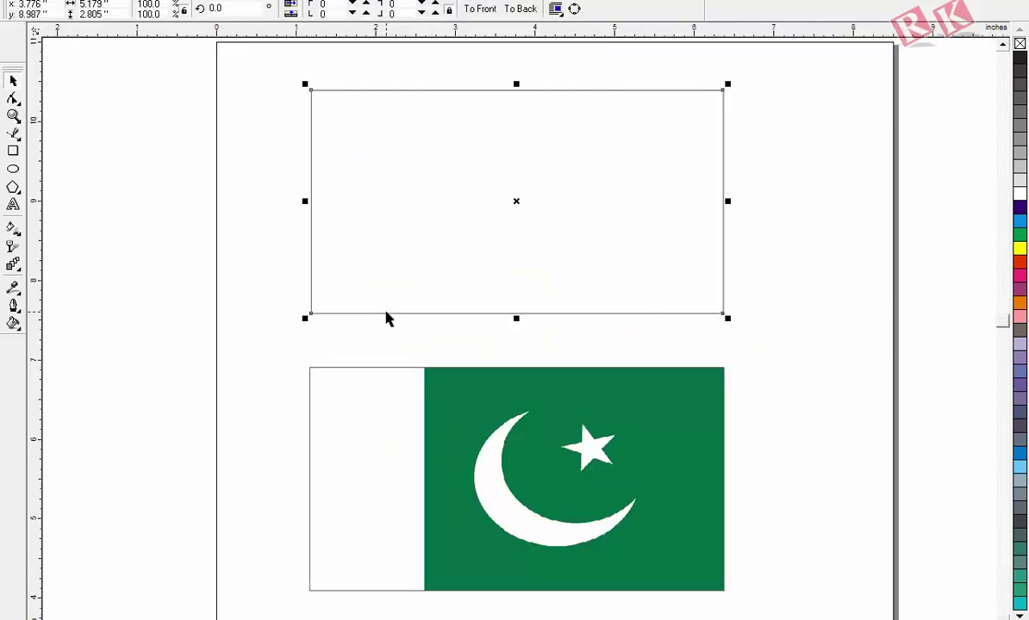
left_click(1019, 242)
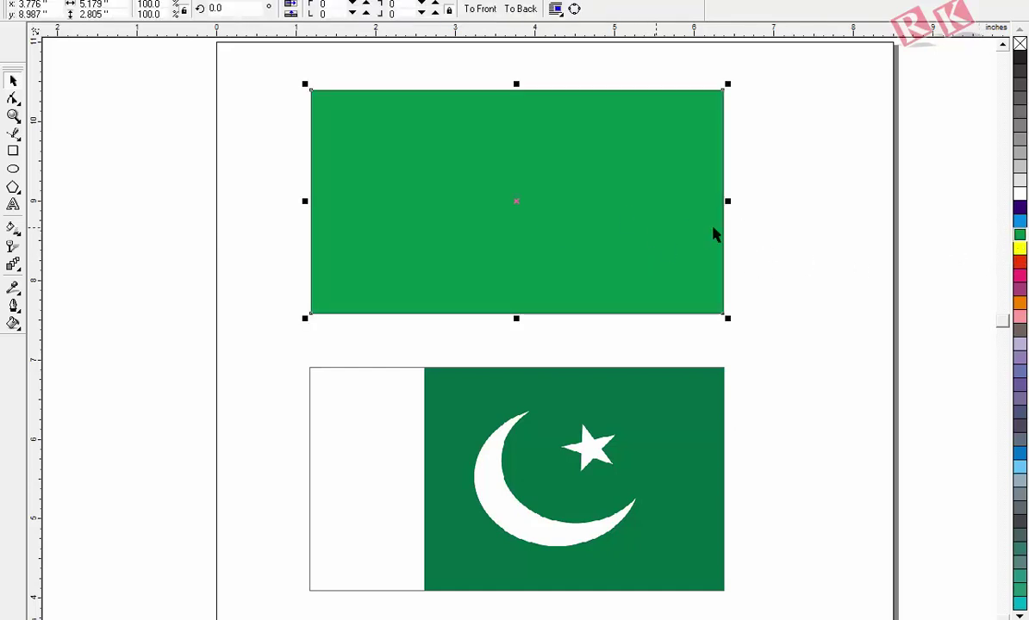
- Copy the green rectangle as a white vertical stripe about 1.55 inches wide along its left edge
left_click_drag(728, 205, 404, 207)
right_click(404, 206)
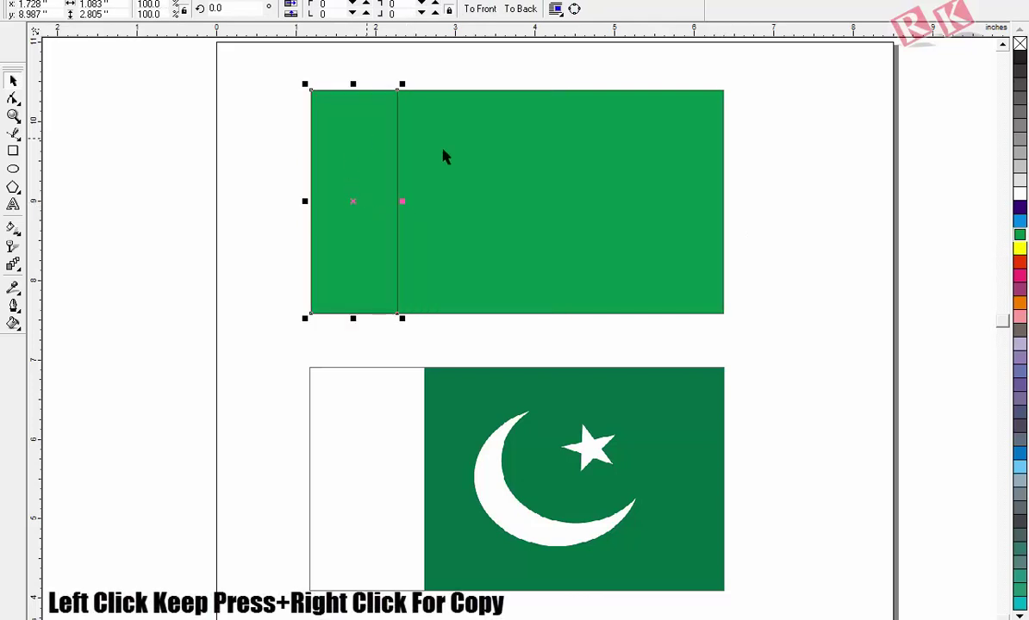
left_click(1019, 200)
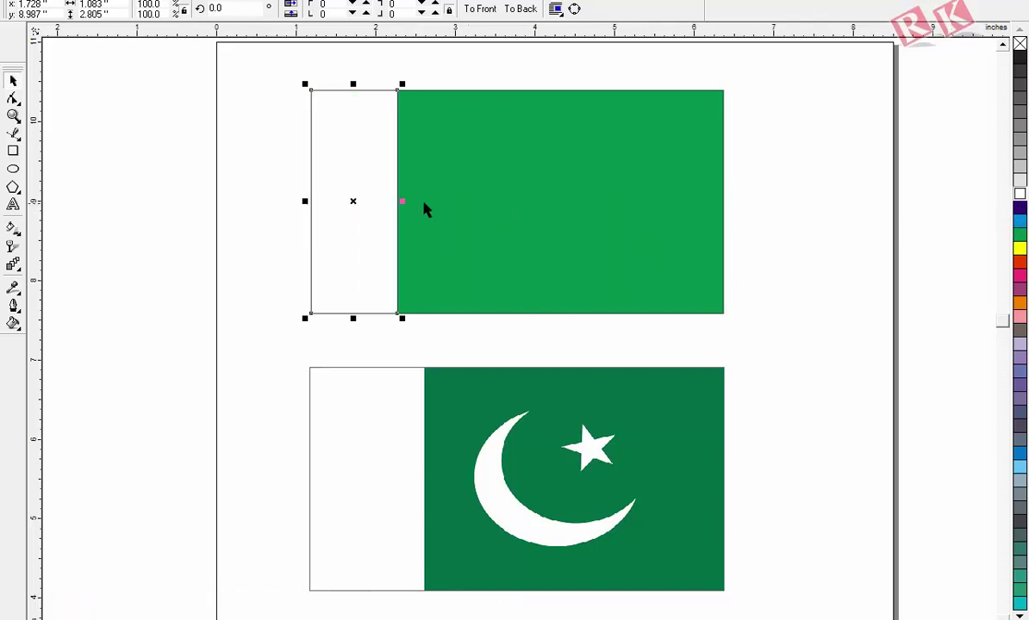
left_click_drag(403, 200, 439, 202)
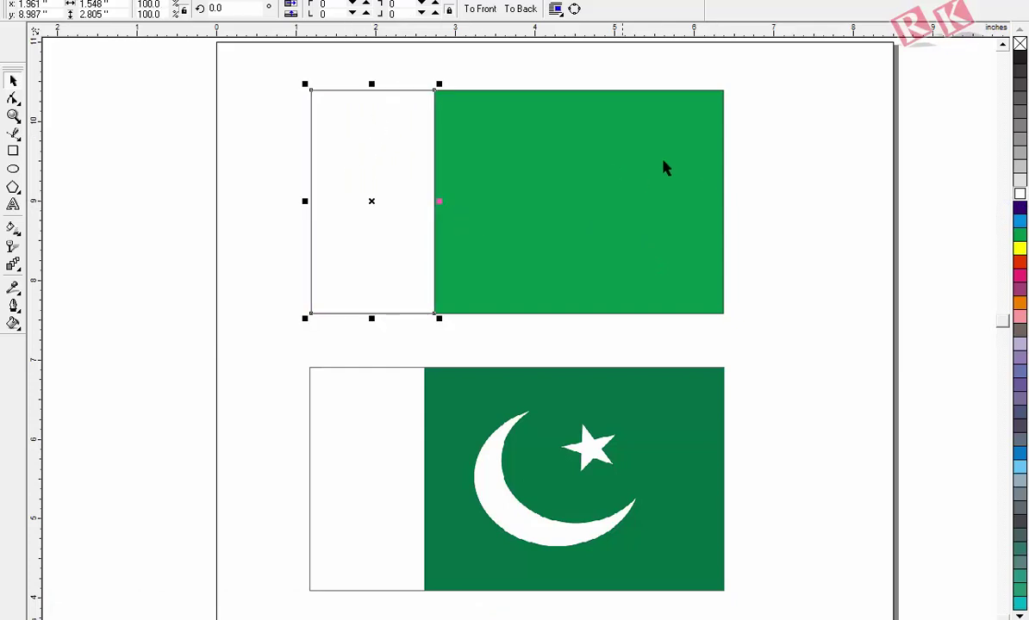
key("Escape")
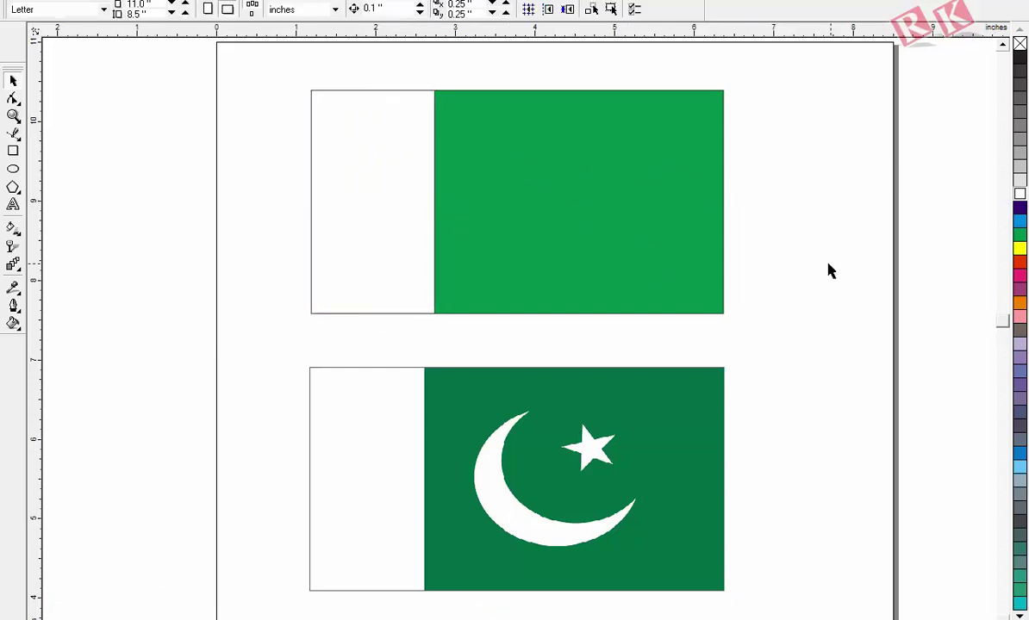
- Draw a circle about 2.63 inches across left of the flag and make a smaller copy about 2.27 inches across inside it
left_click(13, 169)
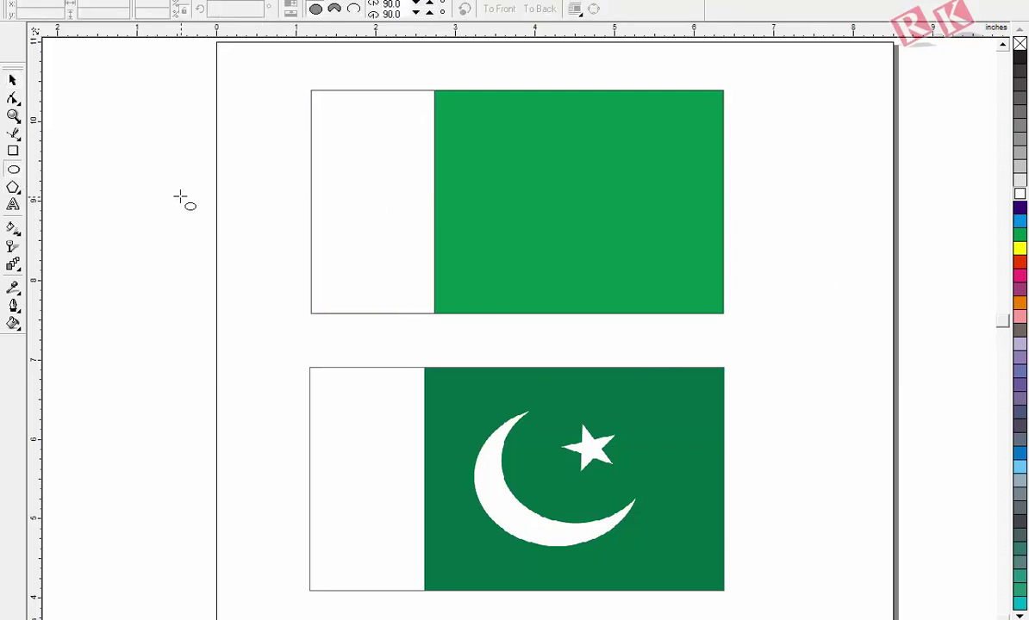
left_click_drag(179, 198, 284, 255)
left_click(13, 79)
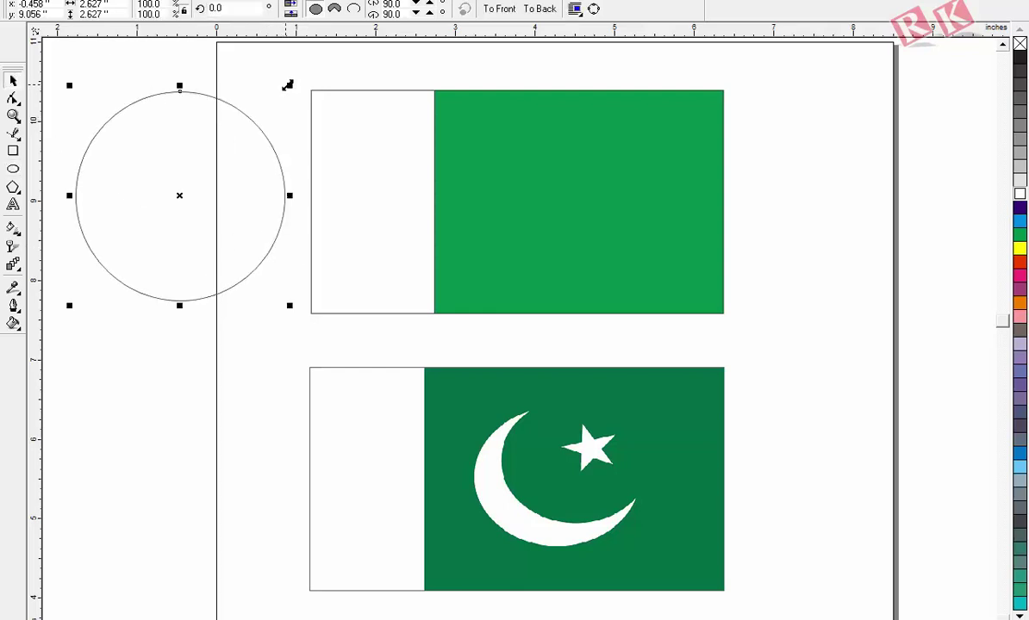
left_click_drag(291, 87, 264, 110)
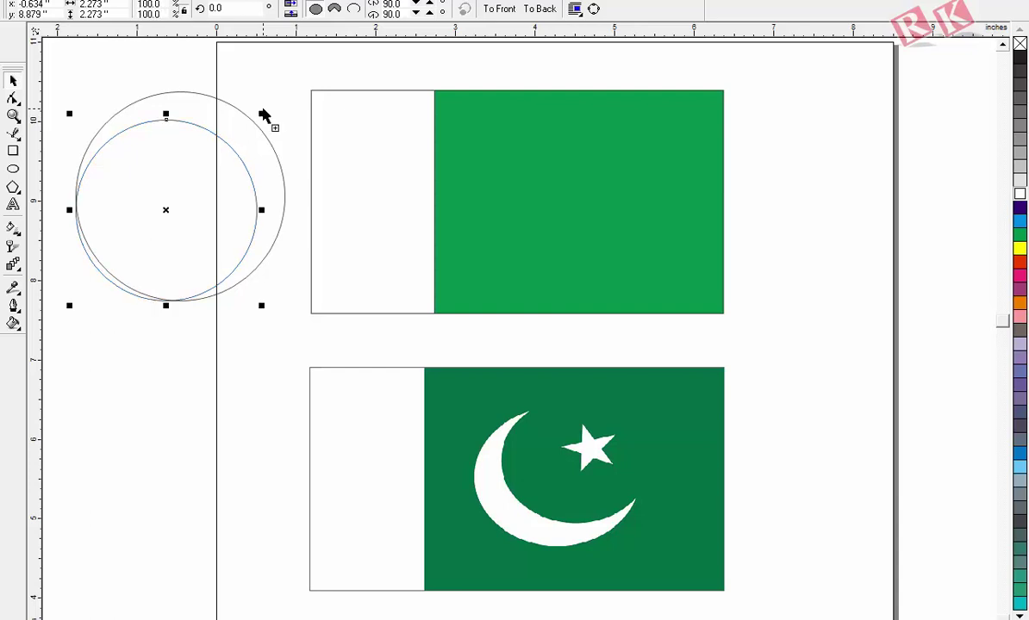
left_click(276, 169)
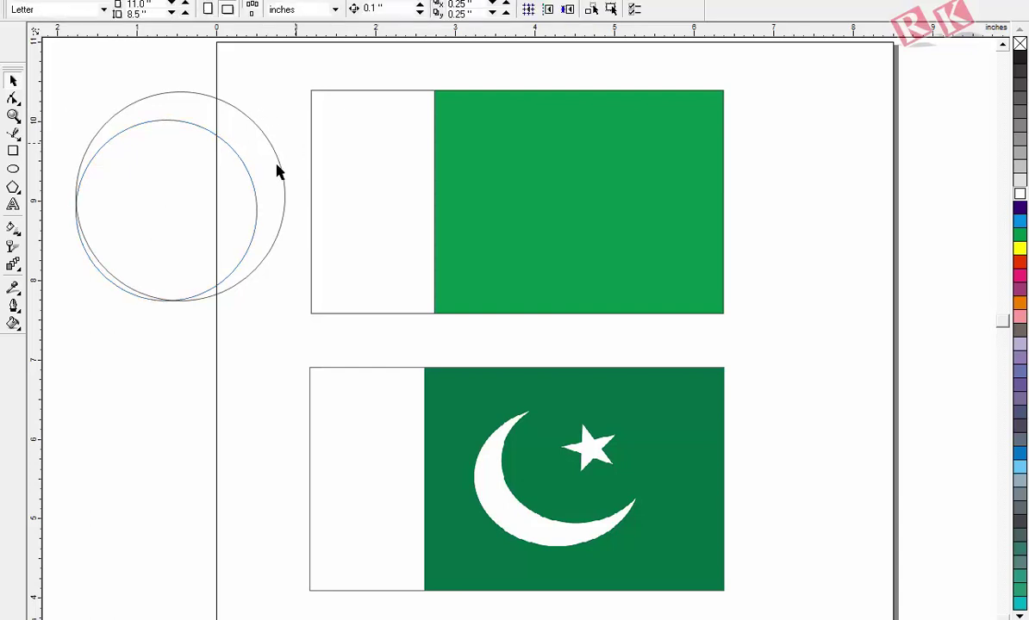
- Trim the larger circle with the smaller one, keeping the source object, to form a crescent
left_click(228, 283)
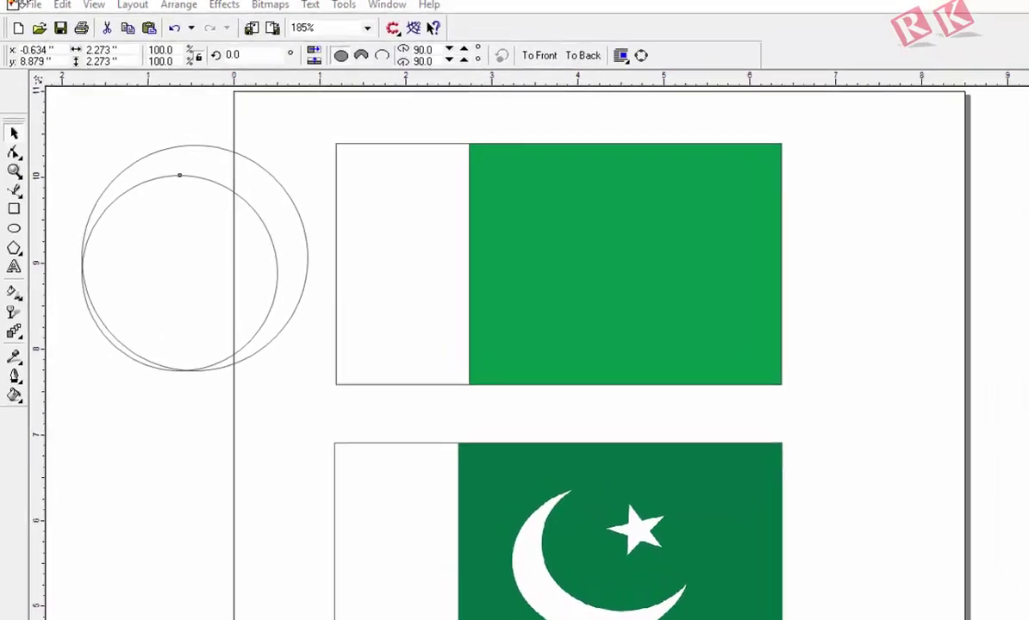
left_click(178, 5)
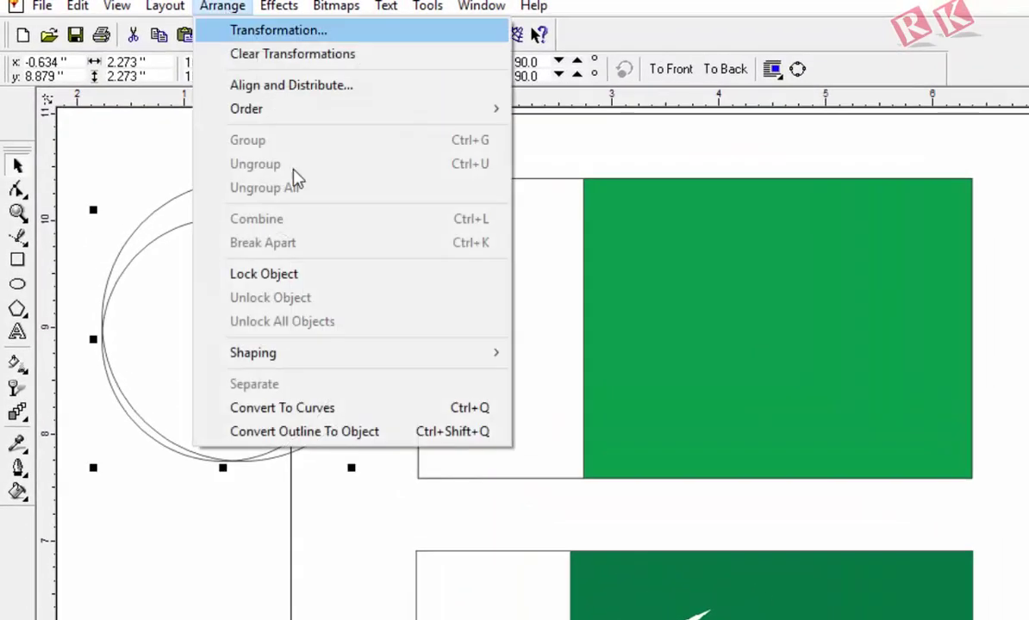
mouse_move(363, 353)
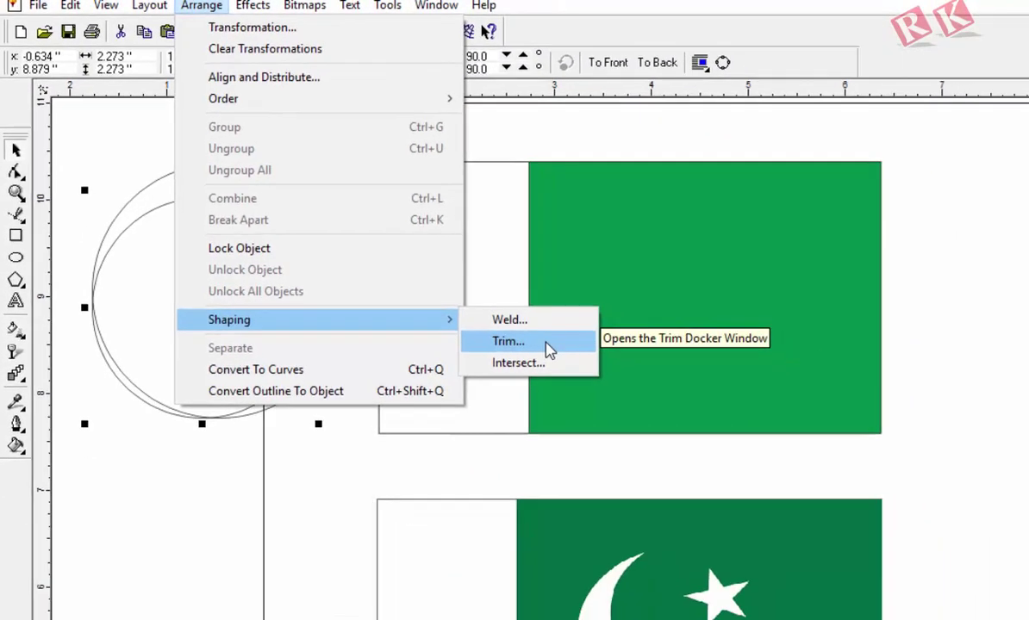
left_click(548, 346)
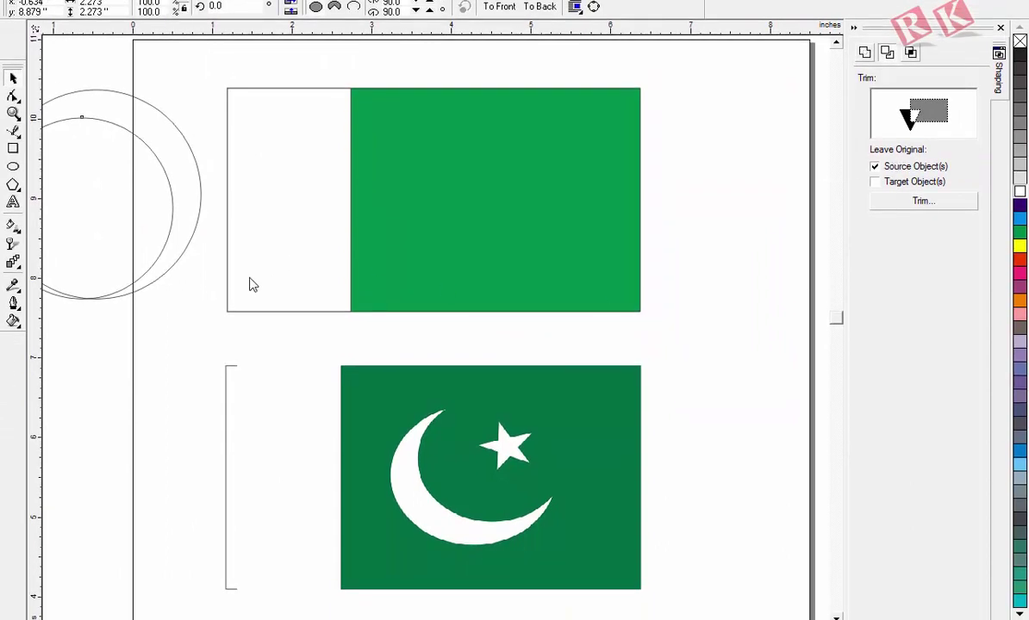
key("shift+F4")
key("F2")
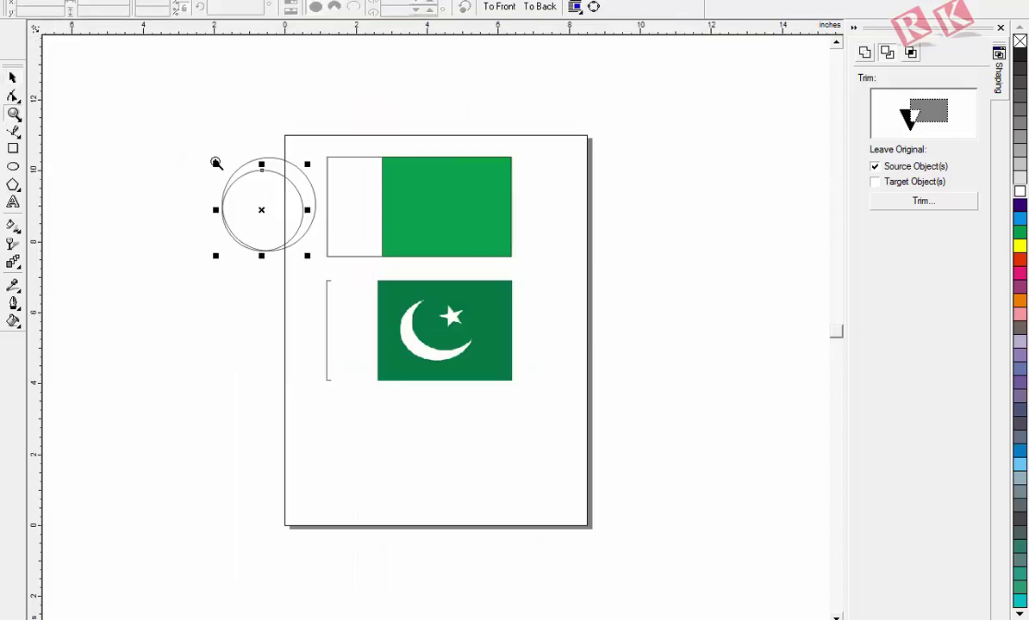
left_click_drag(180, 126, 355, 252)
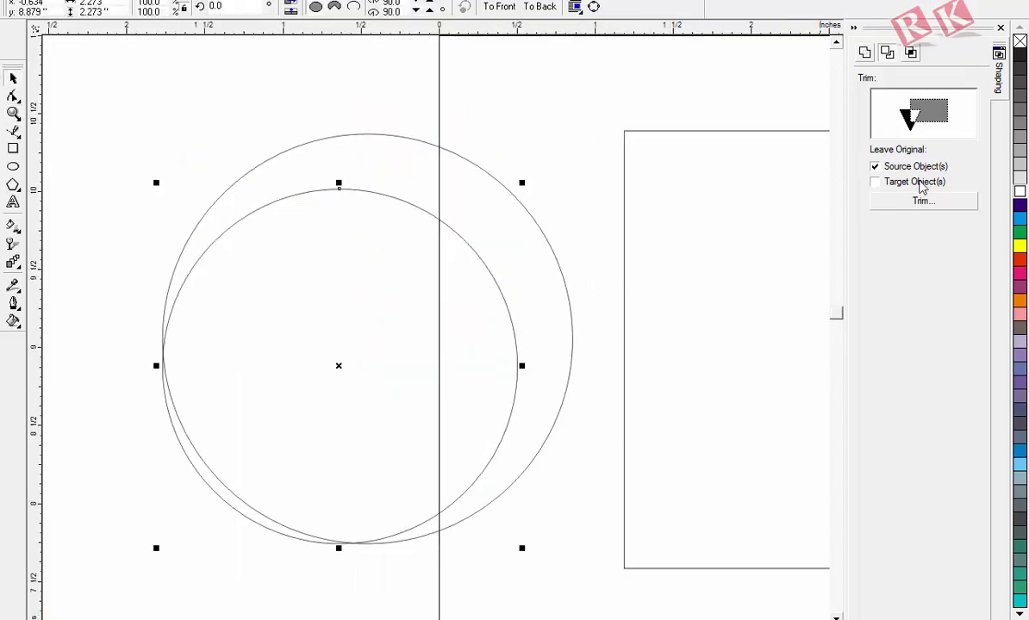
left_click(918, 202)
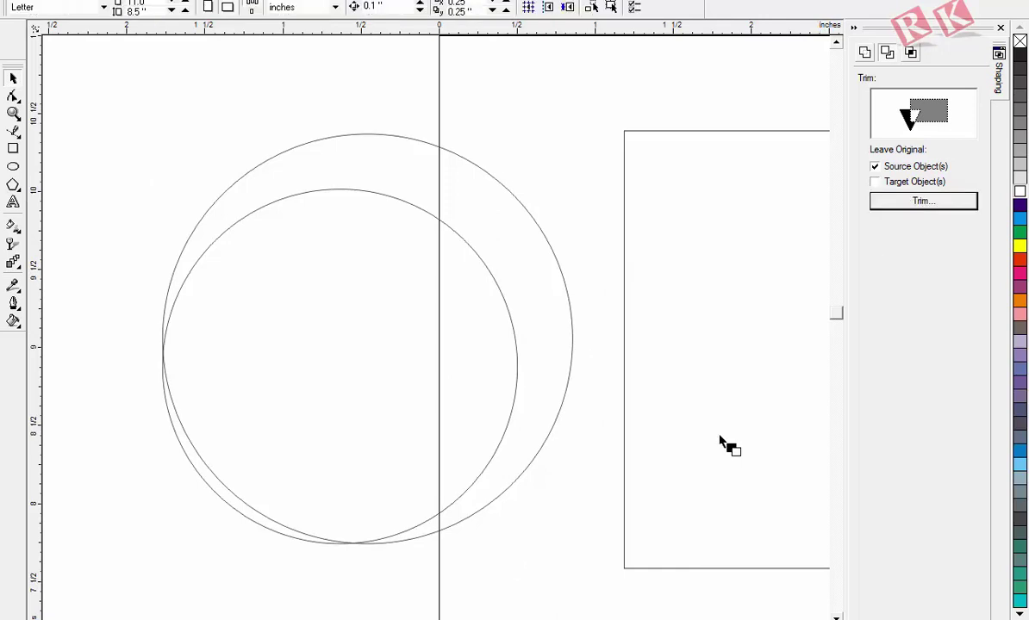
left_click(465, 524)
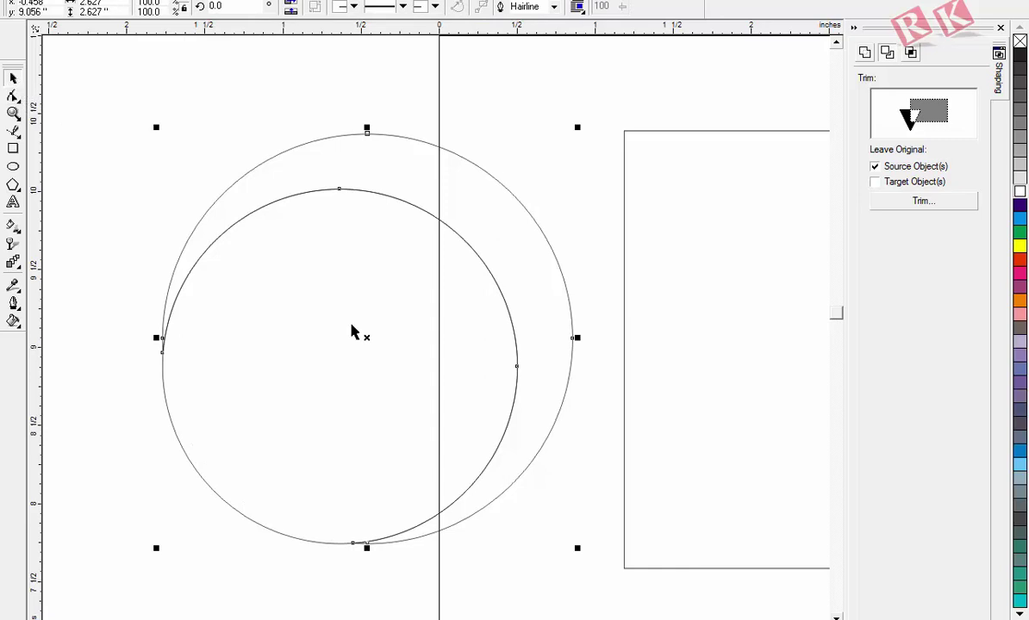
- Move the crescent down and left off the small circle and rotate it to 165 degrees
left_click_drag(367, 340, 201, 453)
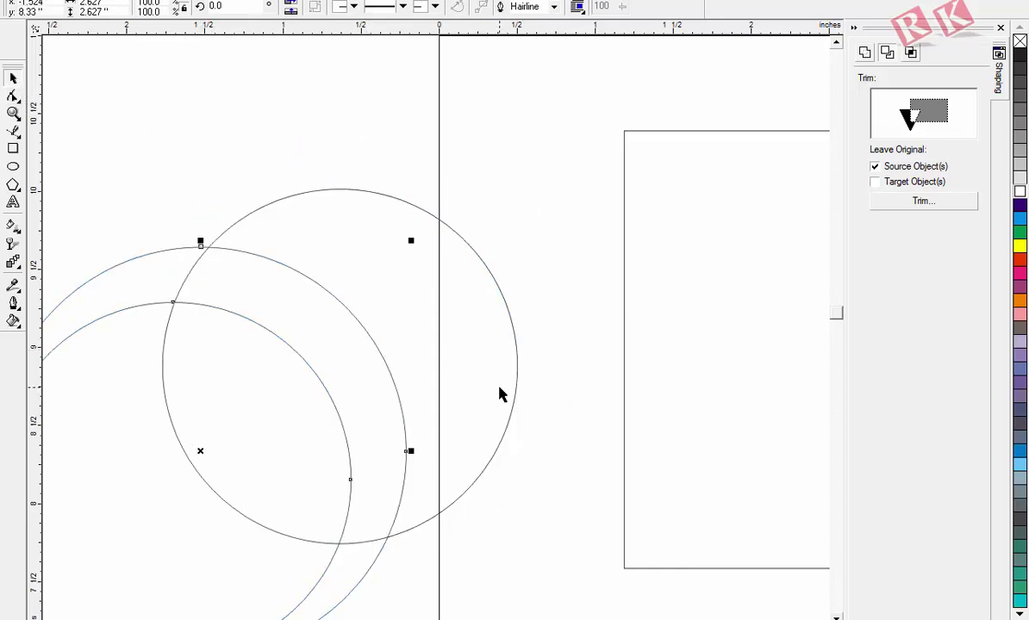
key("shift+F4")
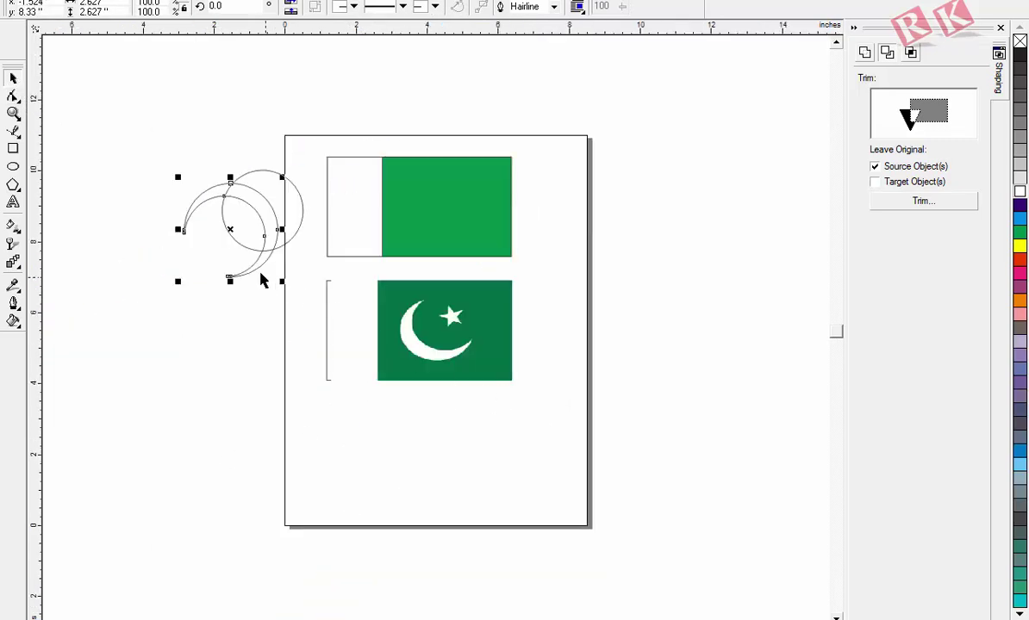
left_click(264, 203)
left_click_drag(281, 178, 188, 248)
left_click(290, 285)
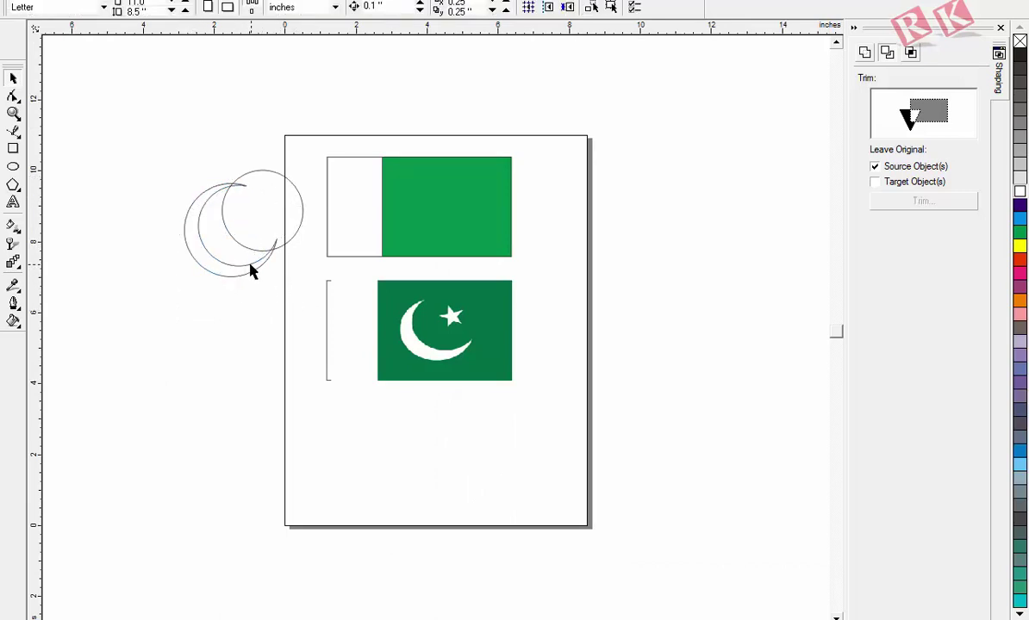
- Place the crescent on the green field, scaled down to about 1.8 inches, and delete the leftover circle
left_click_drag(253, 270, 466, 250)
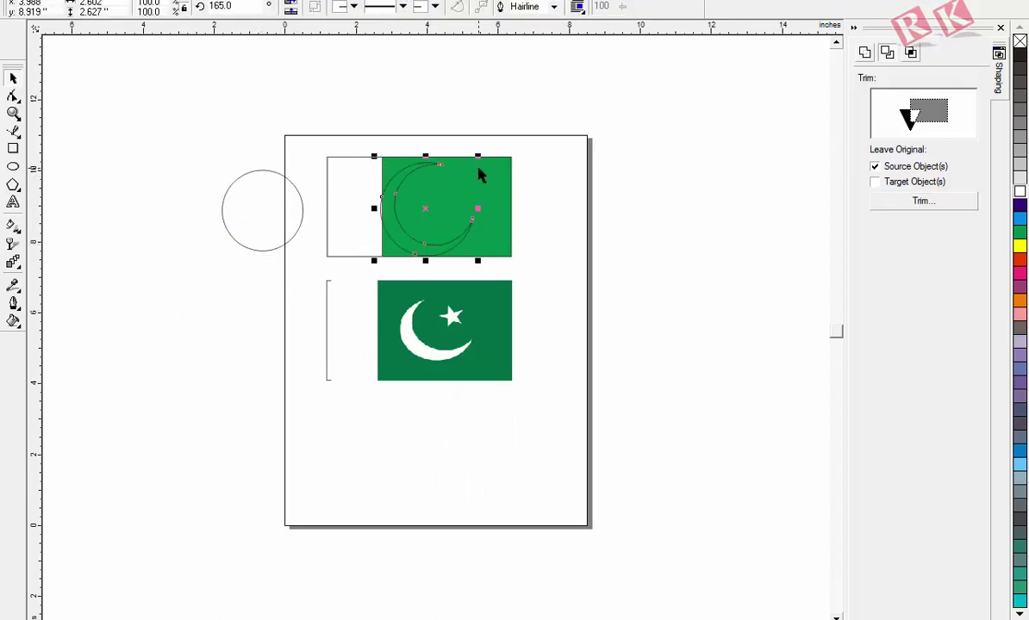
left_click(560, 200)
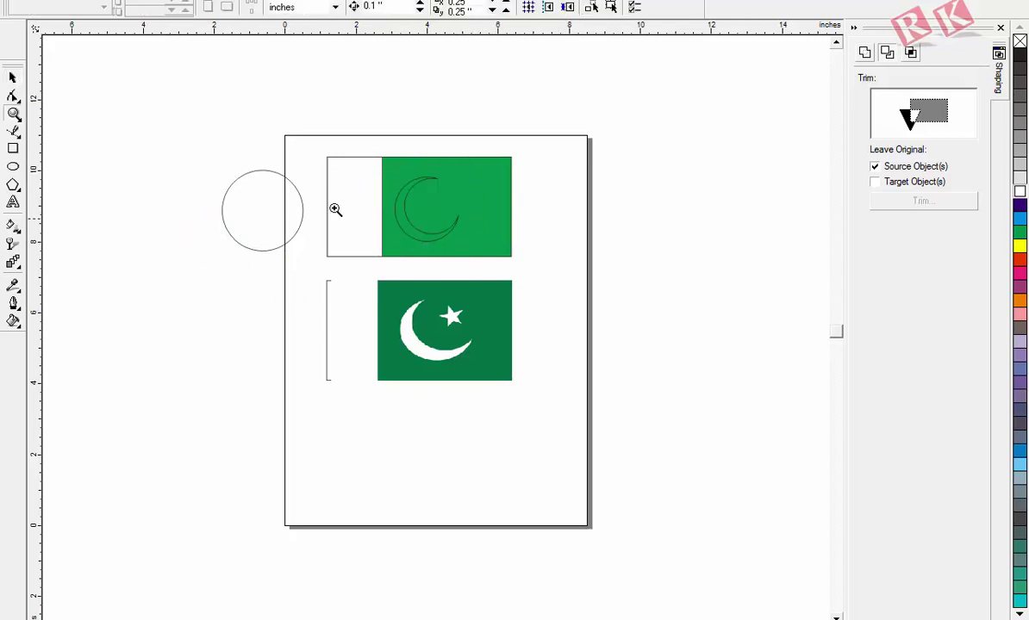
left_click_drag(246, 123, 590, 326)
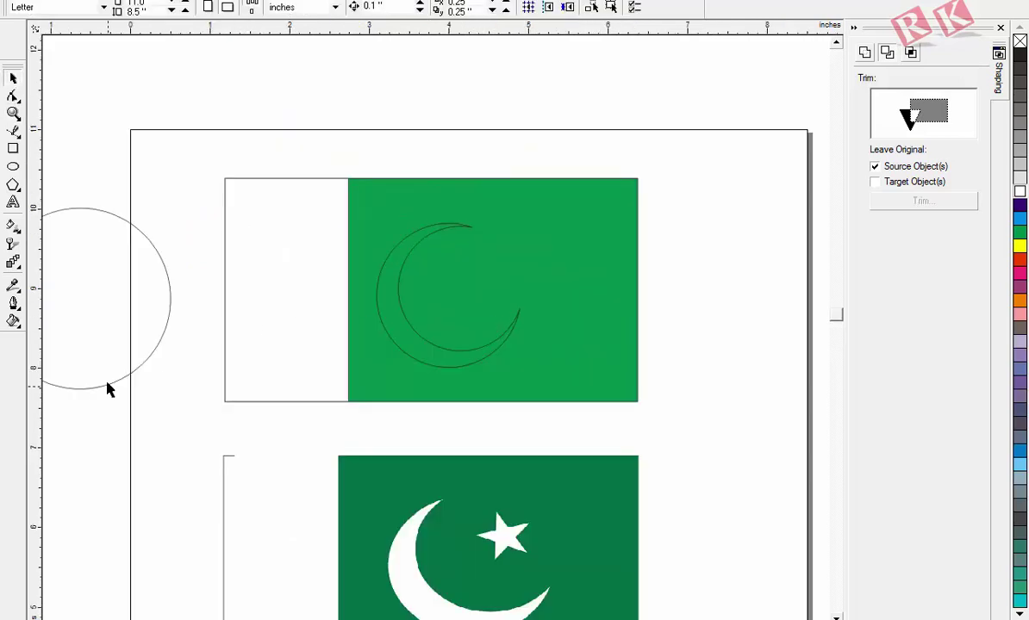
left_click(108, 390)
key("Delete")
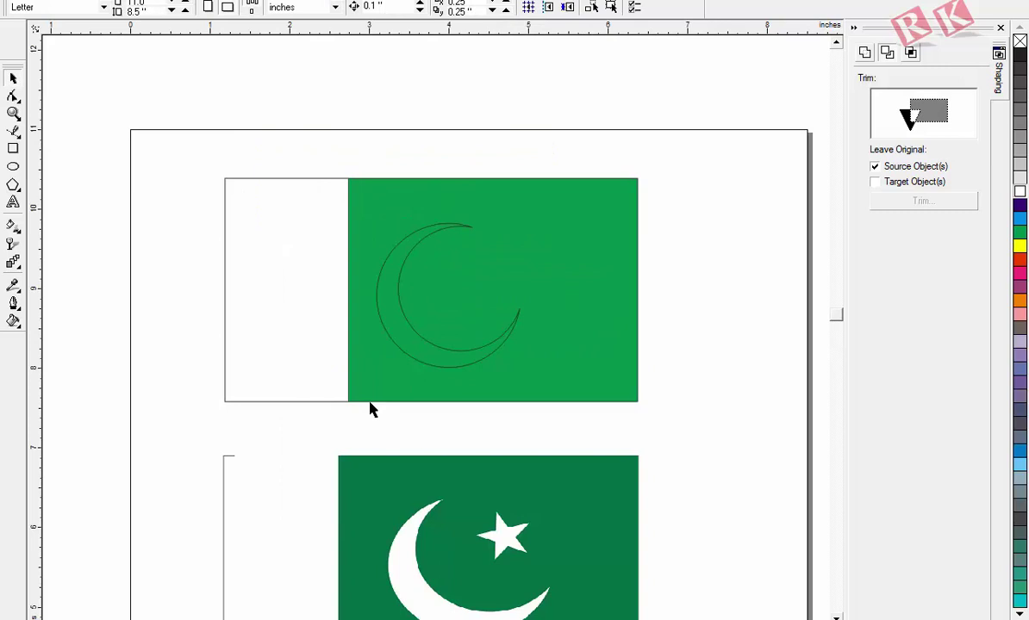
- Shift the crescent slightly up on the green field and give it a white fill with no outline
left_click(442, 340)
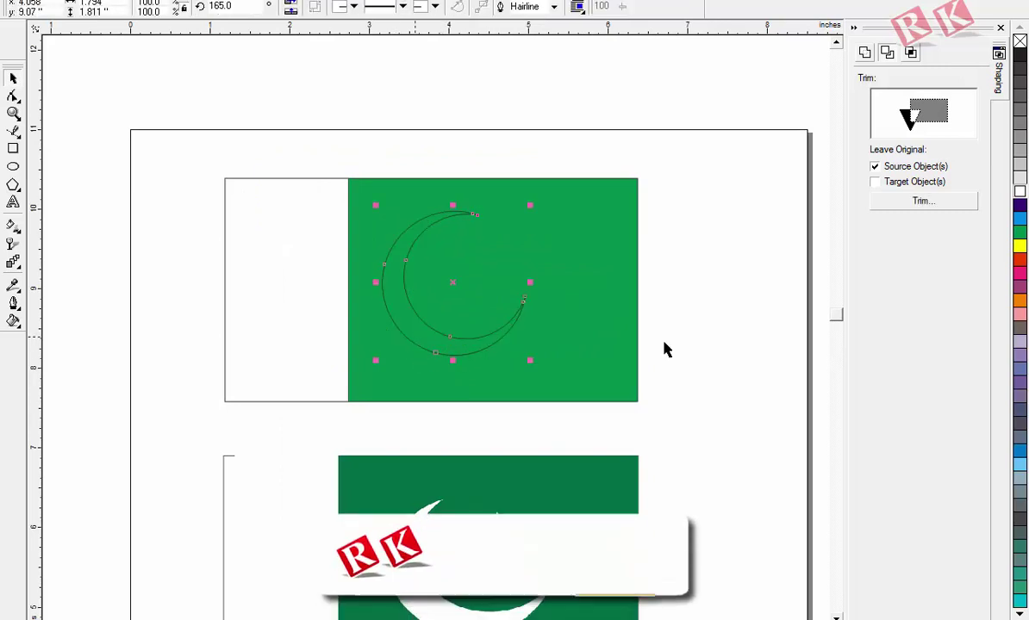
left_click(1021, 193)
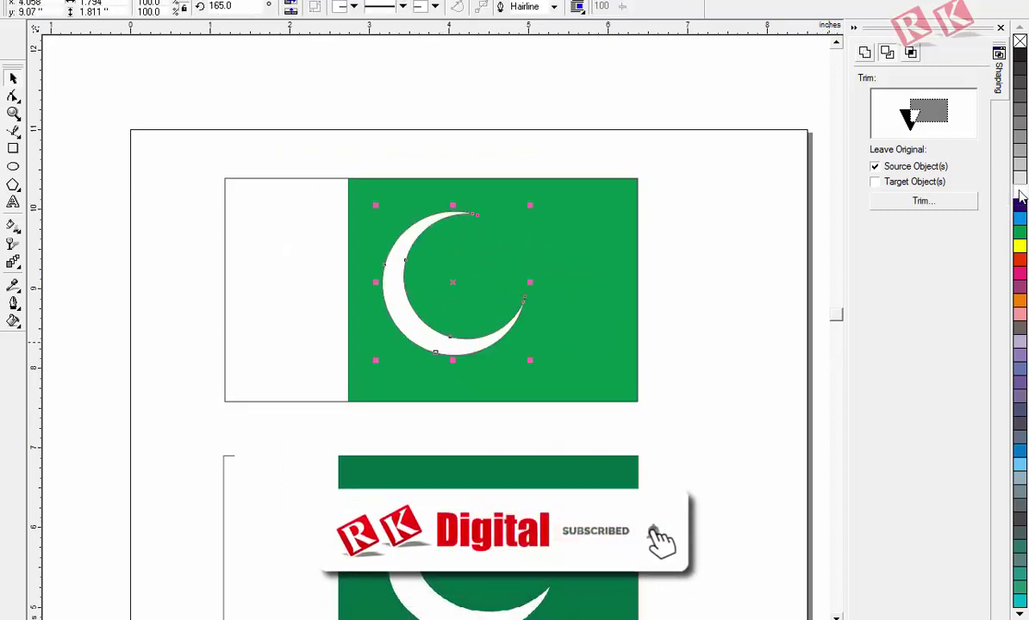
right_click(1021, 41)
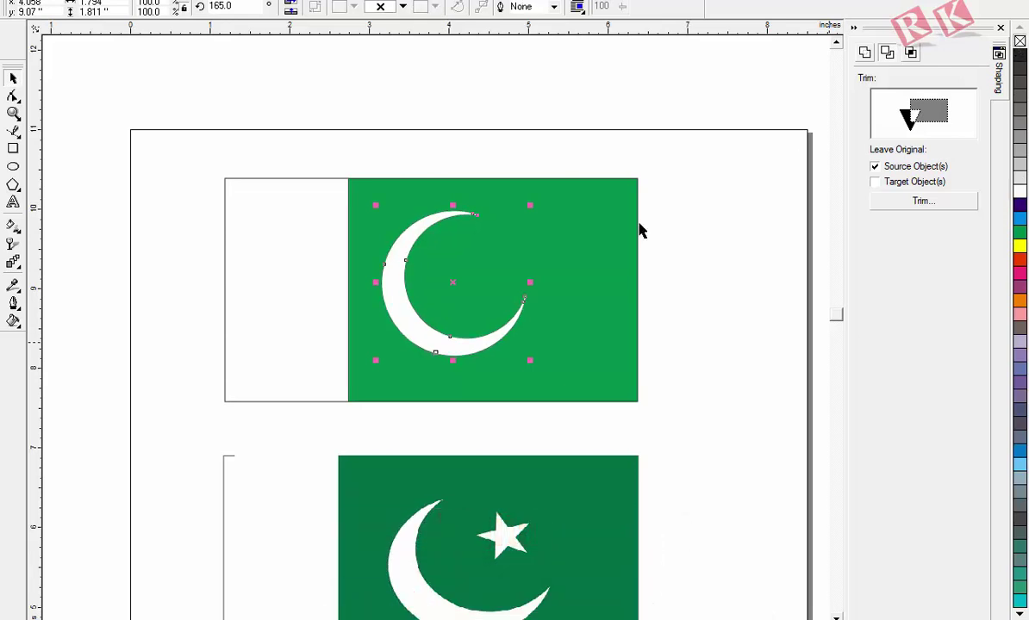
left_click(692, 460)
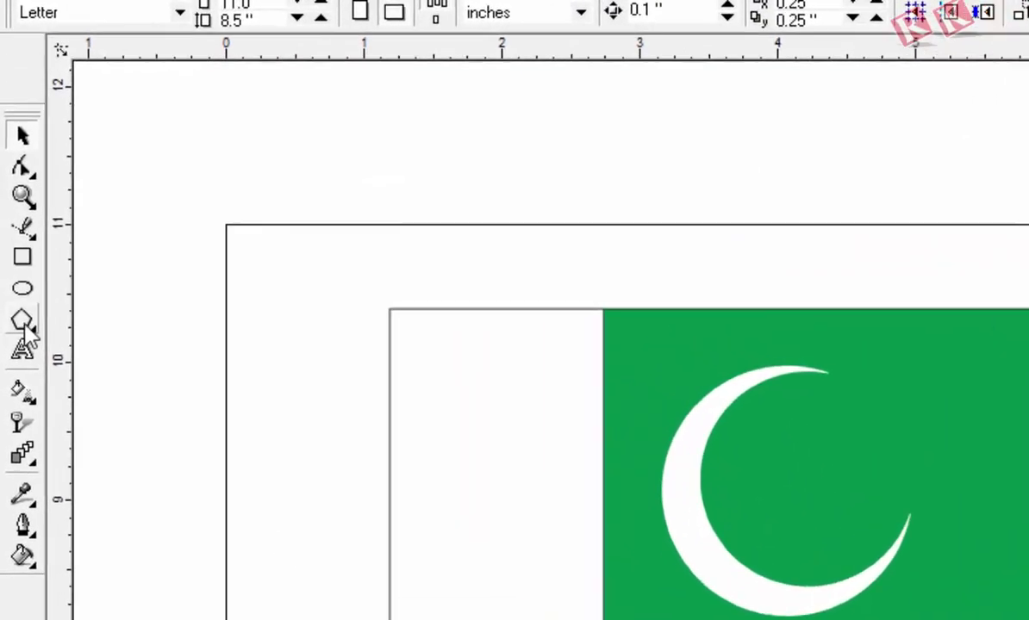
- Draw a five-pointed star with sharpness 50 beyond the crescent, over the upper edge of the green field
left_click(26, 326)
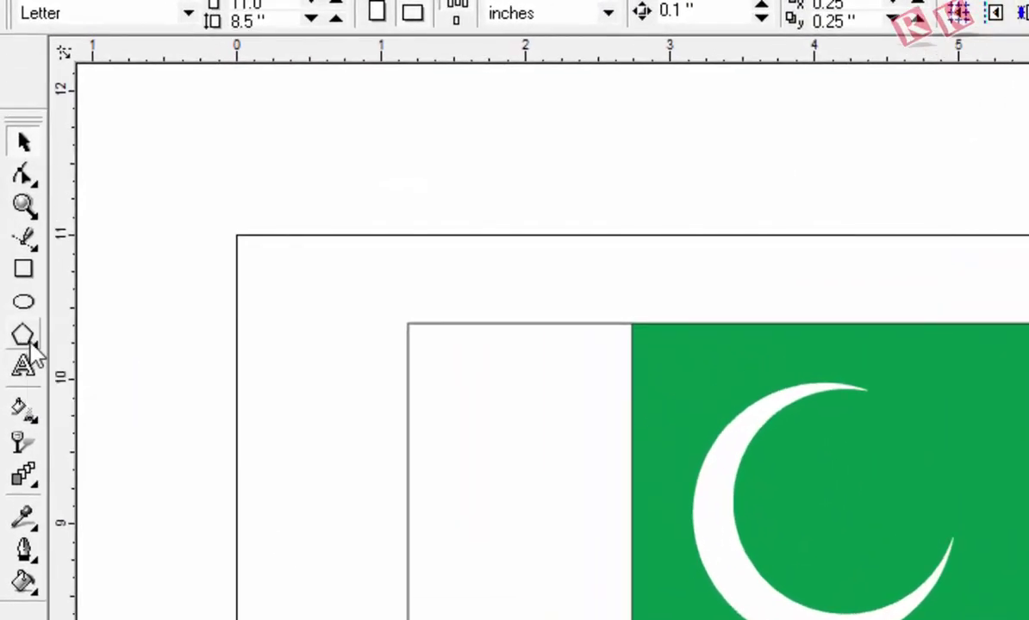
left_click(32, 343)
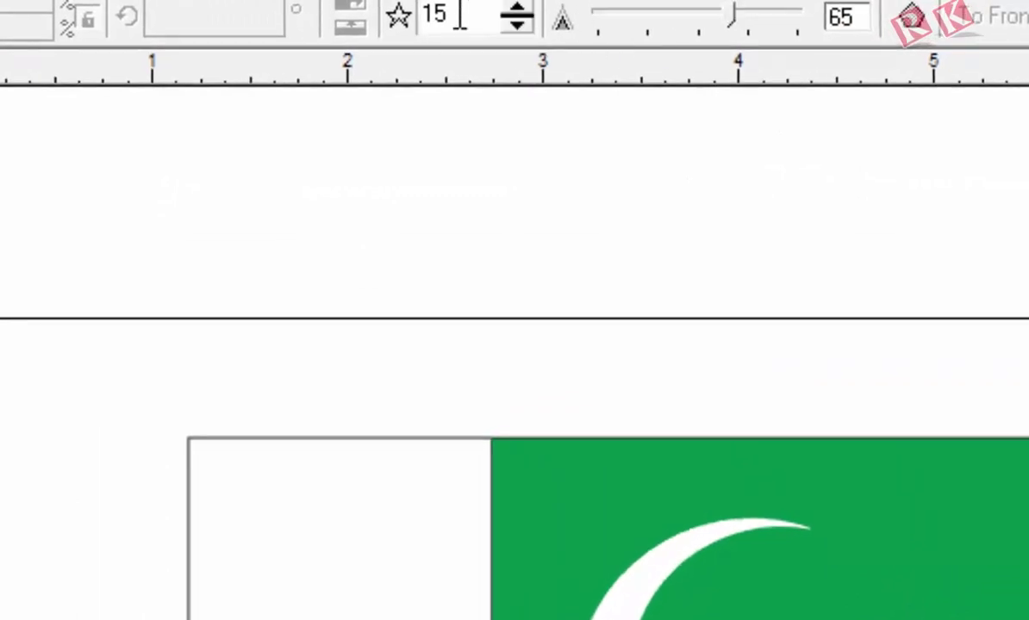
left_click_drag(518, 12, 406, 13)
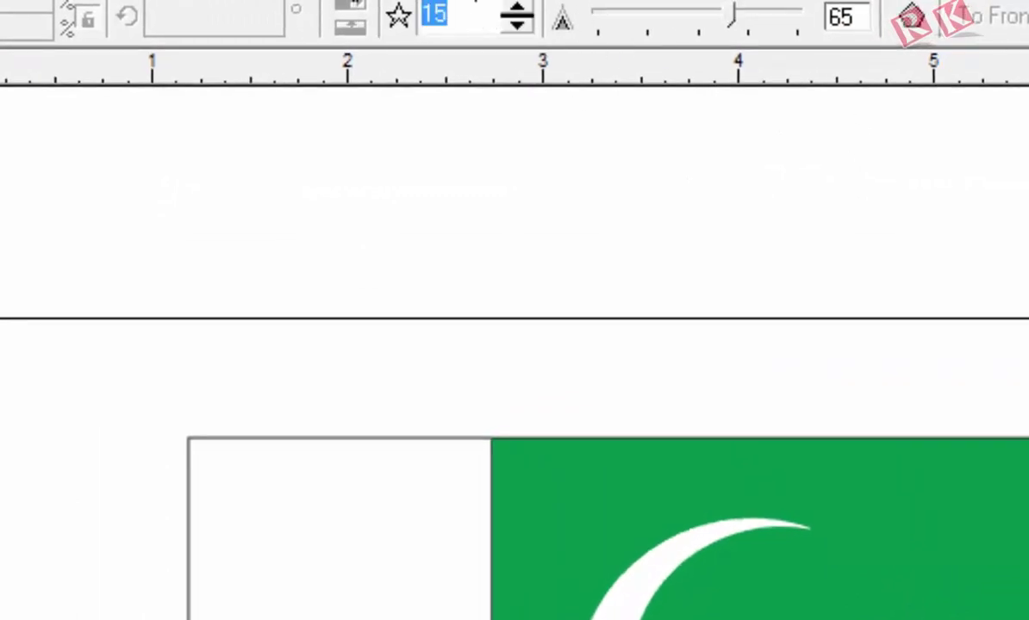
type("5")
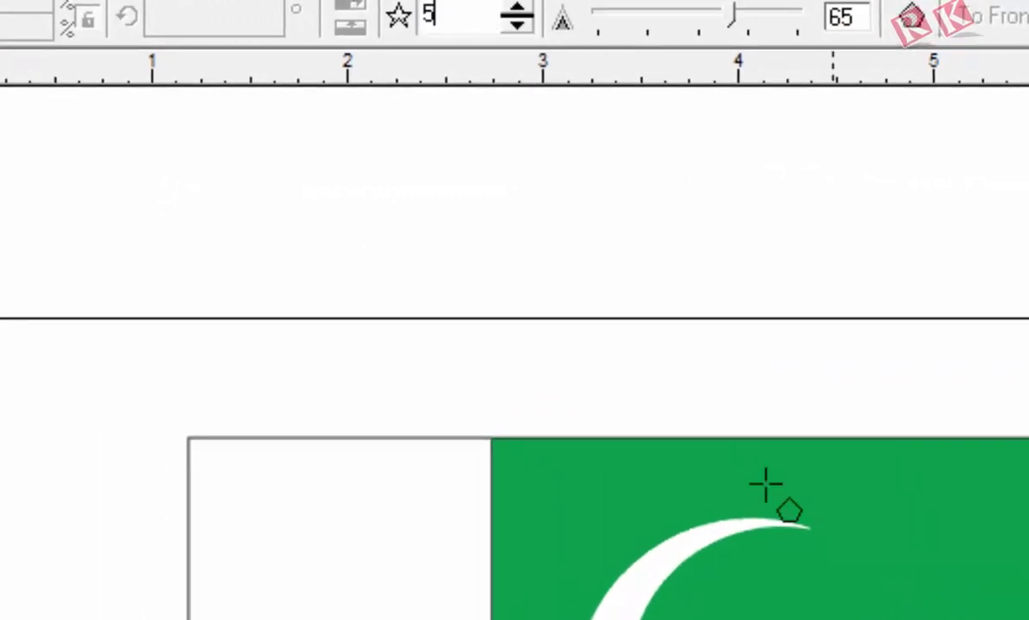
double_click(848, 19)
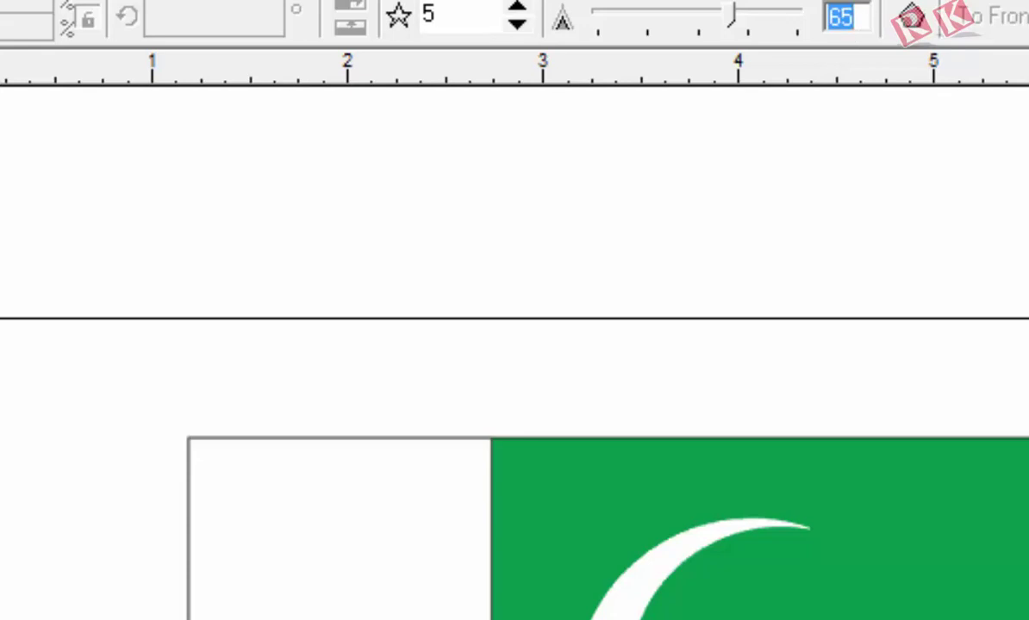
type("50")
key("Return")
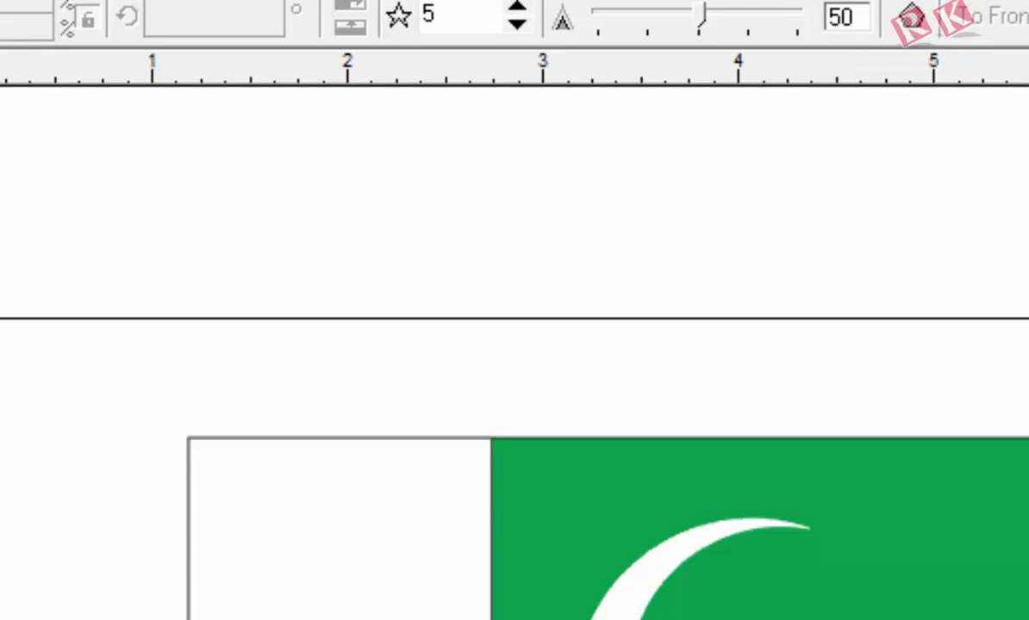
left_click_drag(907, 375, 1028, 488)
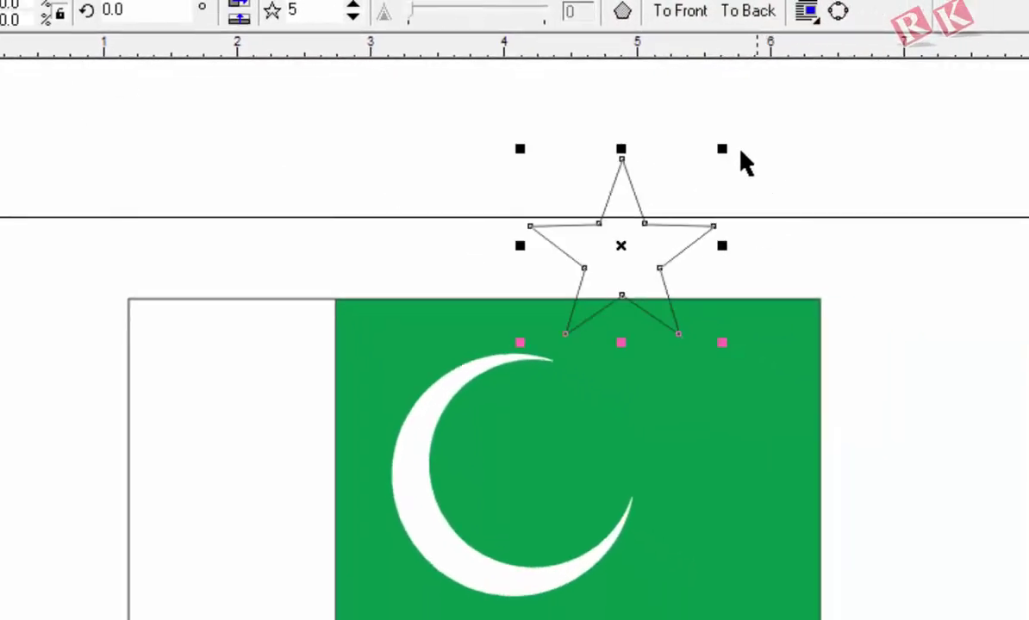
- Scale the star down to about 0.86 inches across and place it in the crescent's opening
left_click_drag(726, 149, 708, 165)
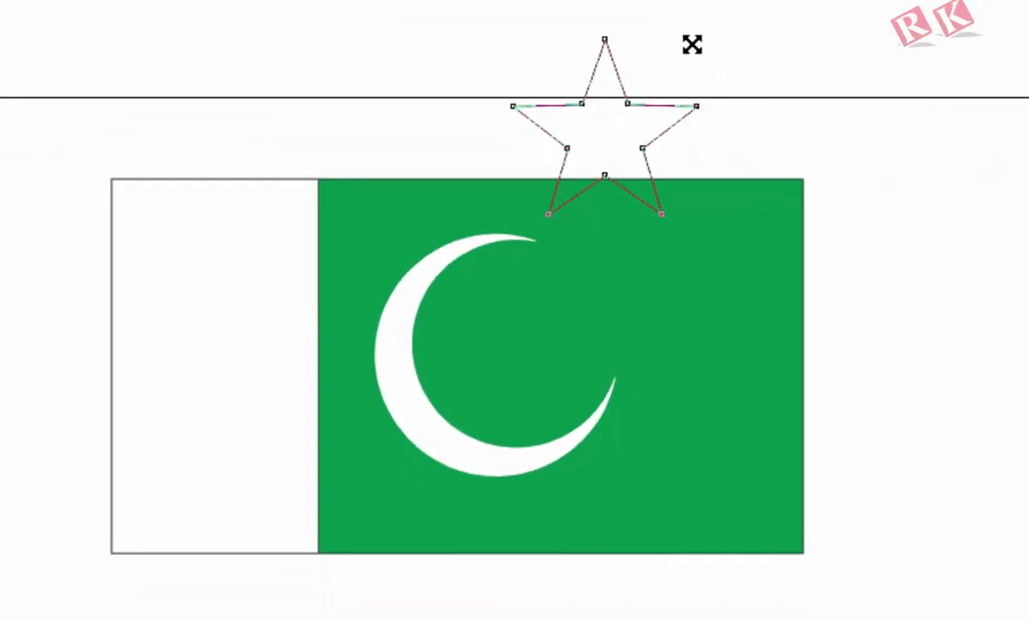
left_click_drag(691, 45, 624, 109)
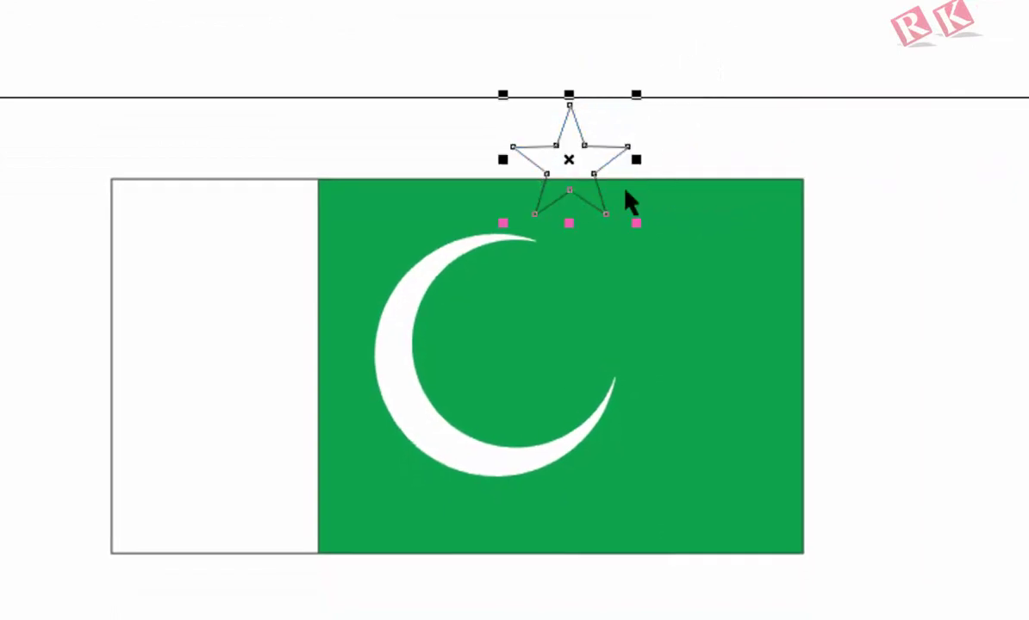
left_click_drag(575, 164, 607, 294)
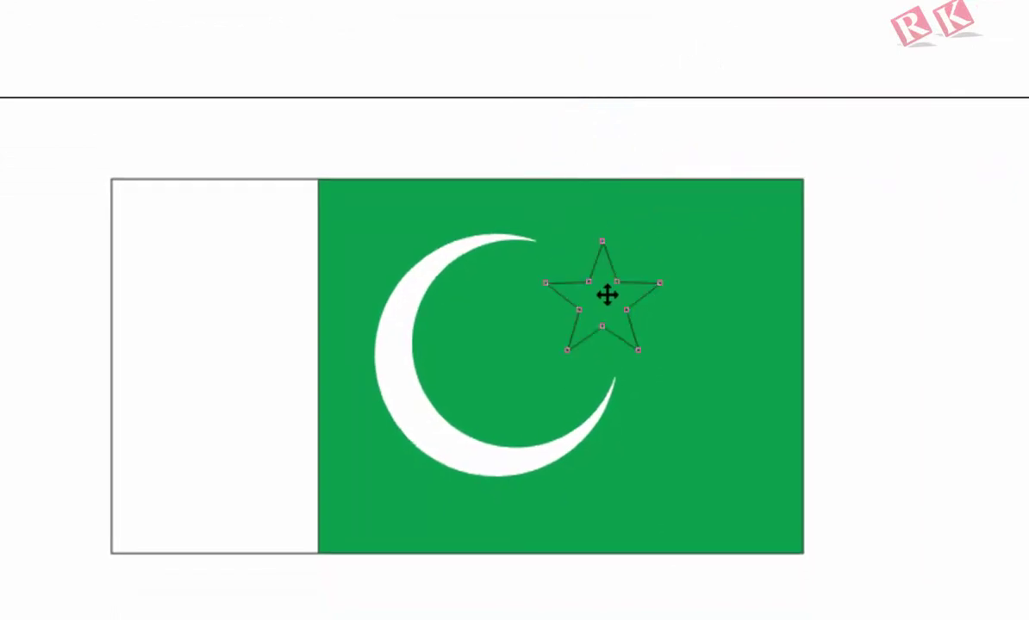
- Rotate the star about 17 degrees so one point faces the crescent, and give it a white fill with no outline
left_click(607, 294)
left_click_drag(670, 366, 697, 343)
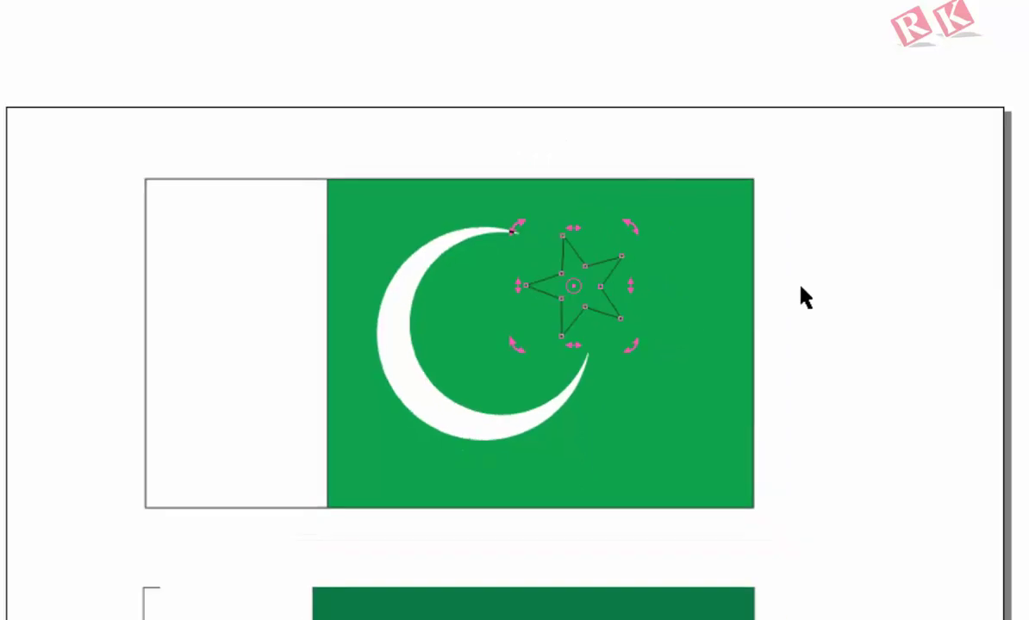
left_click_drag(486, 218, 487, 217)
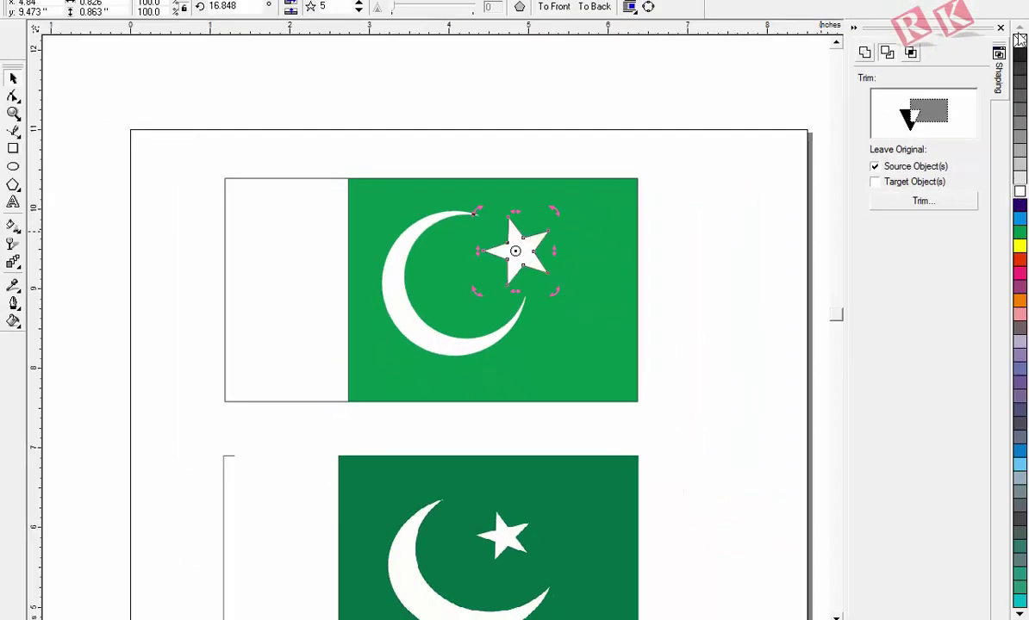
left_click(837, 214)
key("F4")
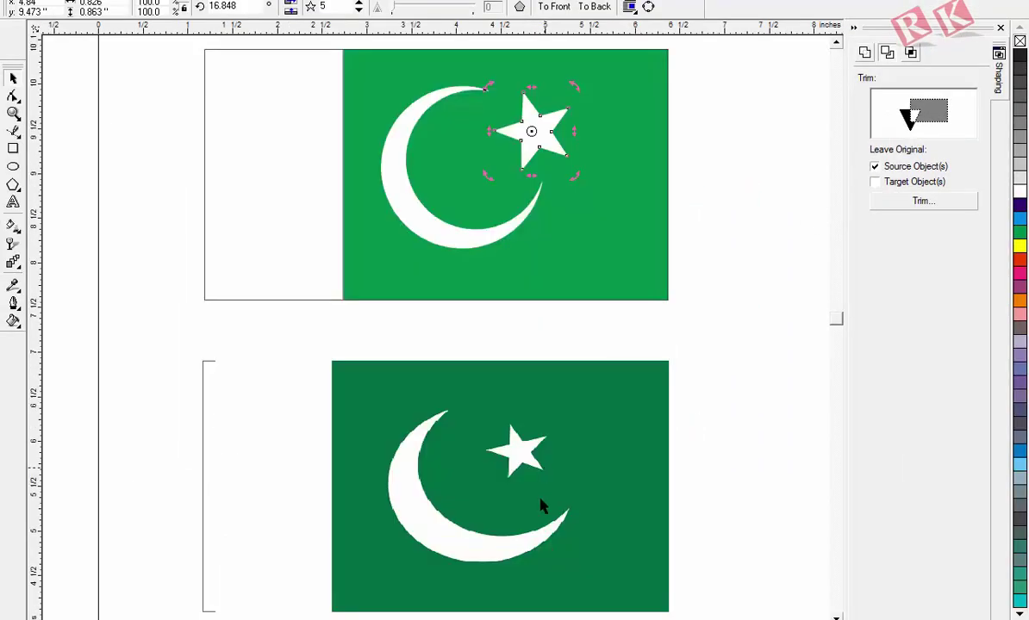
- Fill the flag's green field with a darker shade of green, close to the reference flag
left_click(732, 258)
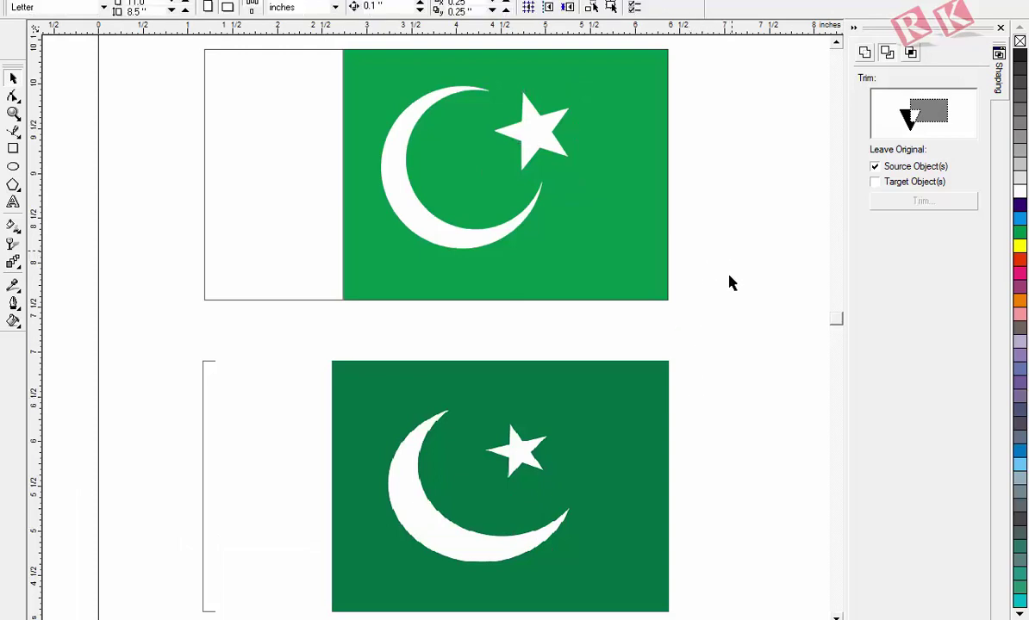
left_click(659, 293)
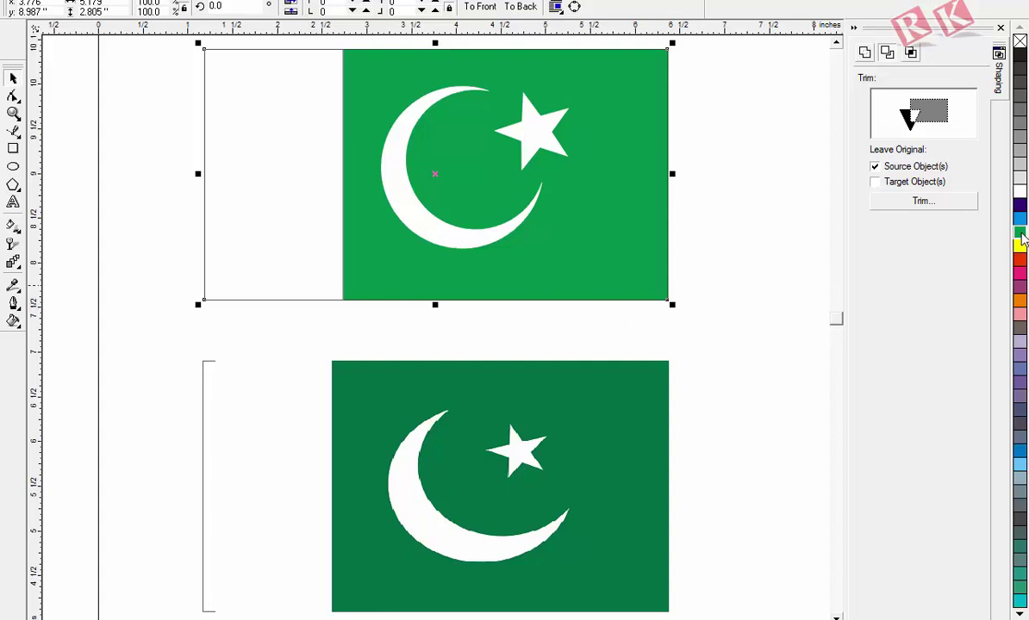
left_click_drag(1019, 234, 987, 272)
left_click(777, 257)
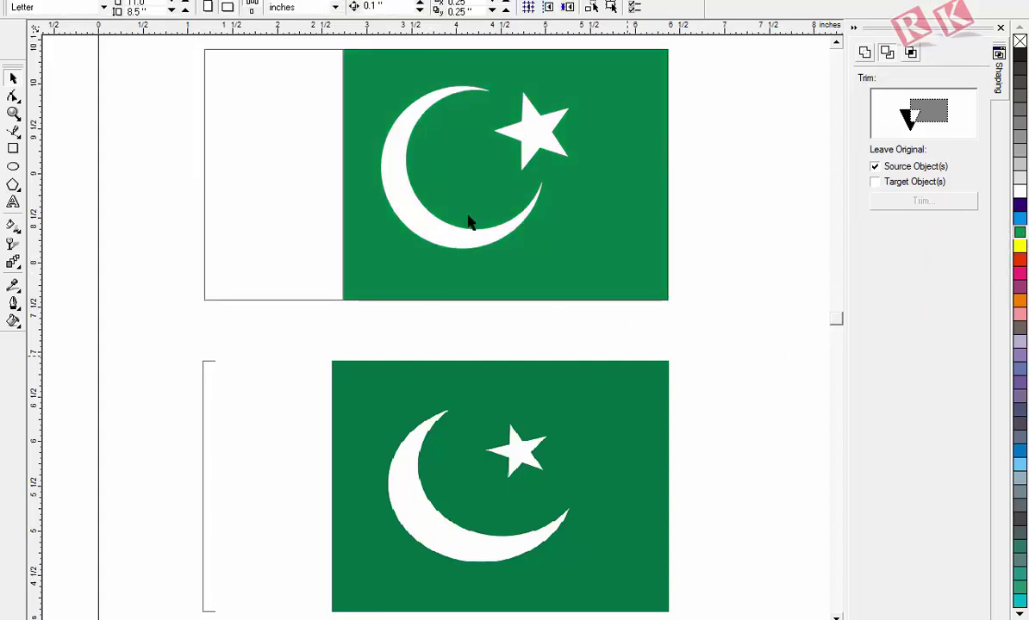
- Shift the star slightly toward the crescent and scale it down to about 0.65 by 0.68 inches
left_click(556, 133)
left_click(552, 135, "ctrl")
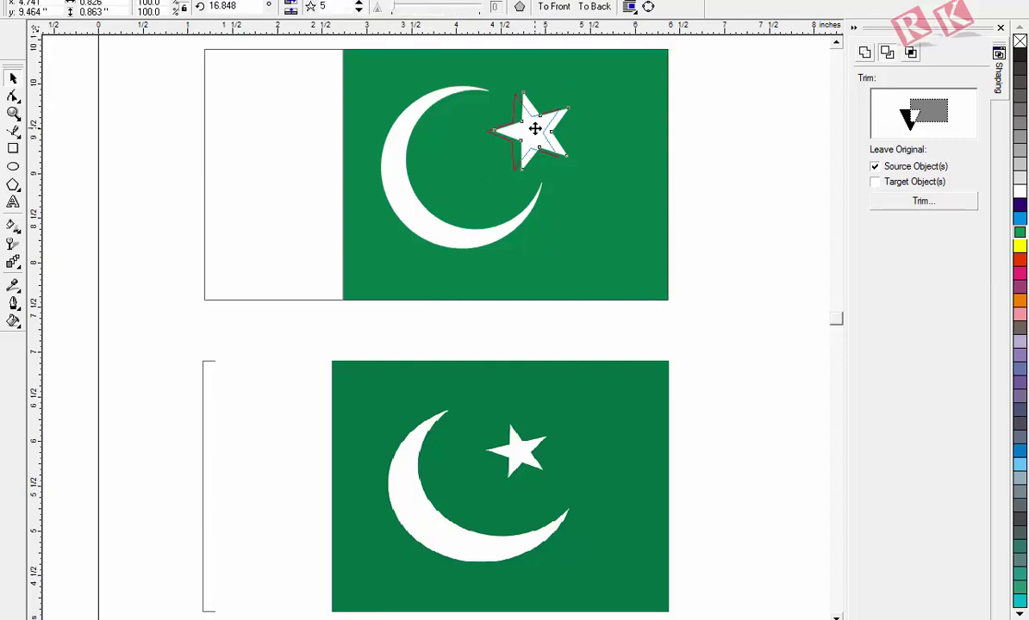
left_click_drag(566, 88, 546, 104)
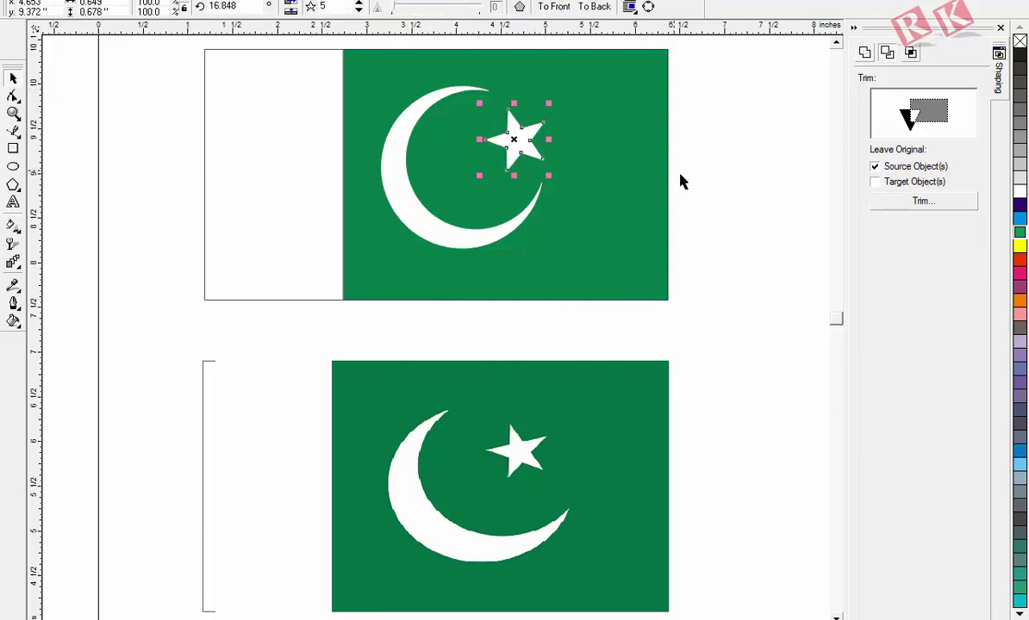
left_click(710, 183)
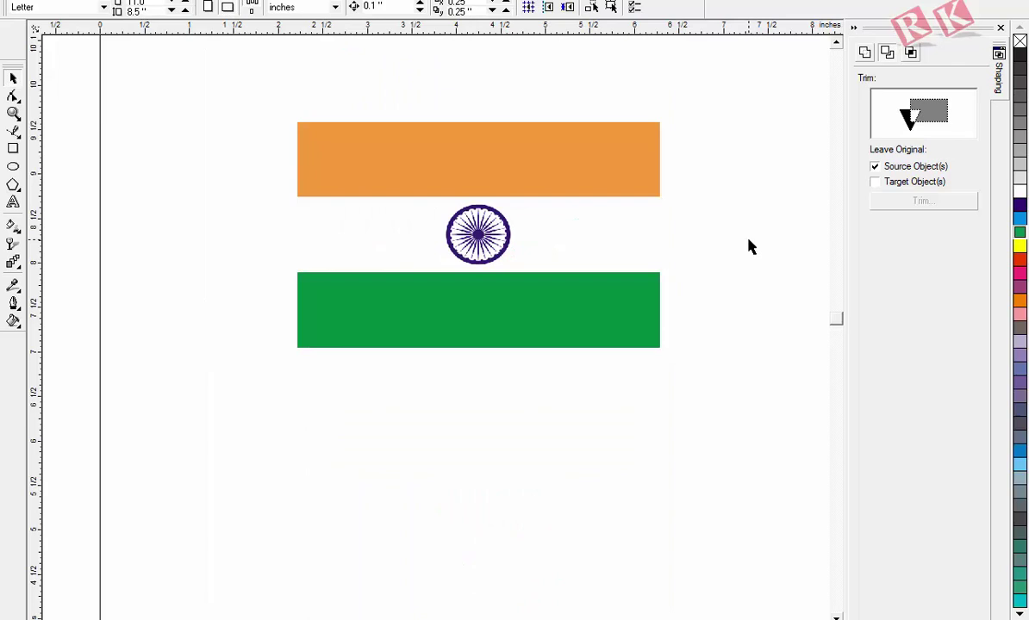
- Draw a rectangle about 4.07 by 2.53 inches over the reference Indian flag and move it straight down below the reference
key("F3")
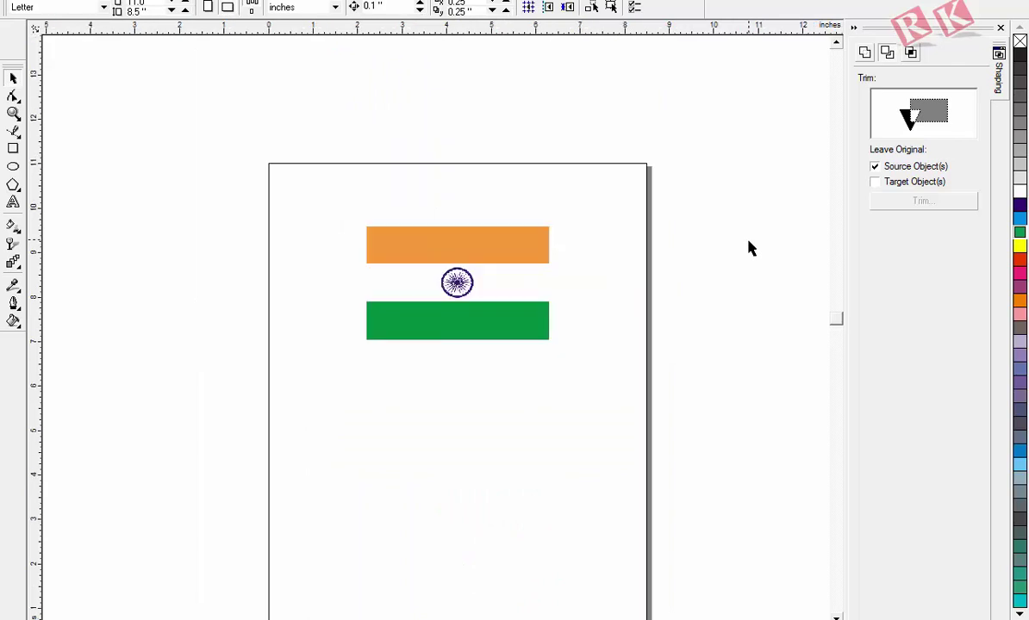
key("z")
left_click_drag(261, 200, 639, 431)
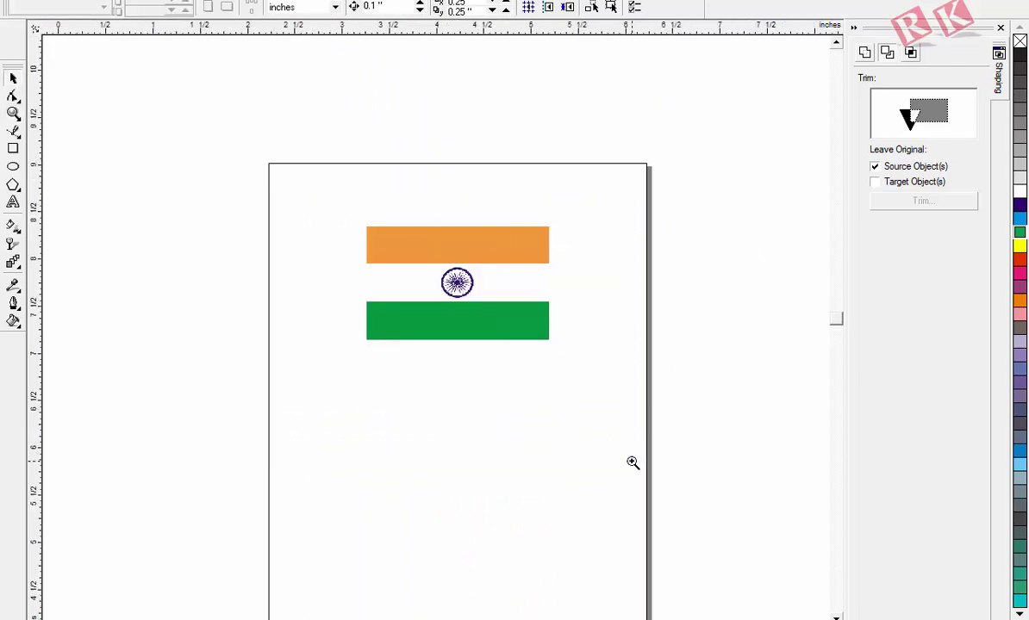
left_click_drag(214, 92, 728, 512)
left_click(13, 148)
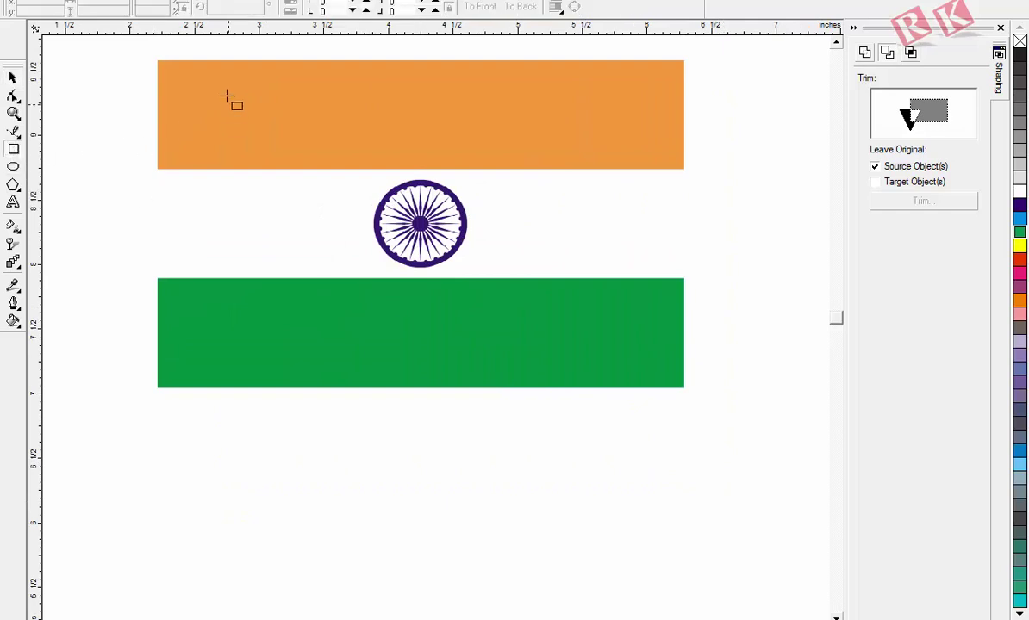
left_click_drag(356, 405, 684, 388)
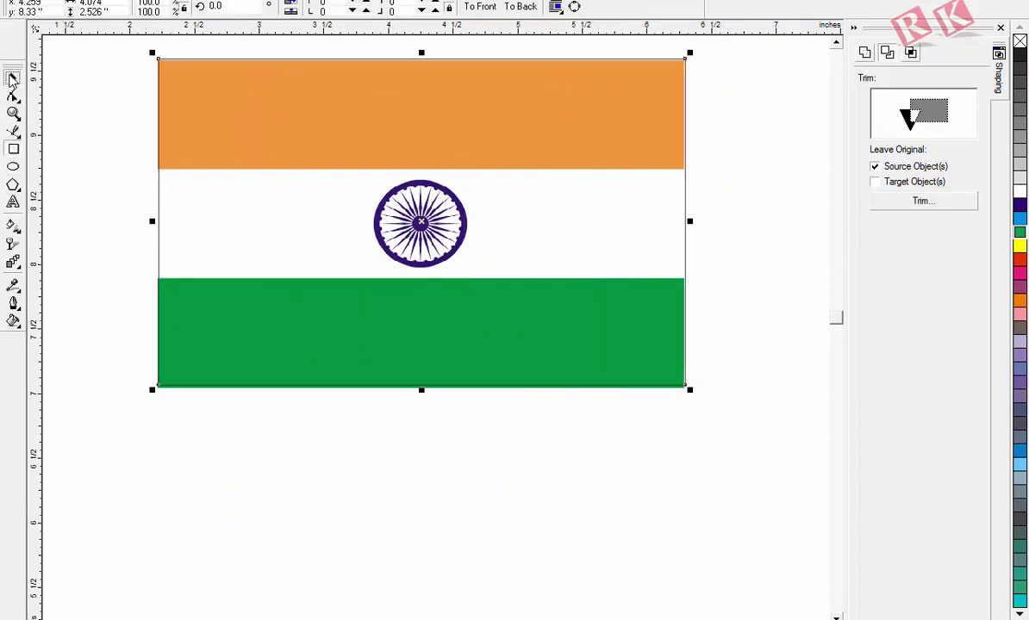
left_click(13, 78)
scroll(370, 227, "down", 1)
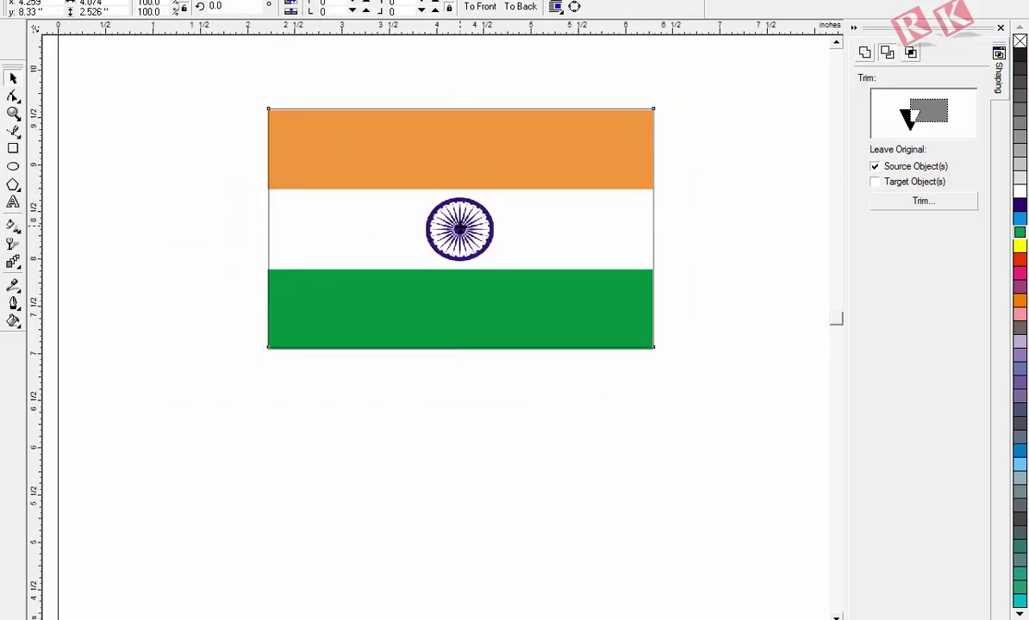
left_click_drag(441, 191, 440, 450)
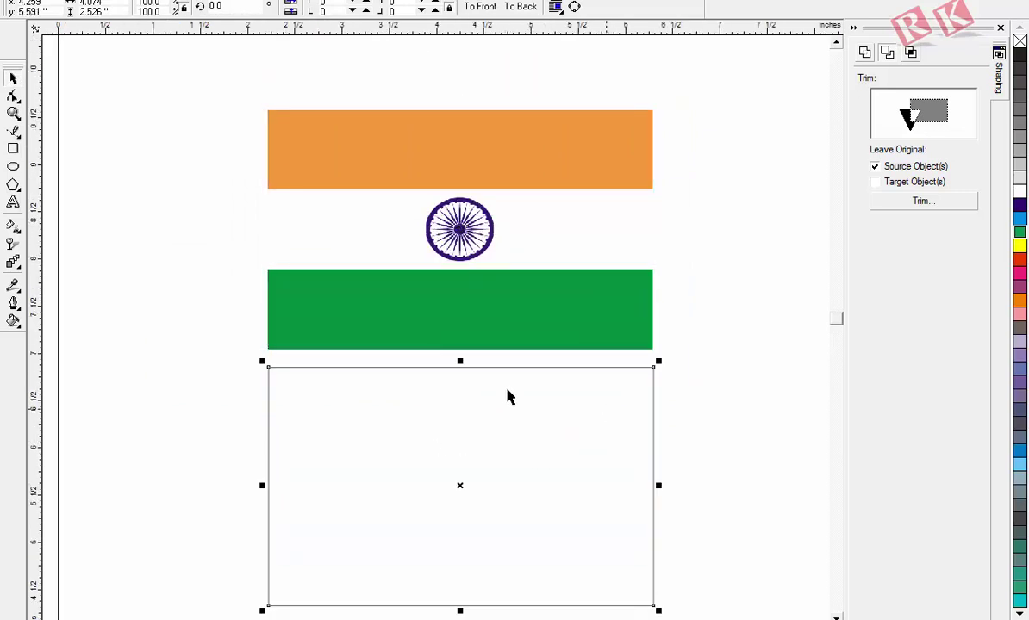
- Copy the rectangle as an upper stripe about 0.74 inches high and duplicate that stripe along the rectangle's lower edge
key("F2")
left_click_drag(190, 87, 677, 556)
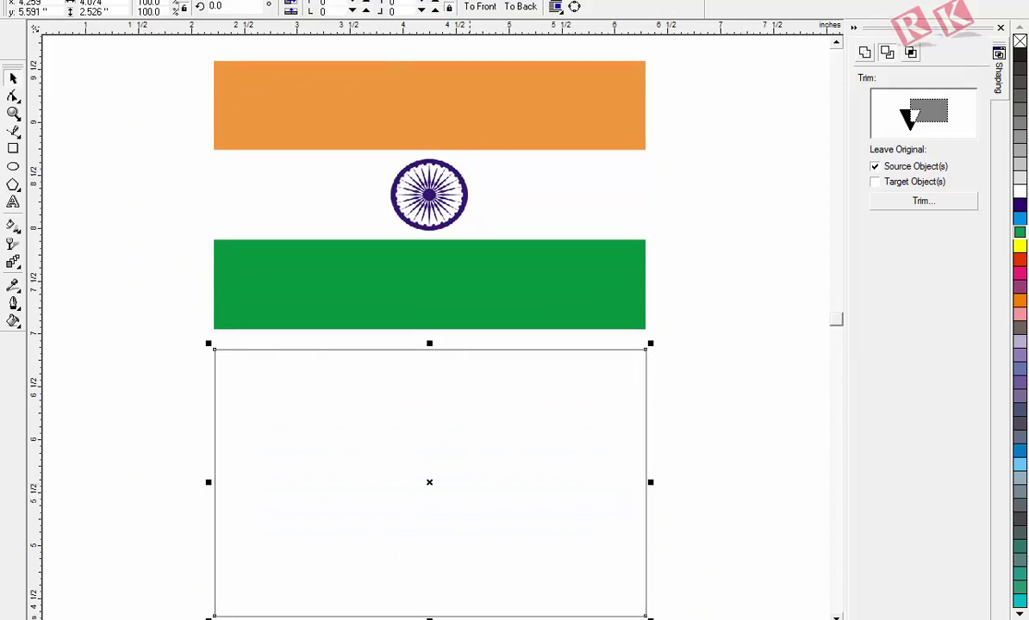
left_click_drag(429, 617, 442, 435)
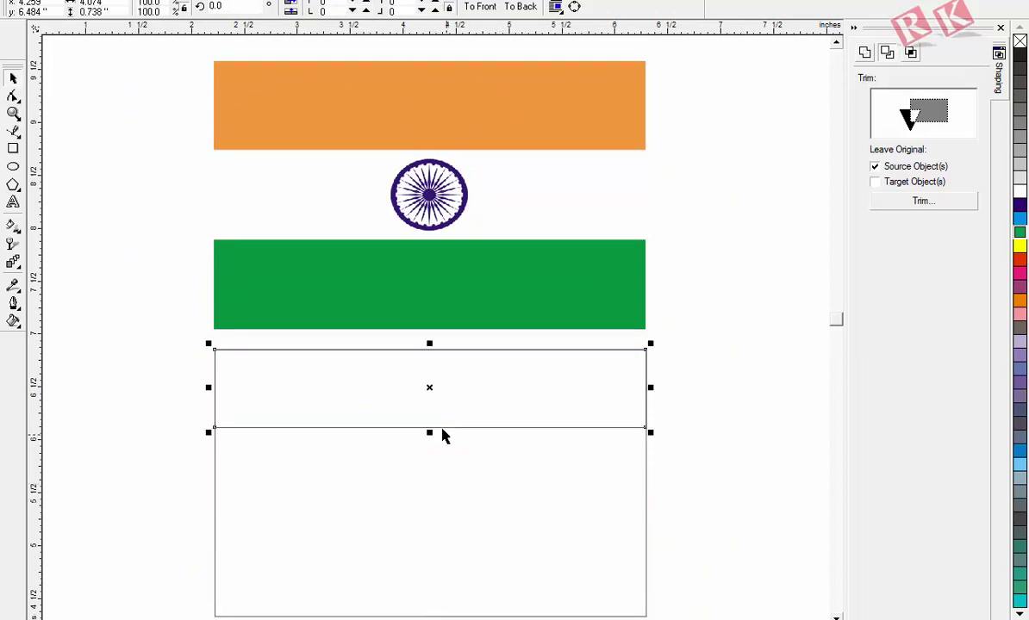
left_click_drag(433, 386, 448, 572)
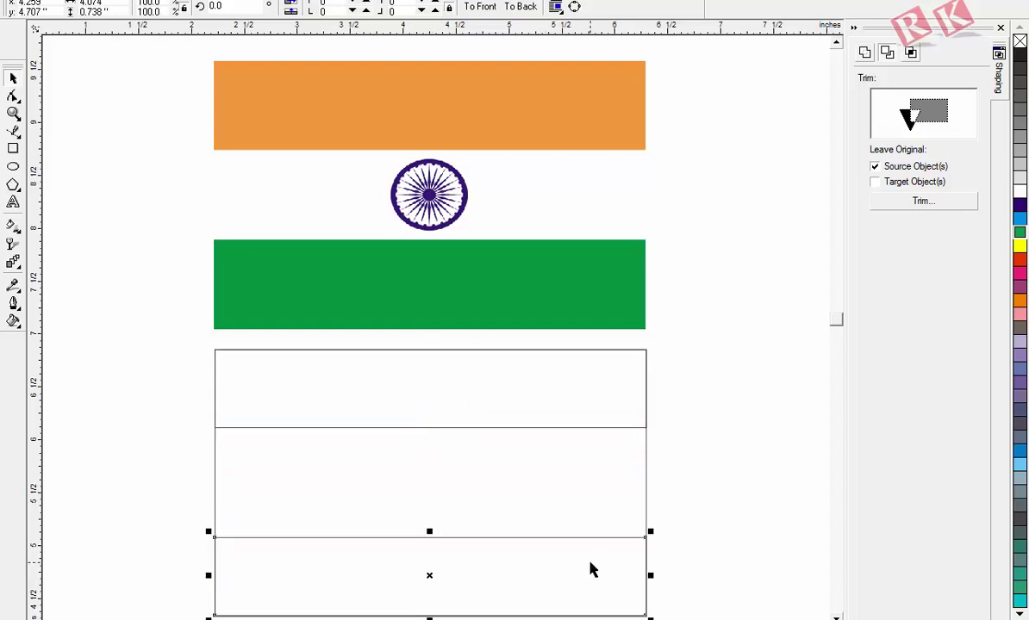
- Fill the new flag's upper stripe with orange and its lower stripe with green
left_click(685, 454)
left_click(561, 427)
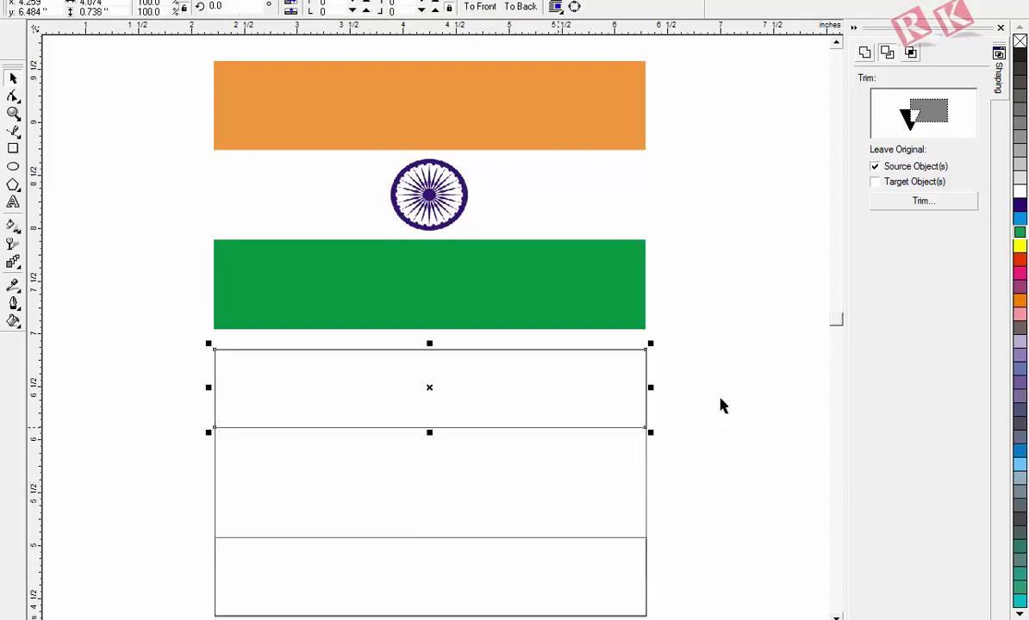
left_click(1020, 300)
left_click(541, 538)
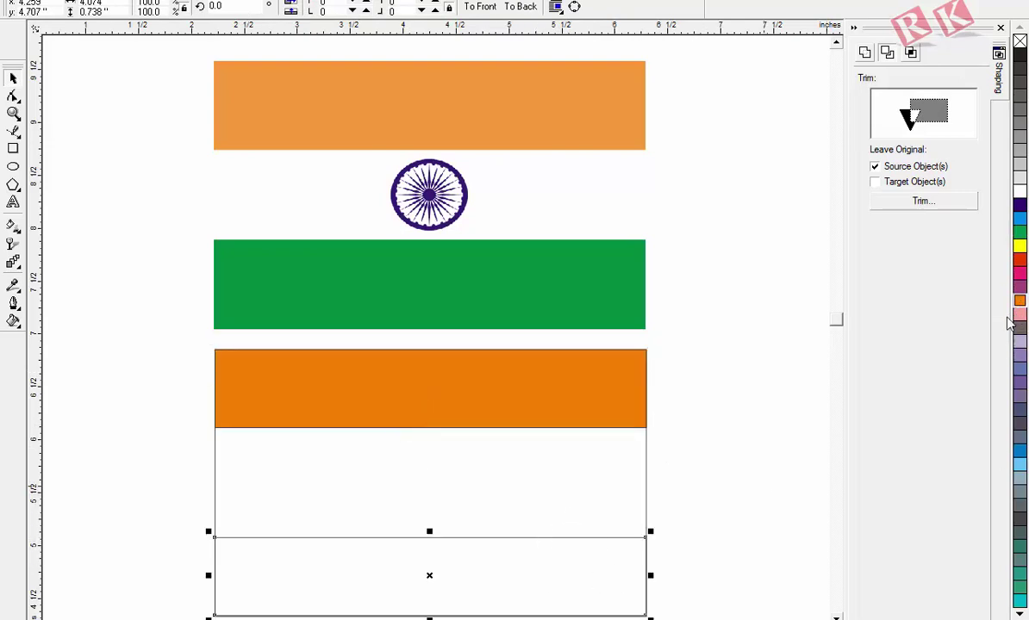
left_click_drag(1019, 231, 604, 544)
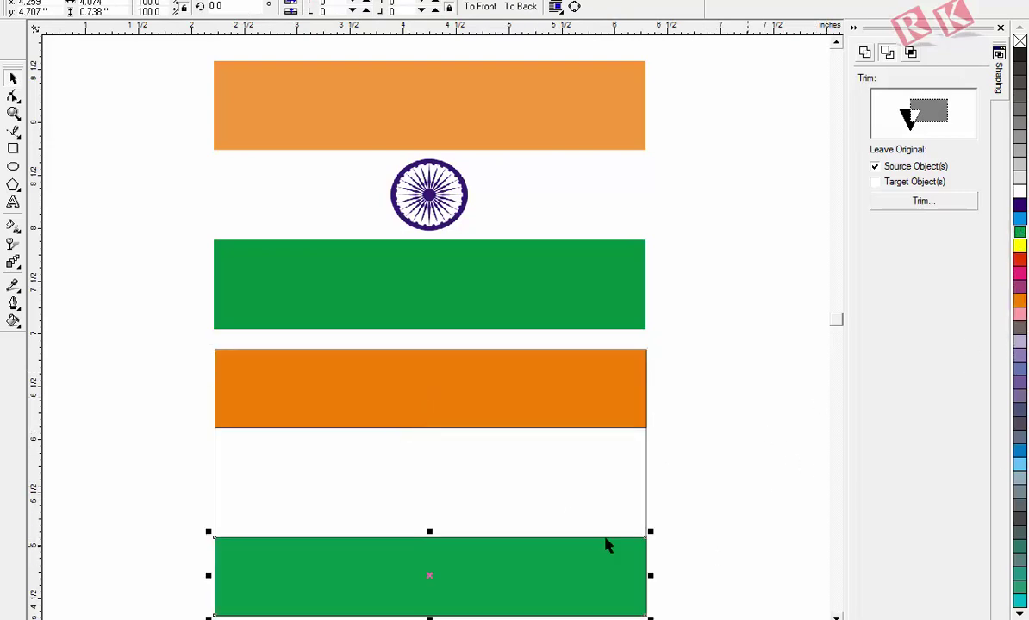
left_click(700, 526)
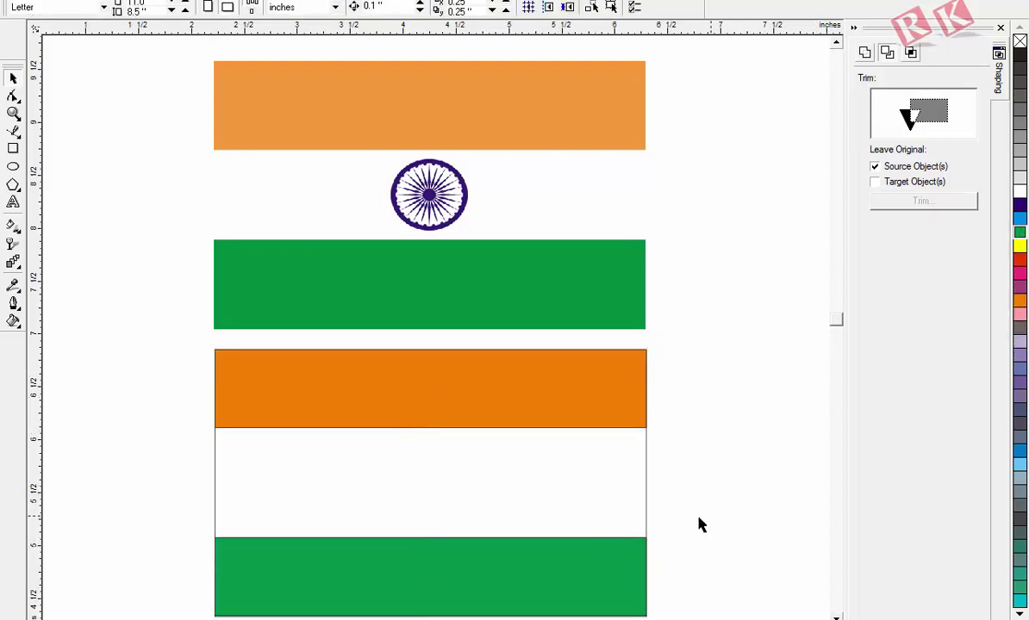
- Remove the outlines from the new flag's orange and green stripes and its base rectangle
left_click(646, 501)
left_click(687, 430)
left_click_drag(167, 336, 457, 547)
key("z")
left_click_drag(197, 345, 311, 467)
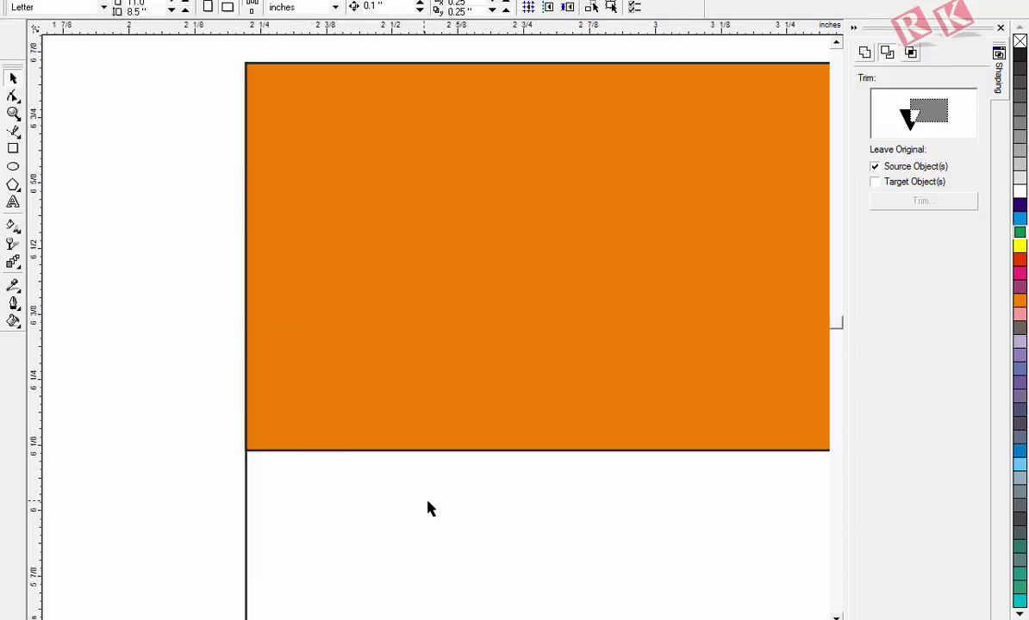
key("F3")
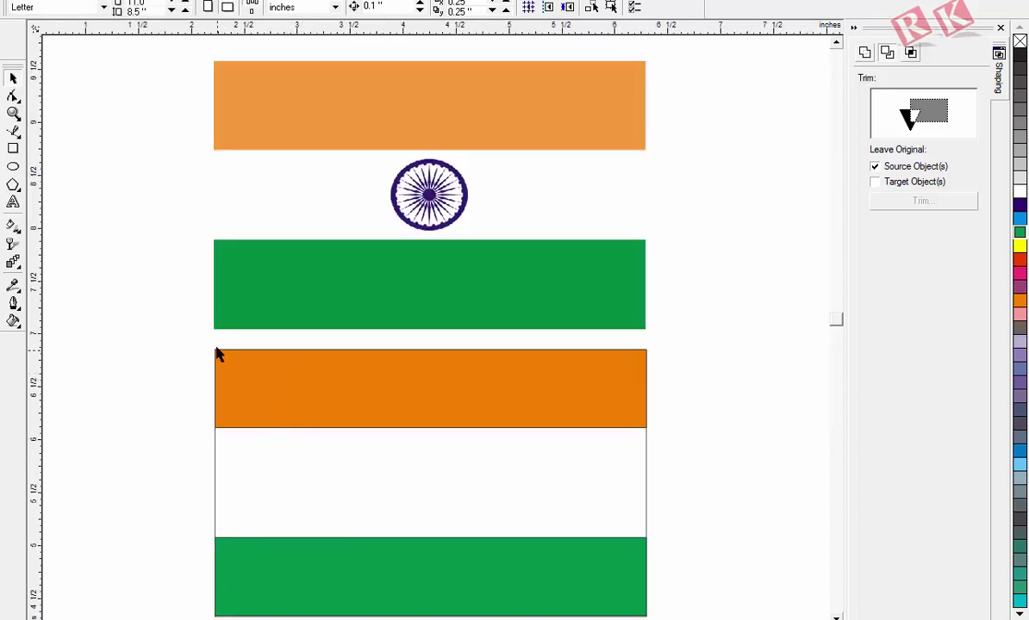
left_click_drag(197, 337, 680, 597)
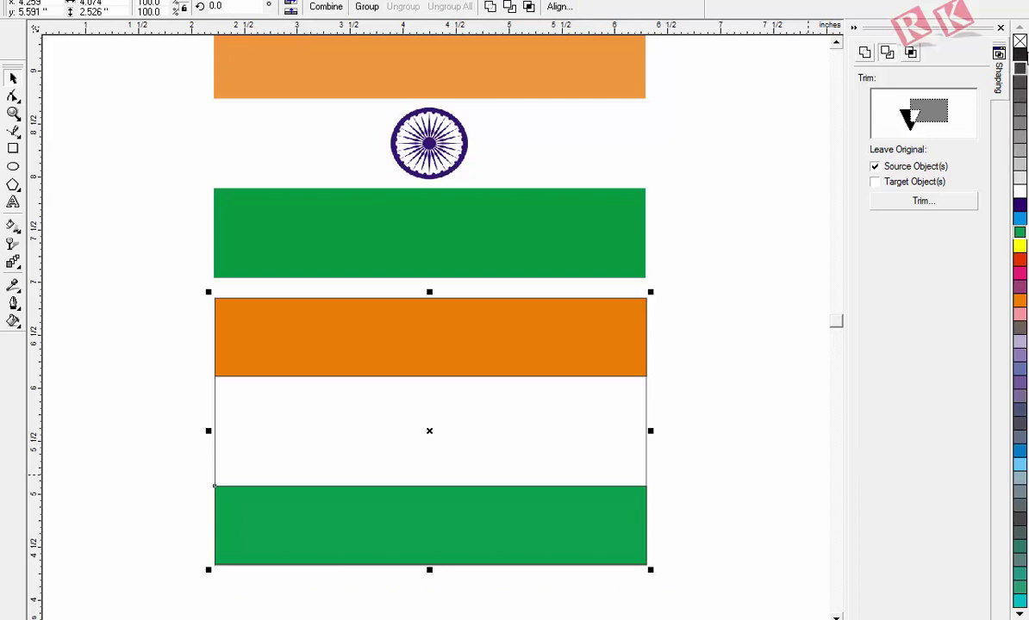
right_click(1021, 41)
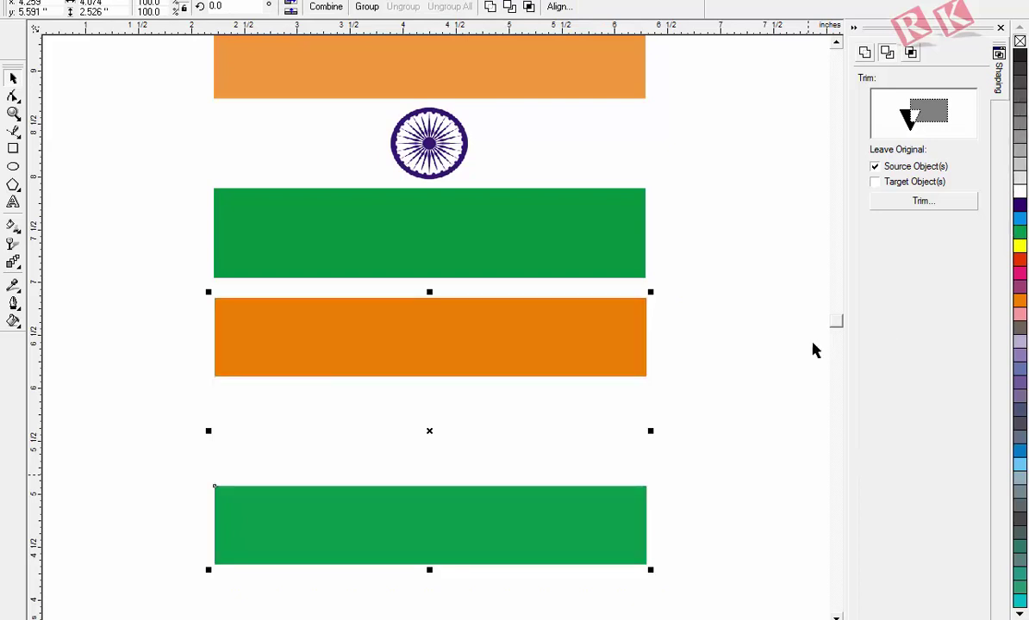
- Draw a circle about 0.59 inches in diameter over the wheel of the reference Indian flag
key("z")
left_click_drag(126, 195, 707, 528)
key("F3")
key("F2")
left_click_drag(374, 80, 523, 225)
left_click(13, 165)
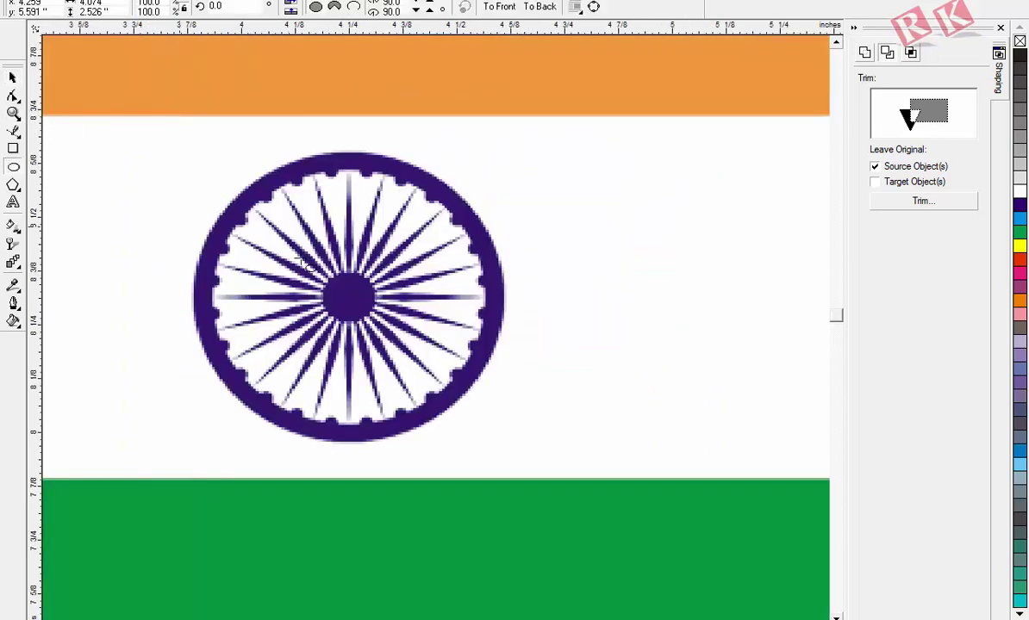
left_click_drag(260, 259, 379, 373)
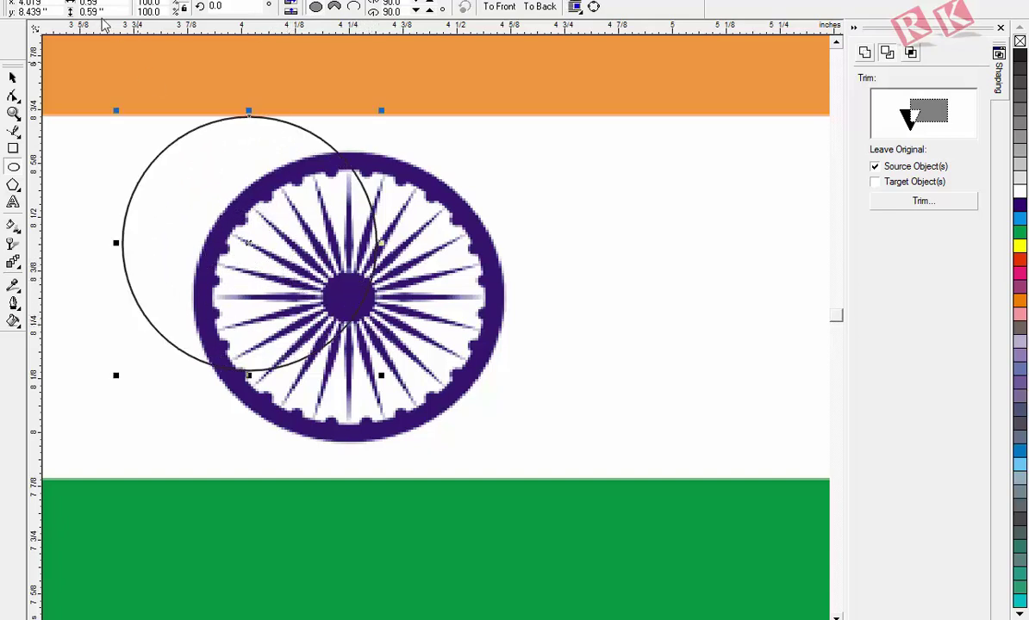
- Move the circle onto the reference wheel and scale it to about 0.68 by 0.67 inches to match its outer rim
left_click(13, 78)
left_click_drag(259, 241, 339, 280)
left_click_drag(465, 418, 517, 453)
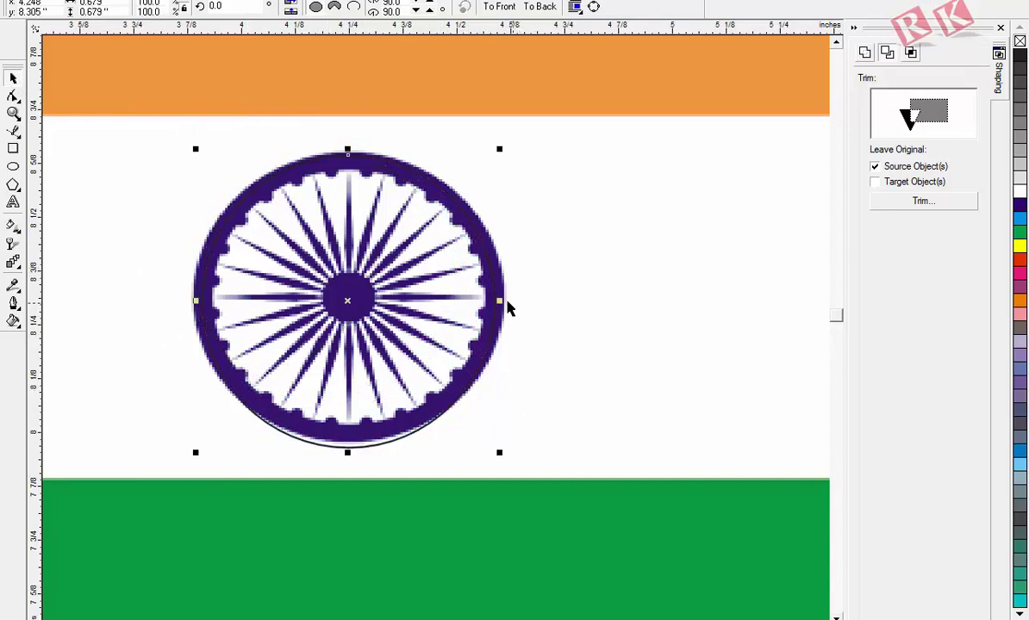
left_click_drag(348, 451, 348, 446)
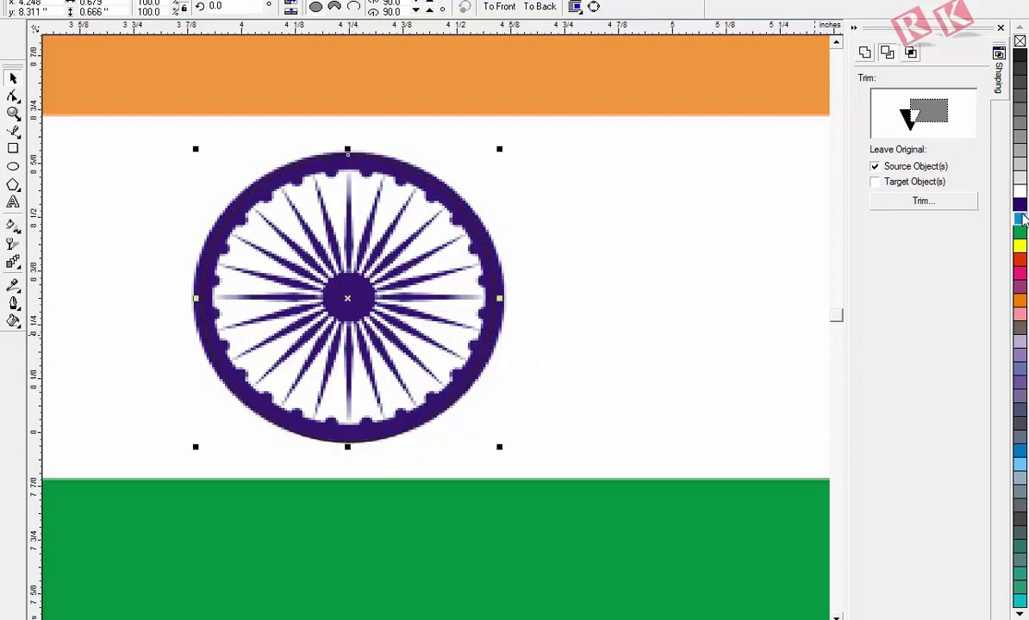
- Fill the circle with dark blue and move it straight down between the new flag's orange and green stripes
left_click(1021, 205)
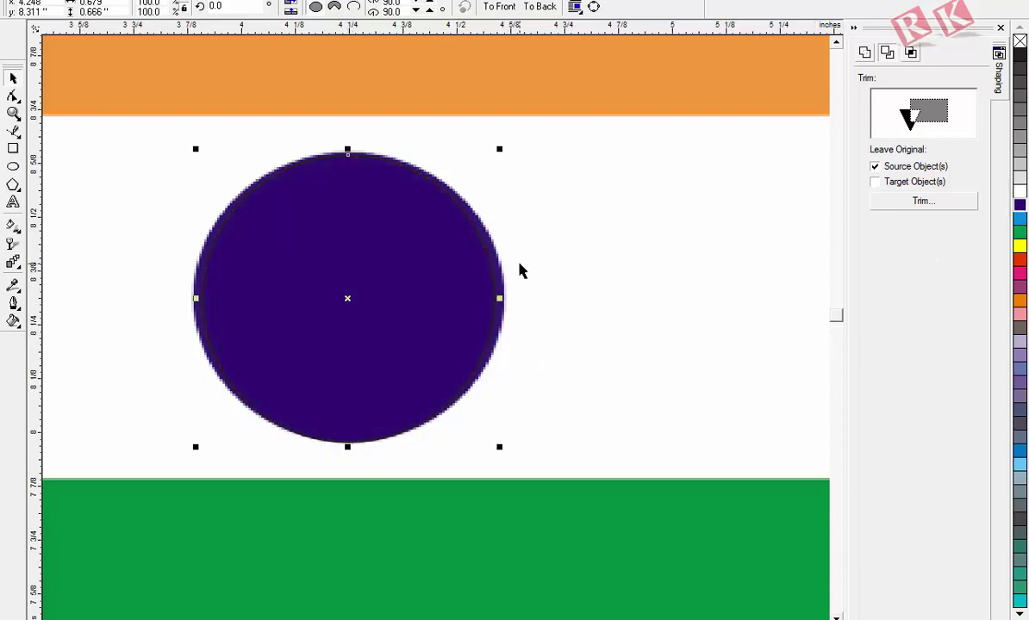
scroll(519, 276, "down", 1)
left_click_drag(451, 158, 451, 436)
- Group the new flag's orange and green stripes and centre the dark blue circle on them horizontally and vertically
left_click(556, 363)
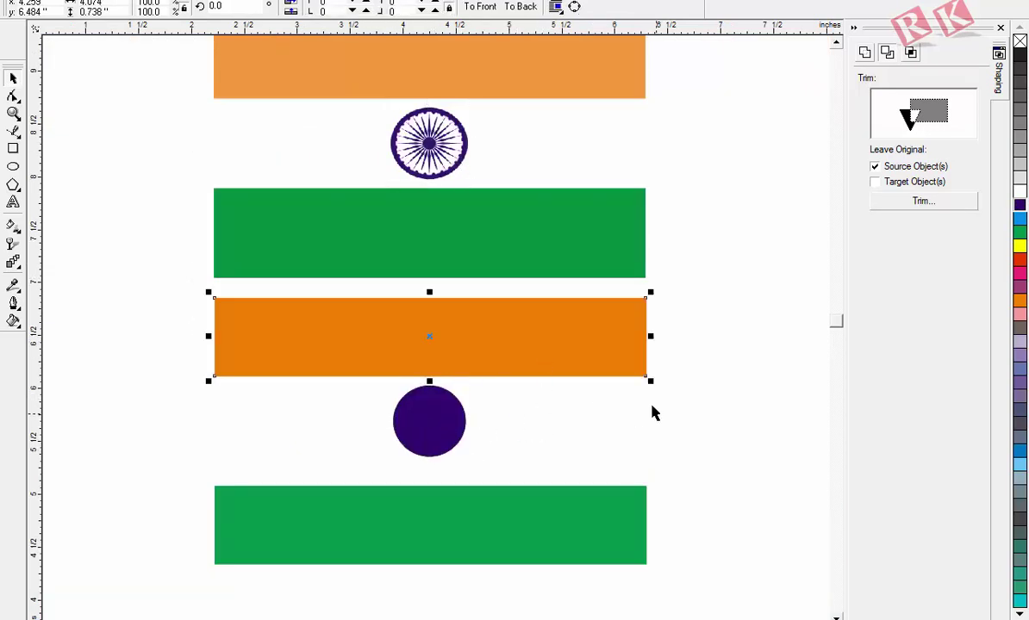
left_click(325, 504, "shift")
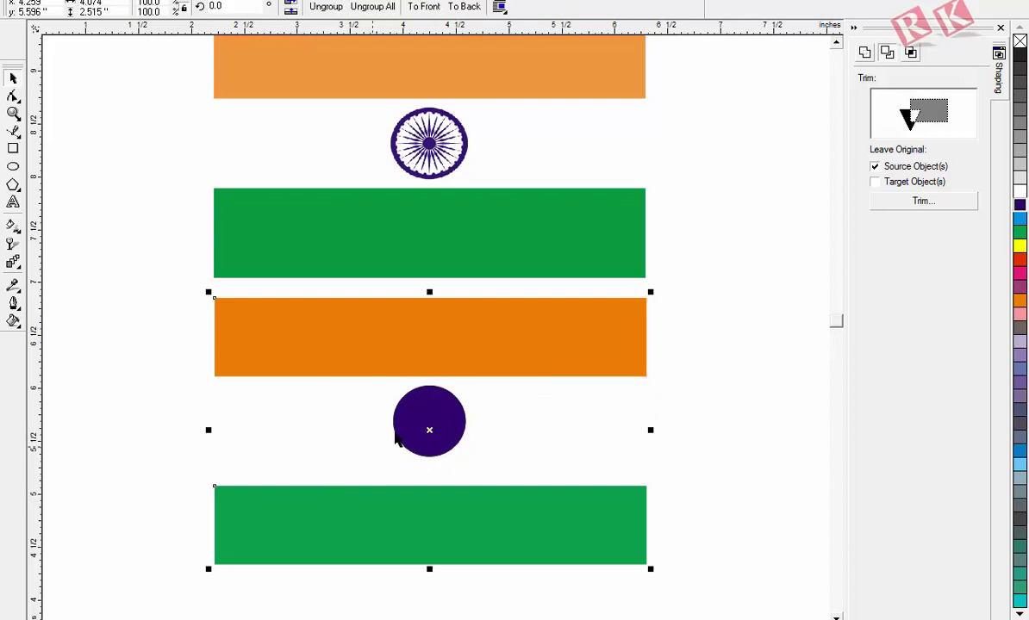
left_click(401, 436)
left_click(422, 347, "shift")
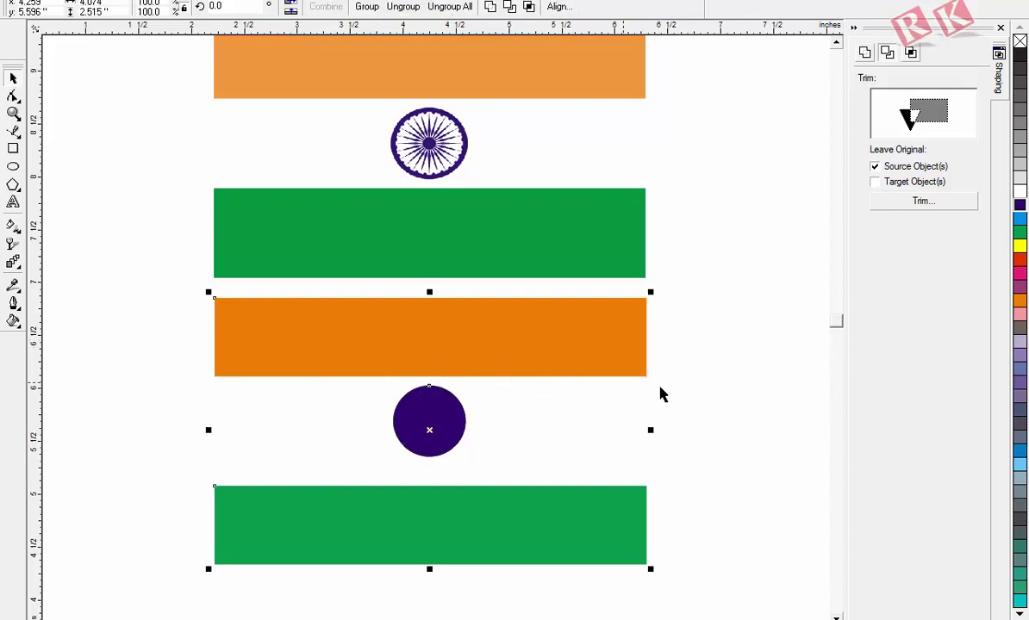
left_click(470, 403)
left_click(437, 418)
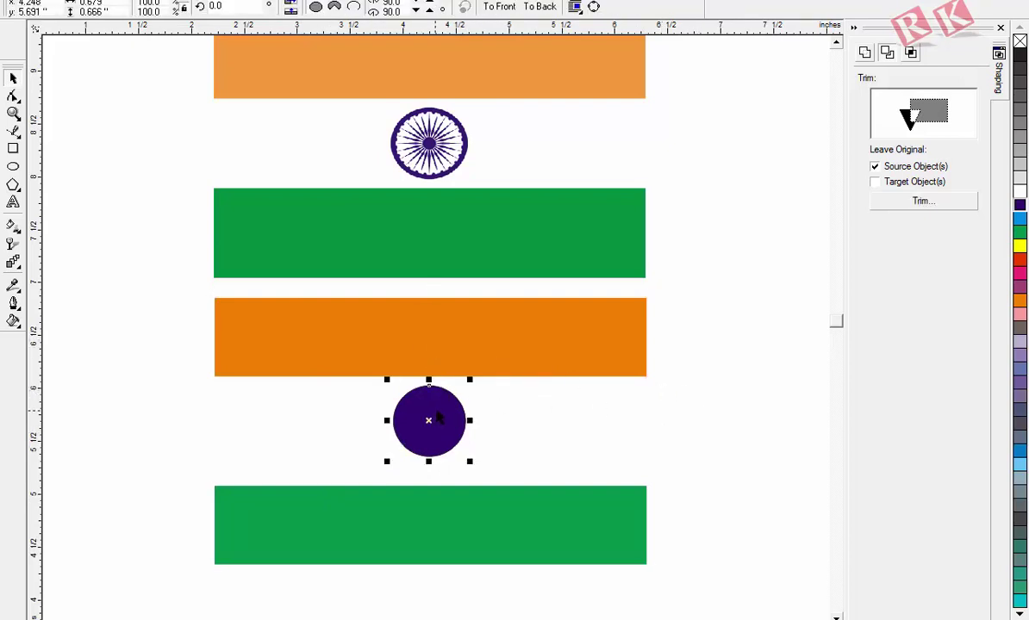
left_click(507, 348, "shift")
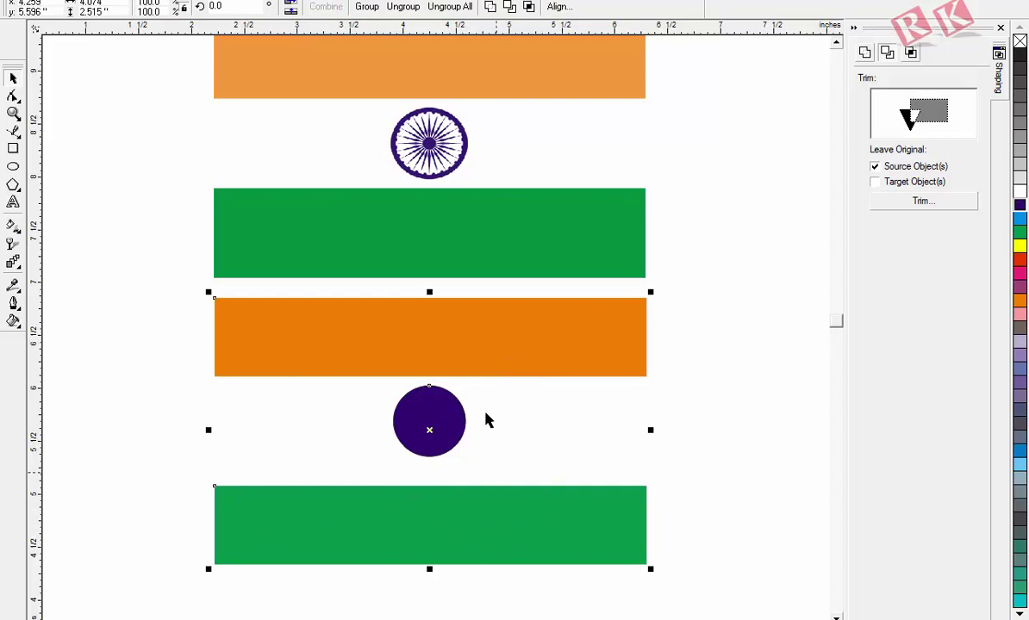
left_click(559, 376)
left_click(475, 430)
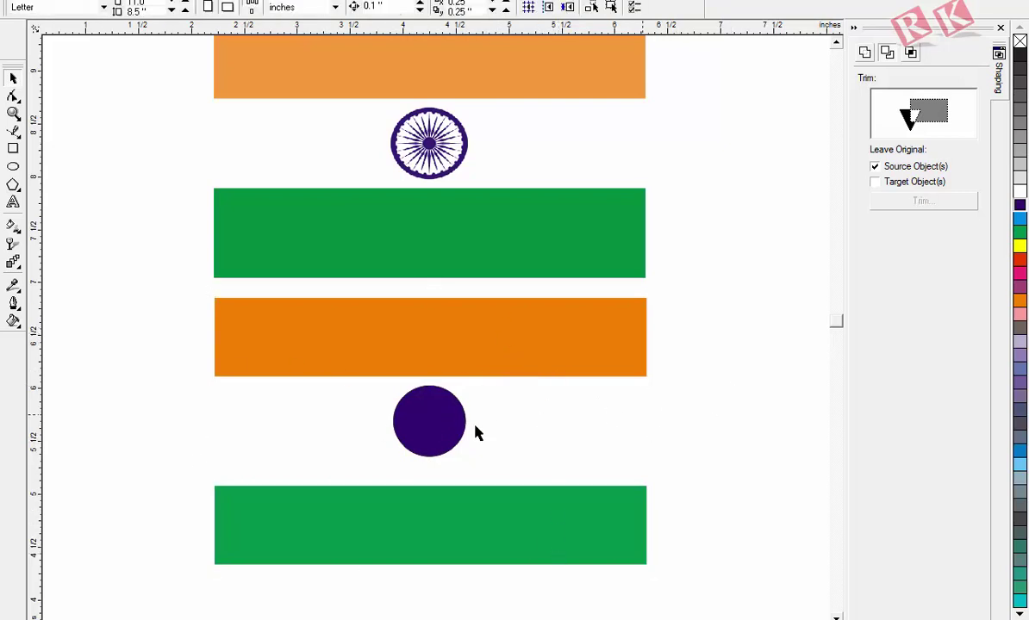
left_click(441, 420)
left_click(515, 362, "shift")
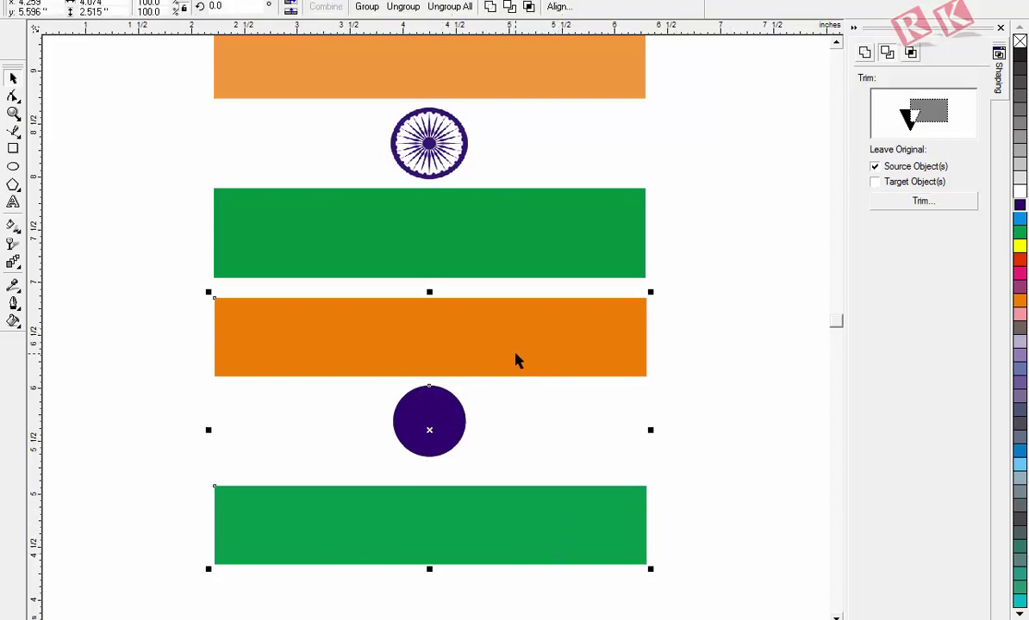
key("c")
key("e")
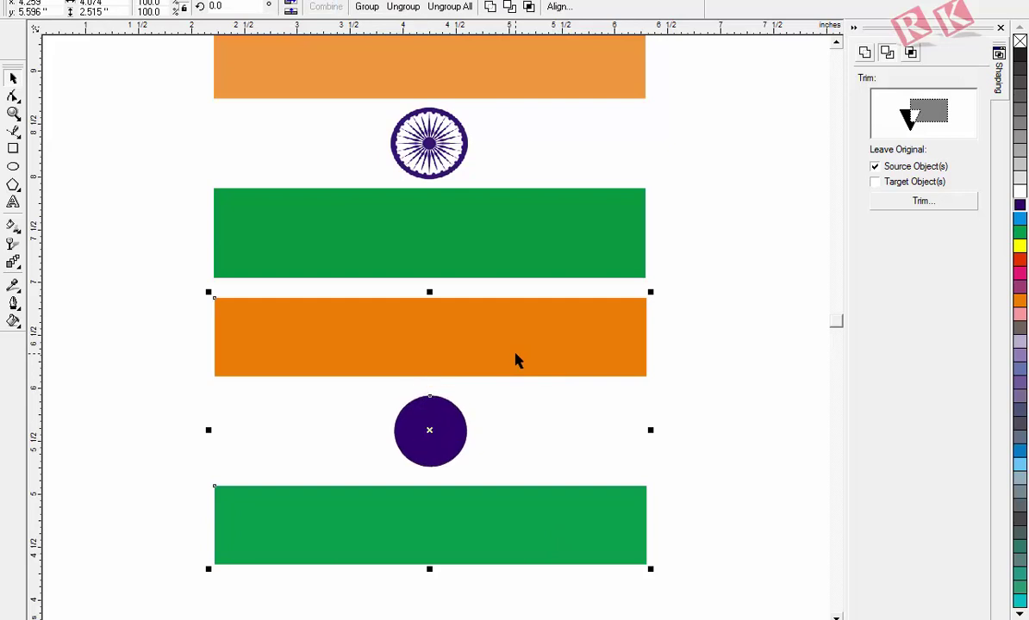
left_click(702, 407)
- Draw a 50-point star with sharpness 5, about 0.54 inches across, over the reference flag's wheel
key("z")
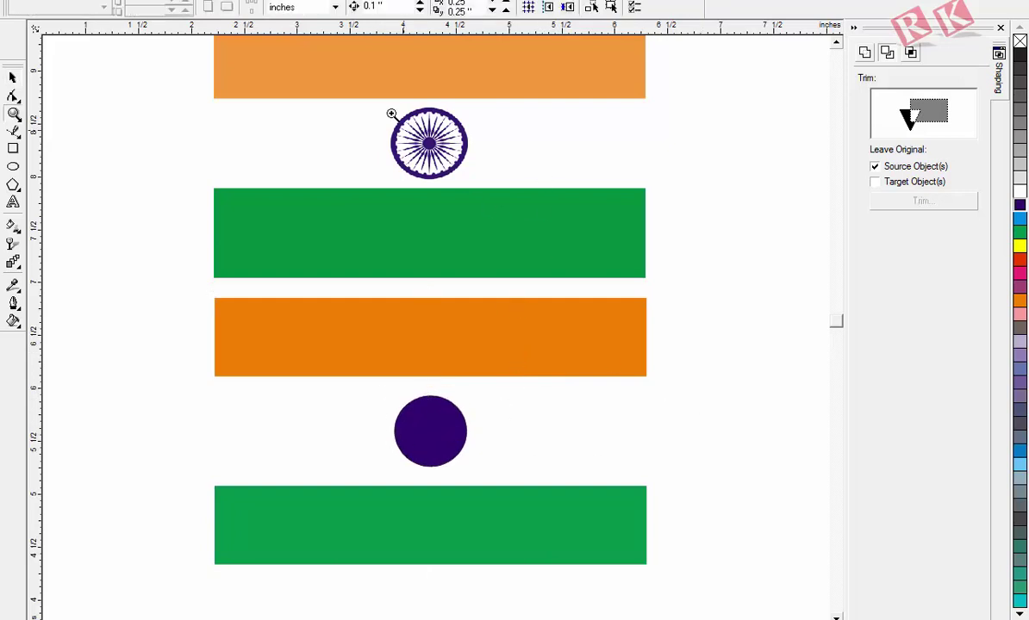
left_click_drag(387, 104, 491, 204)
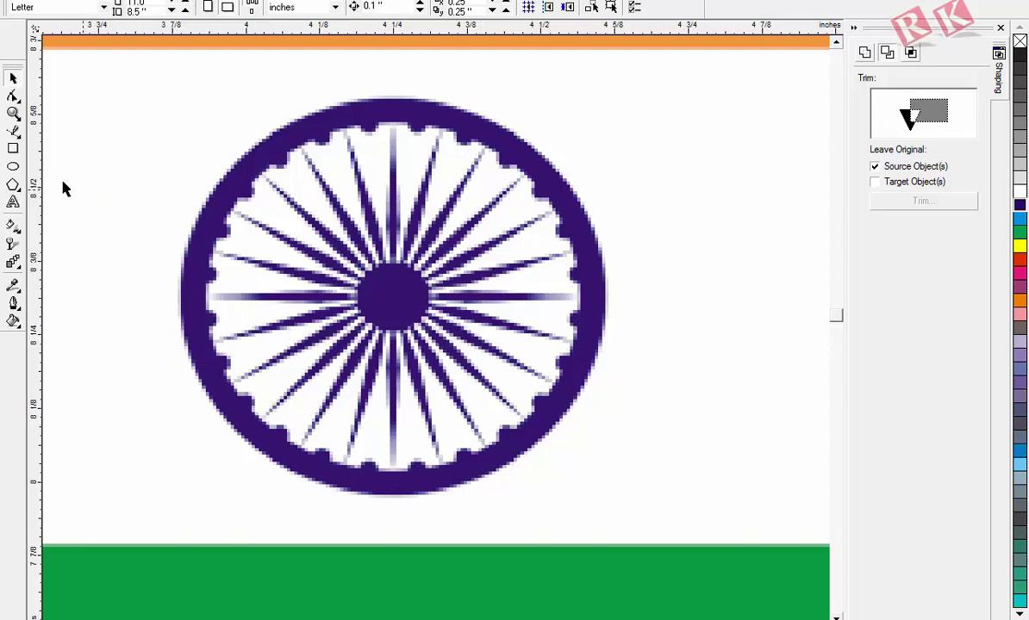
left_click(13, 186)
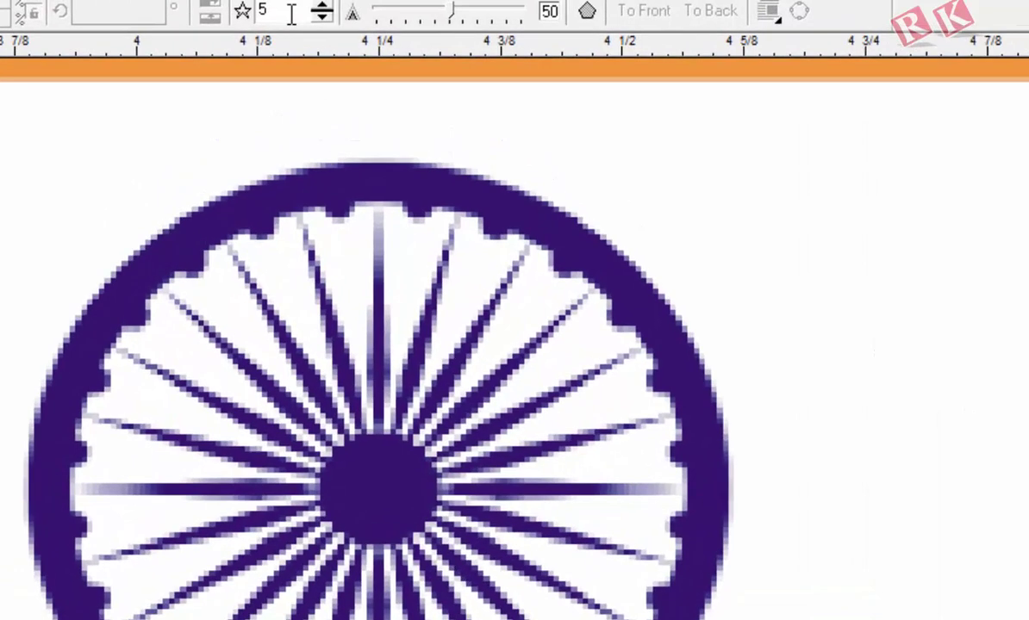
left_click(332, 7)
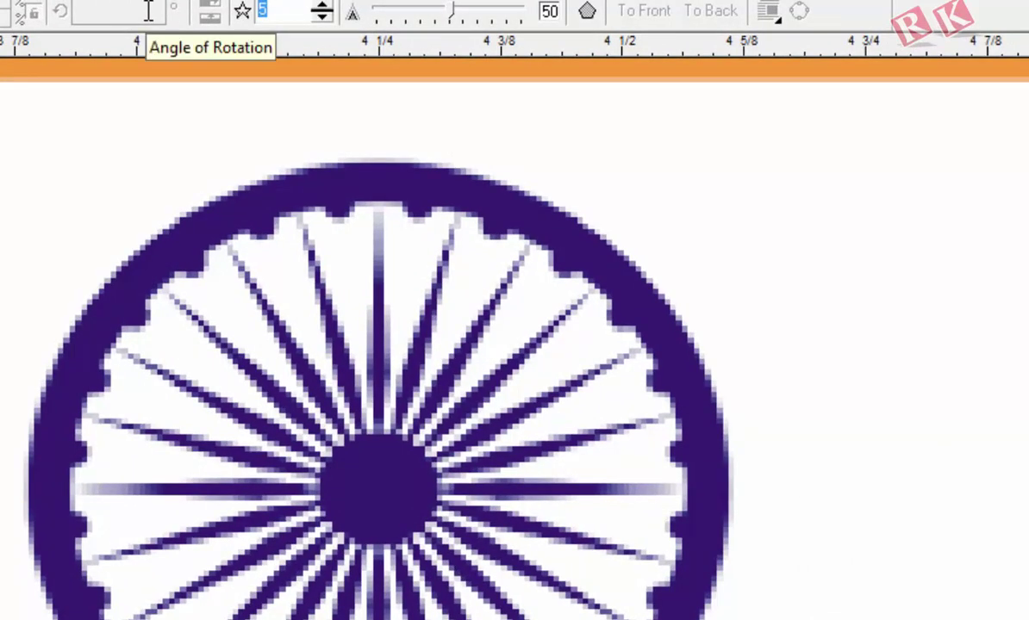
type("50")
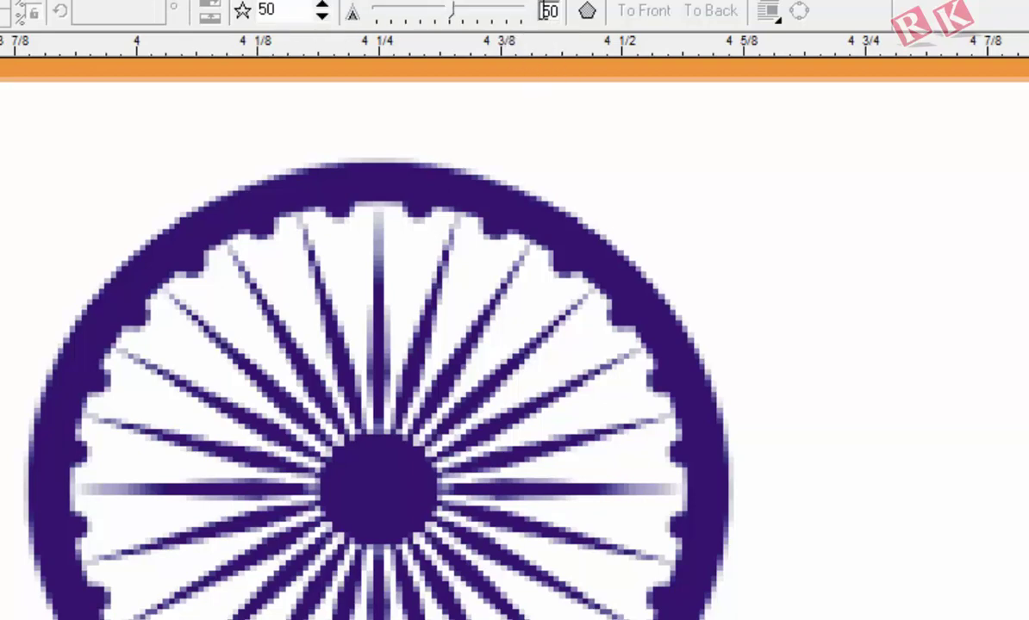
left_click(549, 10)
type("15")
key("BackSpace")
key("BackSpace")
type("5")
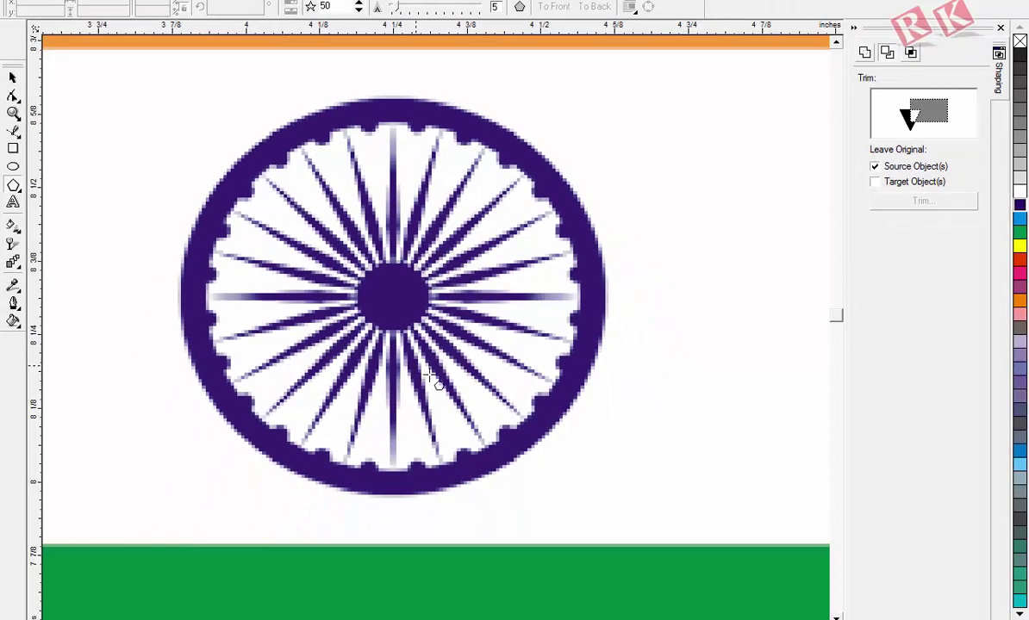
left_click_drag(430, 375, 585, 483)
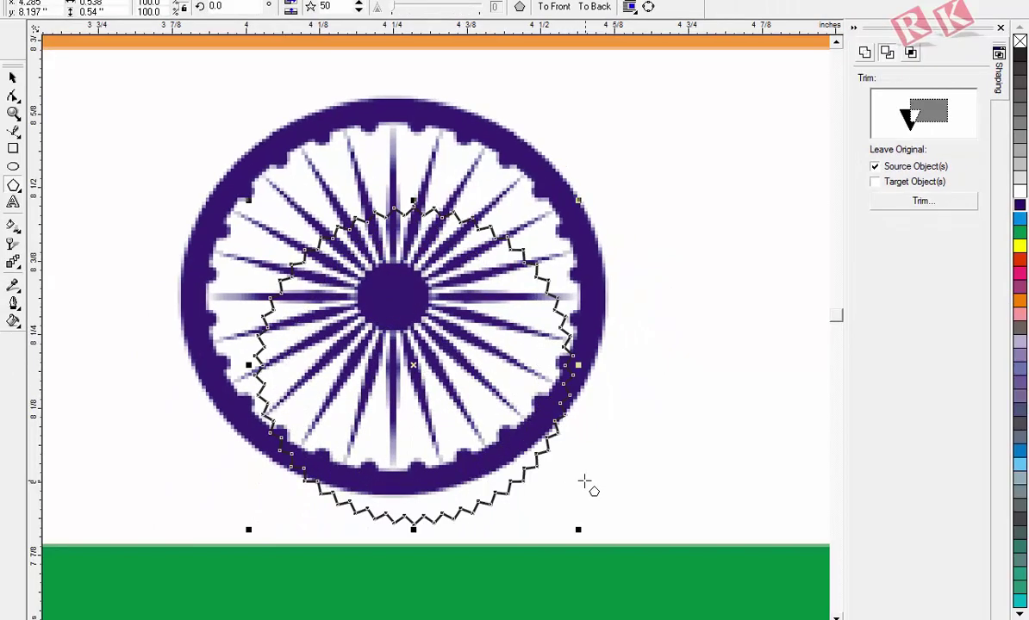
- Move the 50-point star onto the new flag's dark blue circle and centre it there
scroll(413, 225, "down", 5)
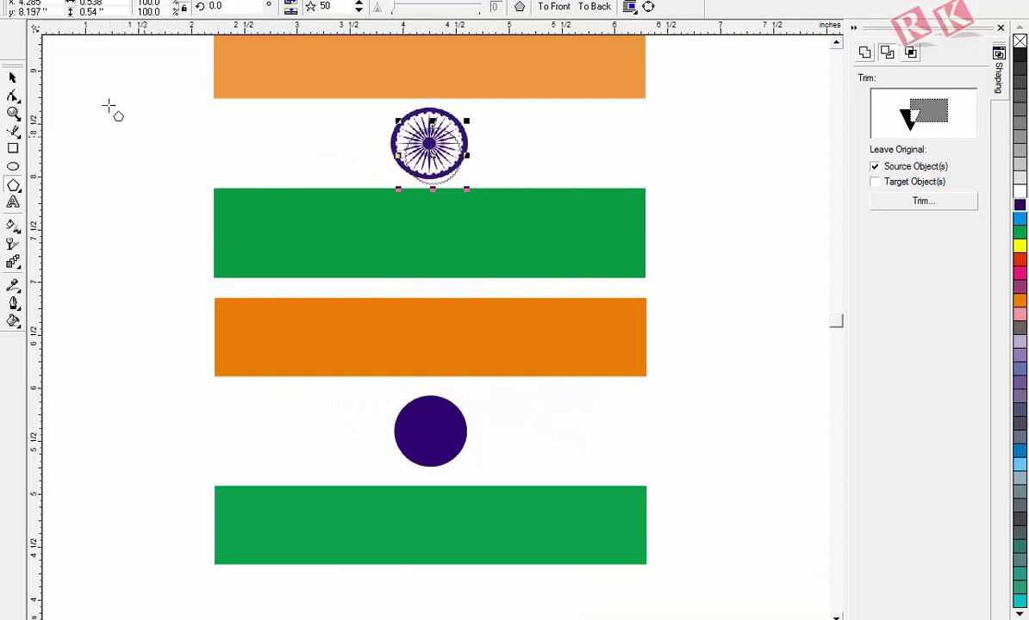
left_click(438, 434)
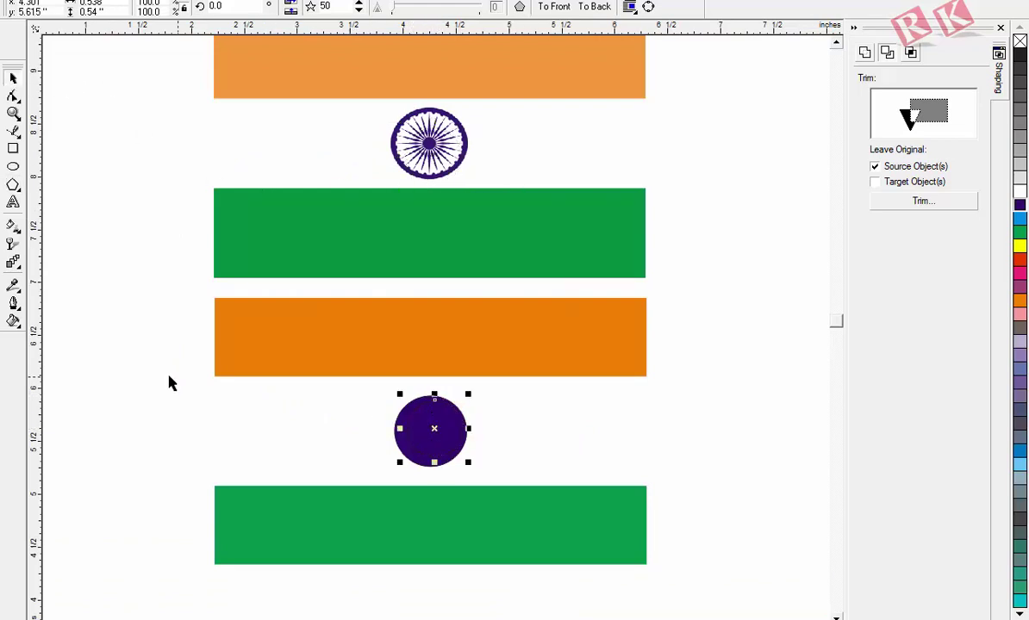
left_click_drag(174, 363, 599, 487)
left_click(604, 436)
- Fill the 50-point star inside the dark blue circle with white
key("z")
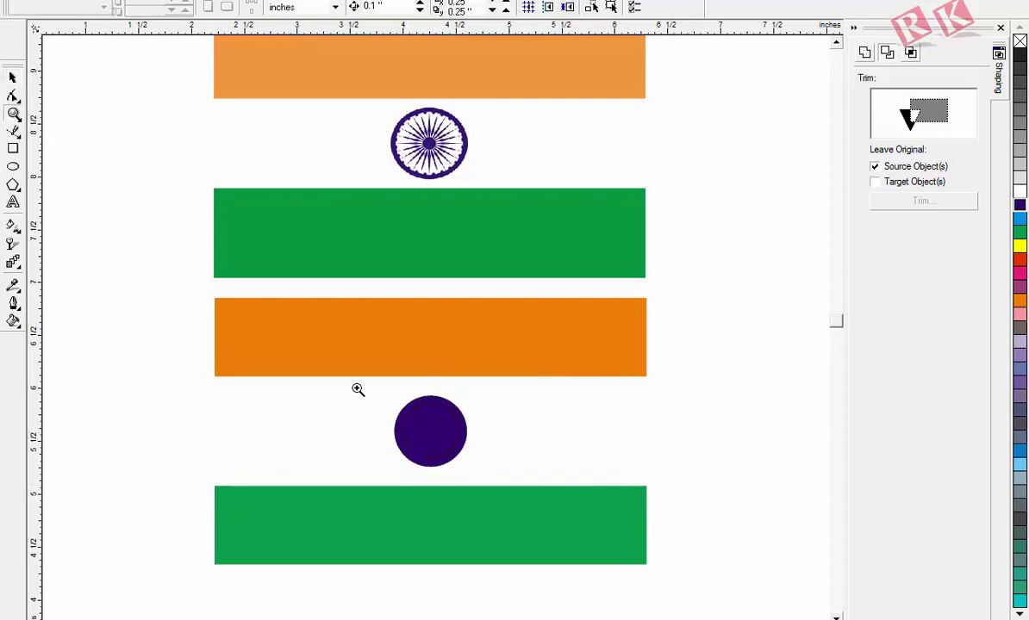
left_click_drag(358, 389, 523, 500)
left_click(530, 294)
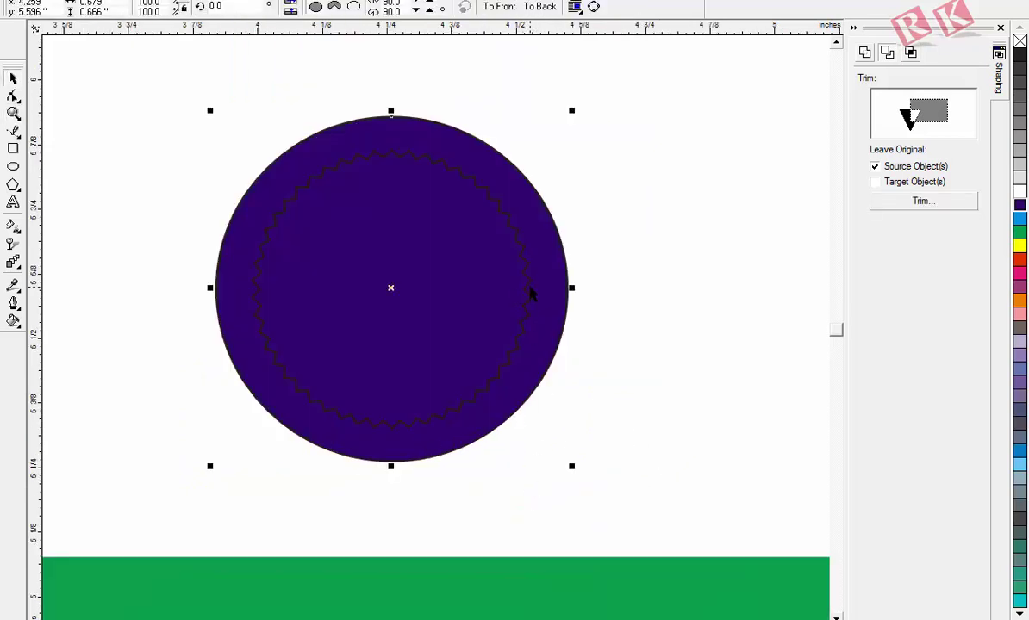
left_click(527, 343)
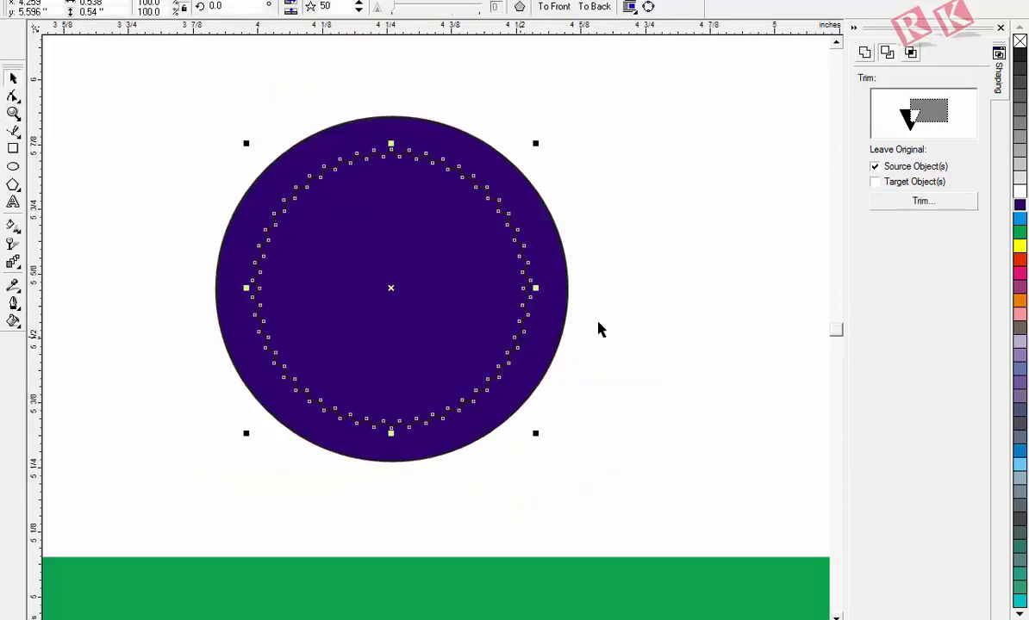
left_click(1019, 195)
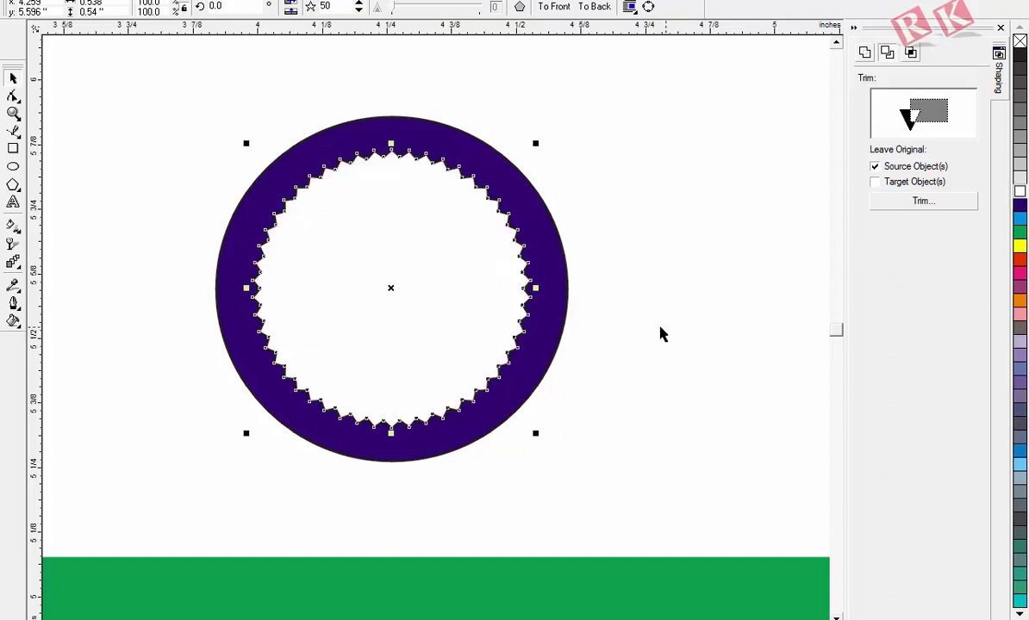
- Enlarge the white star about its centre to about 0.61 by 0.62 inches, leaving a thin toothed blue ring
key("F3")
left_click_drag(350, 351, 539, 482)
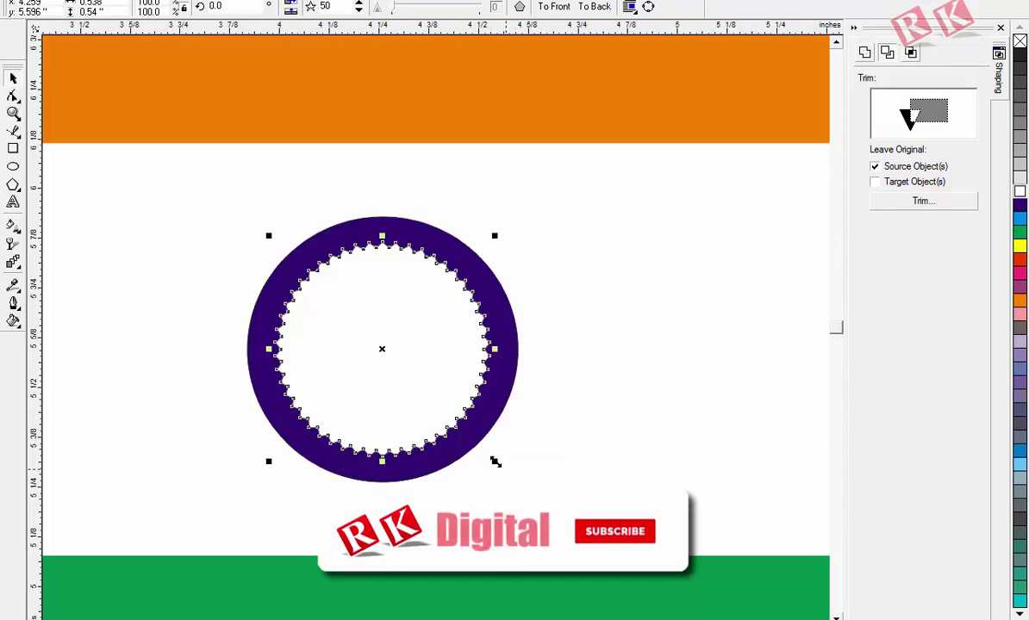
key("space")
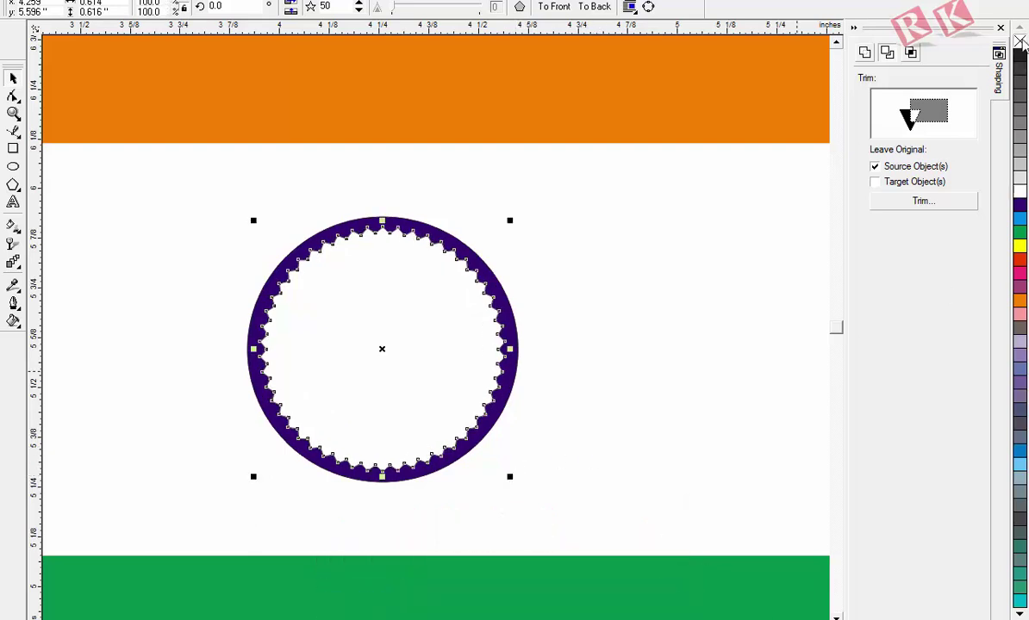
- Remove the outlines from the white star and the dark blue circle
key("z")
left_click_drag(431, 214, 441, 298)
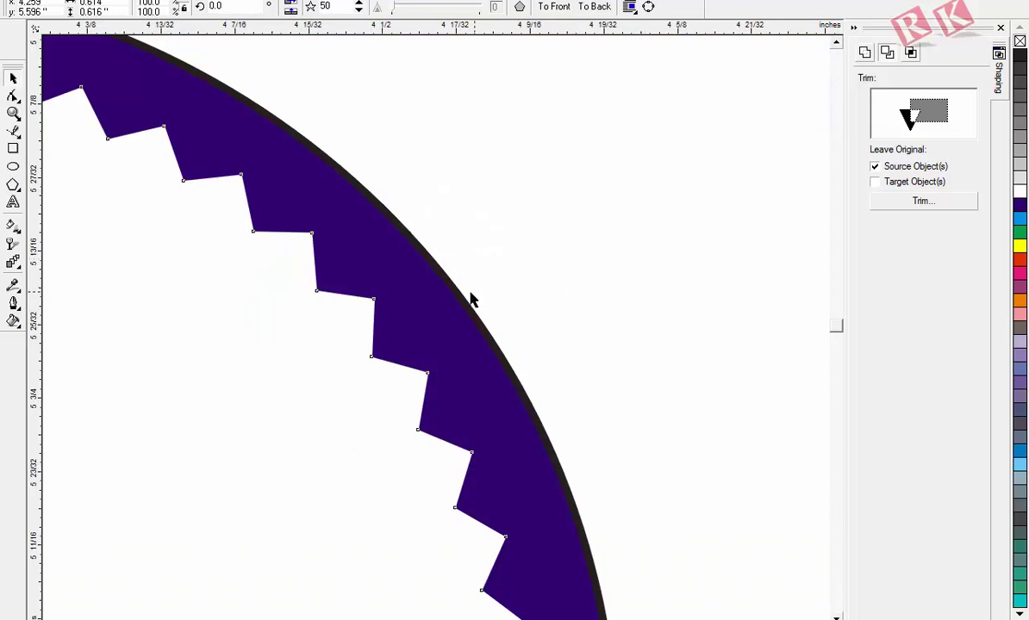
left_click(443, 301)
right_click(1020, 42)
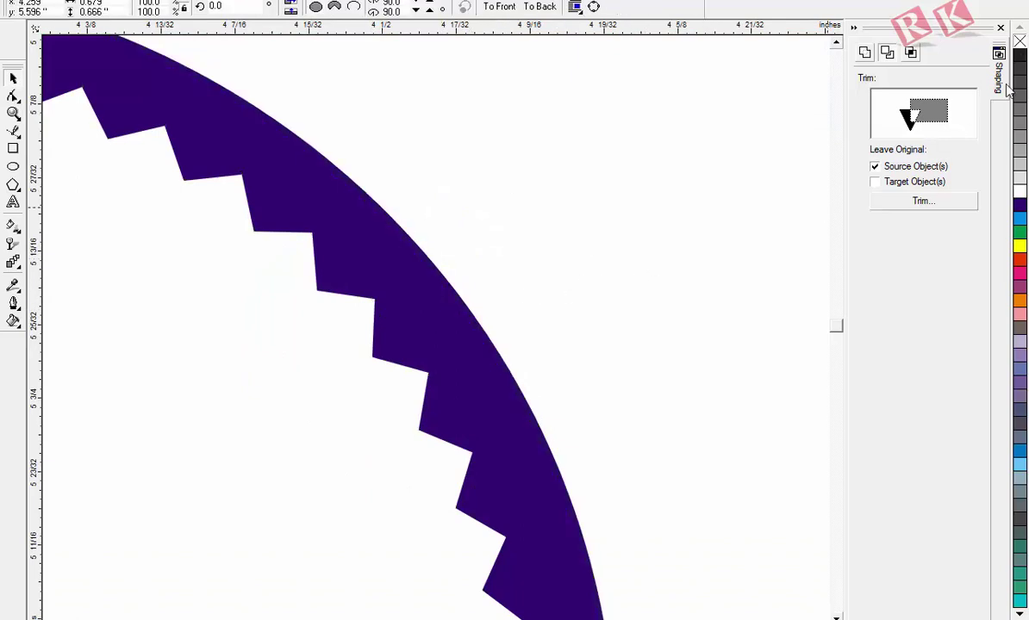
- Trace a closed three-point shape, about 0.05 by 0.20 inches, over the reference spoke just left of the lower vertical one and outline it yellow
key("F3")
key("F3")
key("F2")
left_click_drag(379, 99, 513, 224)
left_click_drag(120, 76, 612, 429)
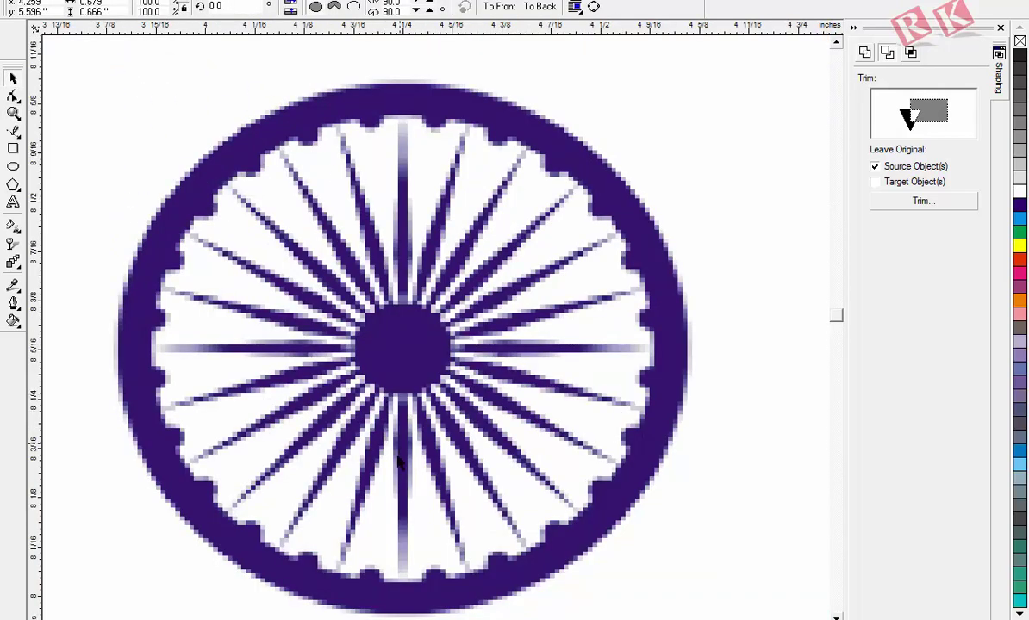
left_click(13, 113)
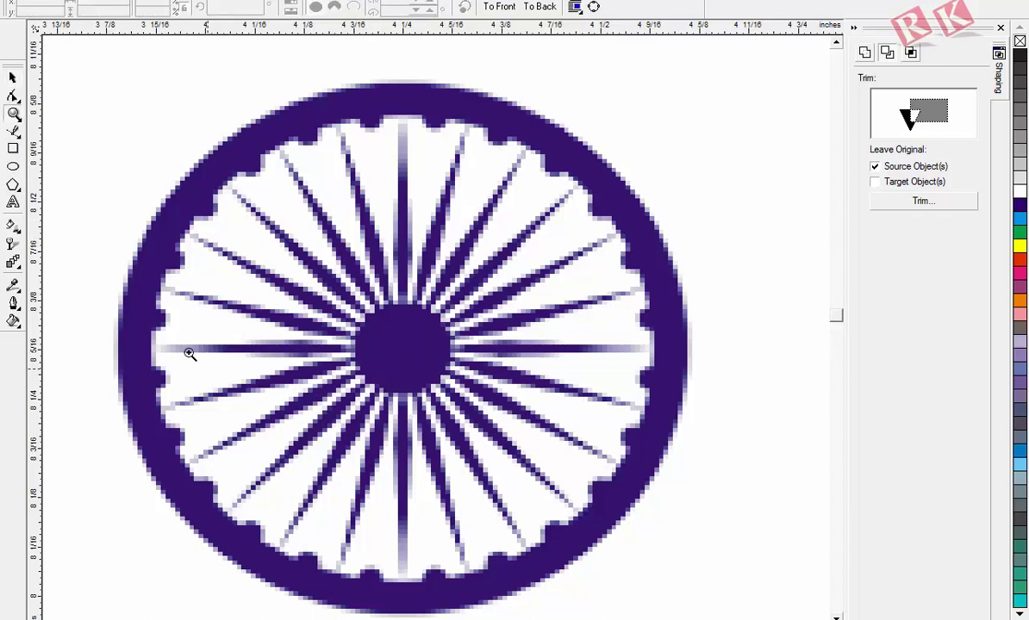
left_click_drag(172, 314, 560, 597)
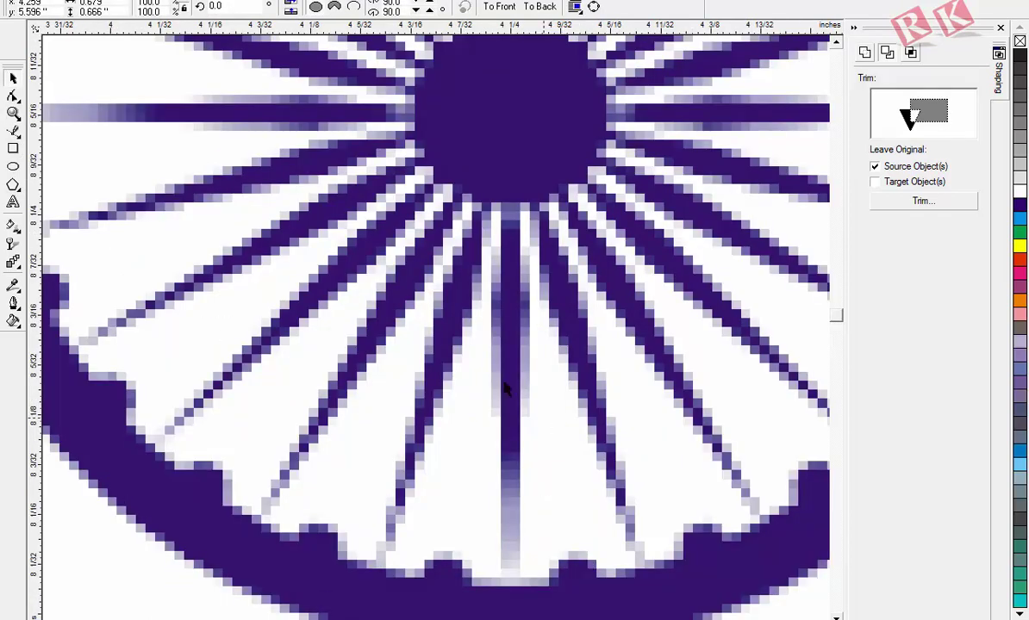
left_click(13, 130)
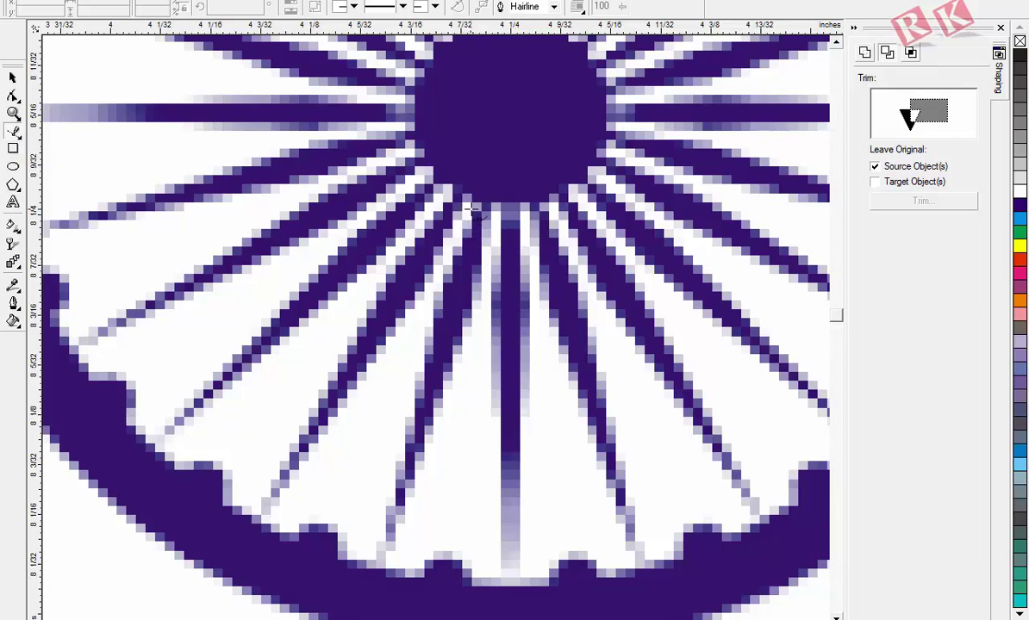
left_click(390, 527)
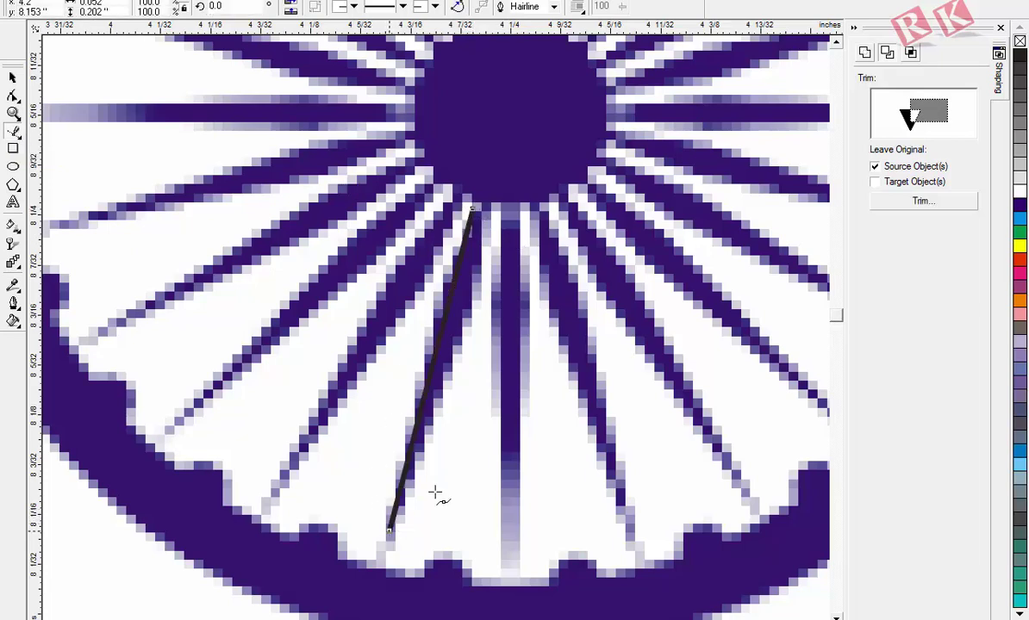
left_click(454, 374)
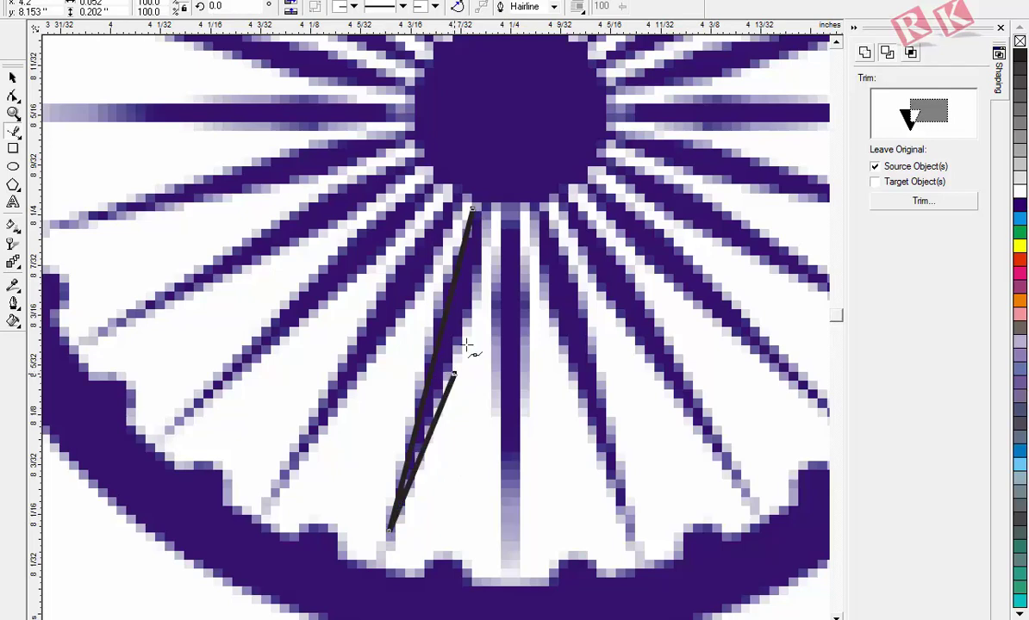
left_click(472, 209)
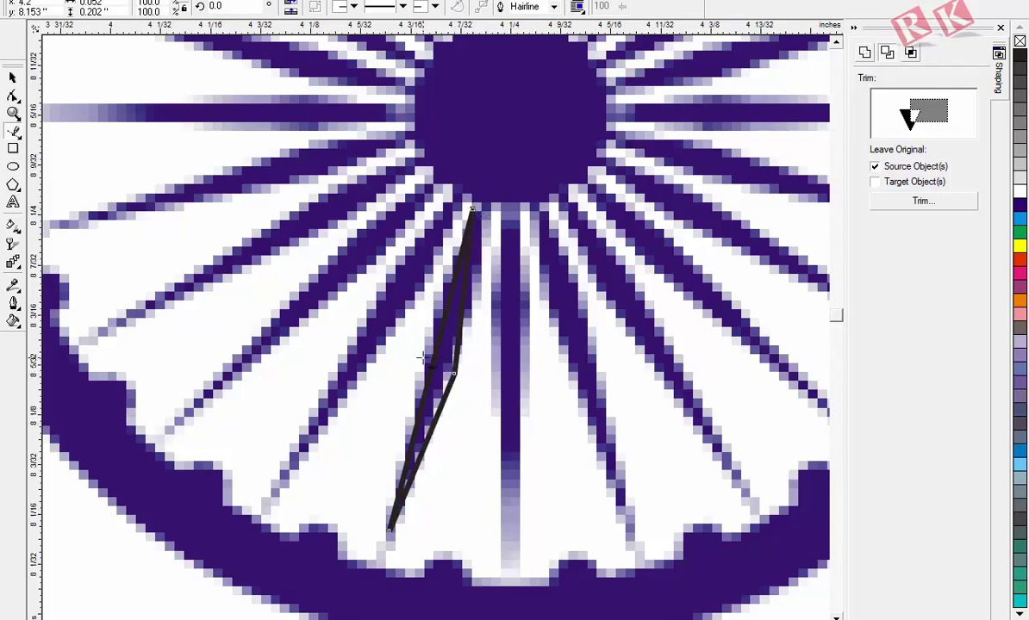
left_click(13, 77)
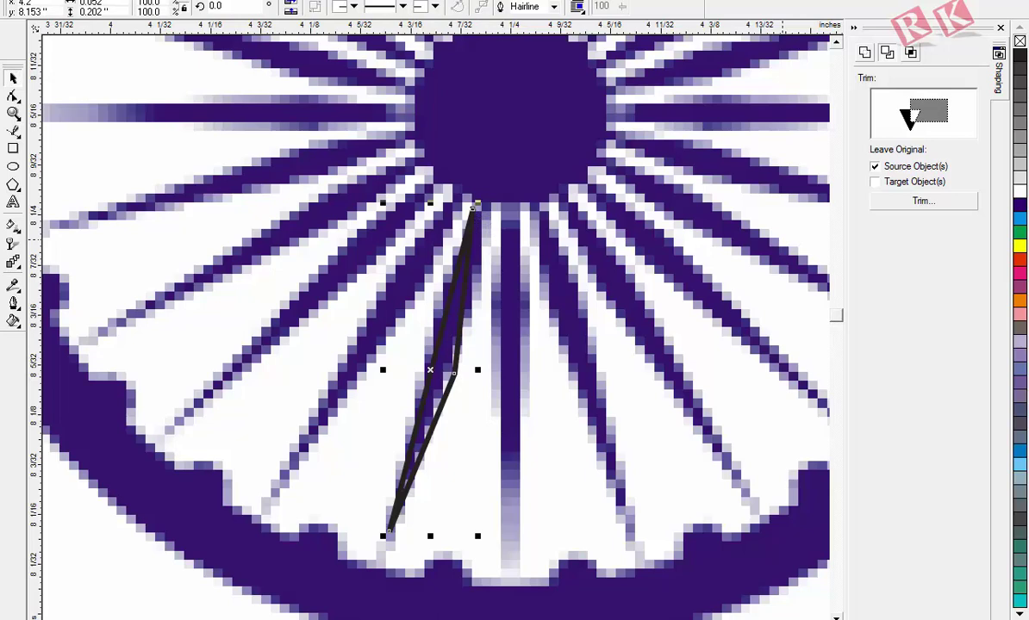
left_click(1019, 248)
- Convert the left edge of the yellow spoke outline to a curve and bow it outward along the reference spoke
key("z")
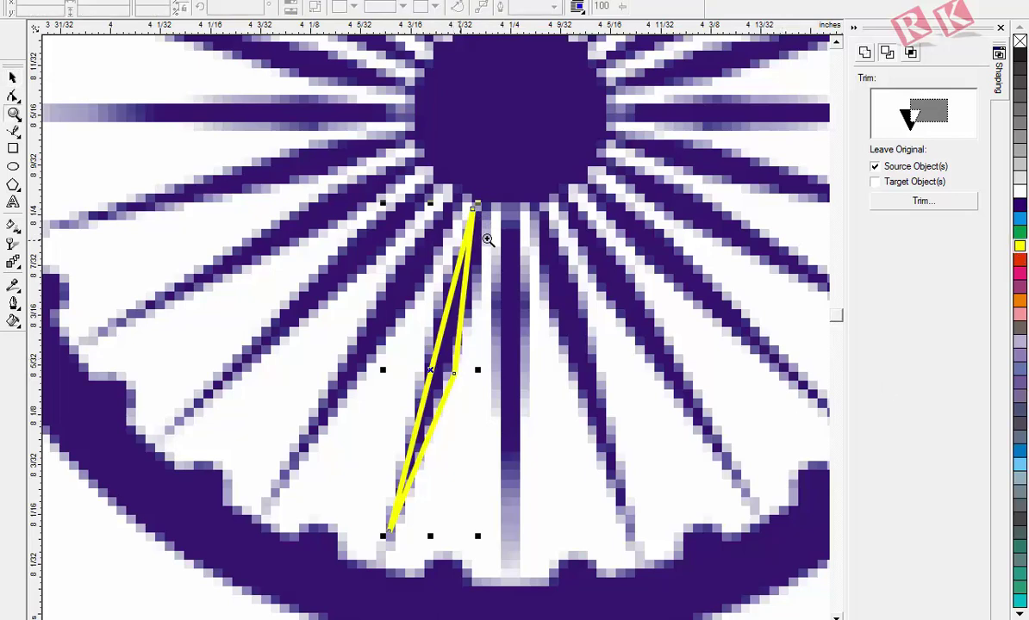
left_click_drag(331, 145, 539, 527)
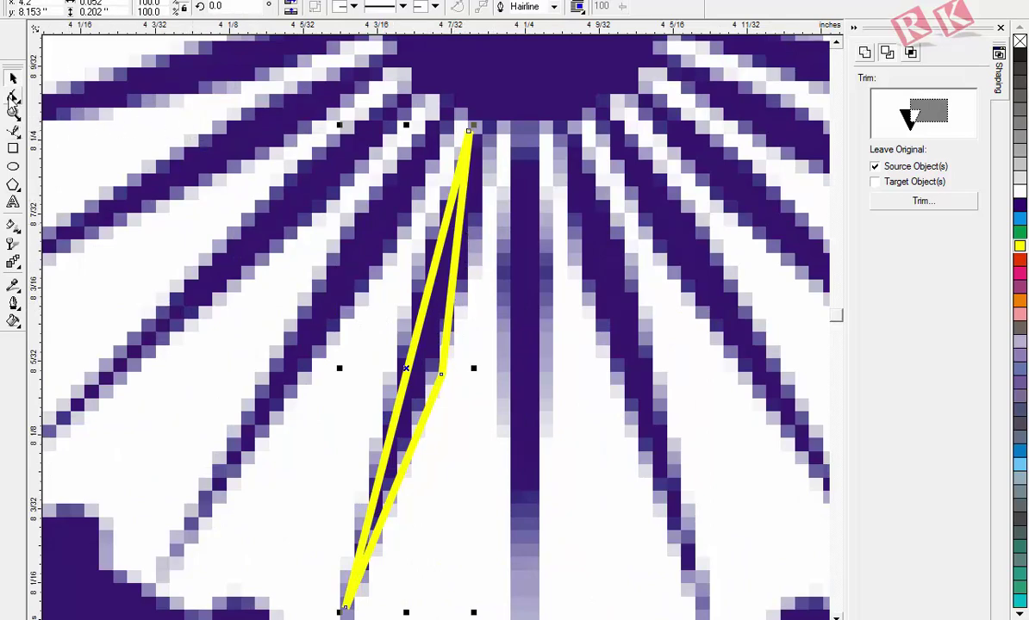
left_click(13, 97)
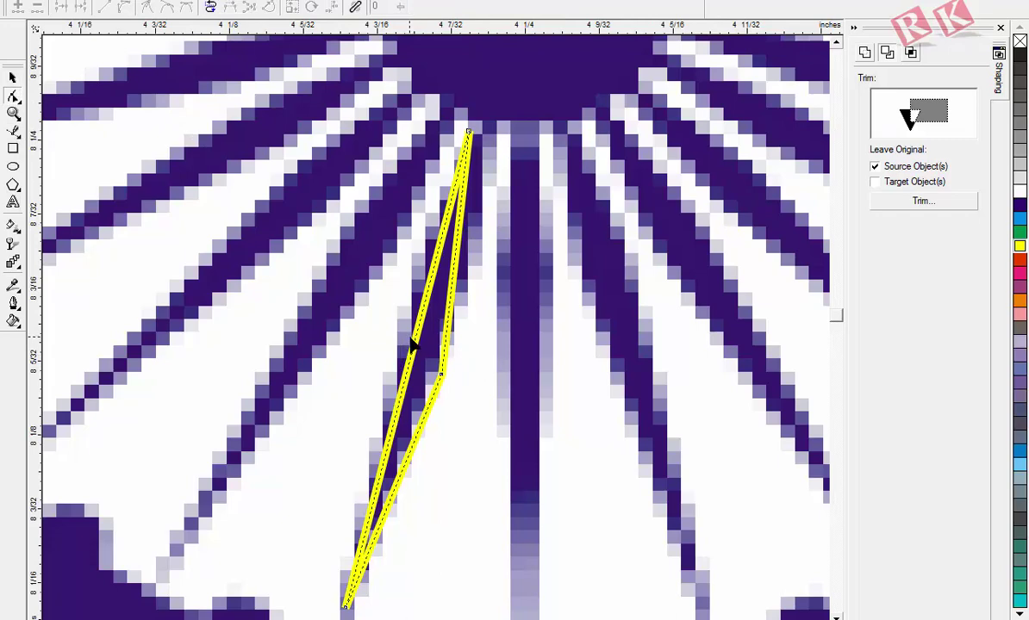
left_click(412, 345)
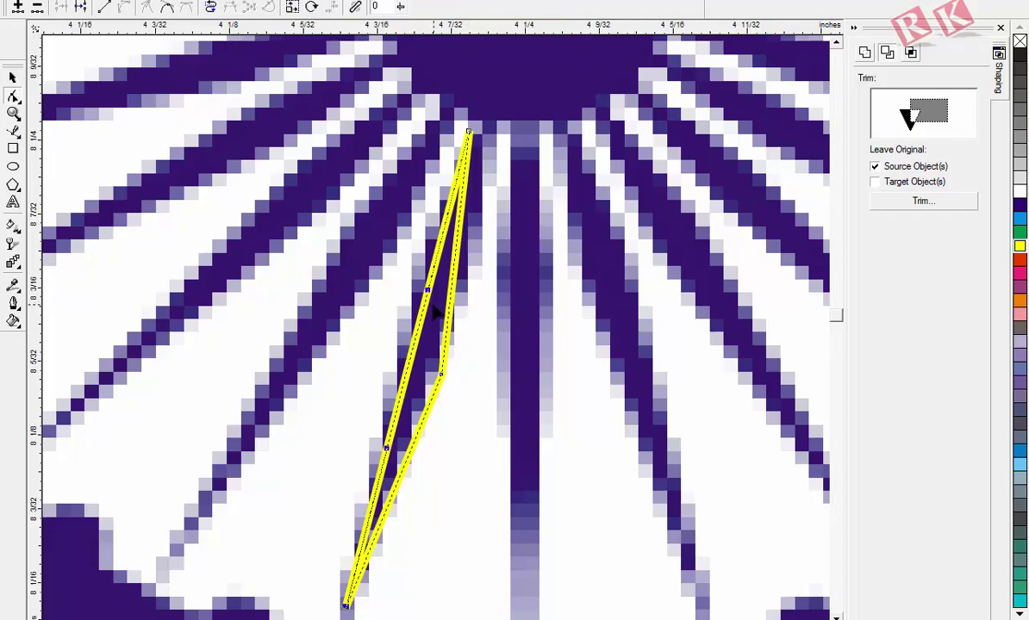
left_click_drag(429, 315, 413, 291)
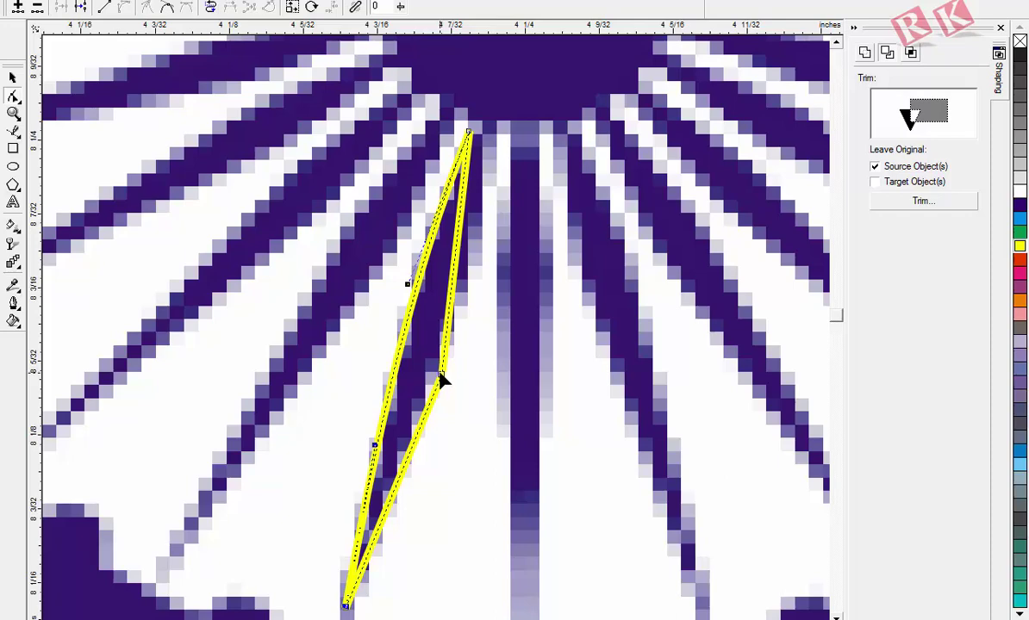
- Delete the middle node on the outline's right side, curve that edge along the reference spoke, and extend the lower tip slightly
double_click(441, 377)
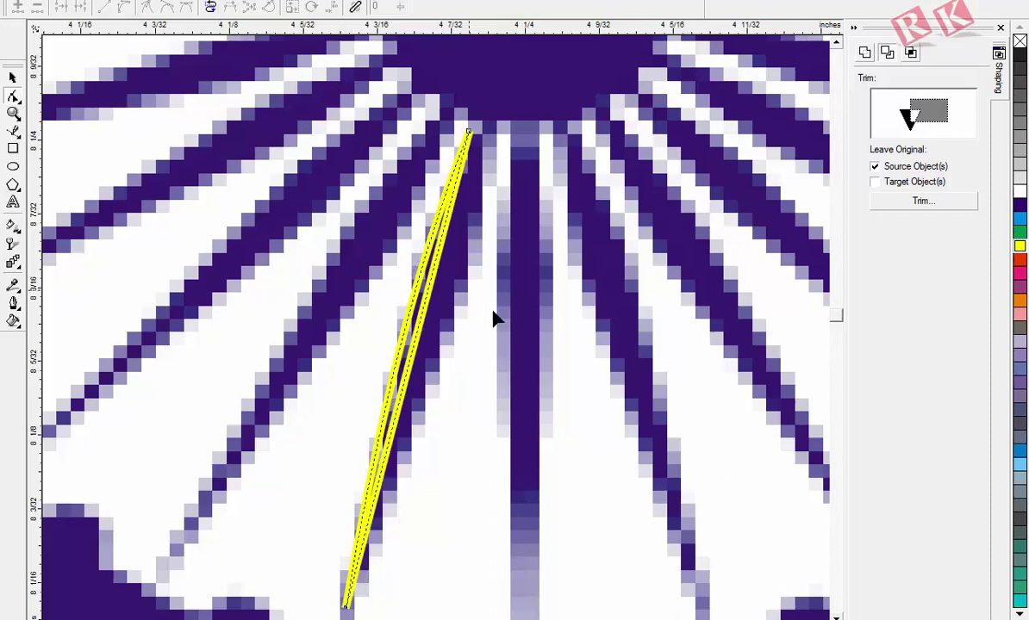
left_click(417, 323)
left_click(124, 7)
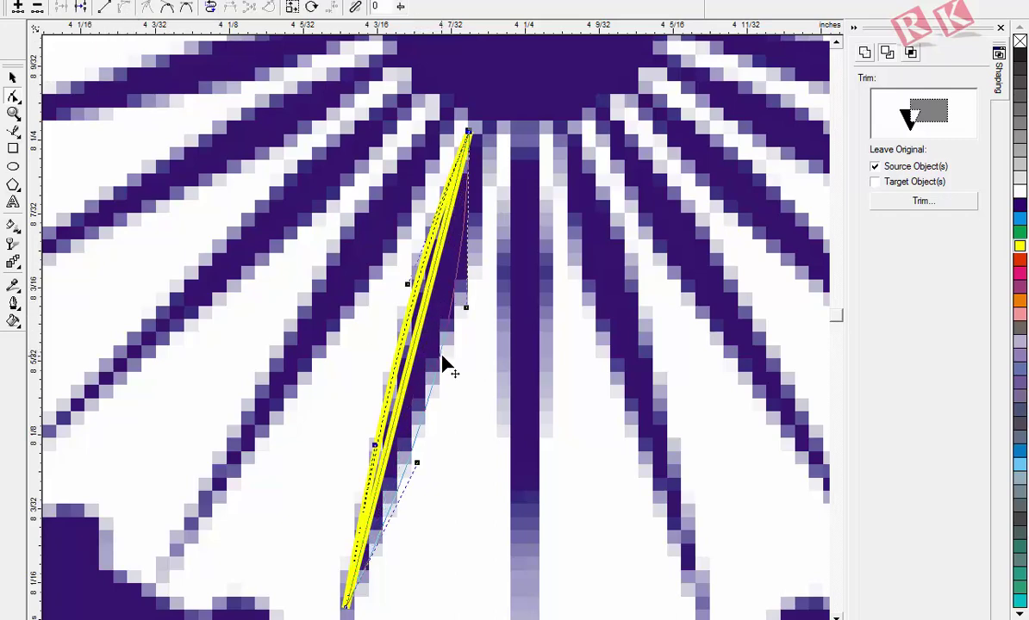
left_click_drag(443, 360, 463, 191)
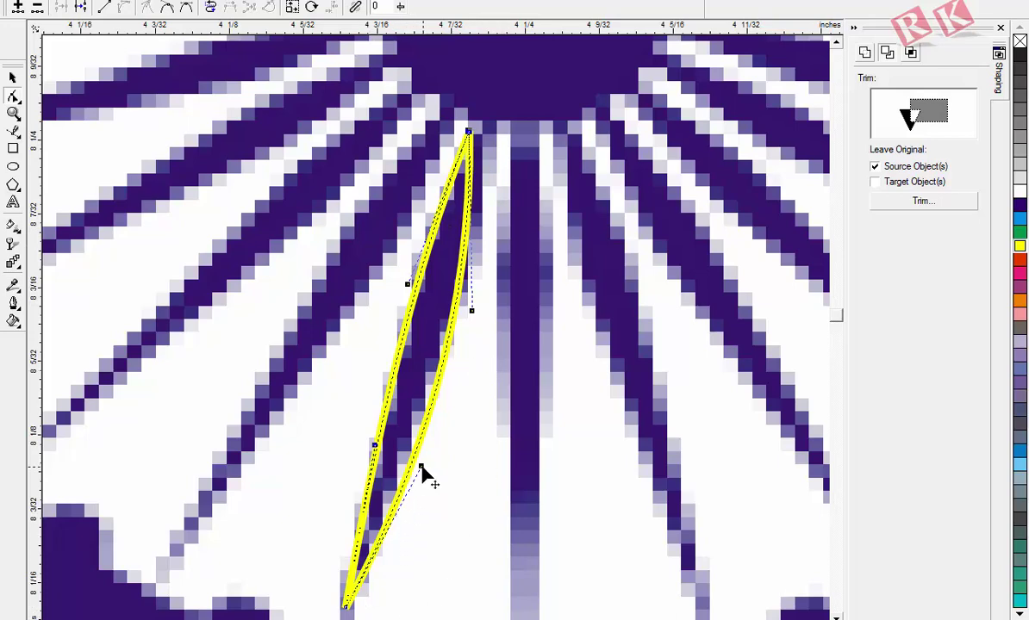
left_click_drag(421, 467, 415, 462)
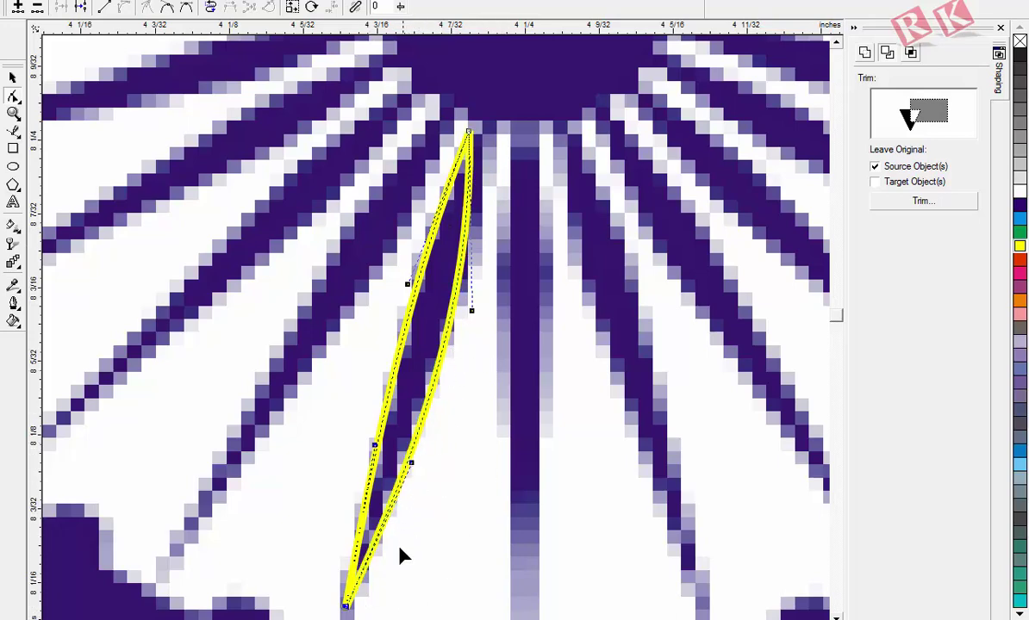
mouse_move(346, 606)
left_mouse_down()
mouse_move(342, 617)
mouse_move(368, 612)
mouse_move(345, 612)
left_mouse_up()
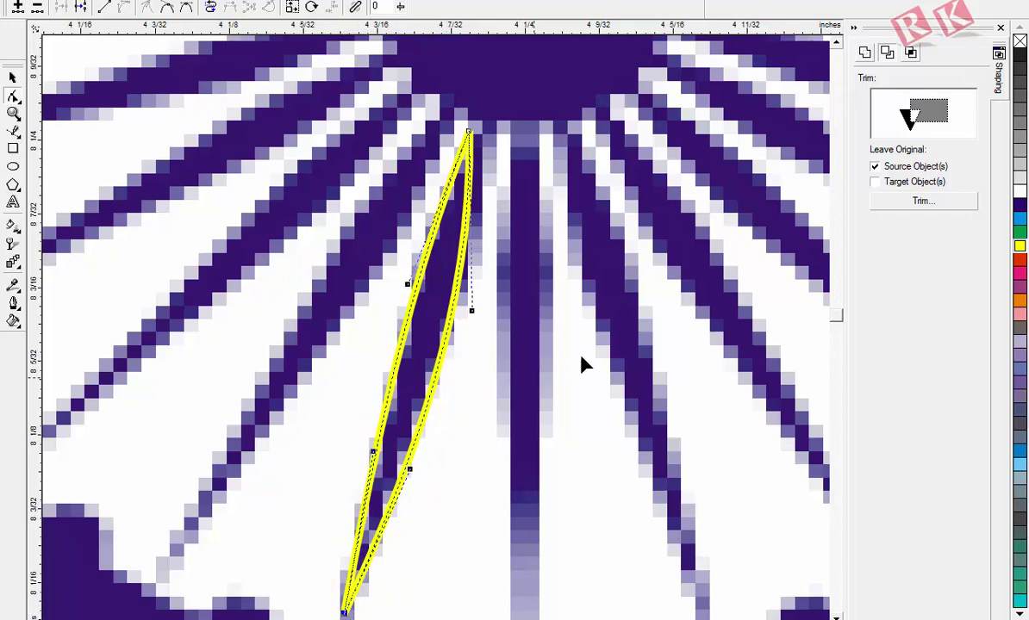
- Fill the traced spoke shape with red and remove its yellow outline
left_click(1020, 262)
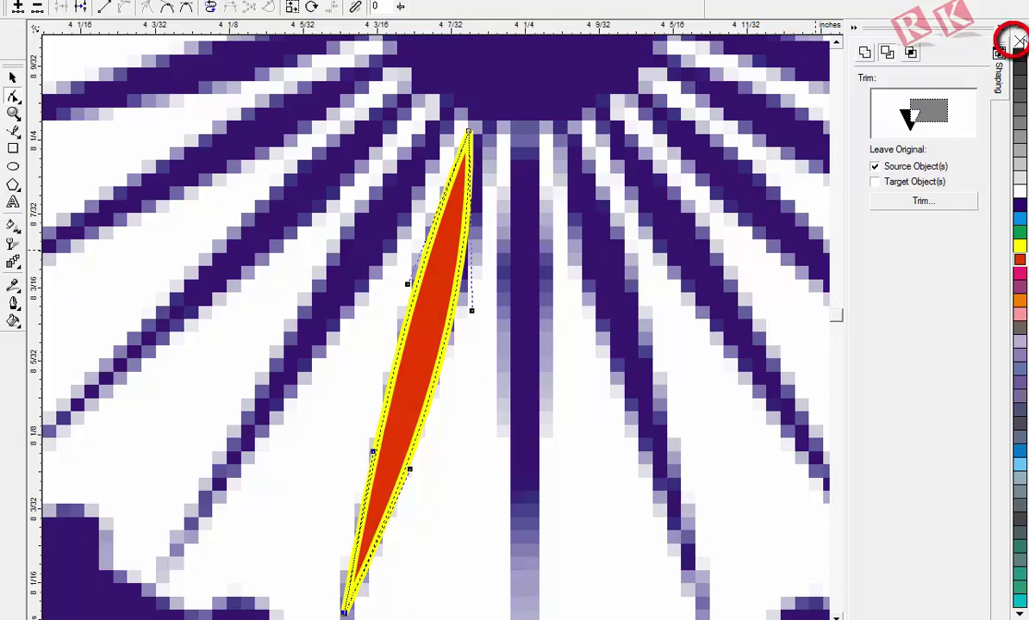
right_click(1020, 41)
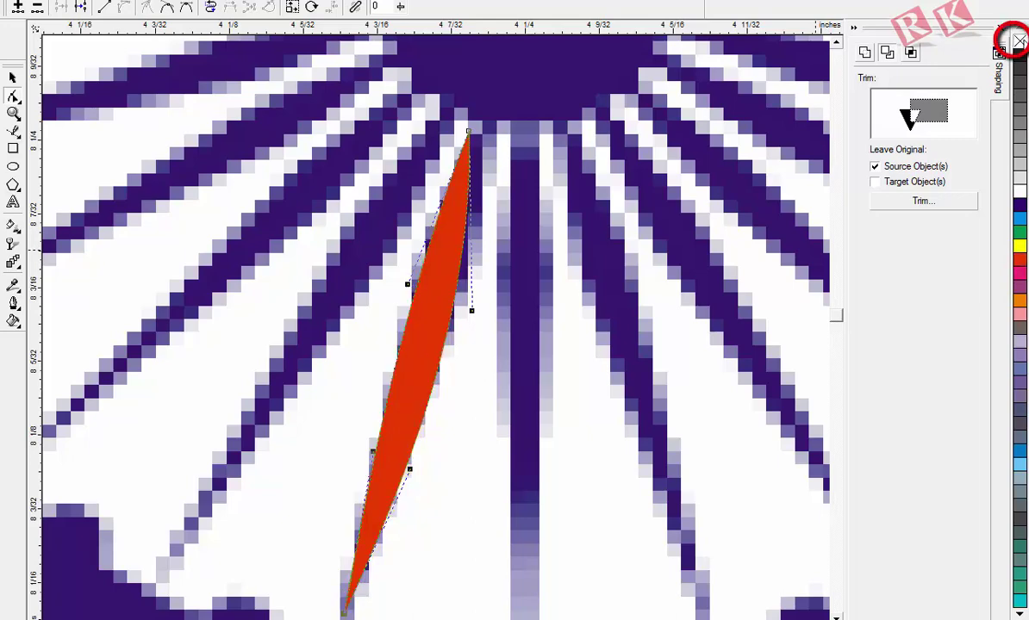
scroll(508, 362, "down", 2)
key("z")
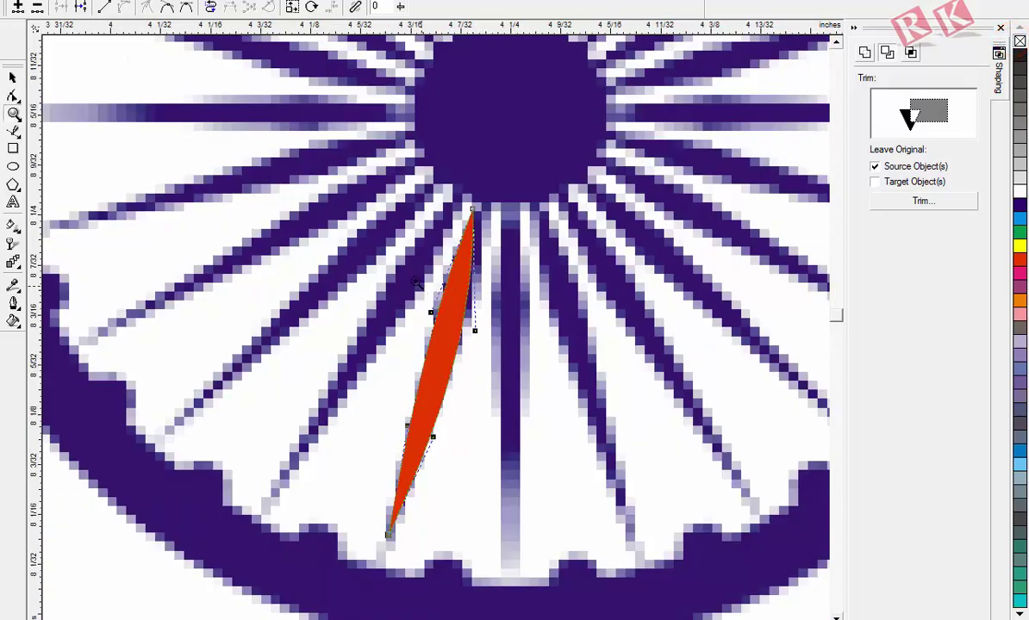
scroll(396, 259, "down", 1)
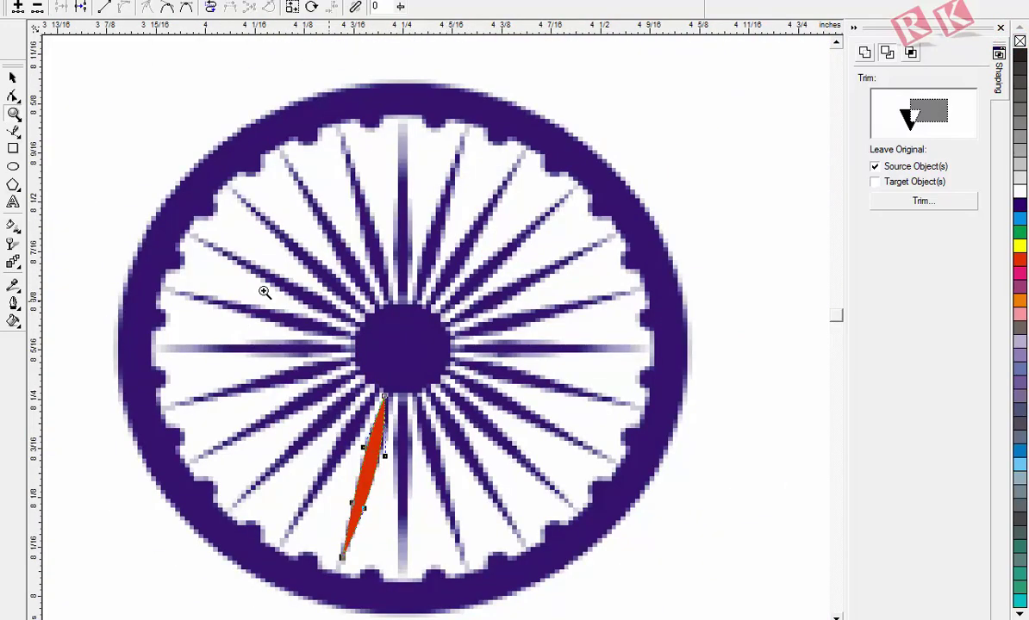
left_click(13, 78)
- Place a copy of the red spoke slightly to its left, with its inner tip at the neighbouring reference spoke
key("F2")
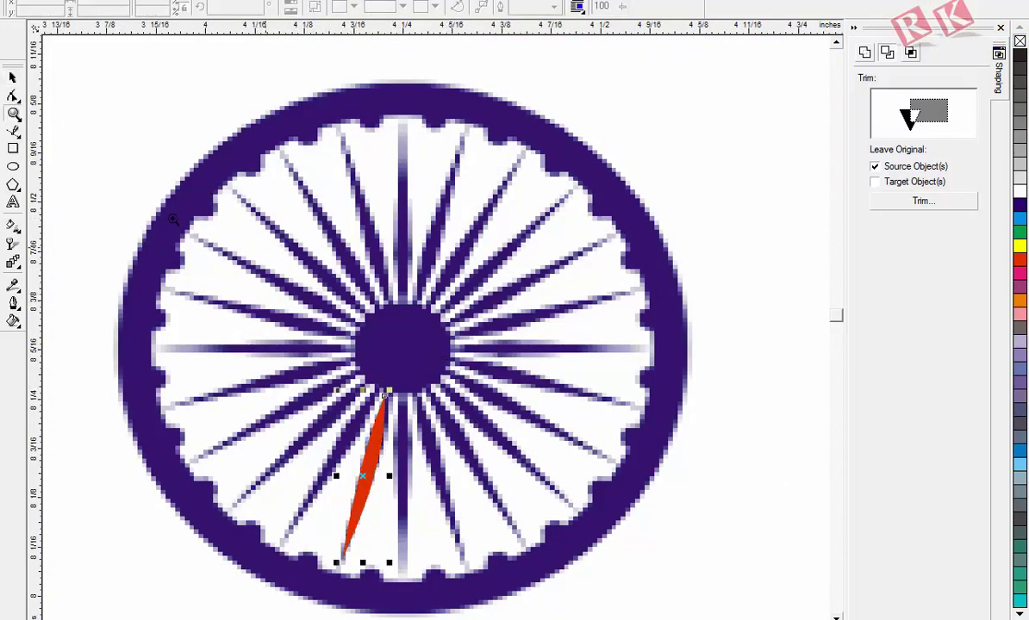
left_click_drag(132, 201, 610, 574)
left_click_drag(433, 442, 412, 437)
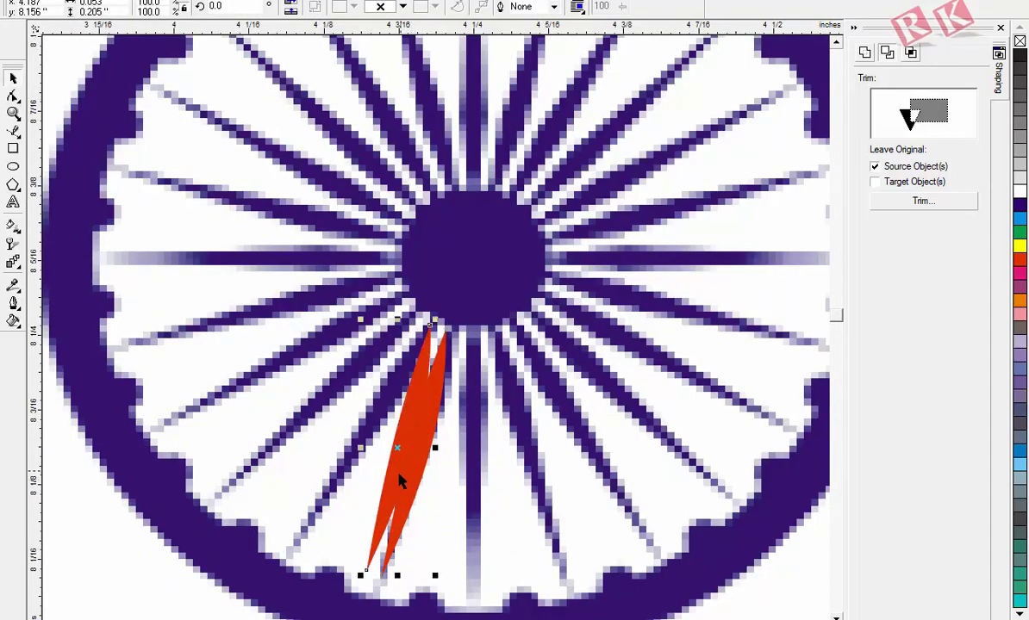
- Try to rotate the copied spoke about its own centre to match the neighbouring reference spoke
left_click(400, 447)
left_click_drag(437, 579, 412, 579)
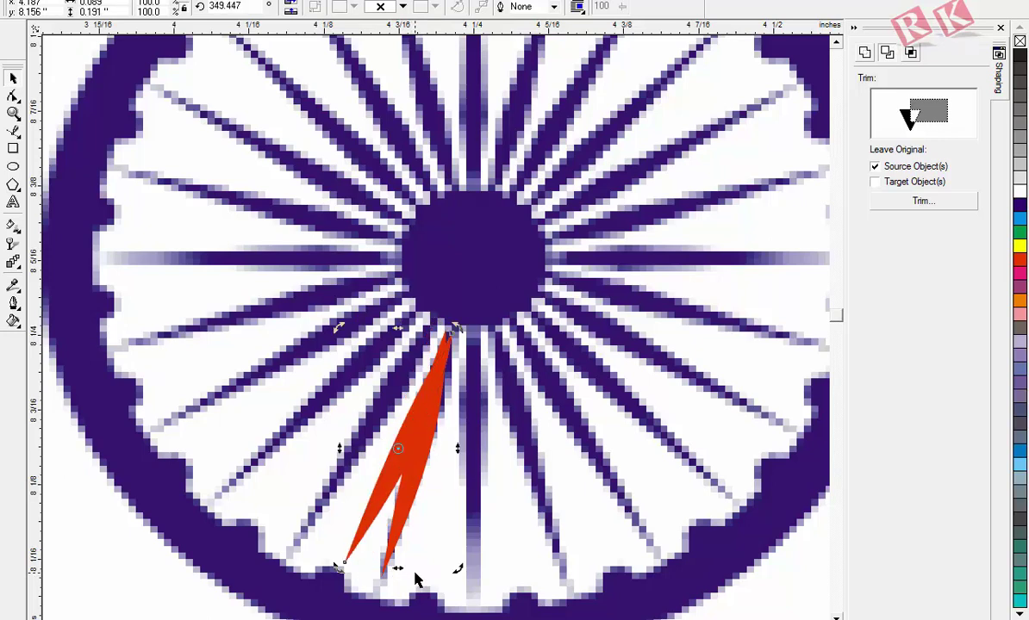
key("ctrl+z")
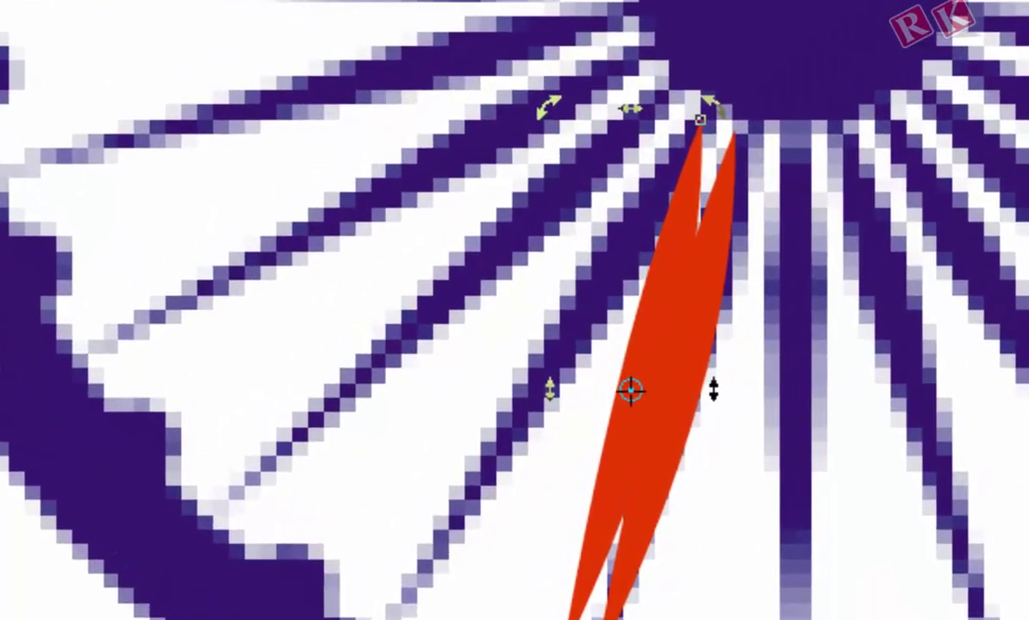
- Move the copied spoke's rotation centre to its inner tip and rotate it to about 342 degrees, matching the reference spoke
left_click_drag(631, 390, 696, 129)
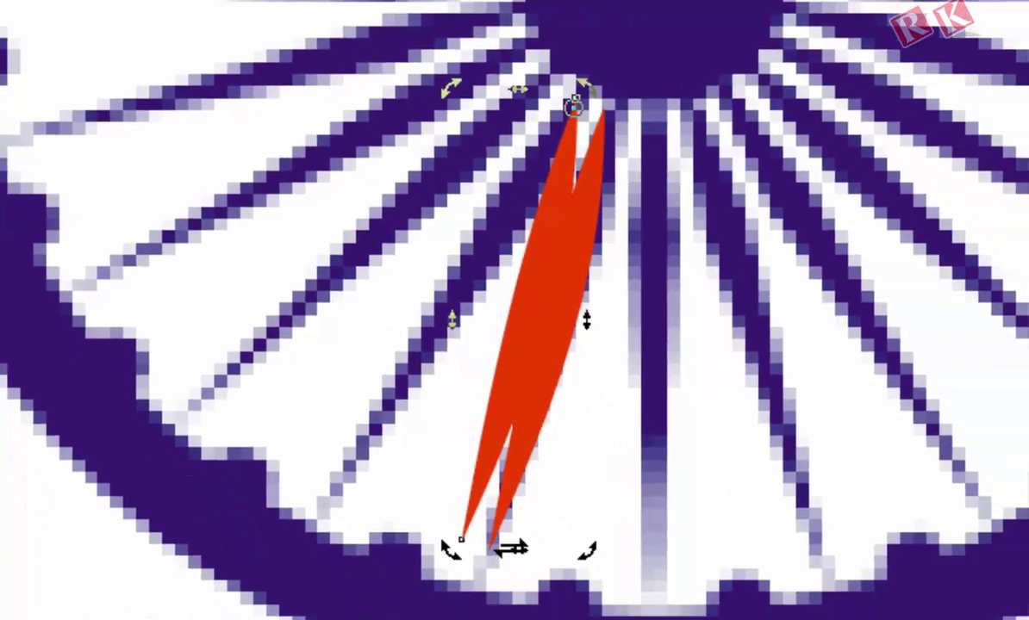
left_click_drag(450, 547, 350, 446)
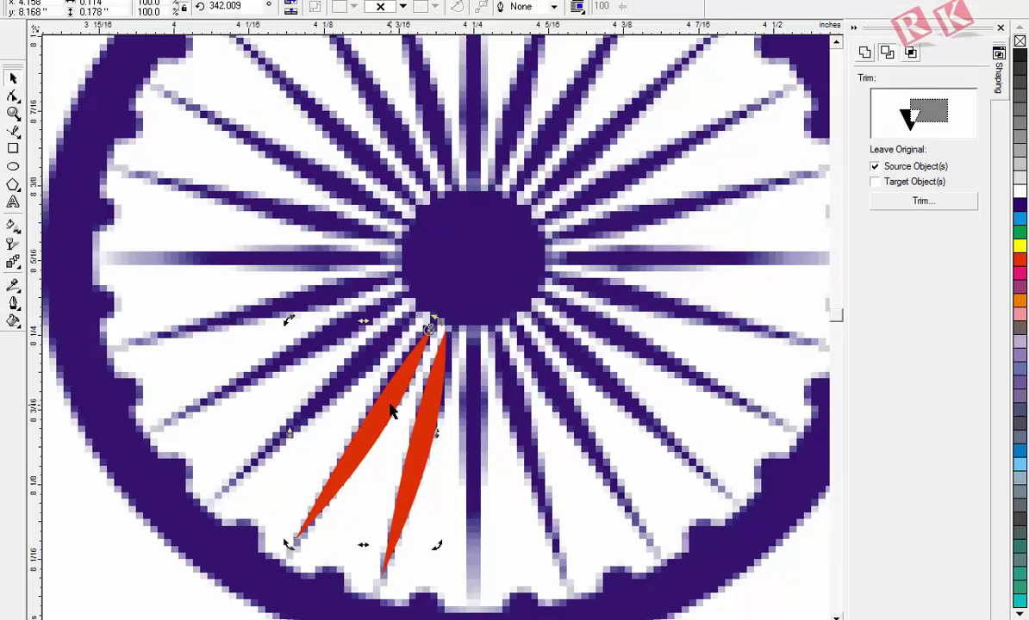
- Copy the rotated spoke onto the third reference spoke and rotate it about its inner tip to about 327 degrees
left_click(480, 273)
left_click_drag(476, 281, 440, 238)
left_click_drag(364, 382, 373, 404)
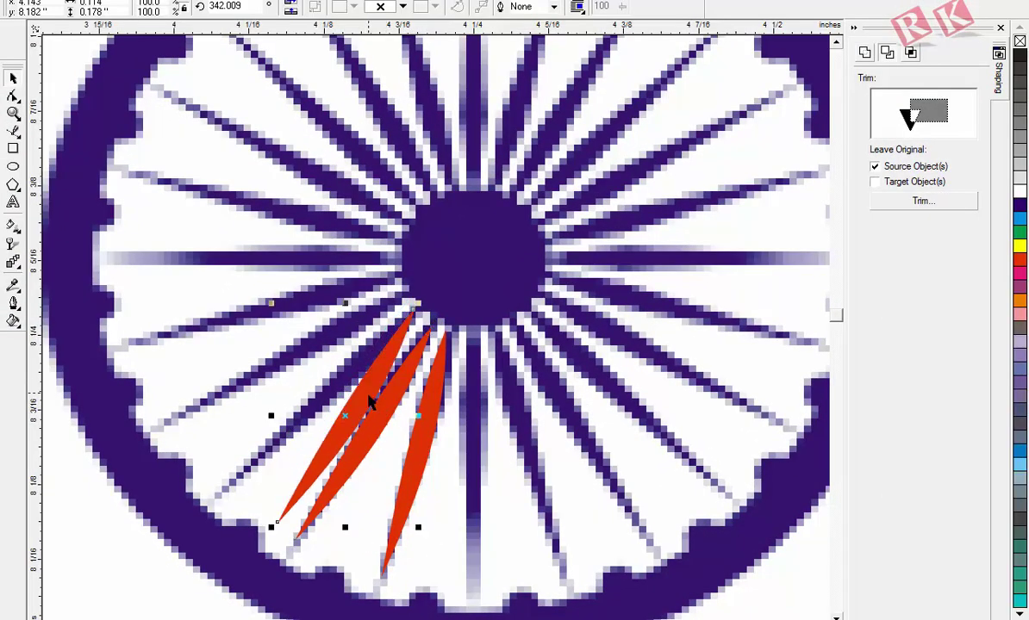
left_click(348, 417)
left_click_drag(258, 504, 226, 483)
- Add copies for the fourth and fifth reference spokes, rotating each about its inner tip, the last one to about 299 degrees
left_click_drag(361, 370, 348, 357)
left_click(348, 356)
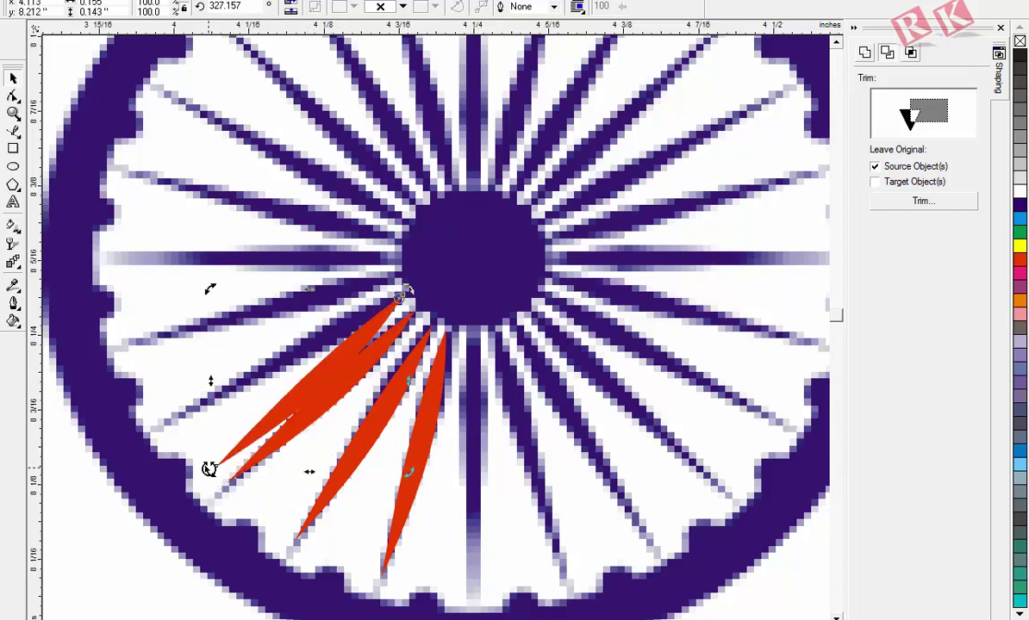
left_click_drag(209, 468, 170, 411)
left_click_drag(297, 352, 288, 327)
left_click(216, 374)
left_click_drag(163, 392, 142, 339)
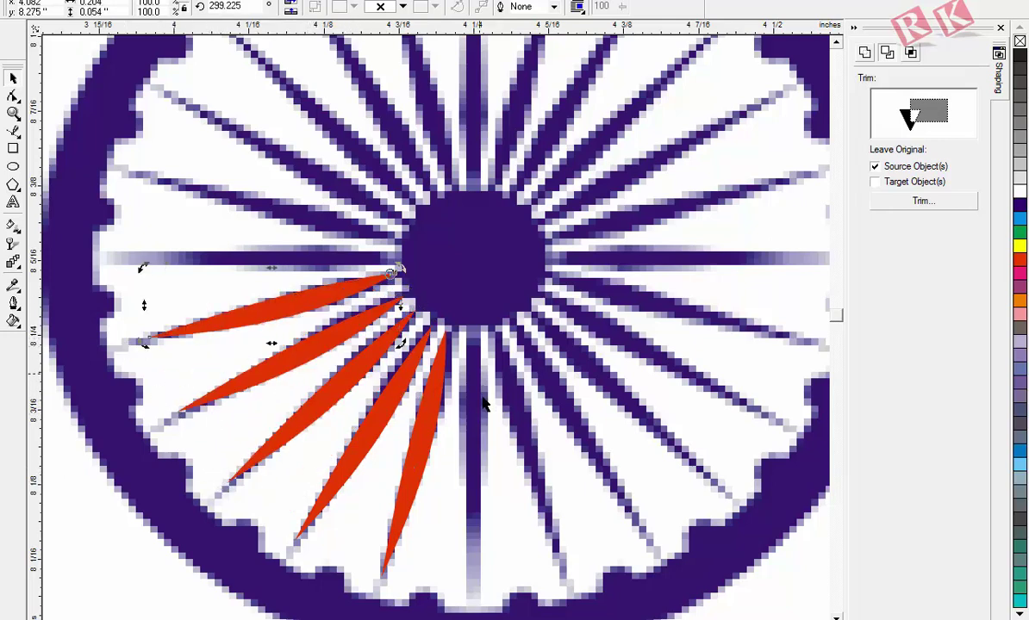
- Select all five red spokes and group them
left_click(427, 436)
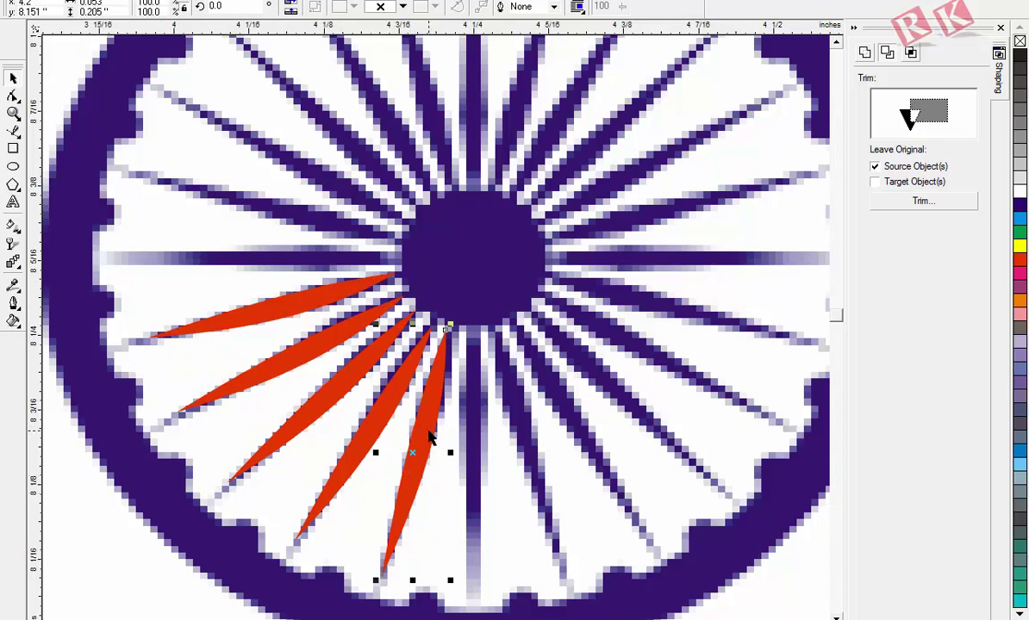
left_click(385, 419, "shift")
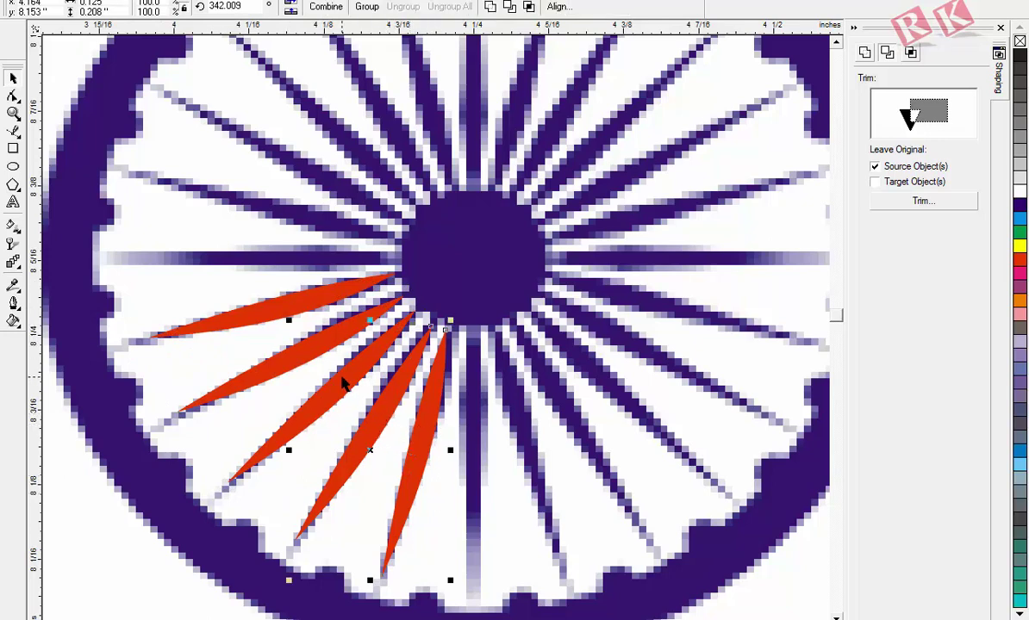
left_click(317, 356, "shift")
left_click(276, 299, "shift")
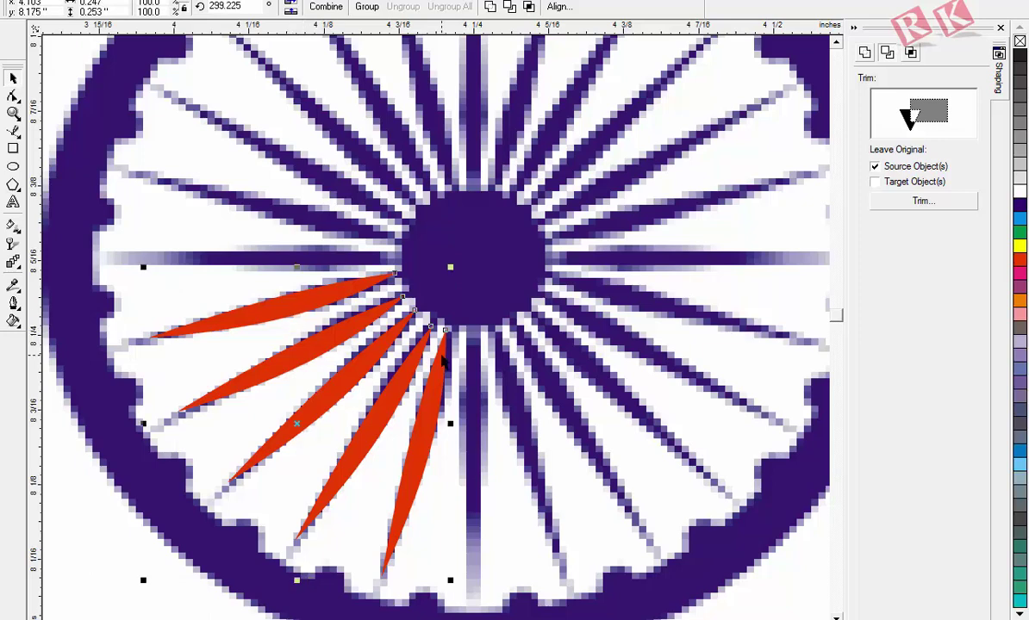
key("ctrl+g")
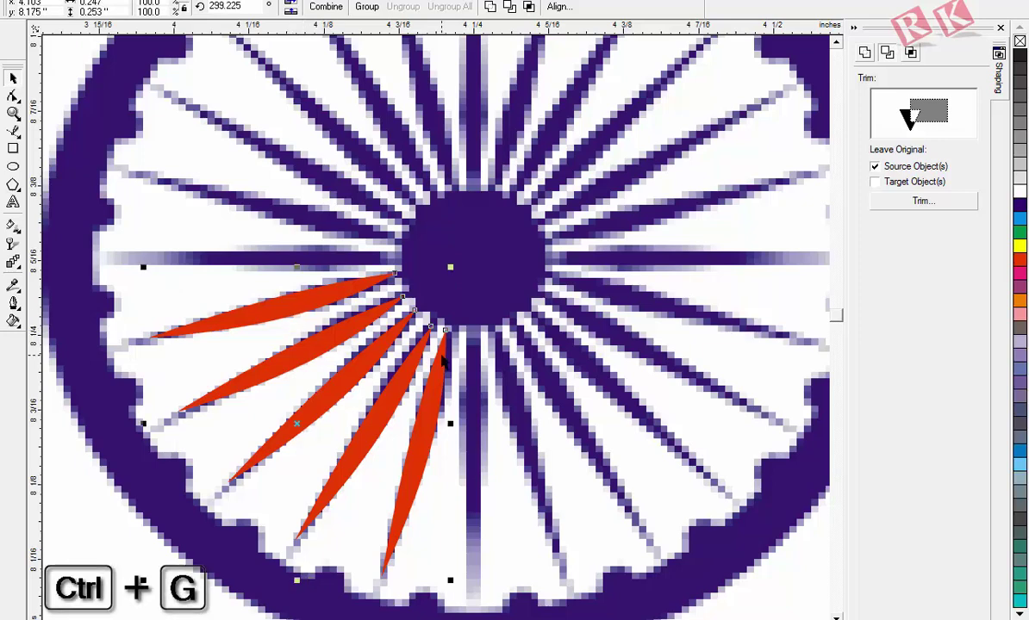
- Place a copy of the five-spoke group, rotated 180 degrees, on the opposite upper-right reference spokes and group both sets
scroll(440, 362, "down", 1)
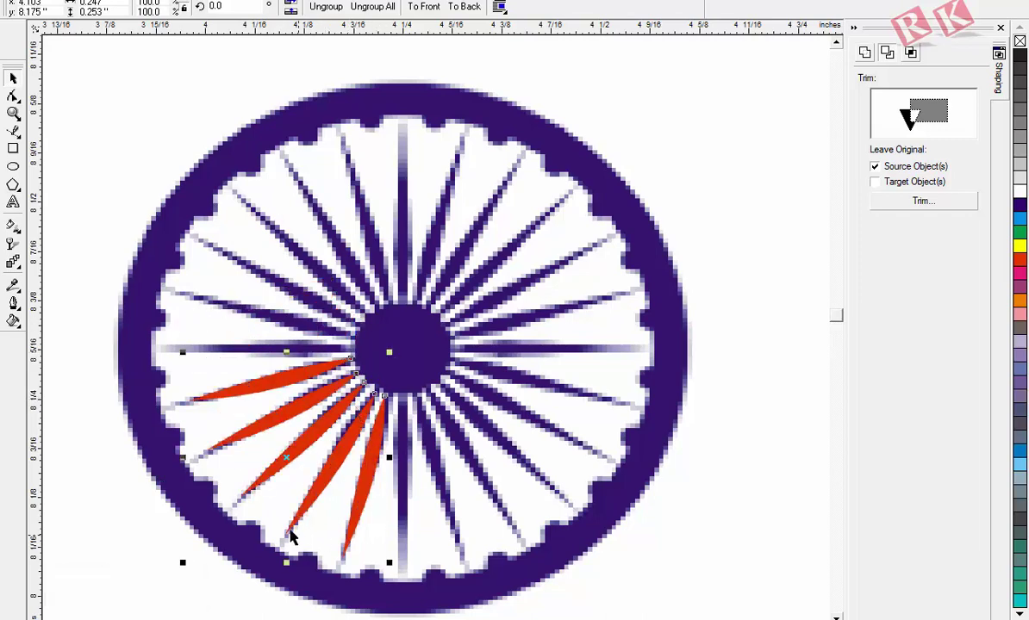
left_click_drag(185, 565, 485, 360)
right_click(484, 360)
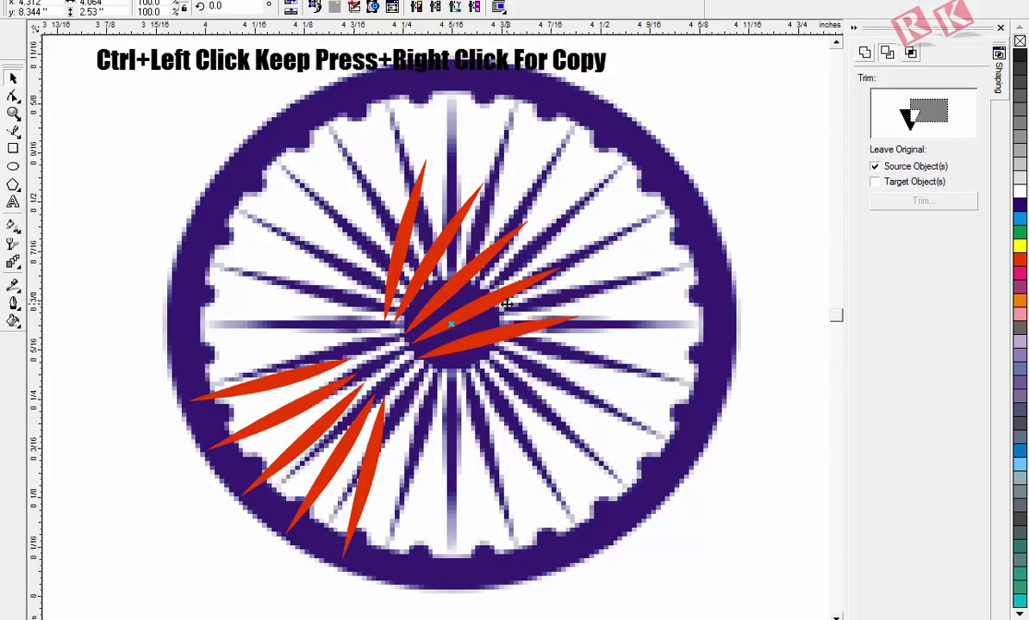
left_click_drag(465, 298, 519, 302)
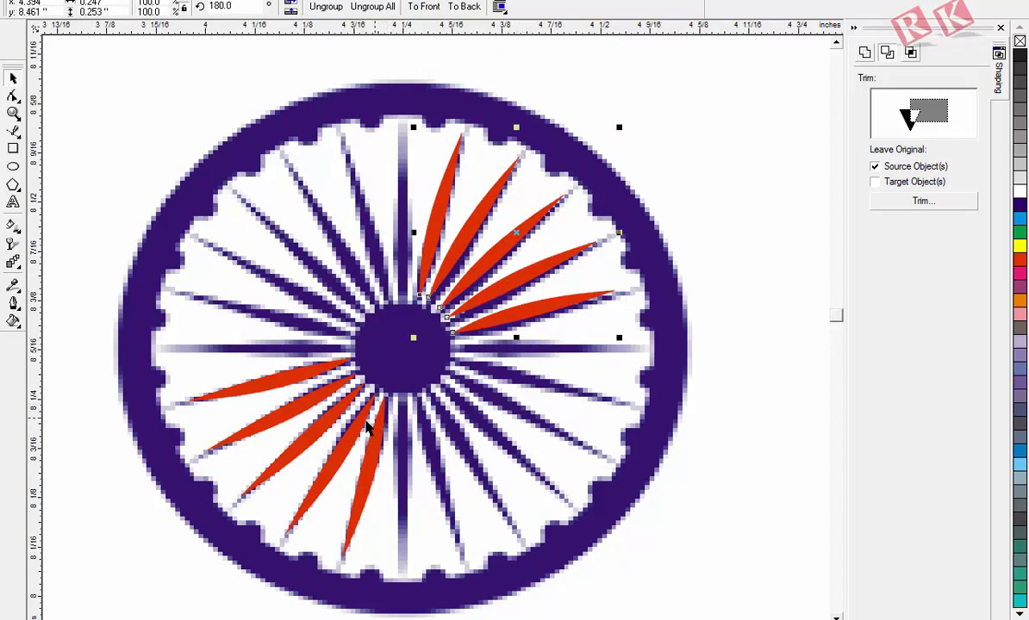
left_click(351, 439, "shift")
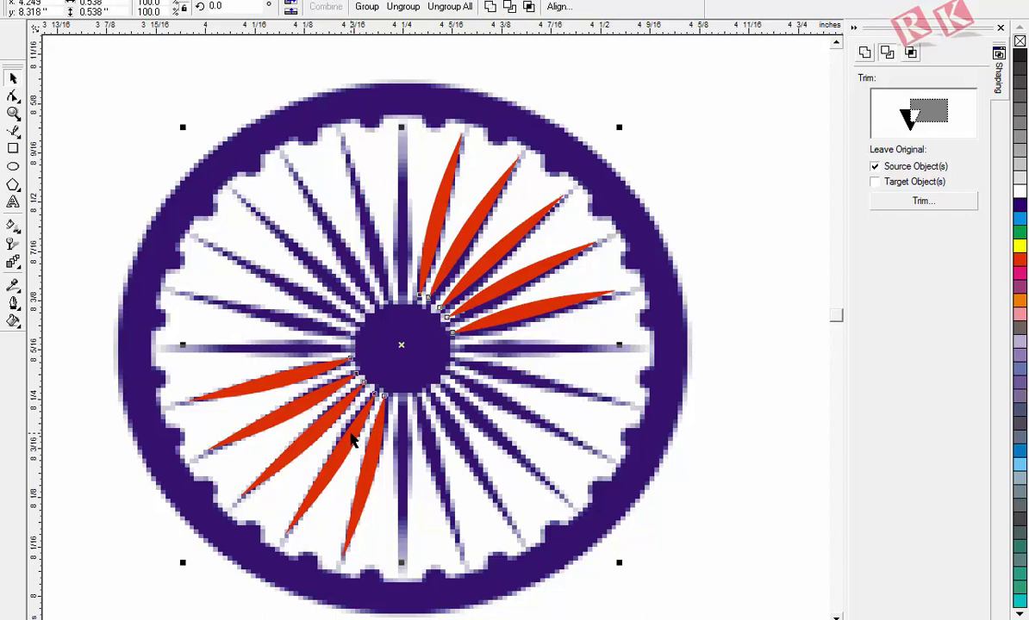
key("ctrl+g")
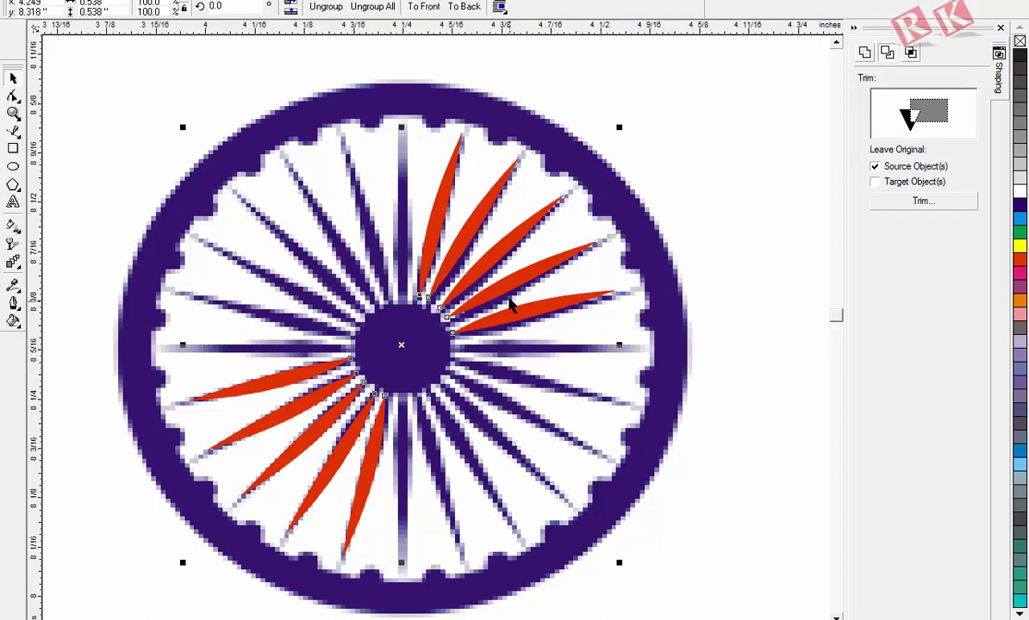
- Copy the ten-spoke group and rotate the copy to 270 degrees over the remaining diagonal reference spokes
left_click_drag(510, 303, 556, 344)
key("ctrl+z")
left_click_drag(530, 287, 524, 357)
right_click(524, 357)
left_click(563, 336)
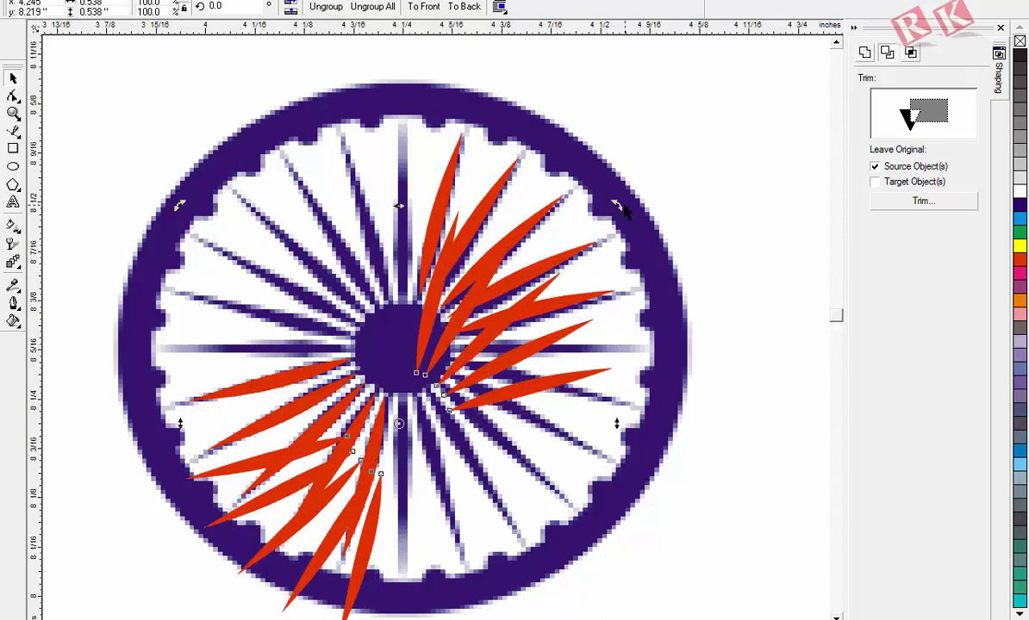
left_click_drag(615, 209, 462, 390)
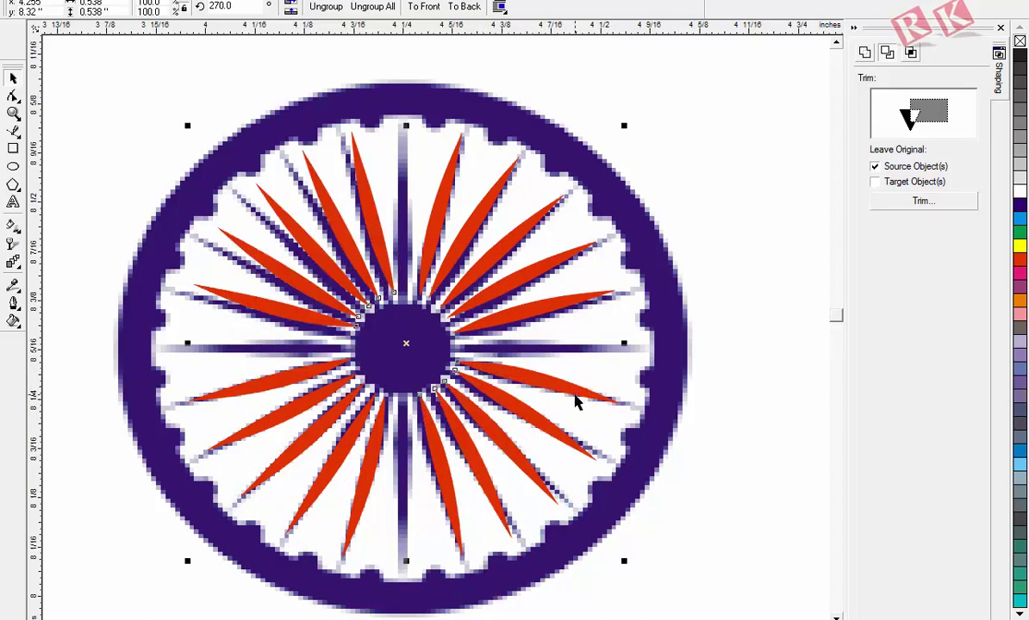
- Fine-tune the copied spoke group's rotation to about 271.8 degrees and nudge it into line with the reference spokes
left_click(445, 330)
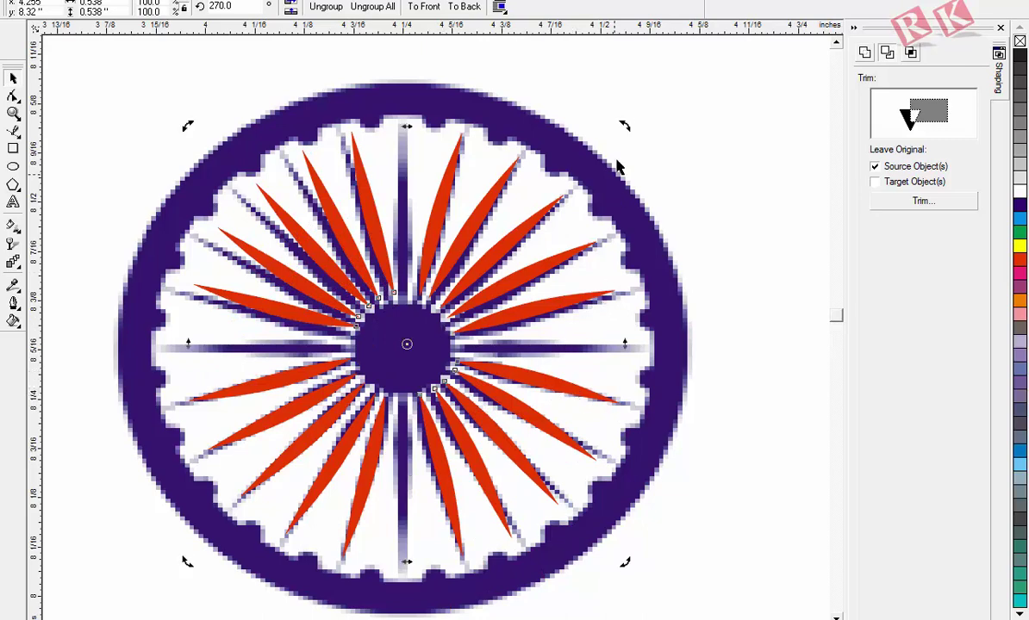
left_click_drag(624, 121, 625, 112)
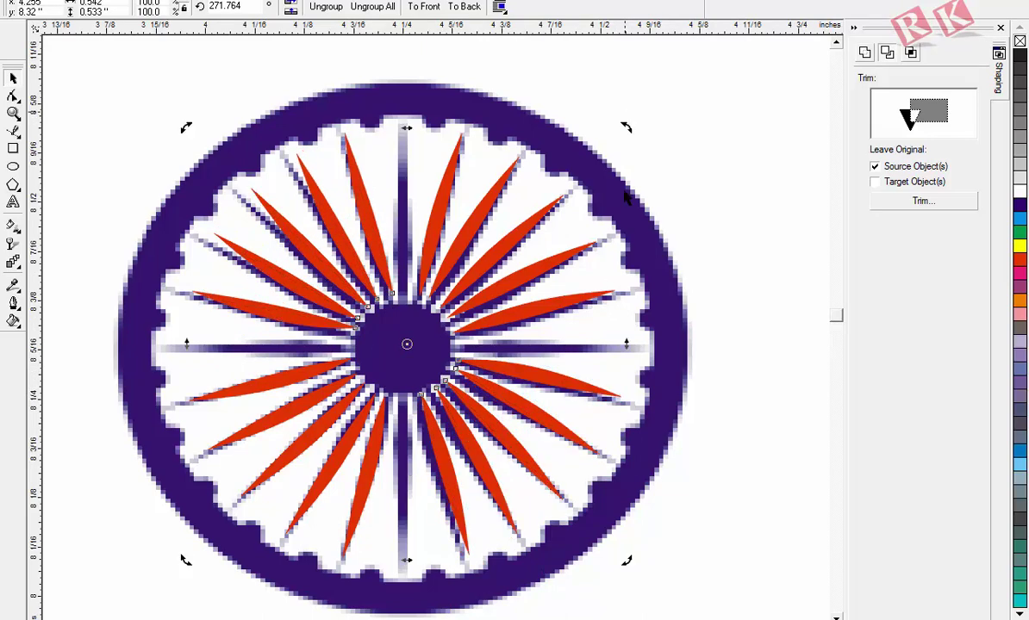
left_click(498, 392)
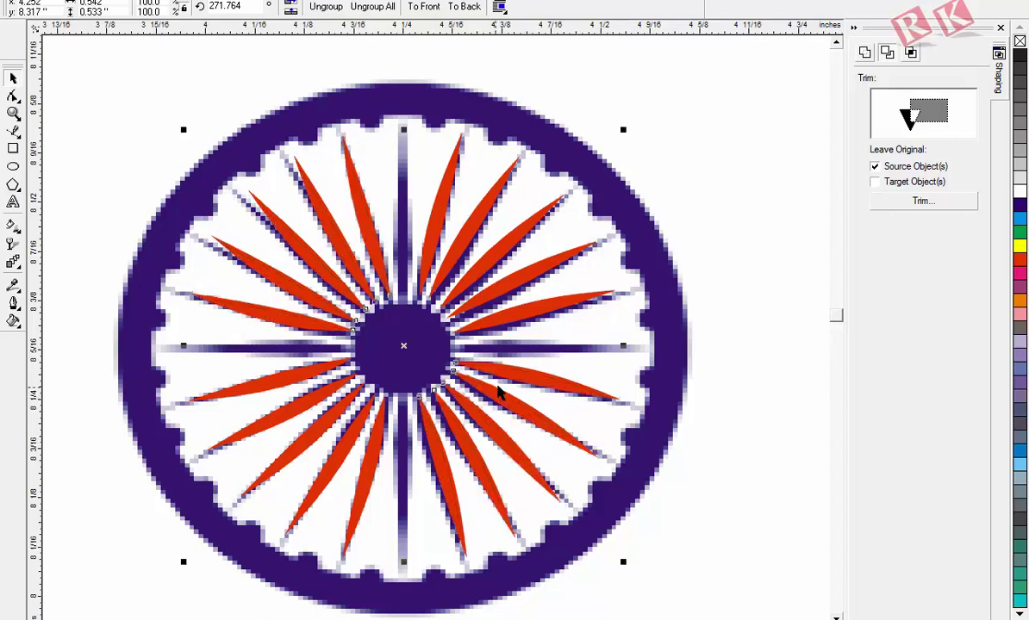
left_click(743, 431)
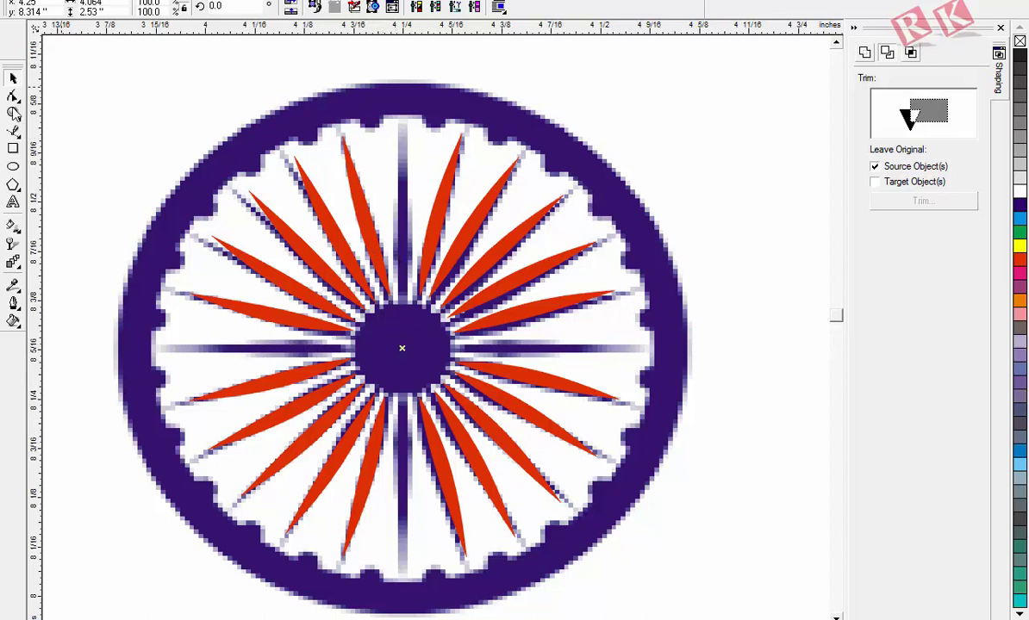
- Draw a narrow rectangle about 0.013 by 0.222 inches over the top vertical reference spoke, filled red without an outline
left_click(13, 148)
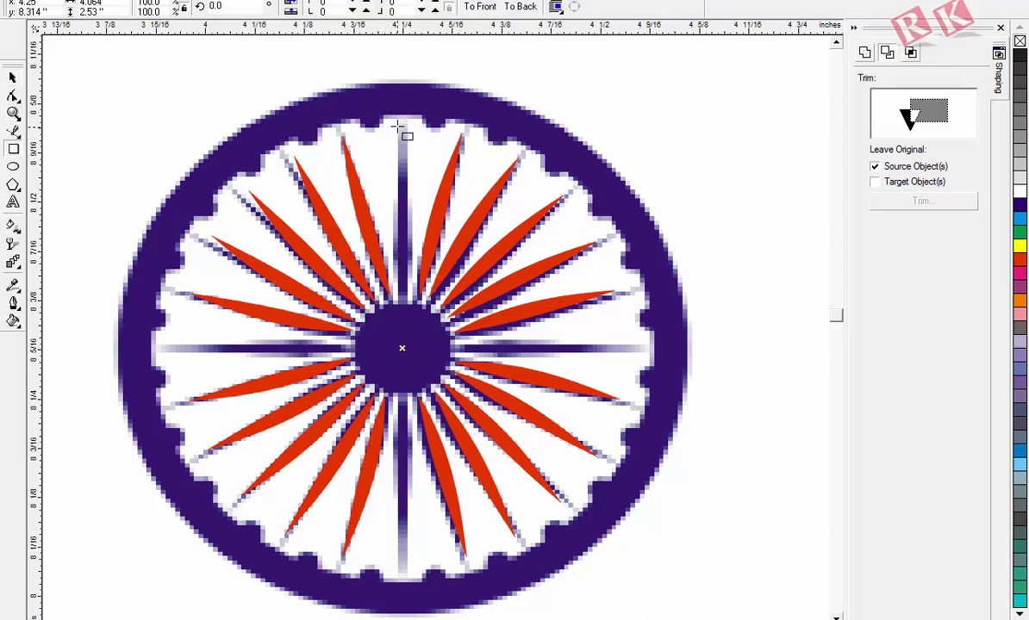
left_click_drag(398, 127, 413, 306)
key("space")
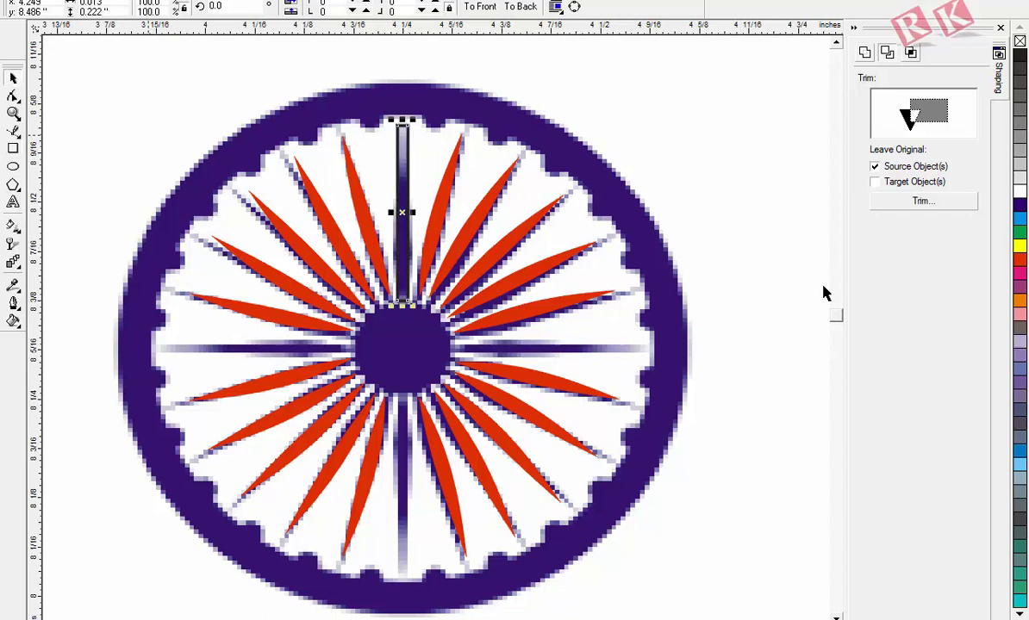
left_click(1019, 246)
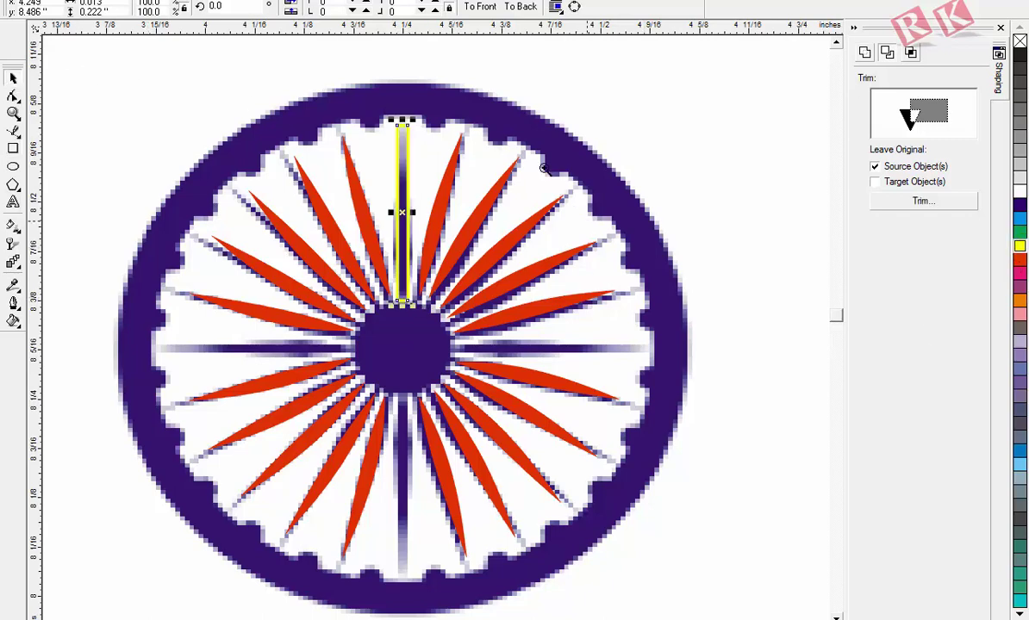
key("z")
left_click_drag(323, 81, 498, 379)
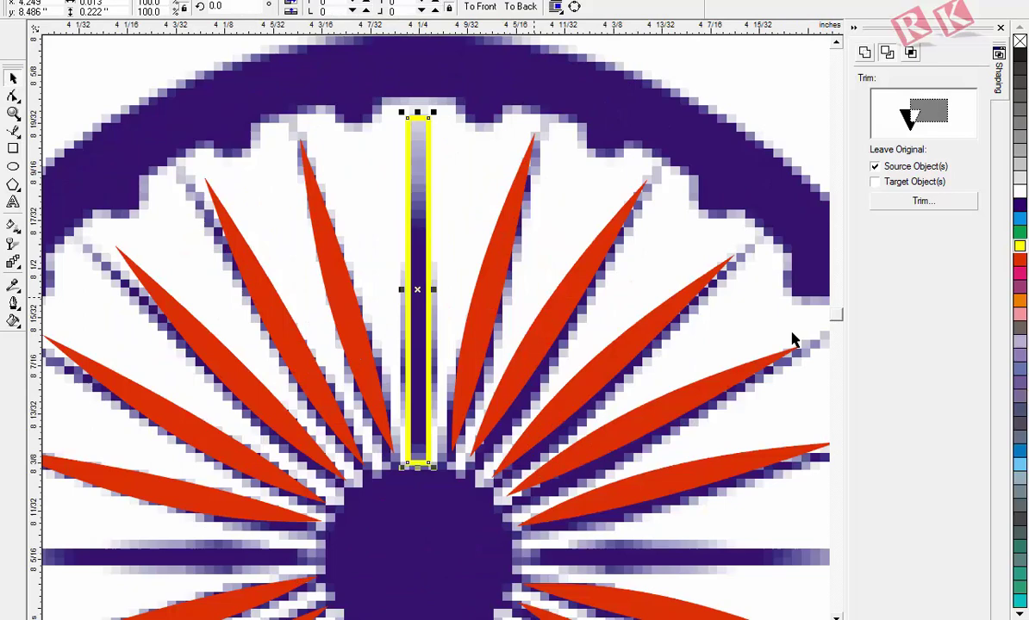
left_click(1020, 263)
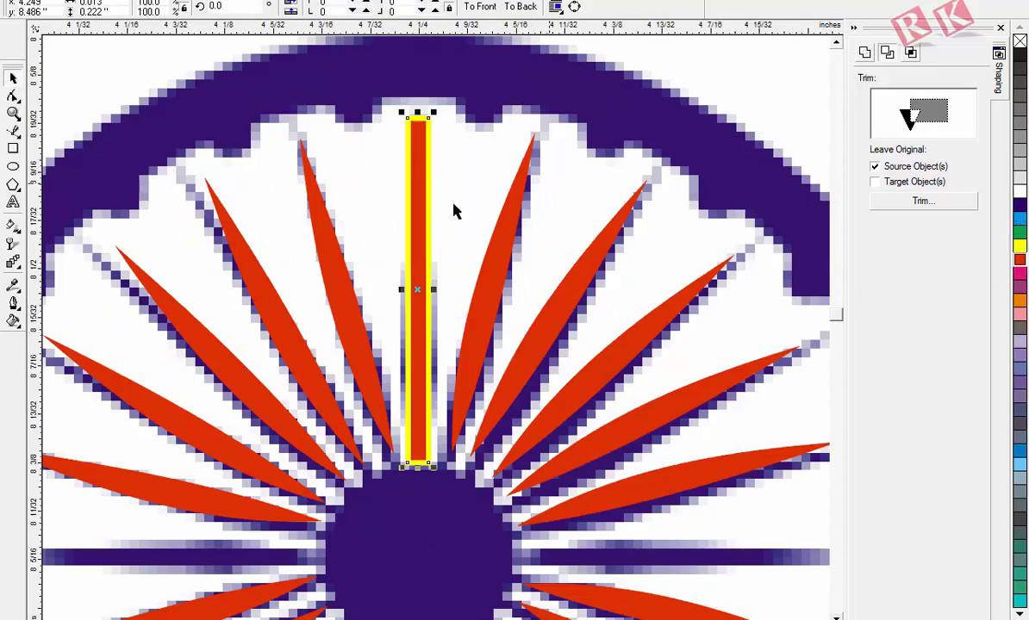
right_click(1020, 42)
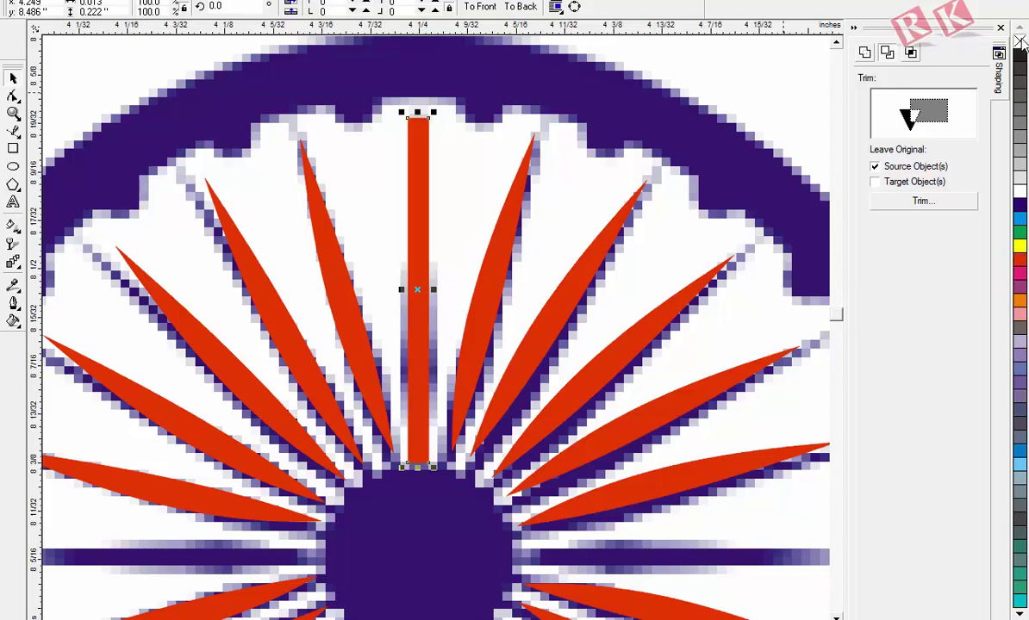
- Apply a fountain transparency to the red rectangle, fading it from opaque at the outer end towards the hub
left_click(13, 244)
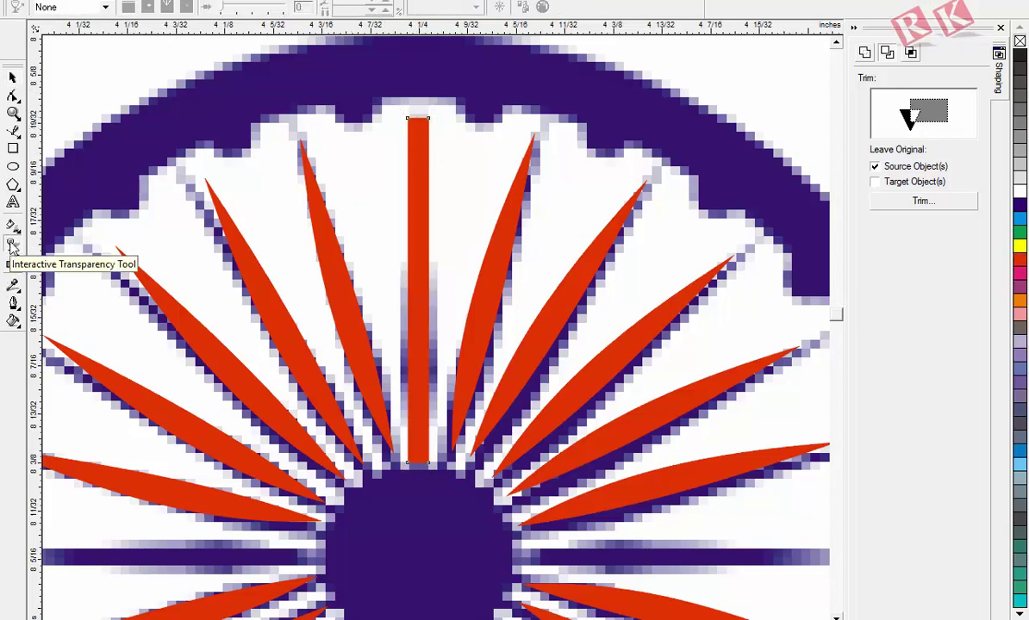
left_click_drag(419, 126, 419, 254)
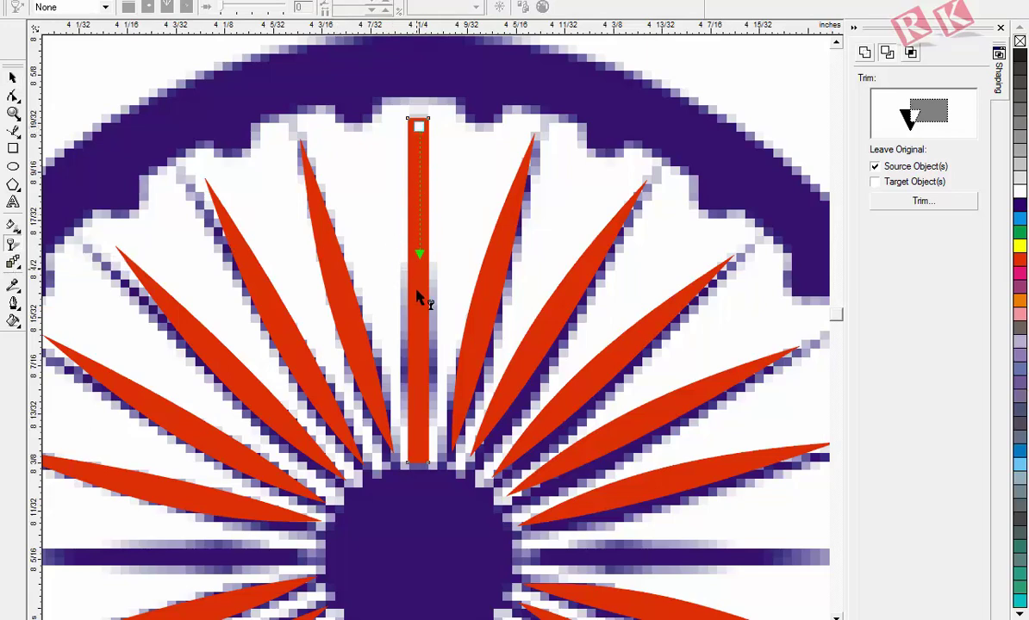
left_click_drag(417, 297, 418, 366)
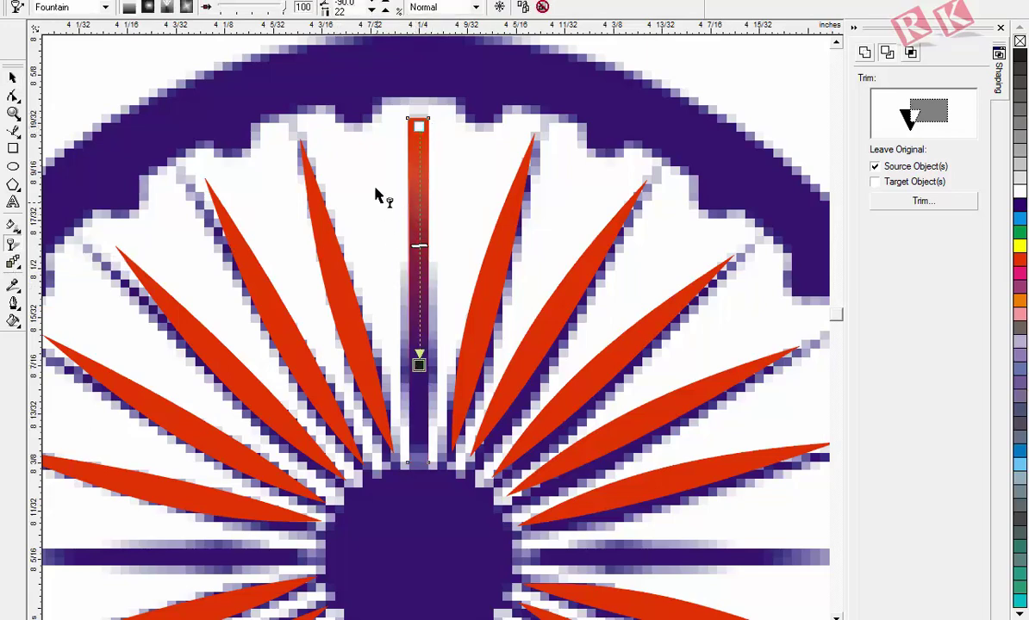
- Shorten the faded rectangle to about 0.125 inches high, flip it vertically, and add a mirrored copy directly below it
left_click(12, 78)
left_click_drag(419, 468, 419, 318)
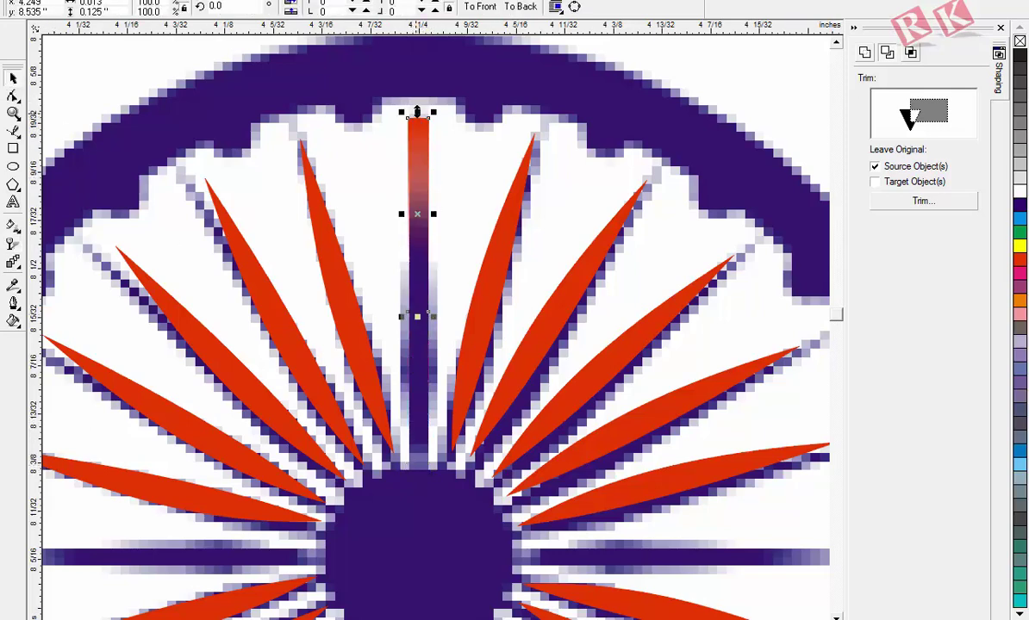
left_click_drag(417, 214, 413, 408)
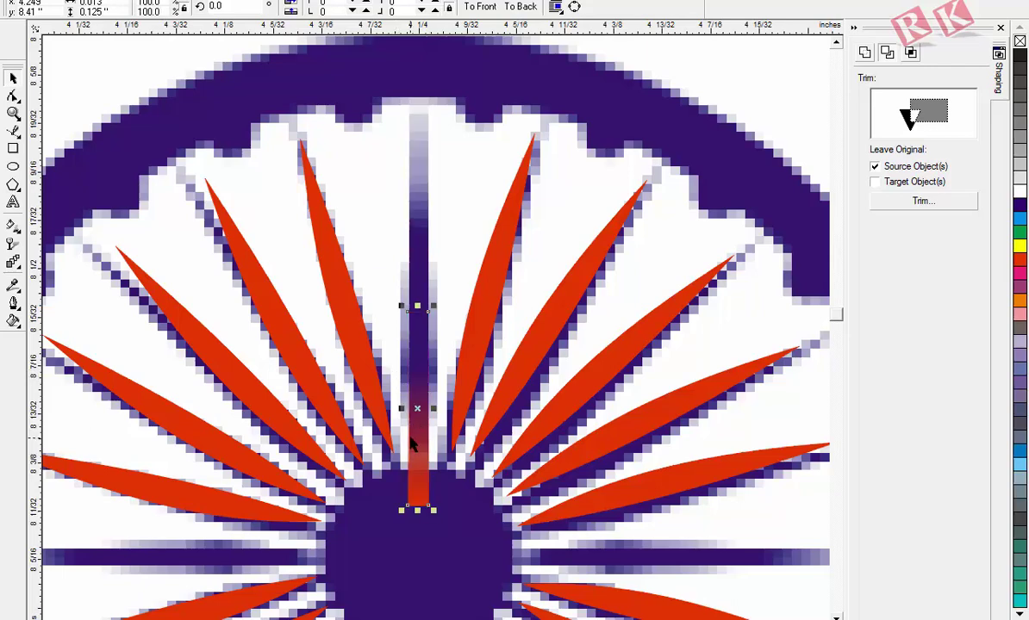
key("ctrl+z")
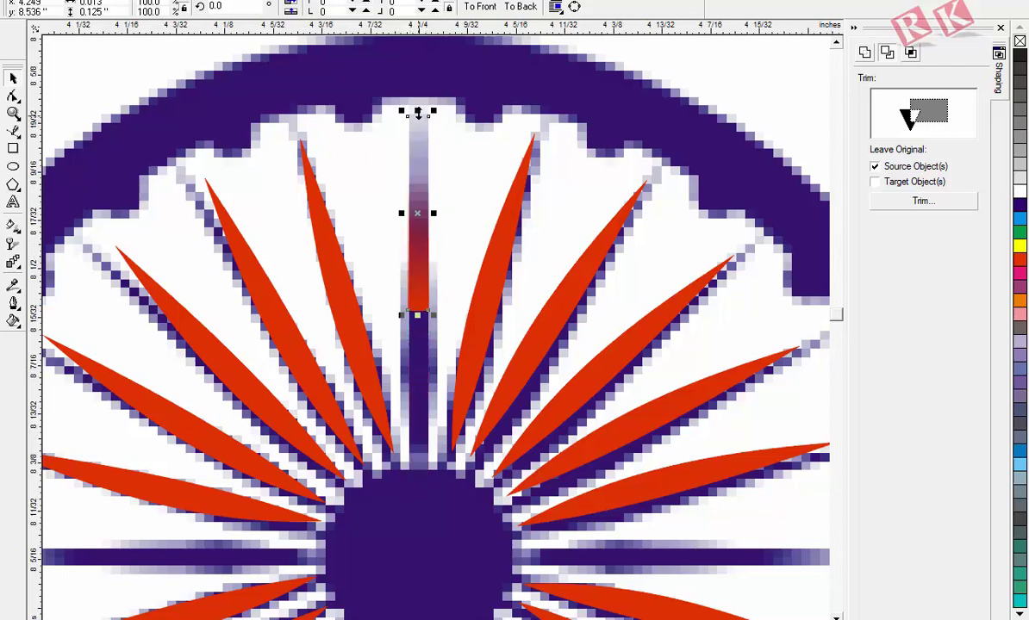
left_click_drag(418, 113, 401, 349)
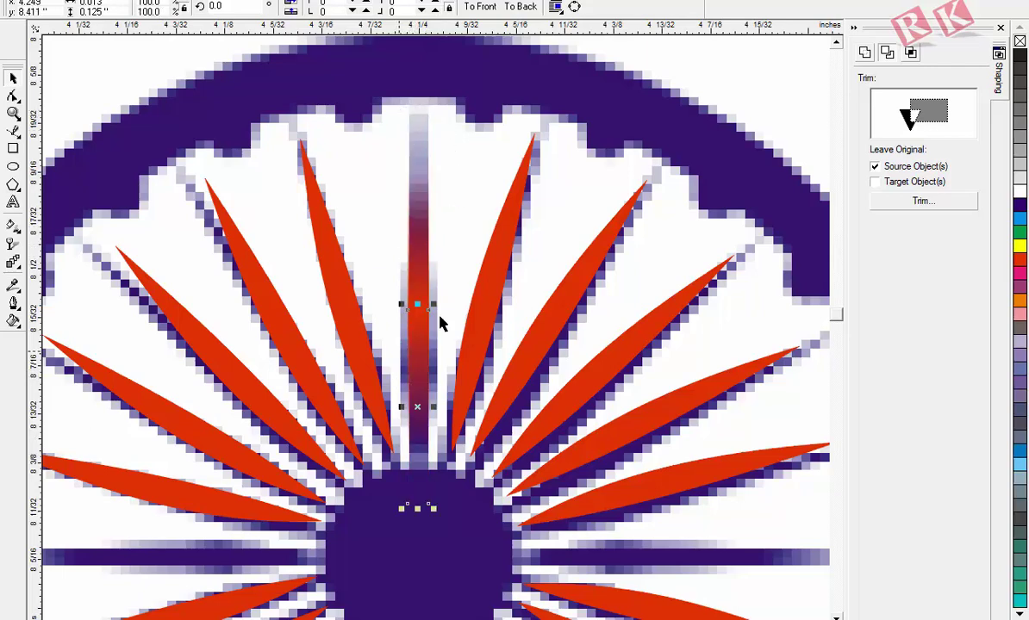
- Group the two faded halves and shrink the group to about 0.225 inches high so it ends at the hub
left_click(422, 281, "shift")
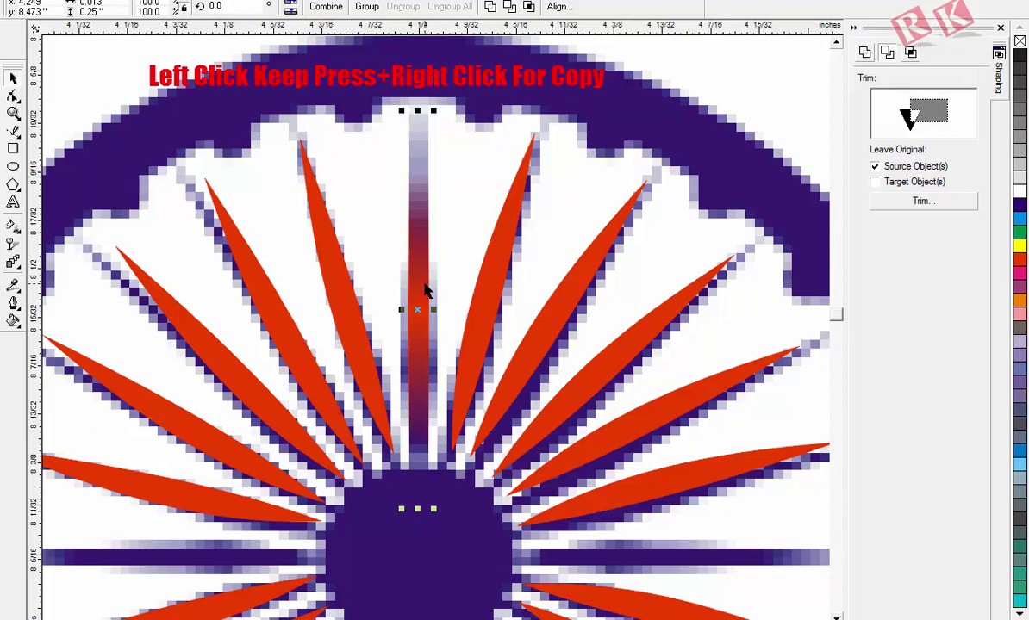
key("ctrl+g")
left_click_drag(417, 508, 424, 470)
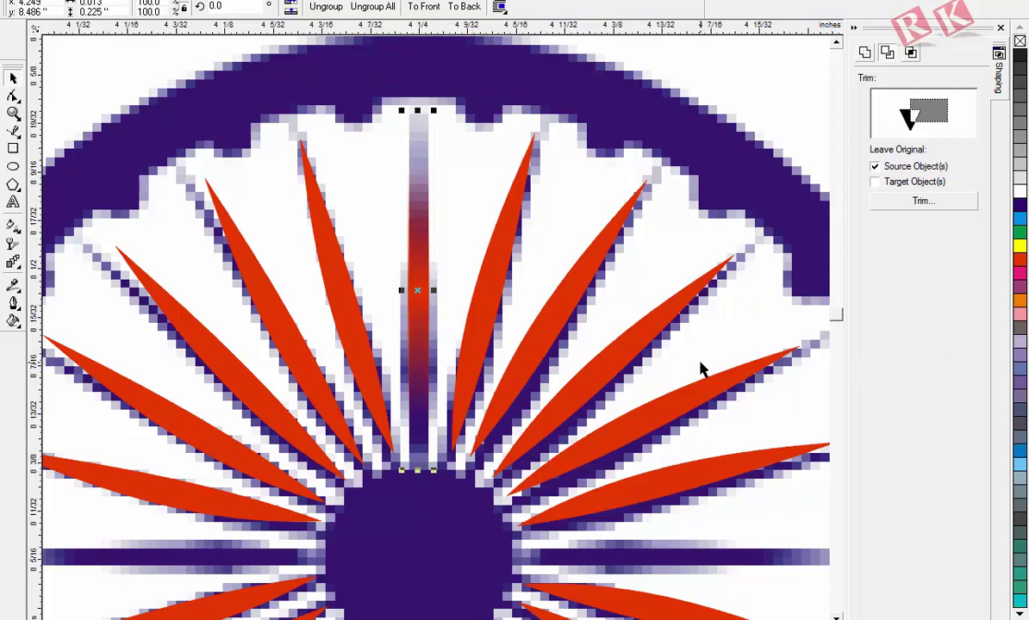
- Copy the faded vertical spoke onto the right, left and bottom reference spokes, rotating the horizontal ones to 270 degrees
key("F3")
key("F2")
key("space")
scroll(417, 371, "up", 1)
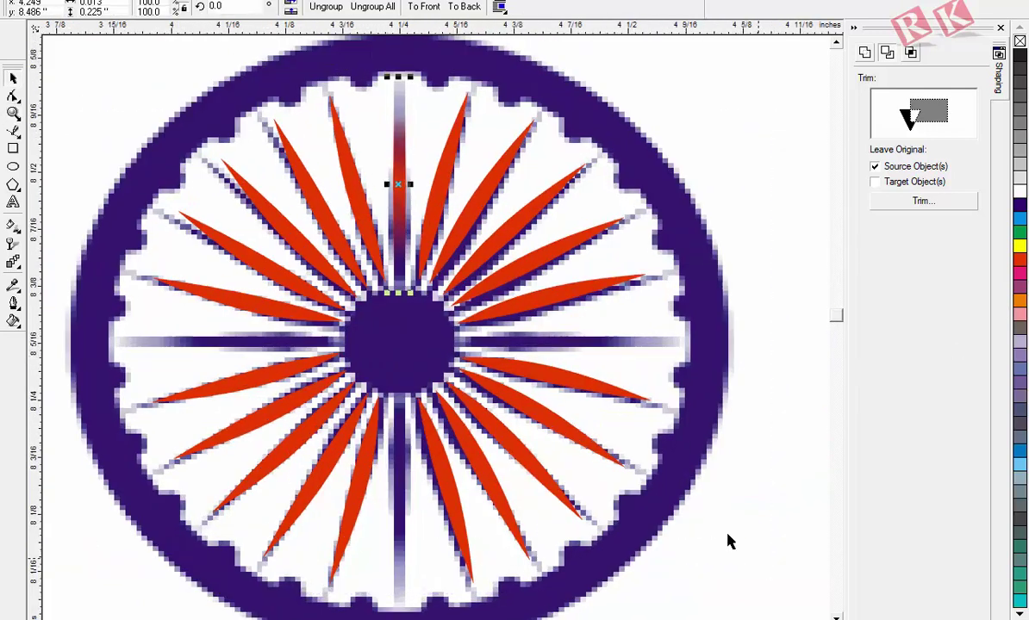
left_click_drag(401, 184, 476, 242)
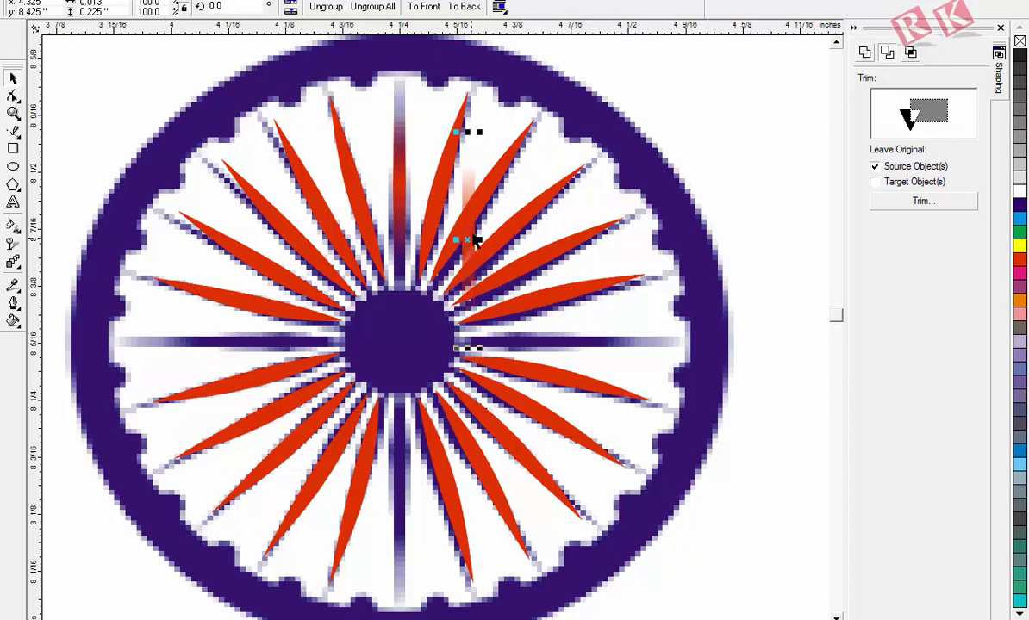
left_click(471, 214)
left_click_drag(480, 131, 571, 236)
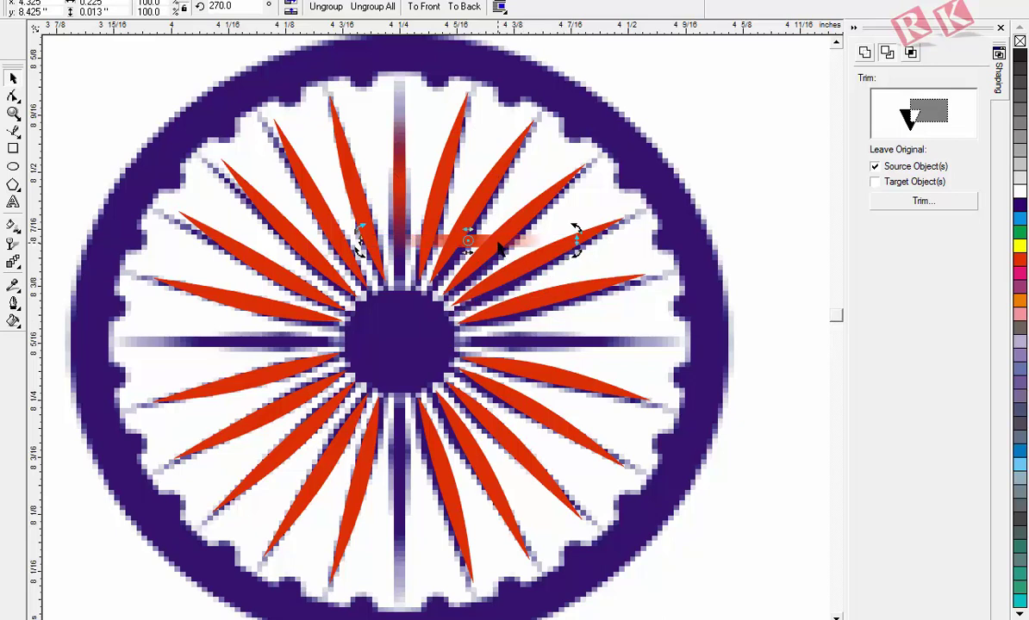
left_click_drag(472, 250, 248, 348)
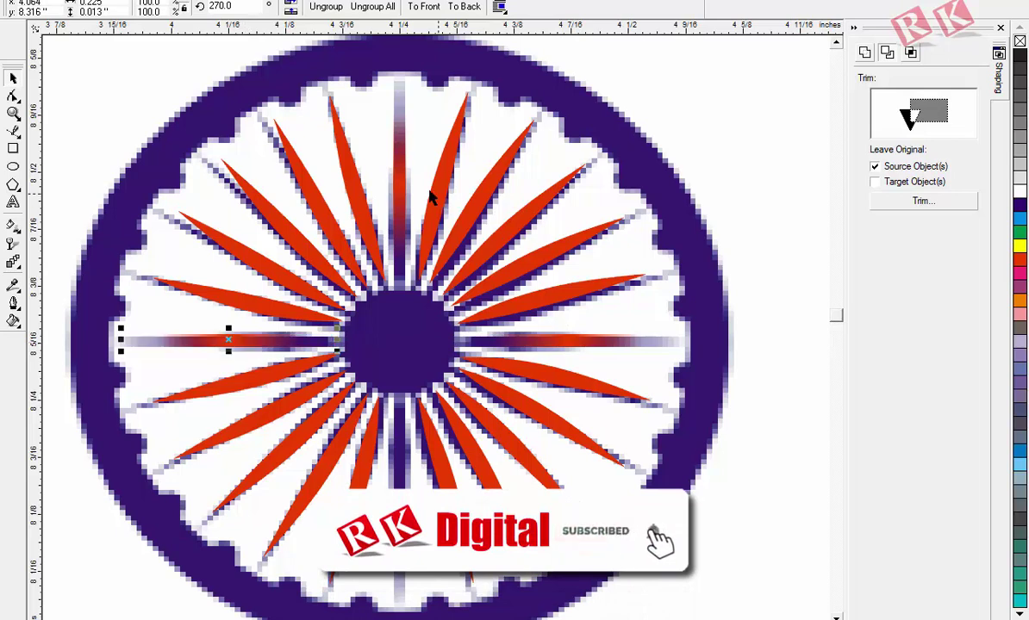
left_click_drag(404, 189, 408, 507)
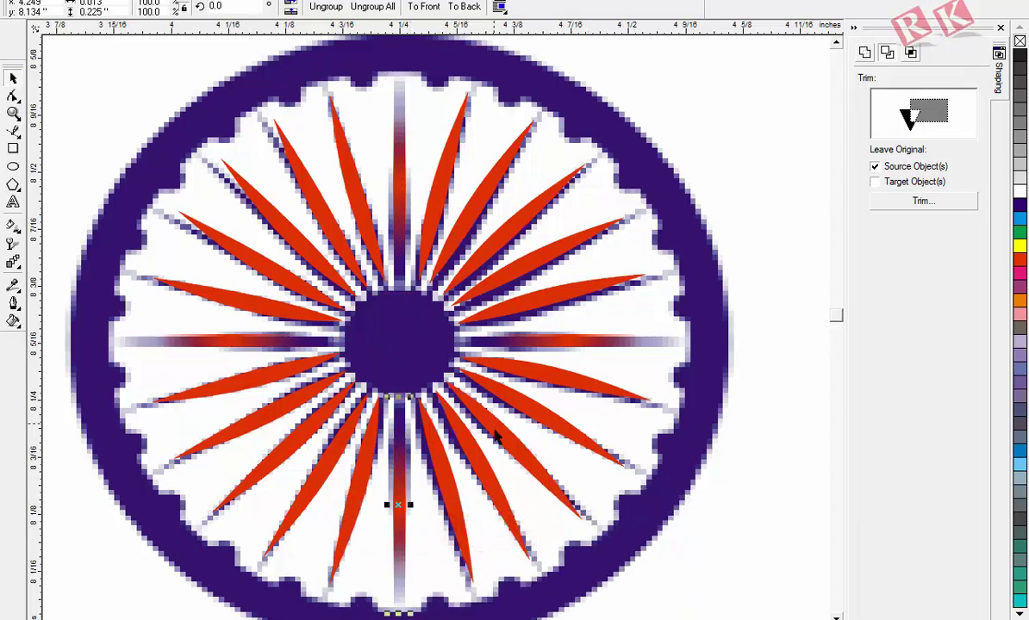
- Select all the red spokes of the wheel, including the four faded ones, and group them
left_click(472, 457)
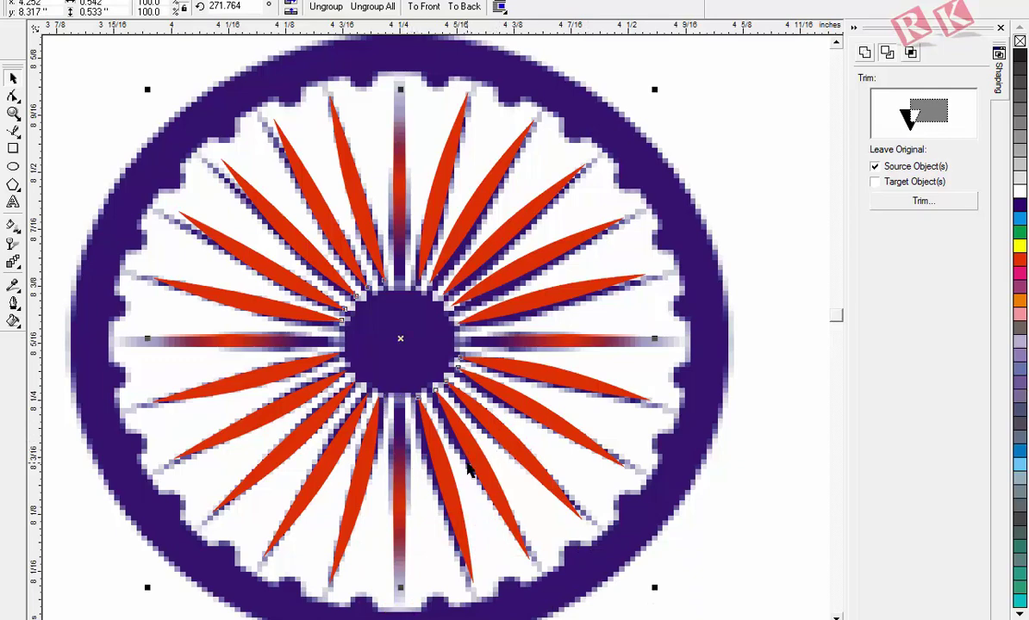
scroll(467, 466, "down", 3)
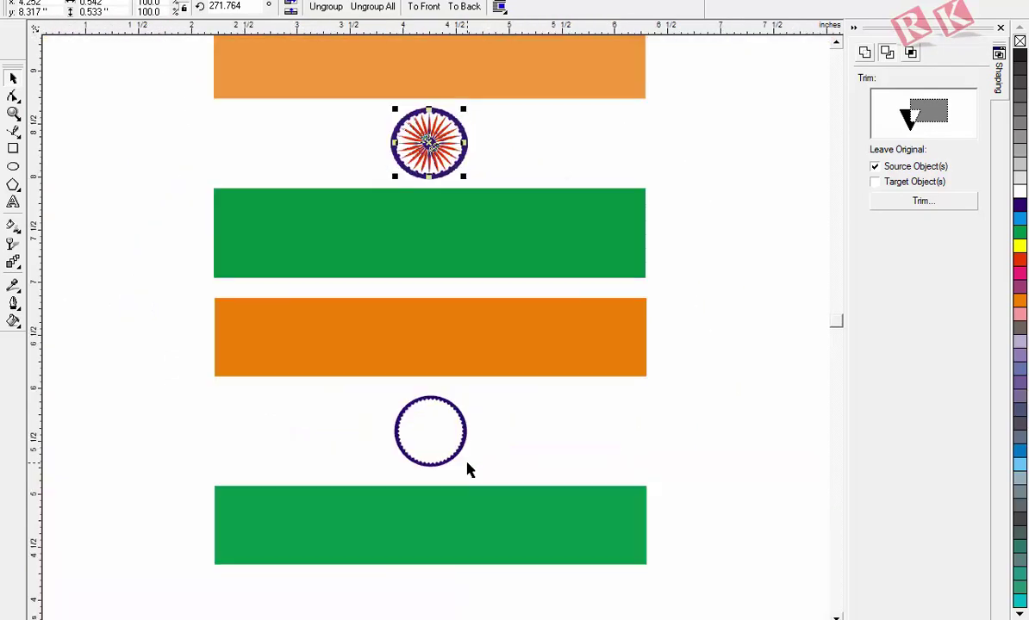
left_click(712, 100)
left_click_drag(712, 92, 376, 190)
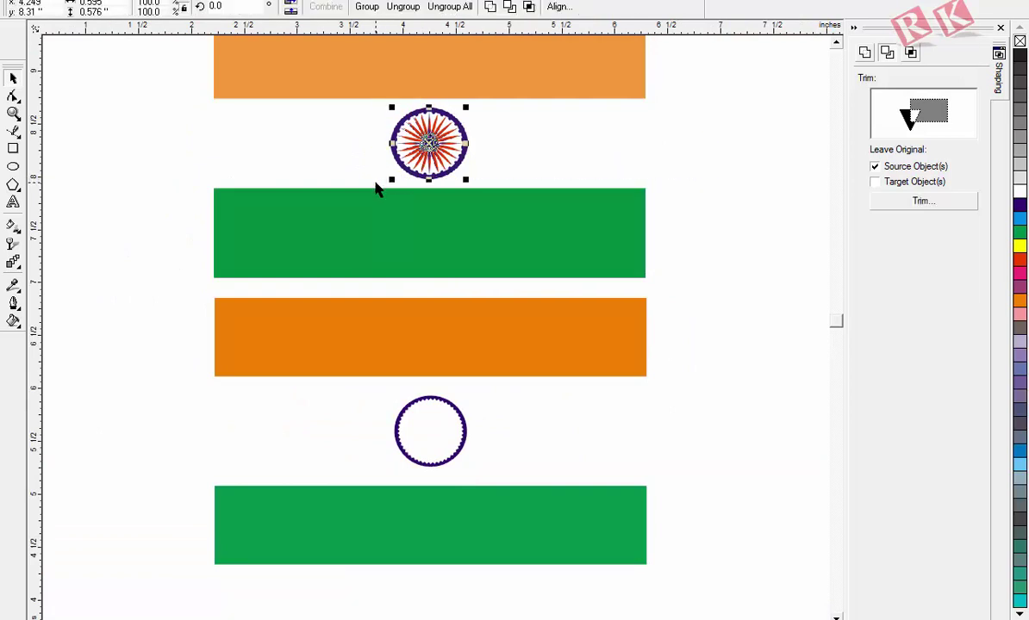
key("ctrl+g")
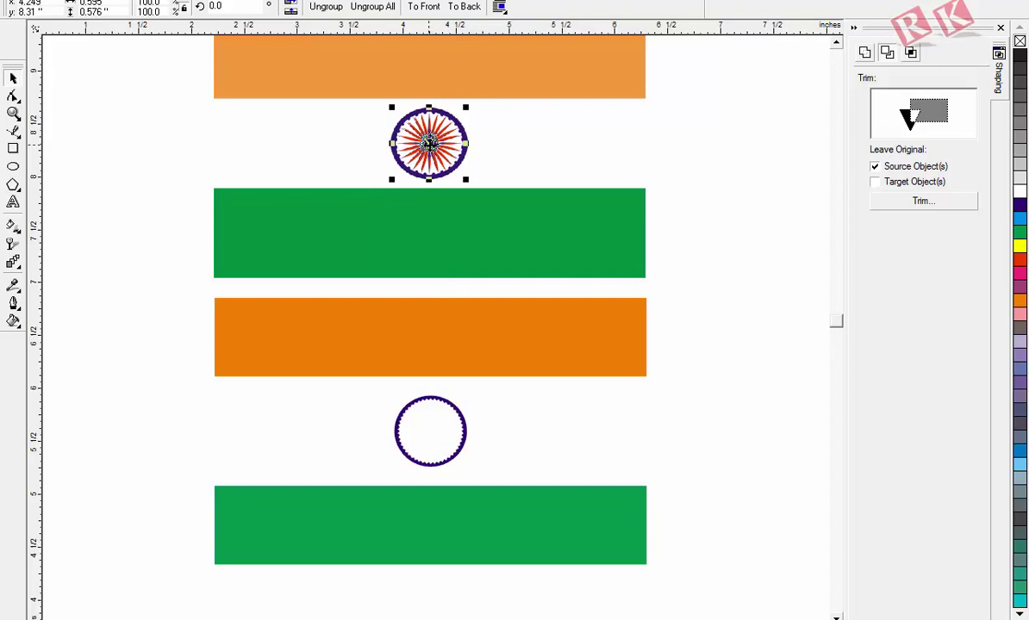
- Move the red spoke group from the reference wheel down to the redrawn flag and centre it horizontally and vertically inside the blue ring
left_click_drag(428, 144, 509, 435)
left_click_drag(342, 395, 544, 471)
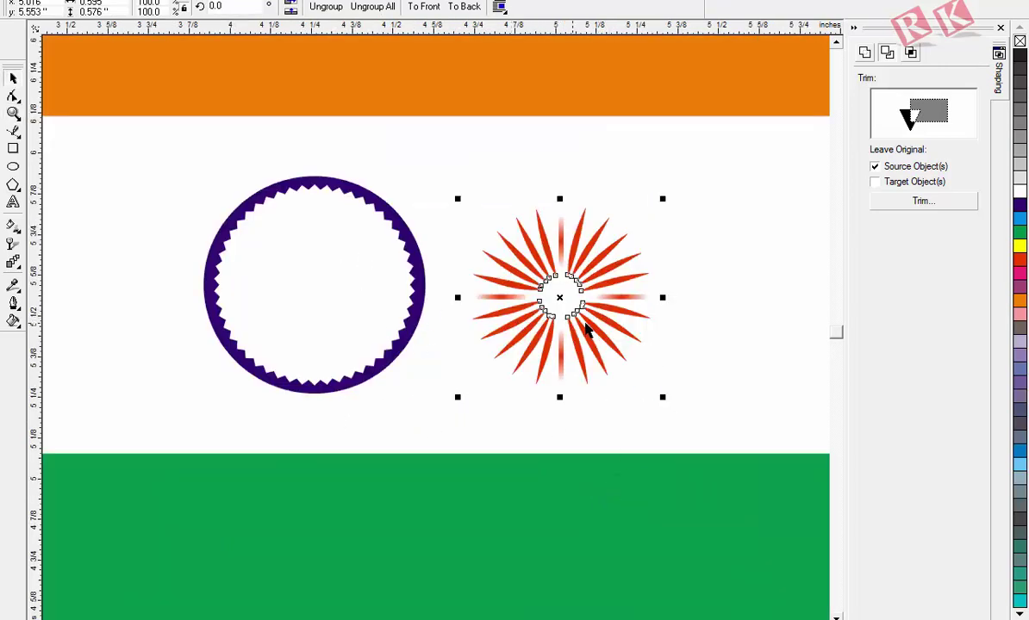
left_click_drag(607, 311, 673, 308)
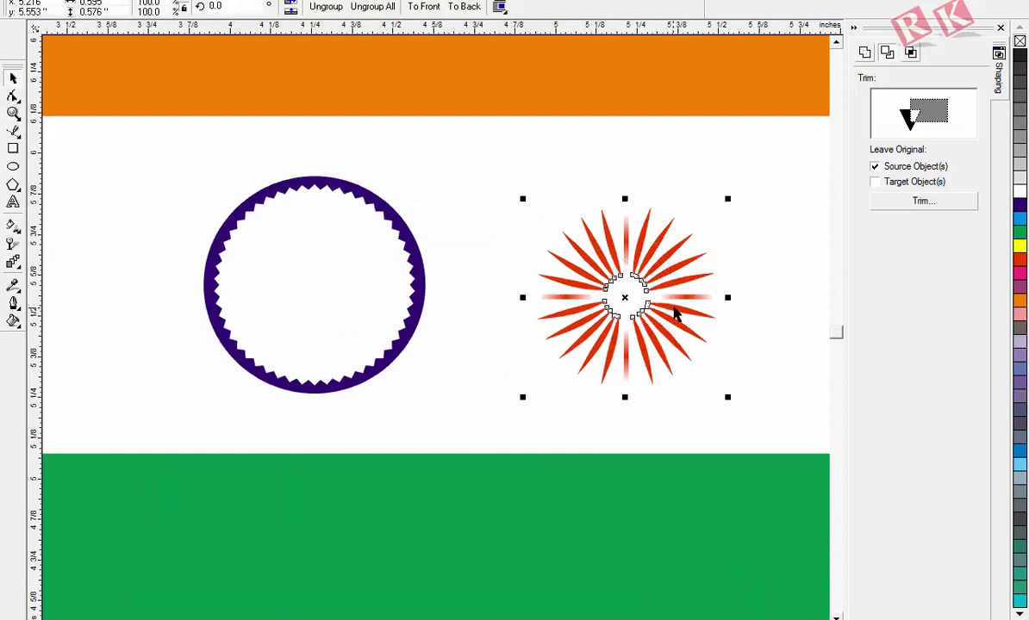
left_click(312, 290, "shift")
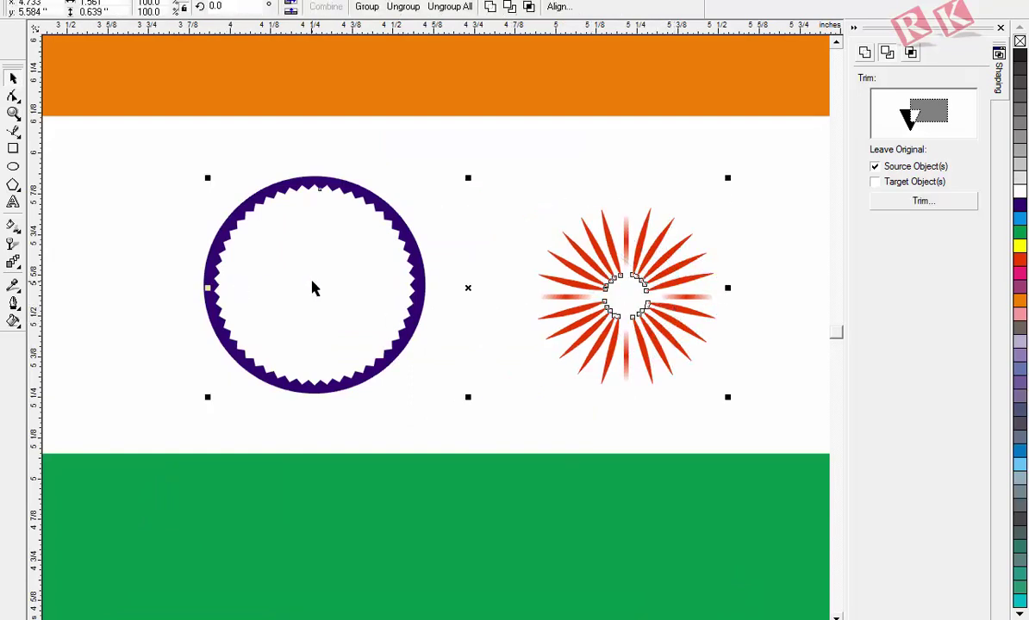
key("c")
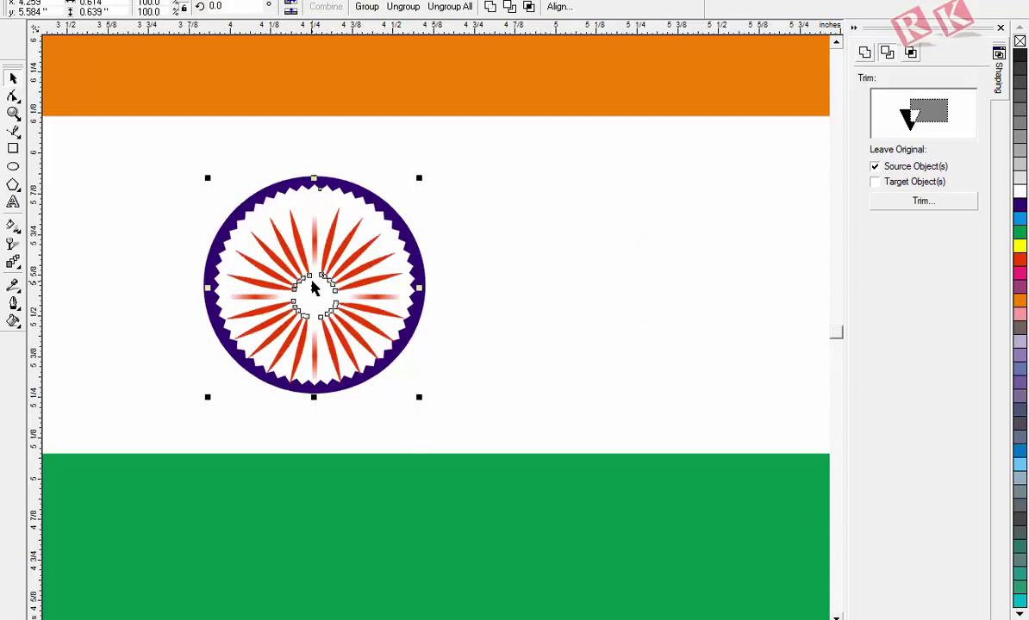
key("e")
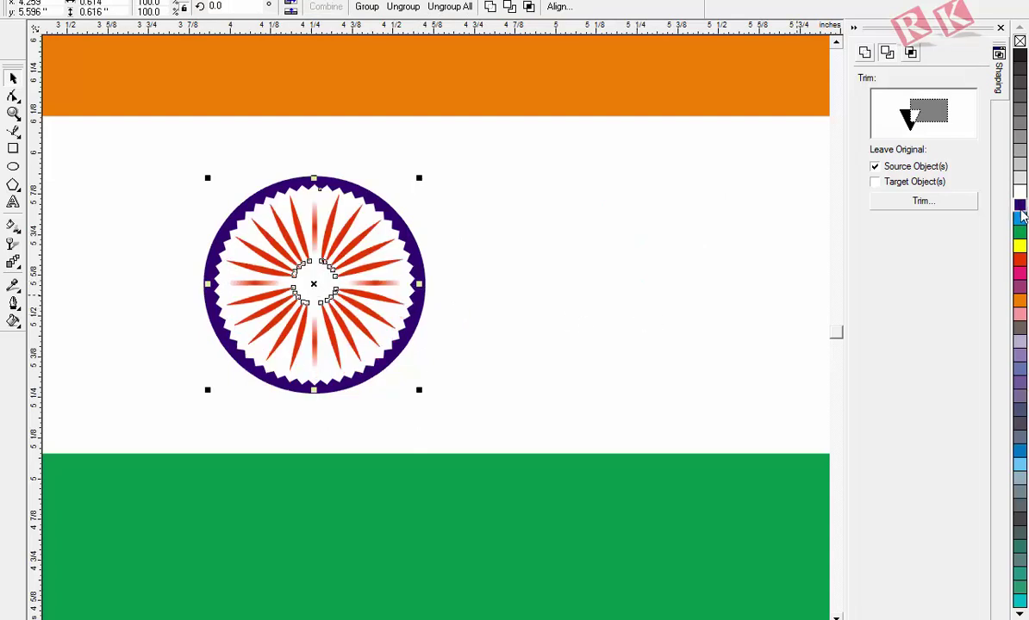
- Fill the wheel's red spoke group with the same dark blue as the ring
left_click(1020, 206)
key("ctrl+z")
left_click(749, 280)
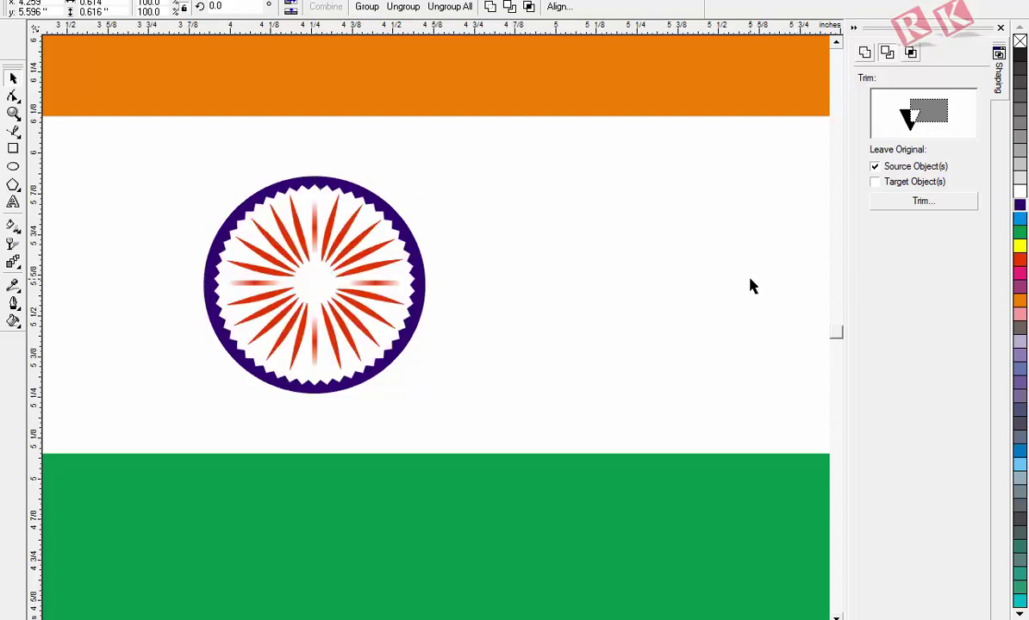
left_click(365, 286)
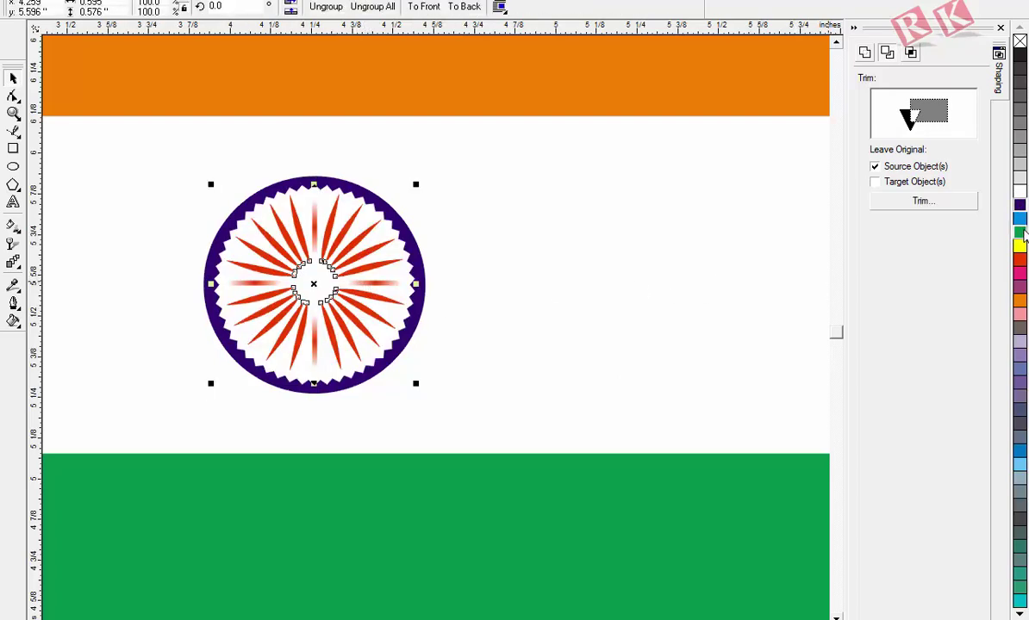
left_click(1019, 207)
left_click(555, 274)
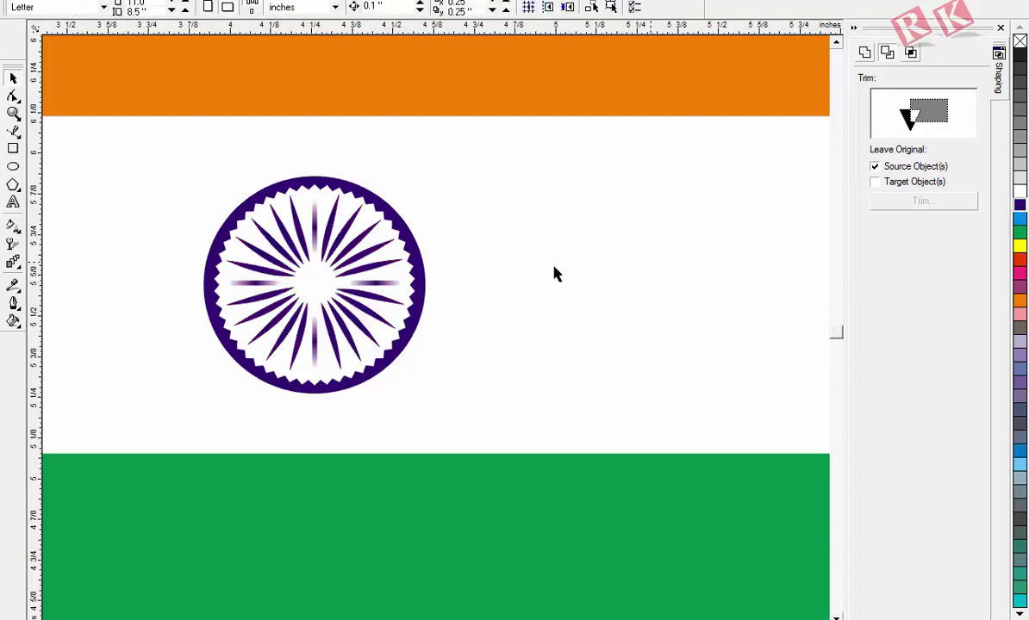
- Create the wheel's solid hub from a concentric copy of the outer blue circle, shrunk to about 0.117 by 0.115 inches
left_click_drag(172, 165, 470, 390)
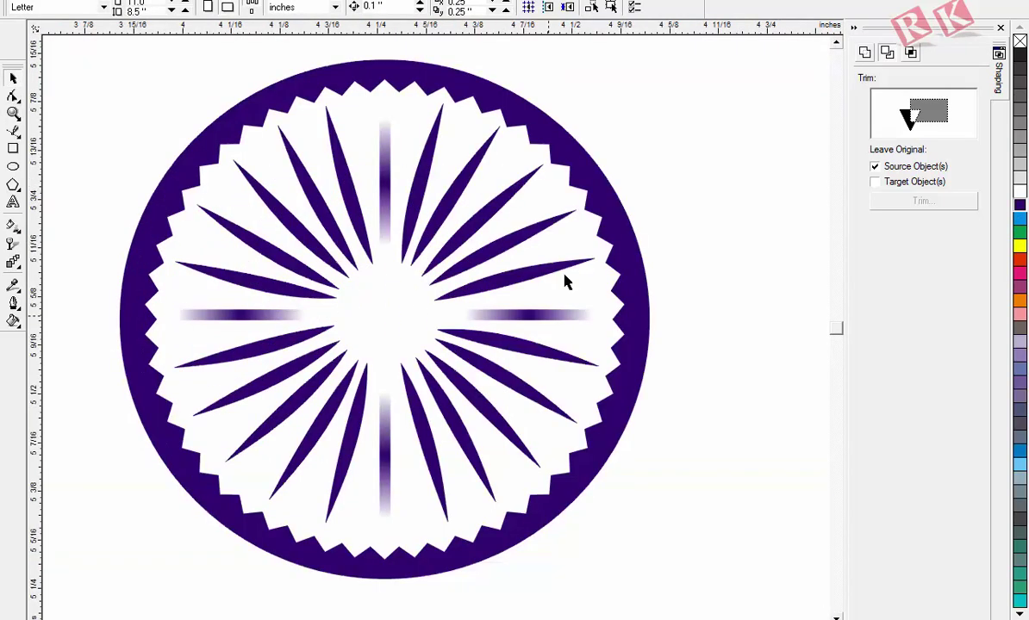
left_click(390, 241)
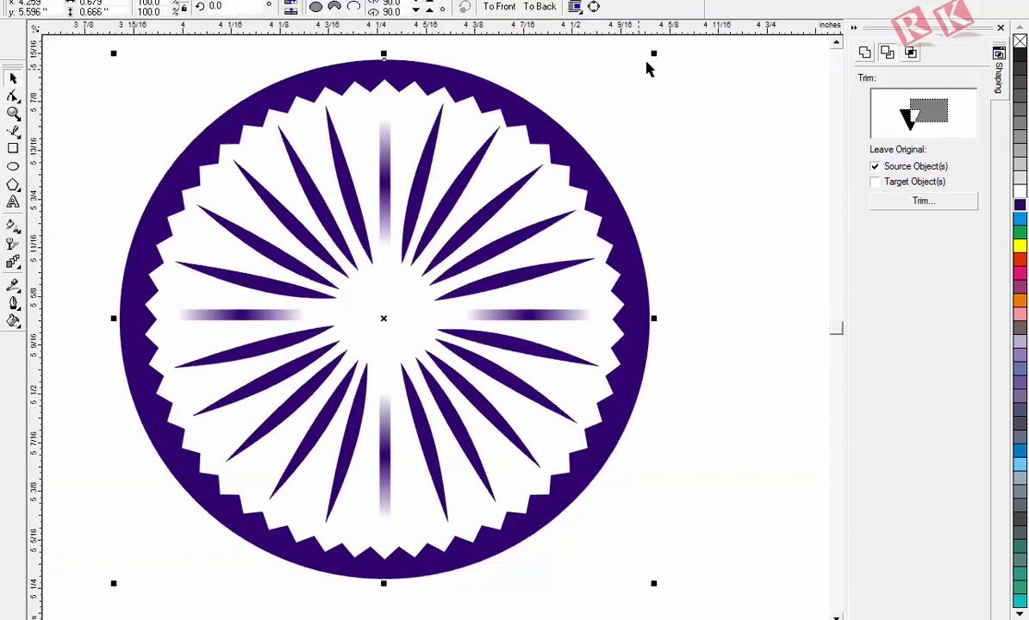
left_click_drag(654, 54, 436, 238)
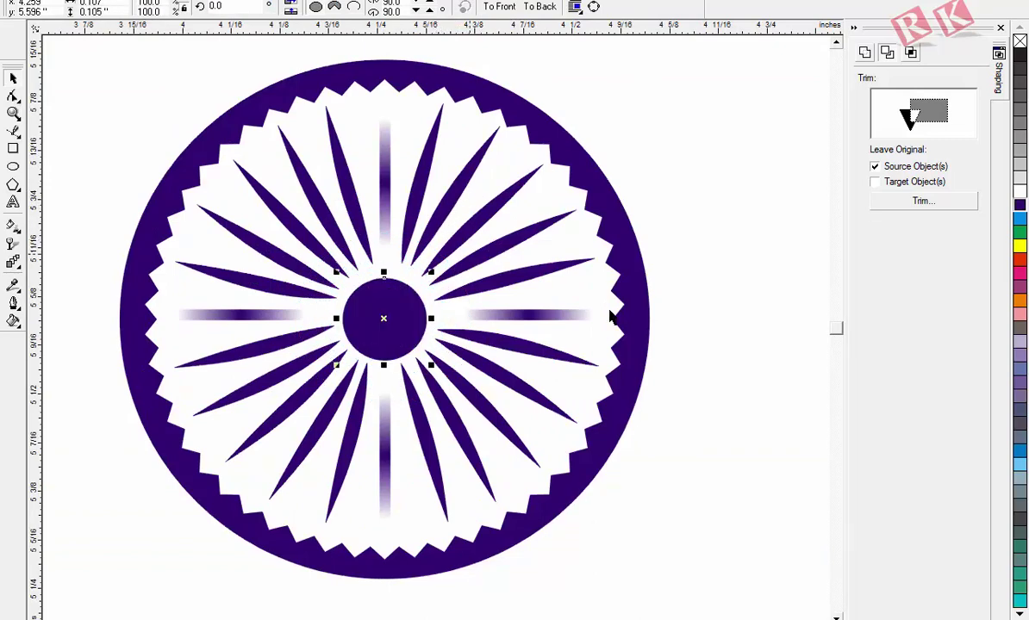
left_click_drag(430, 365, 435, 370)
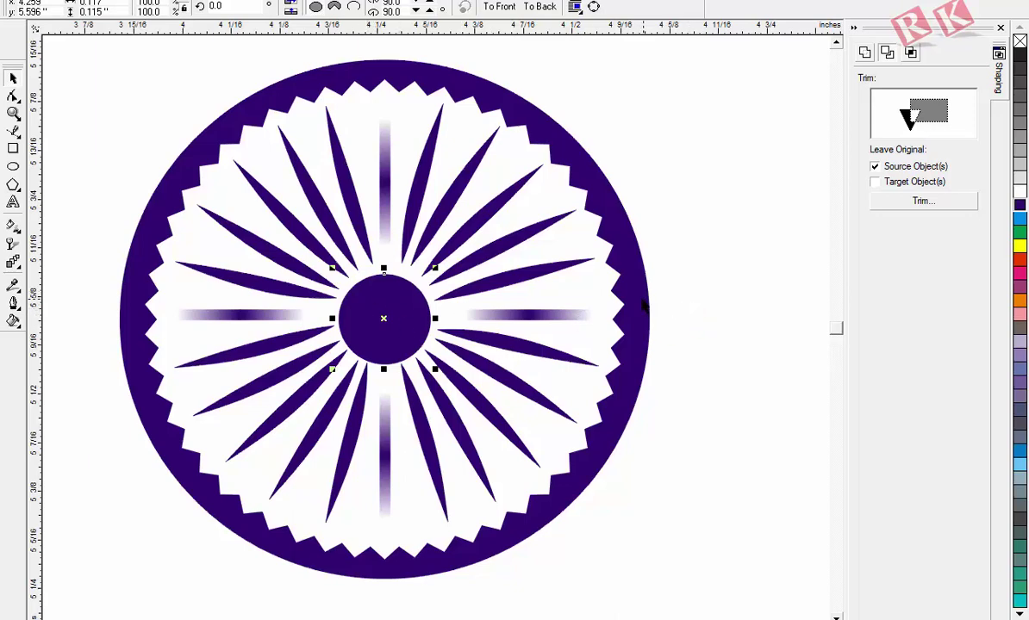
left_click(644, 306)
left_click_drag(625, 321, 727, 411)
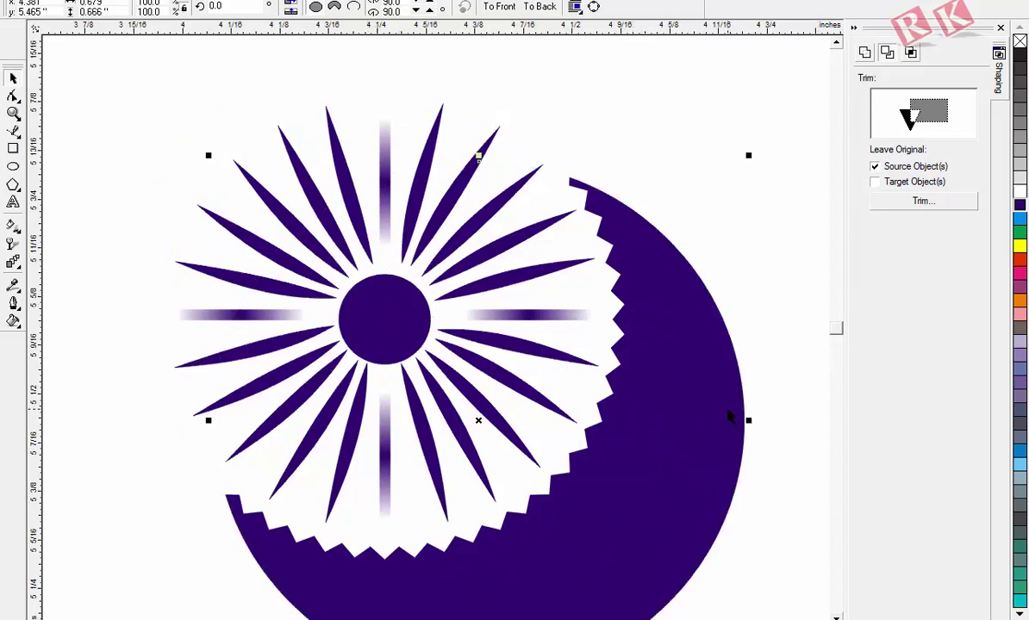
key("ctrl+z")
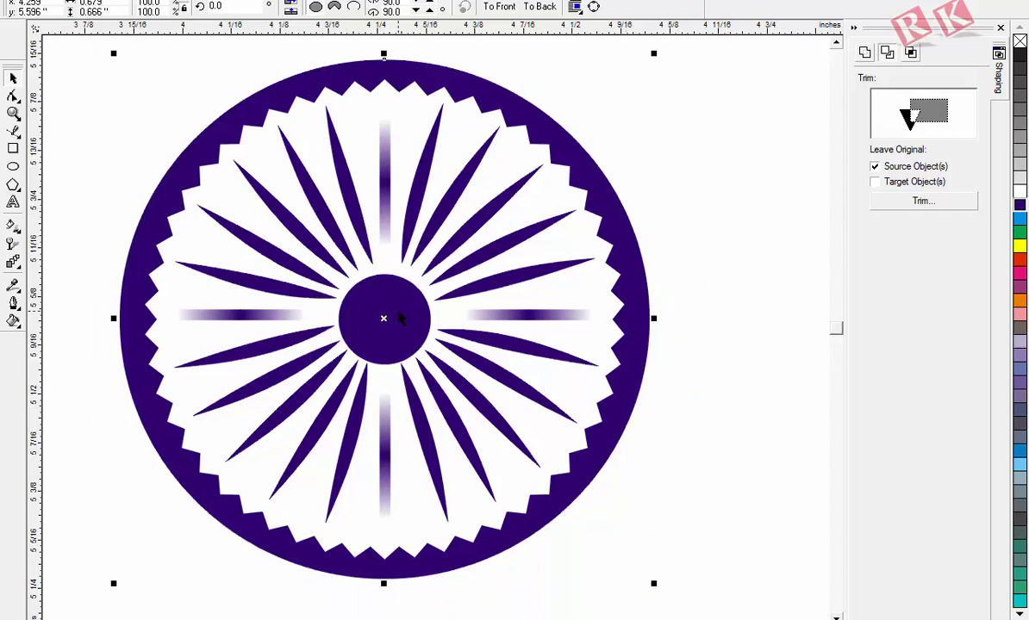
- Compare the redrawn Indian flag with the reference and recolour its lower green stripe with a slightly darker green shade
scroll(505, 333, "down", 3)
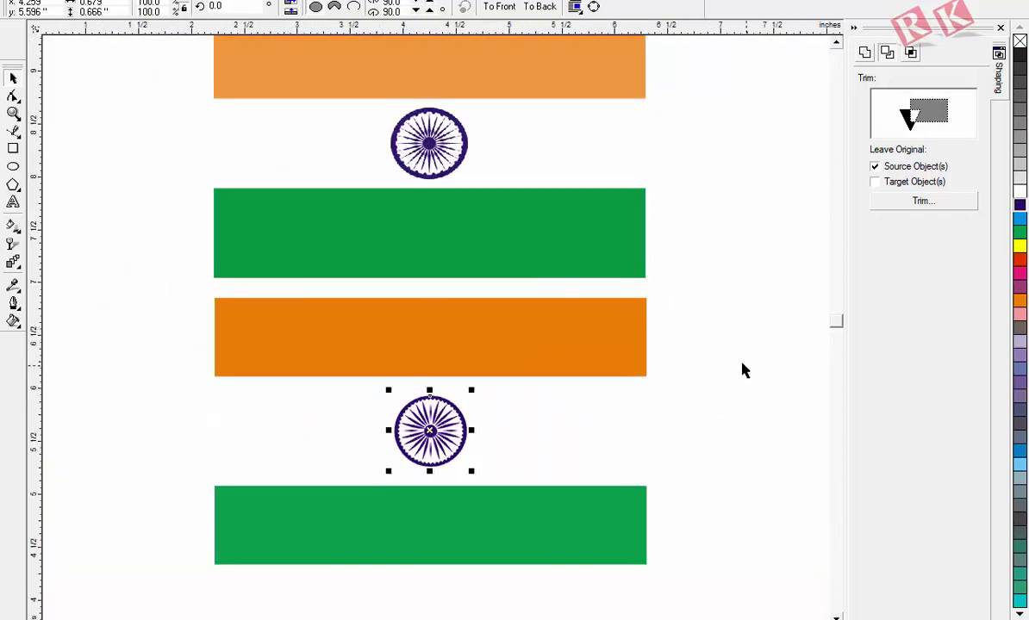
left_click(719, 351)
scroll(720, 351, "up", 1)
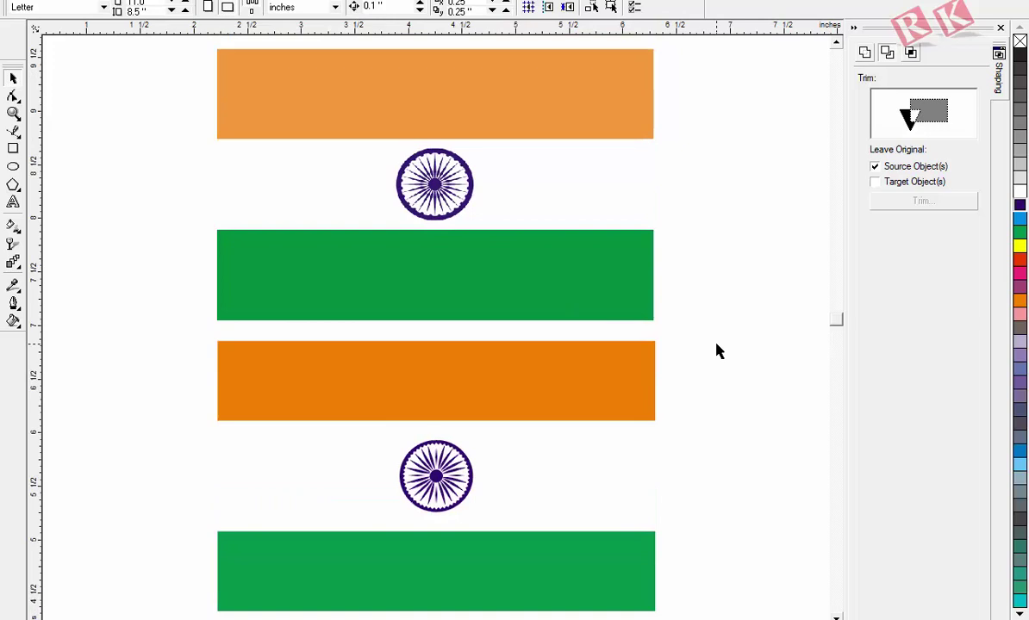
key("z")
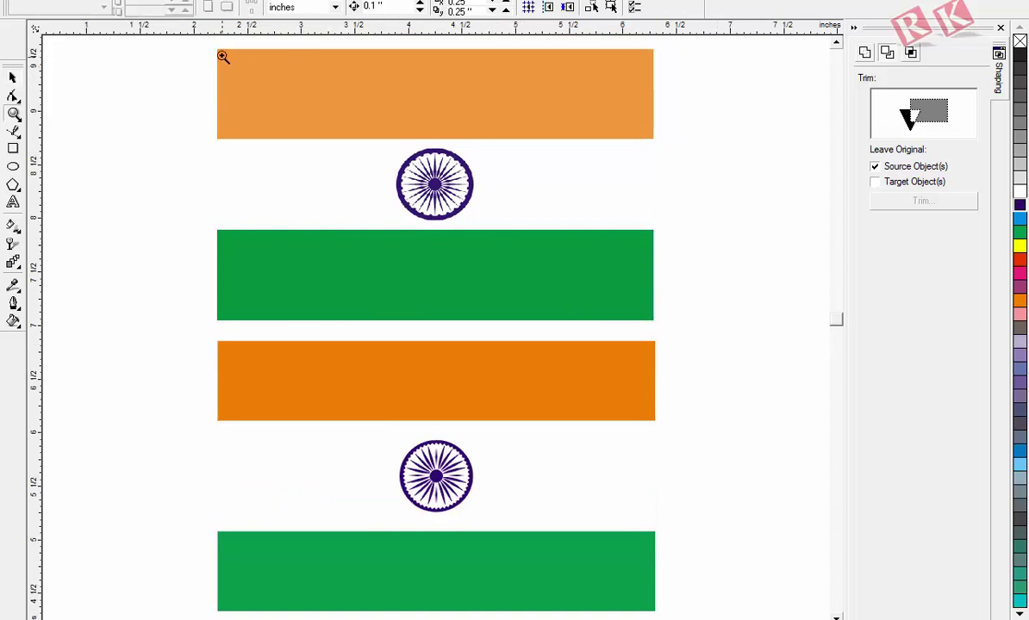
left_click_drag(202, 45, 678, 606)
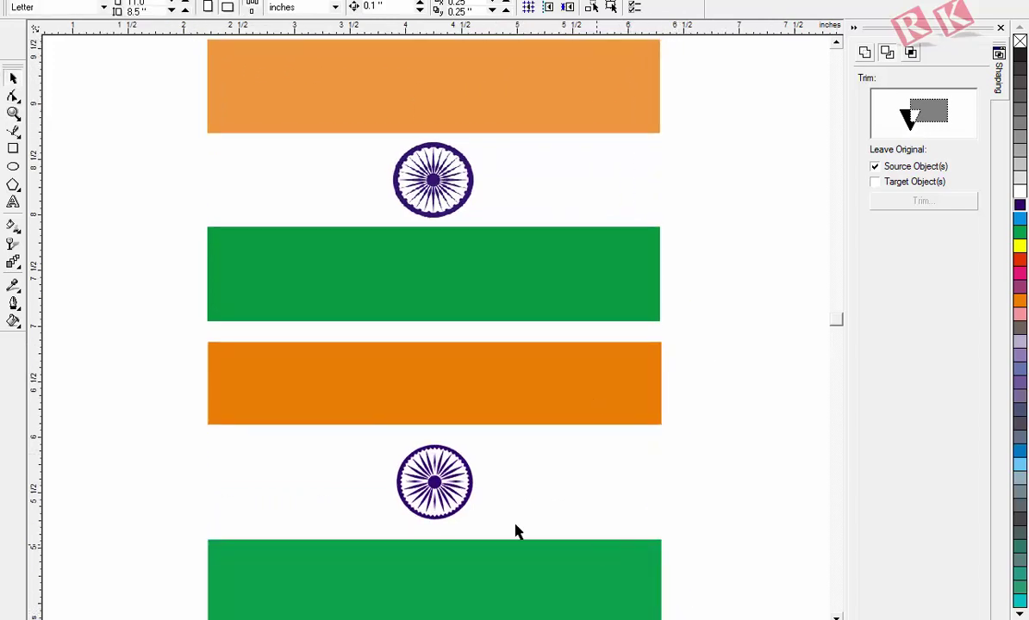
left_click(523, 578)
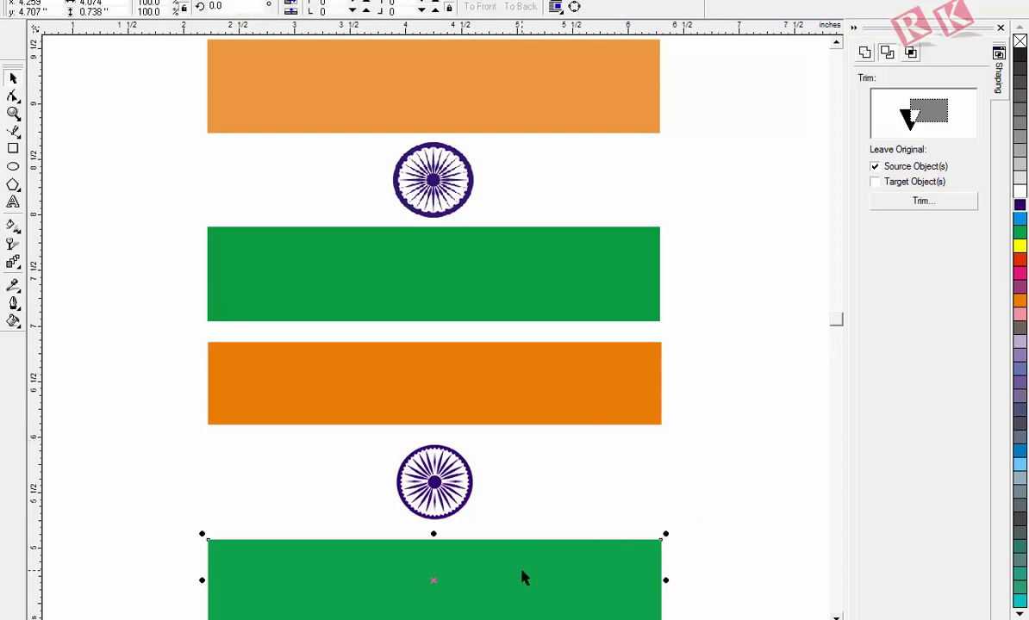
left_click(1021, 232)
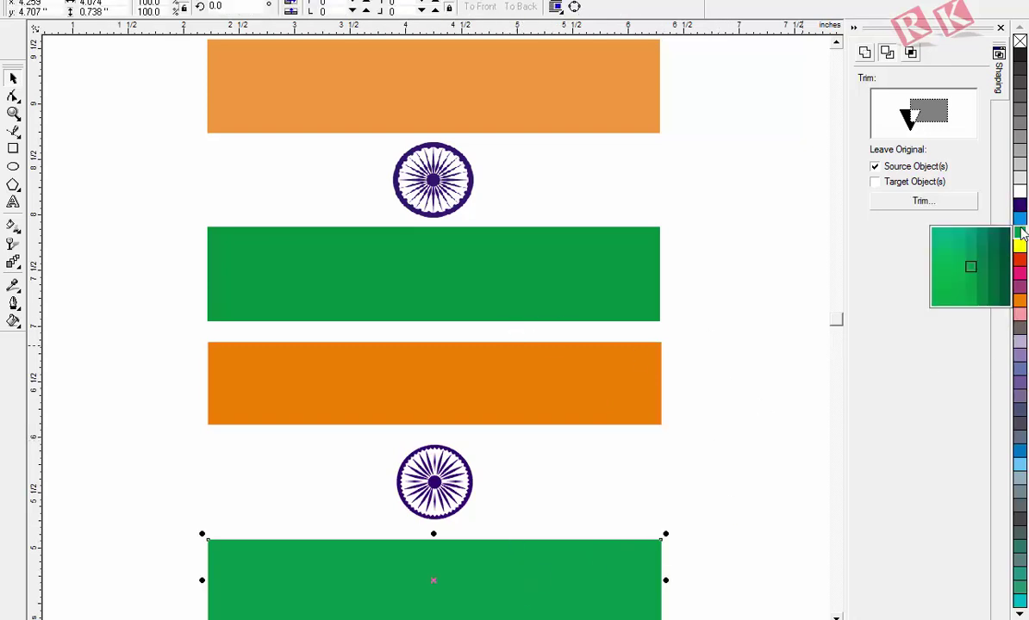
left_click(981, 272)
left_click(756, 307)
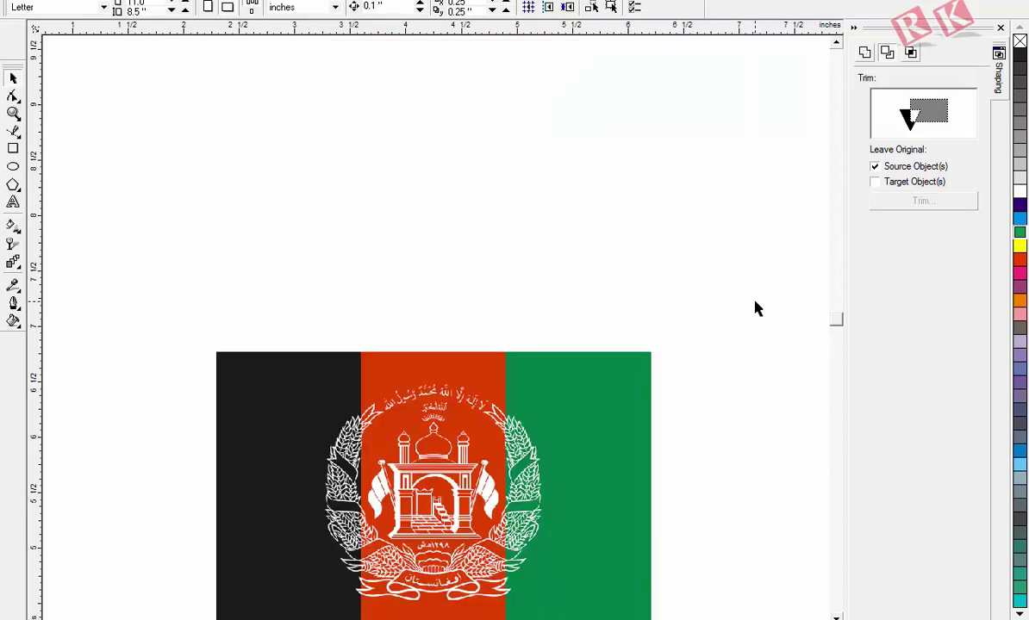
- Draw a rectangle of about 3.92 by 2.54 inches around the Afghan reference flag and move it directly above the flag
key("F3")
key("z")
left_click_drag(234, 214, 616, 476)
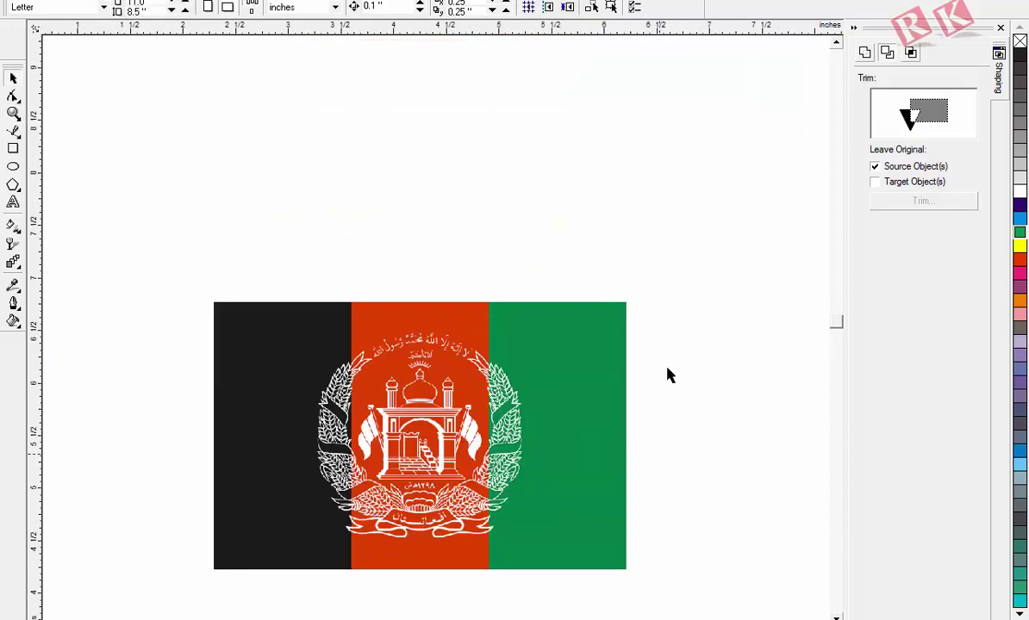
left_click(13, 149)
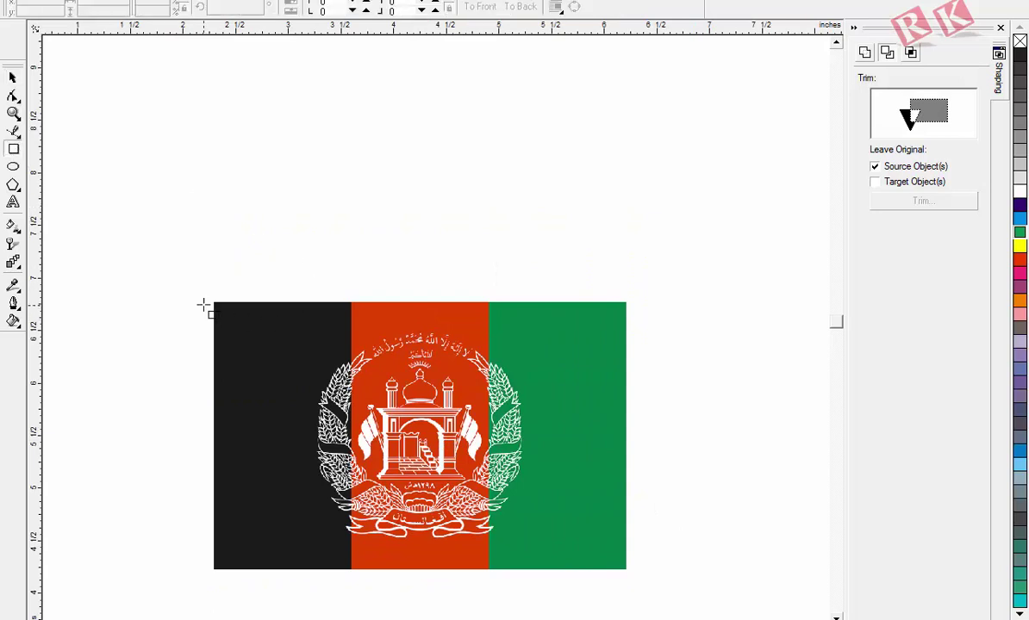
left_click_drag(211, 302, 626, 568)
key("space")
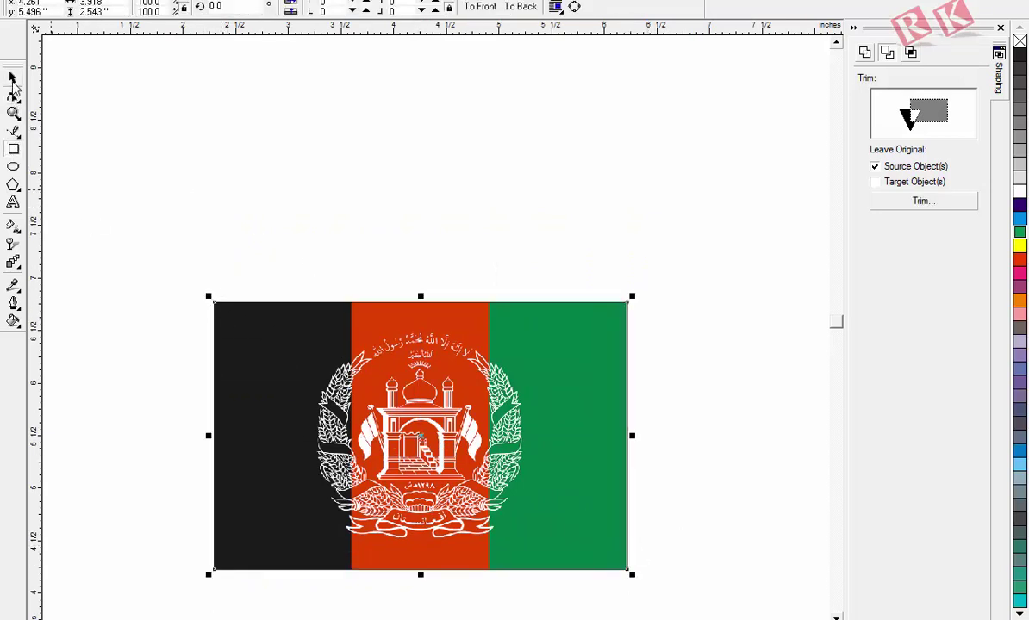
left_click_drag(392, 392, 434, 153)
- Add a copy of the rectangle narrowed to about 1.34 inches as the centre stripe and fill it red
key("F3")
key("F2")
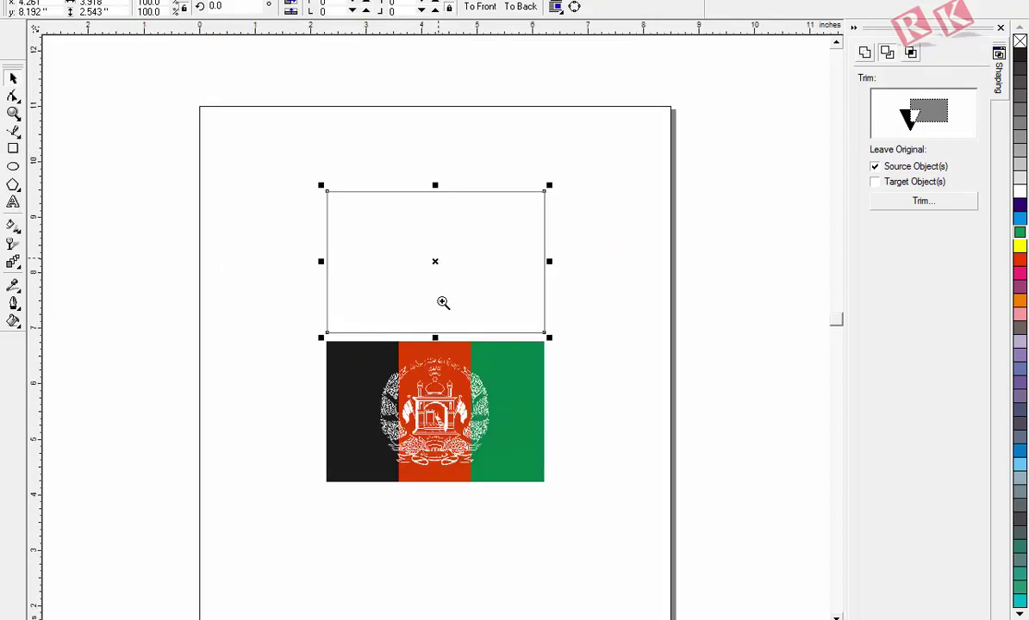
left_click_drag(196, 168, 677, 434)
left_click_drag(622, 264, 507, 291)
right_click(508, 291)
left_click(1020, 260)
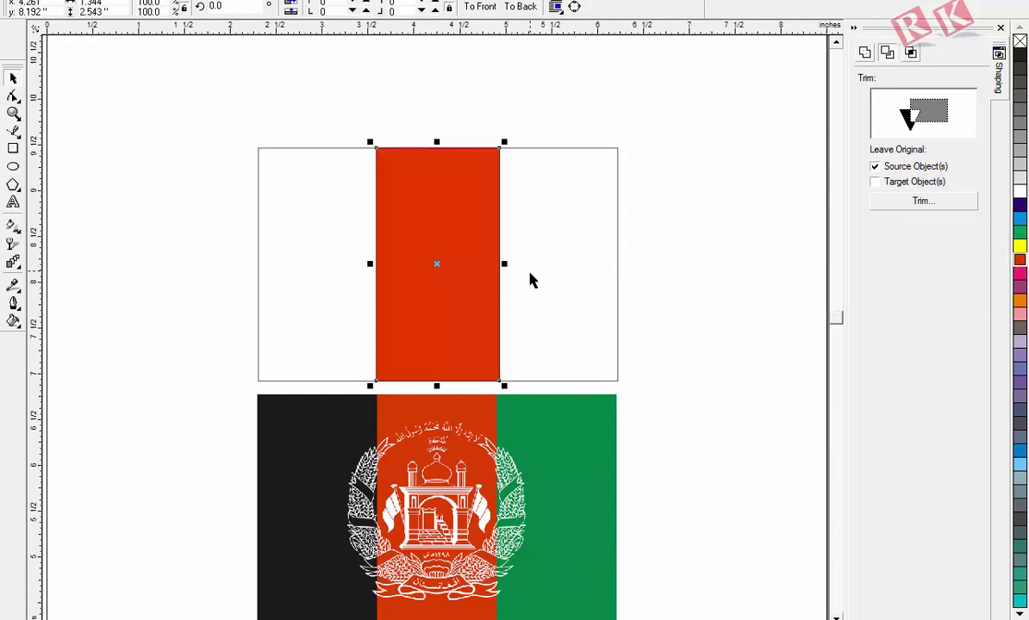
- Add a copy of the stripe on each side of the red one, filling the right copy green and the left copy black
left_click_drag(437, 268, 560, 272)
right_click(560, 272)
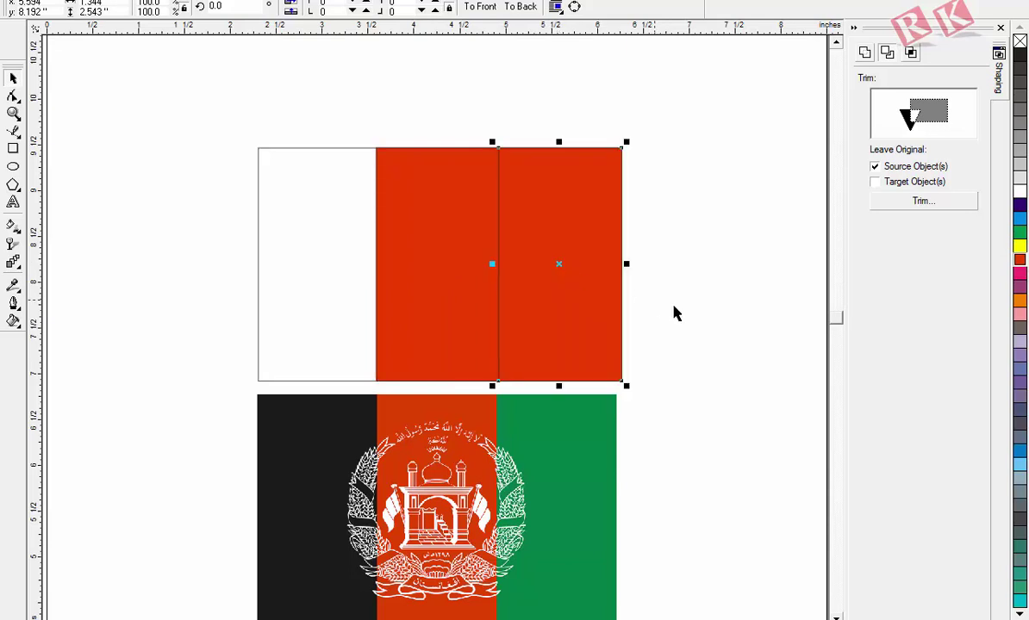
left_click(1019, 232)
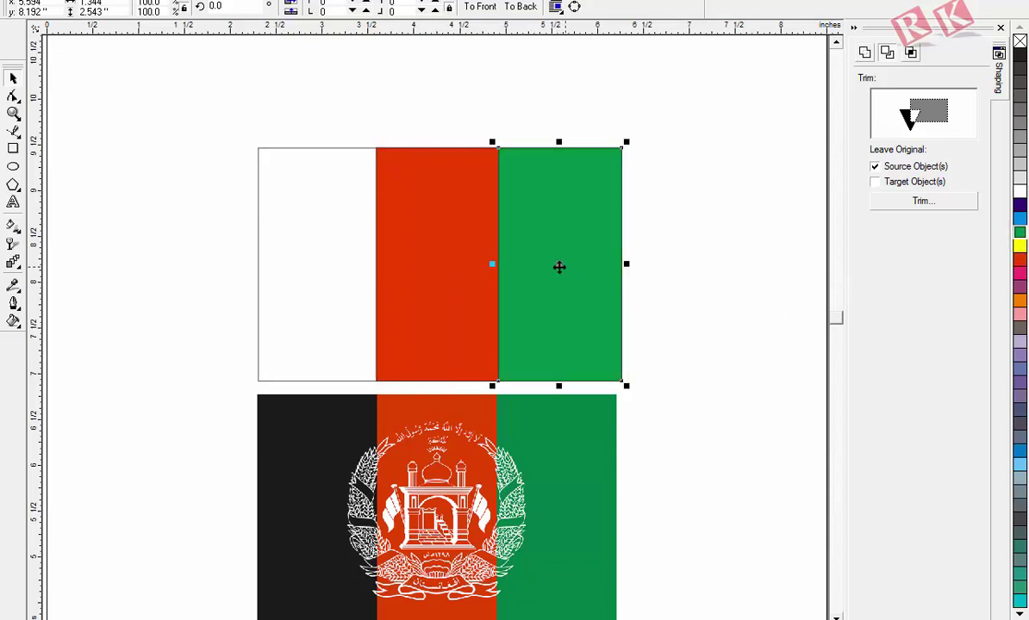
mouse_move(317, 280)
left_mouse_down()
mouse_move(292, 280)
mouse_move(312, 282)
left_mouse_up()
right_click(312, 282)
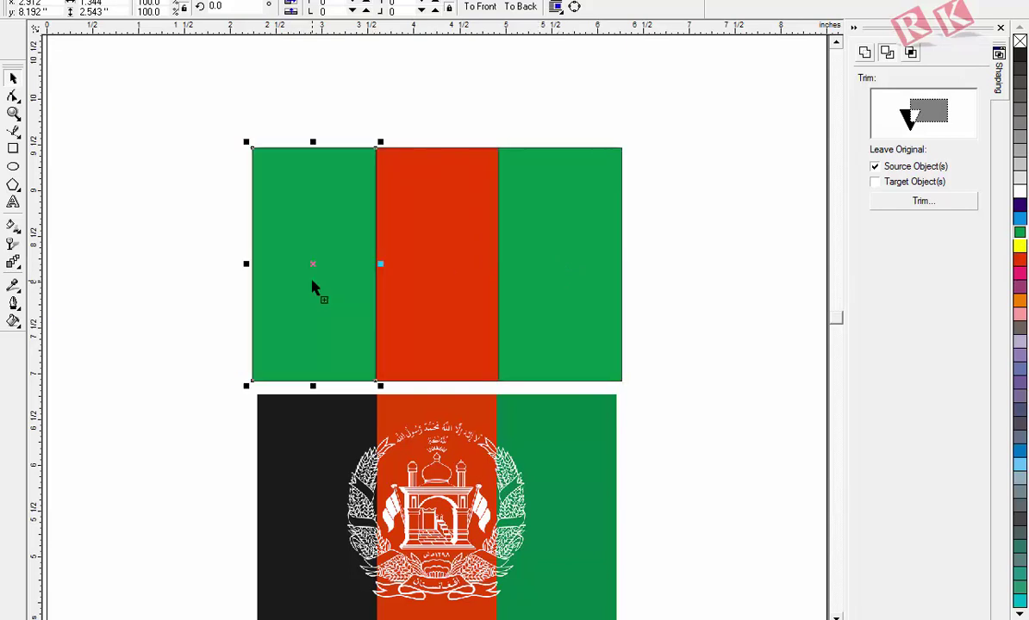
left_click(1020, 55)
left_click(782, 276)
- Select the new flag's rectangle and all three stripes and remove their outlines
left_click_drag(172, 102, 664, 388)
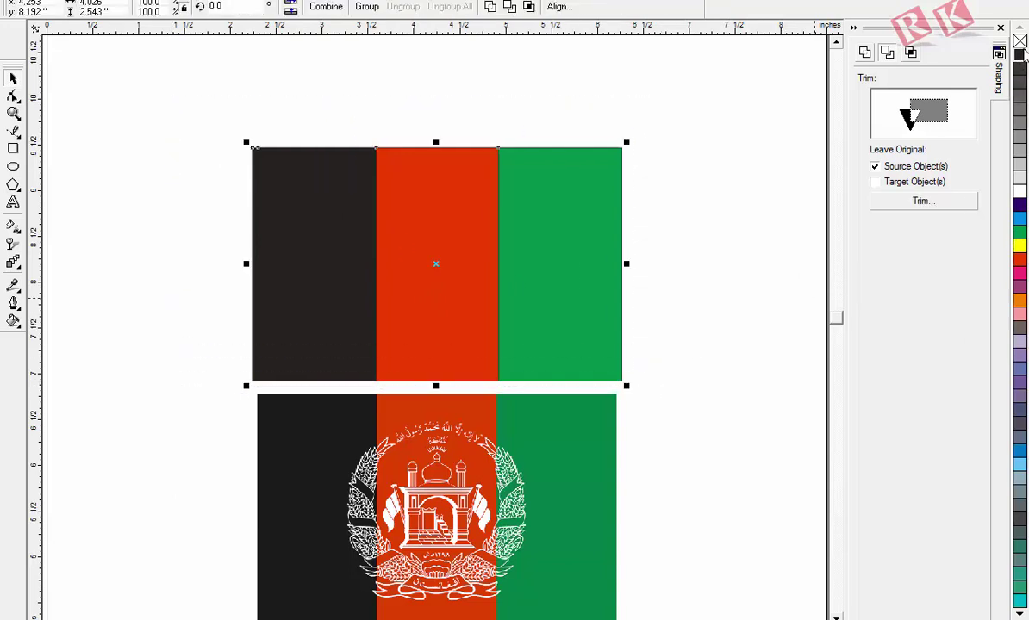
key("z")
left_click_drag(422, 118, 562, 259)
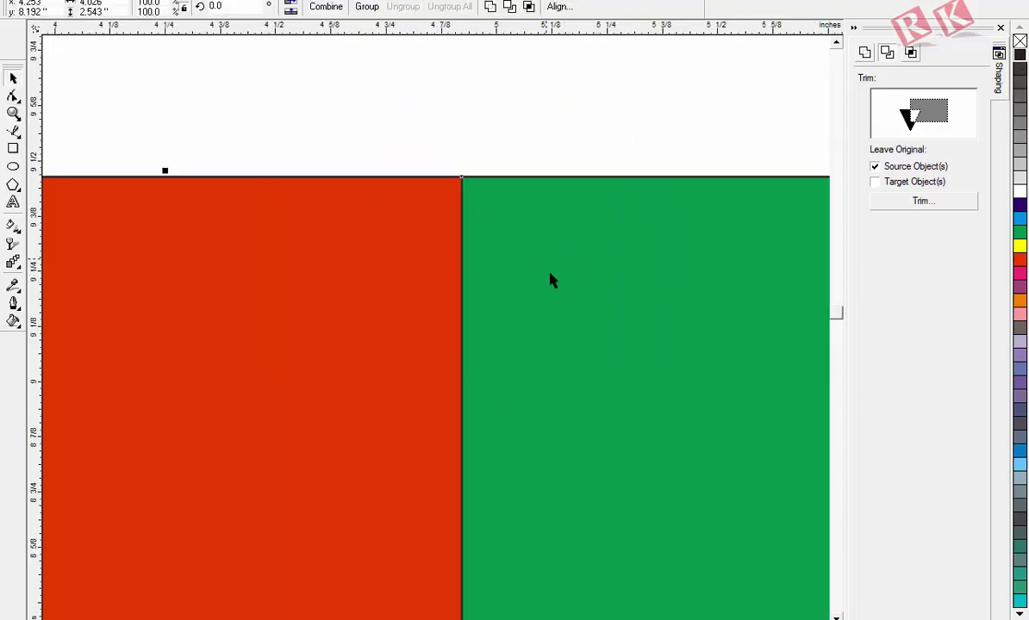
right_click(511, 251)
left_click_drag(412, 373, 592, 440)
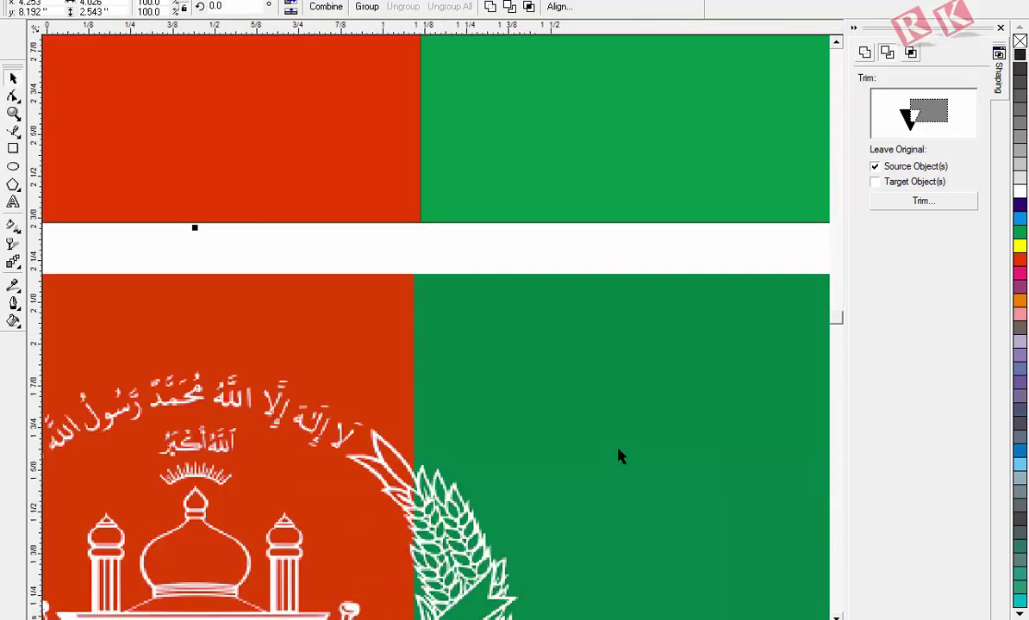
right_click(615, 456)
left_click_drag(189, 108, 693, 405)
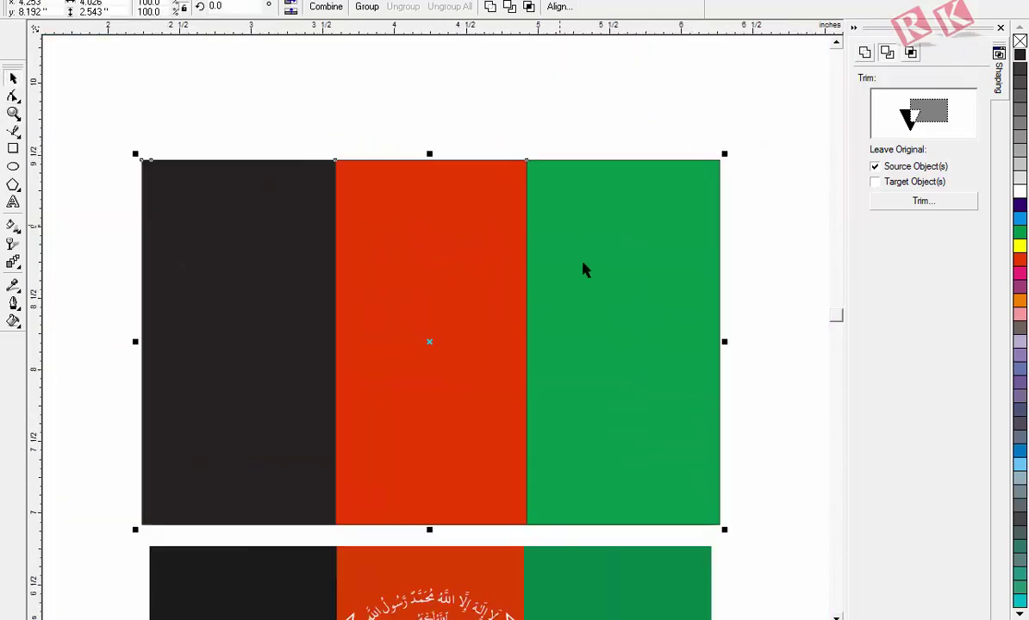
right_click(1020, 42)
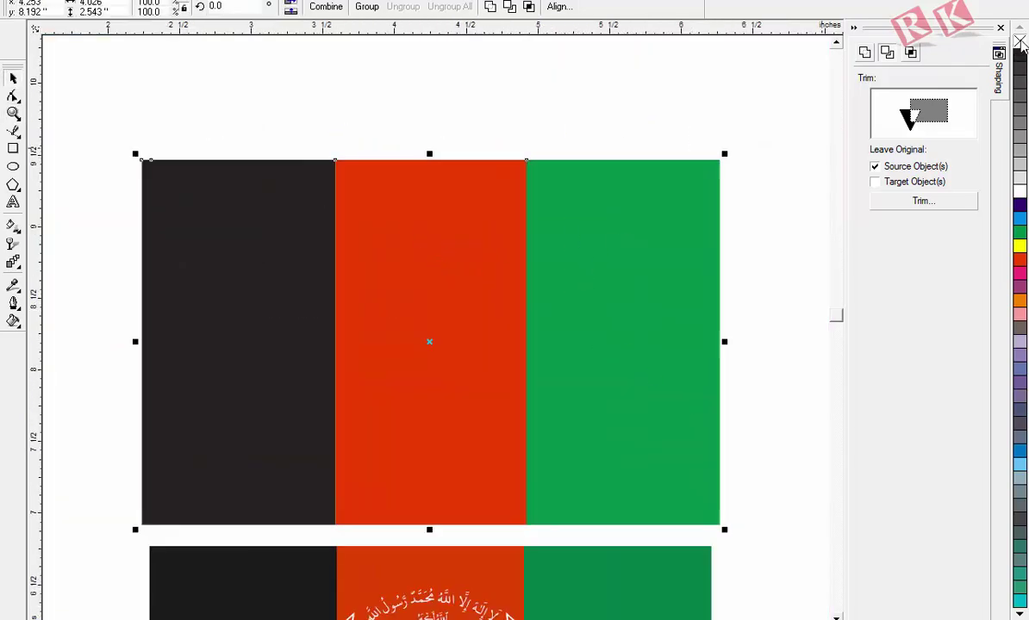
left_click(798, 228)
key("F3")
key("F2")
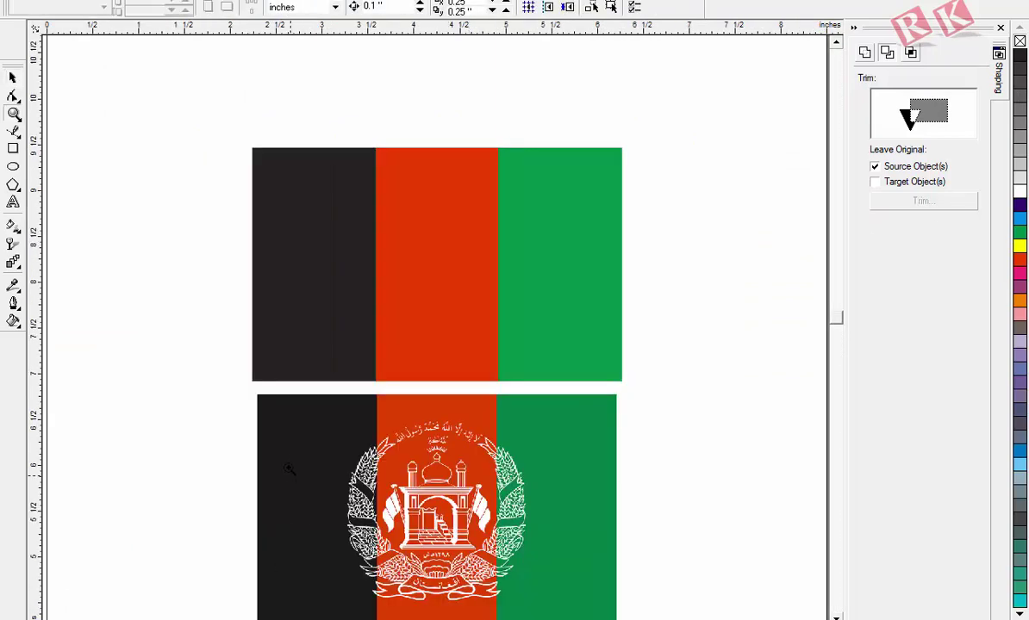
- Place the national emblem artwork on the new Afghan flag, scaled to about 1.63 by 1.7 inches and centred over the red stripe
left_click_drag(321, 418, 593, 611)
key("F3")
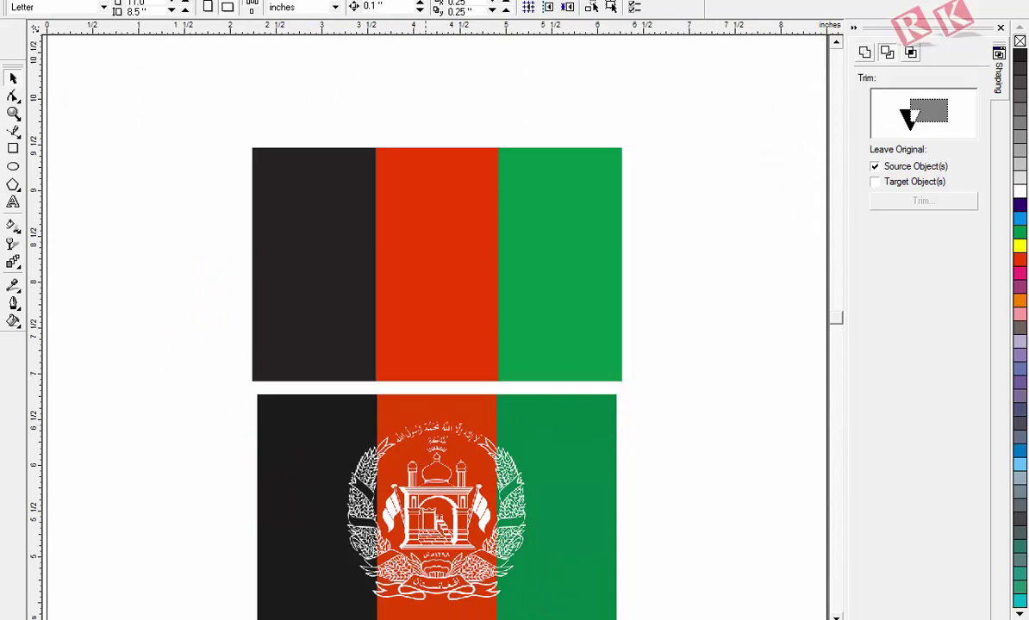
mouse_move(172, 619)
left_click(439, 324, "alt")
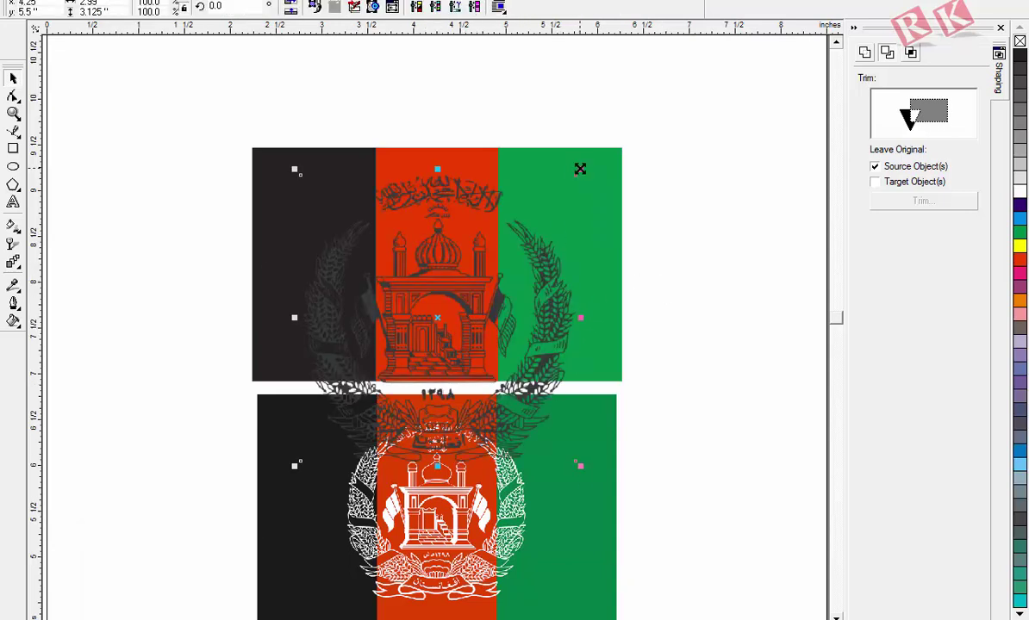
left_click_drag(580, 173, 517, 235)
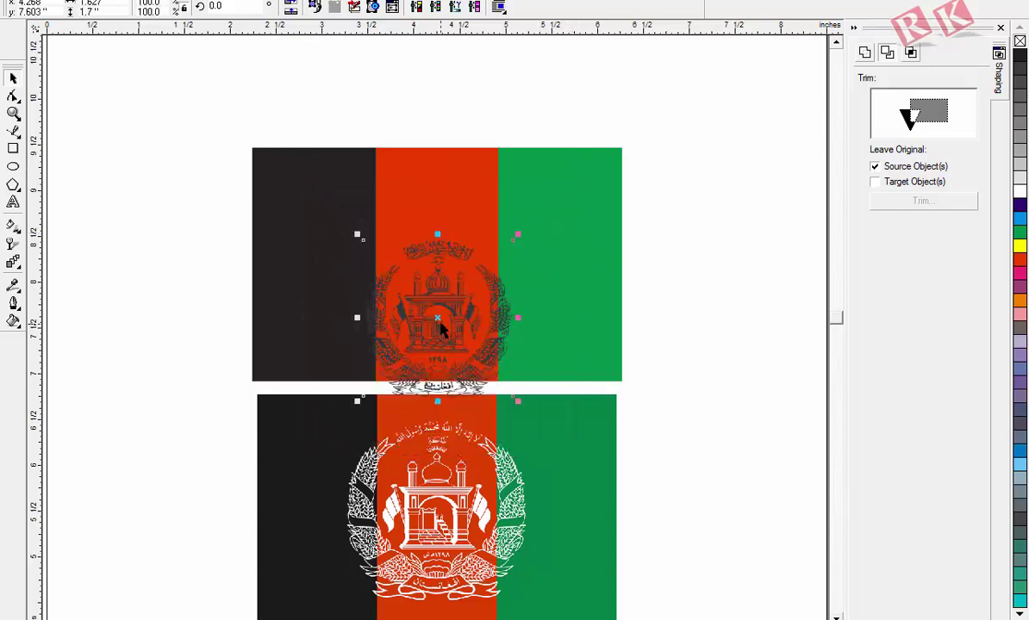
left_click_drag(440, 330, 444, 310)
left_click_drag(444, 310, 441, 288)
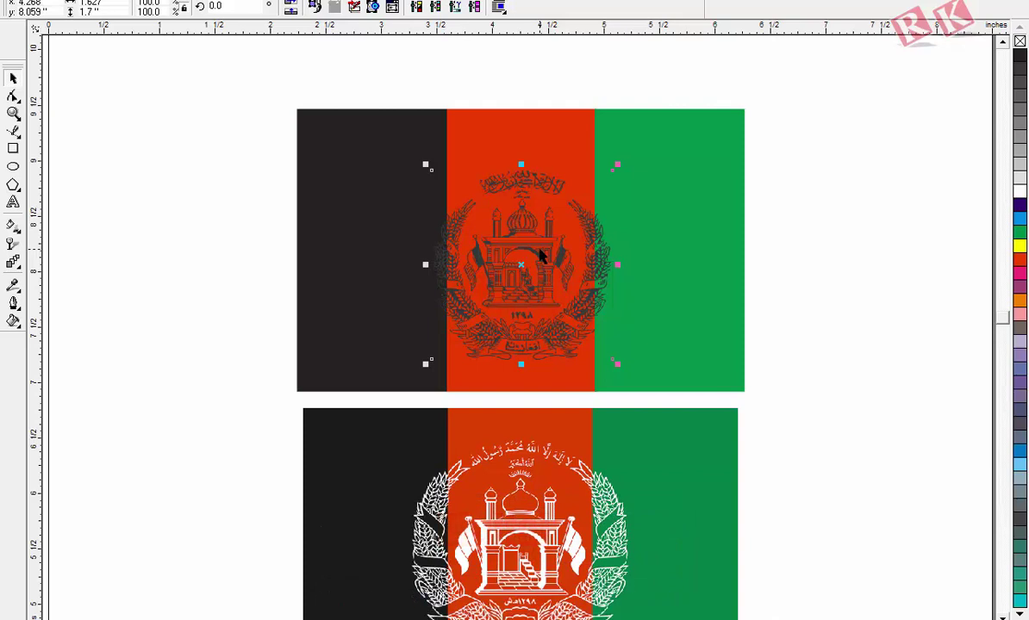
left_click(821, 372)
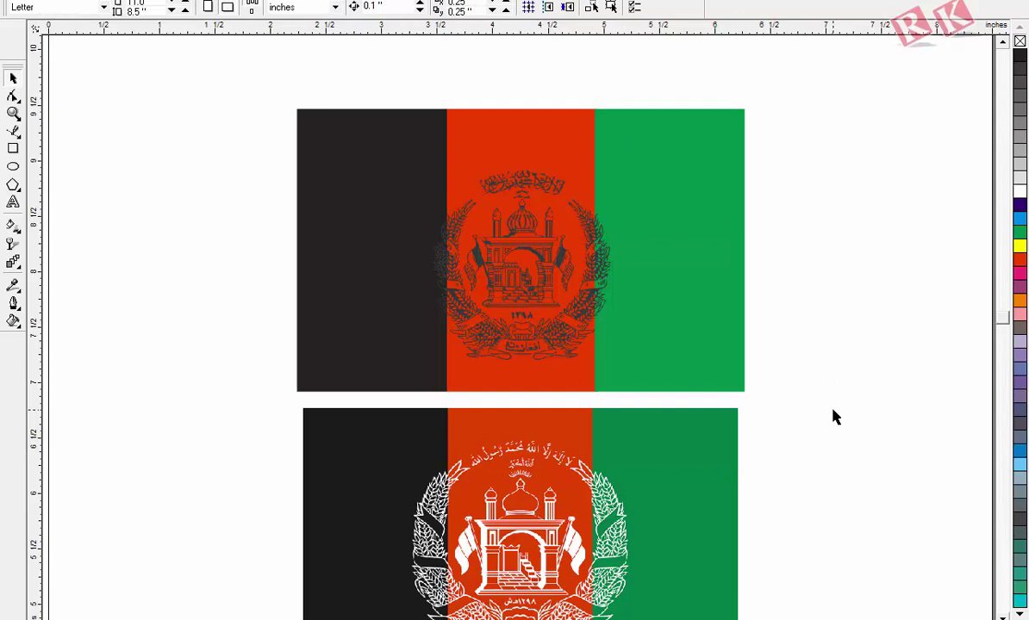
- Draw a rectangle of about 4.06 by 2.42 inches around the Bangladeshi reference flag and move it directly above the flag
key("F4")
key("F2")
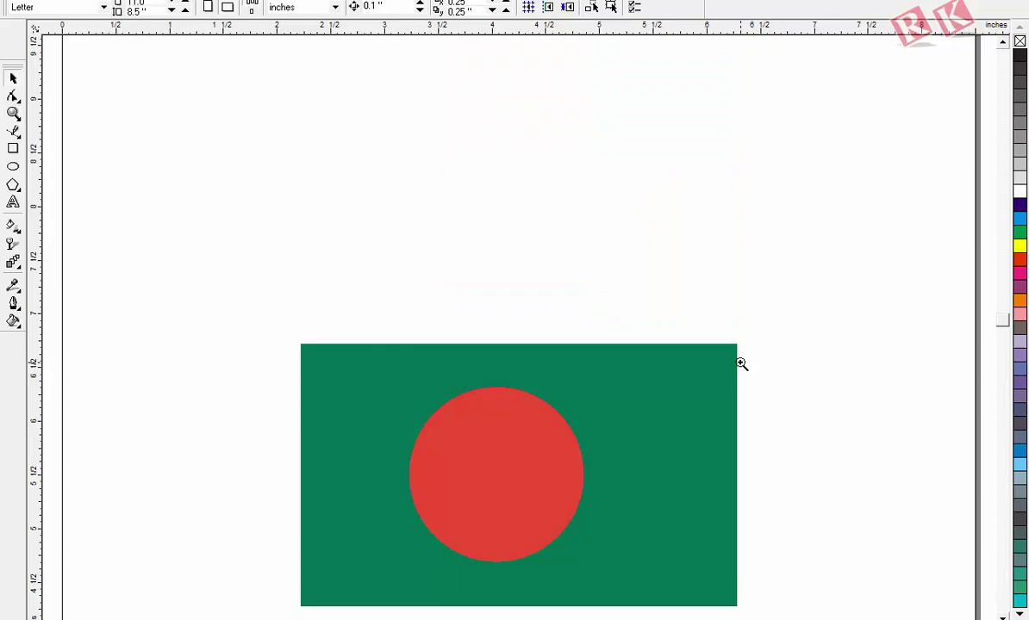
key("F3")
left_click_drag(608, 503, 610, 505)
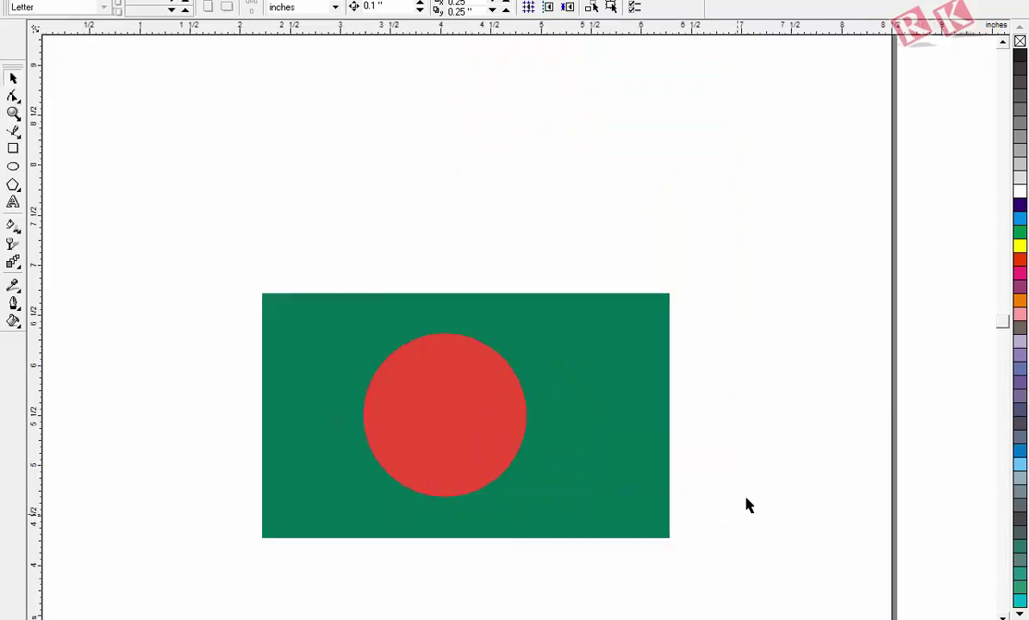
left_click(13, 149)
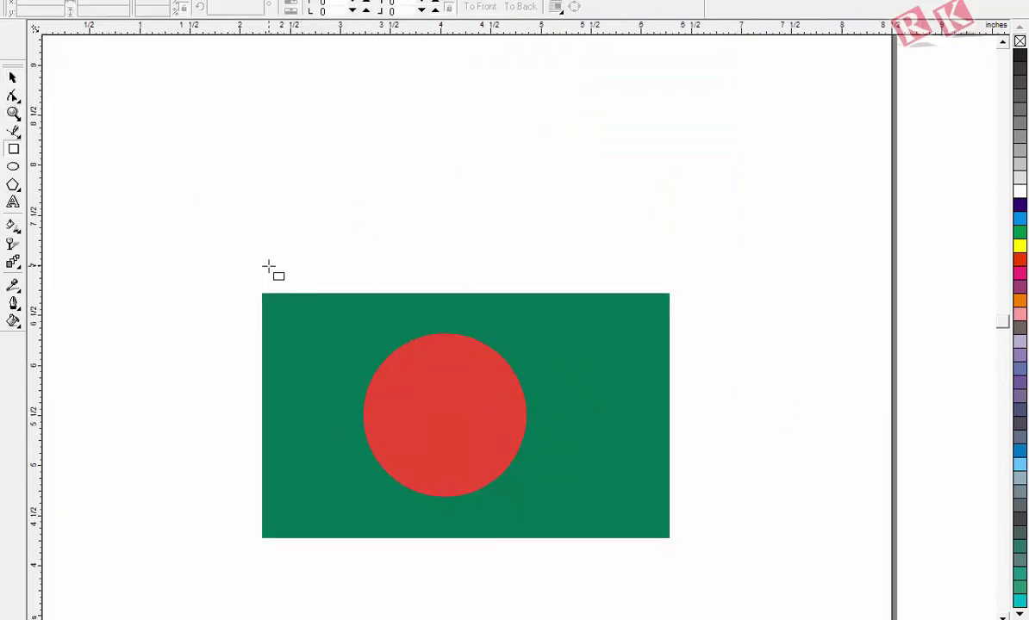
left_click_drag(263, 294, 670, 538)
left_click(11, 79)
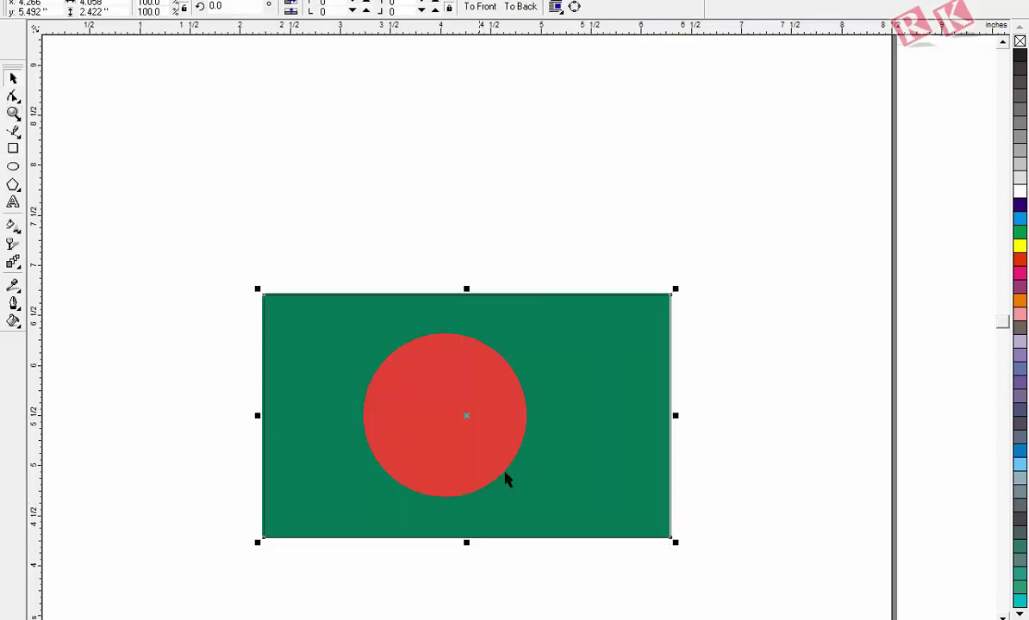
left_click_drag(466, 425, 466, 140)
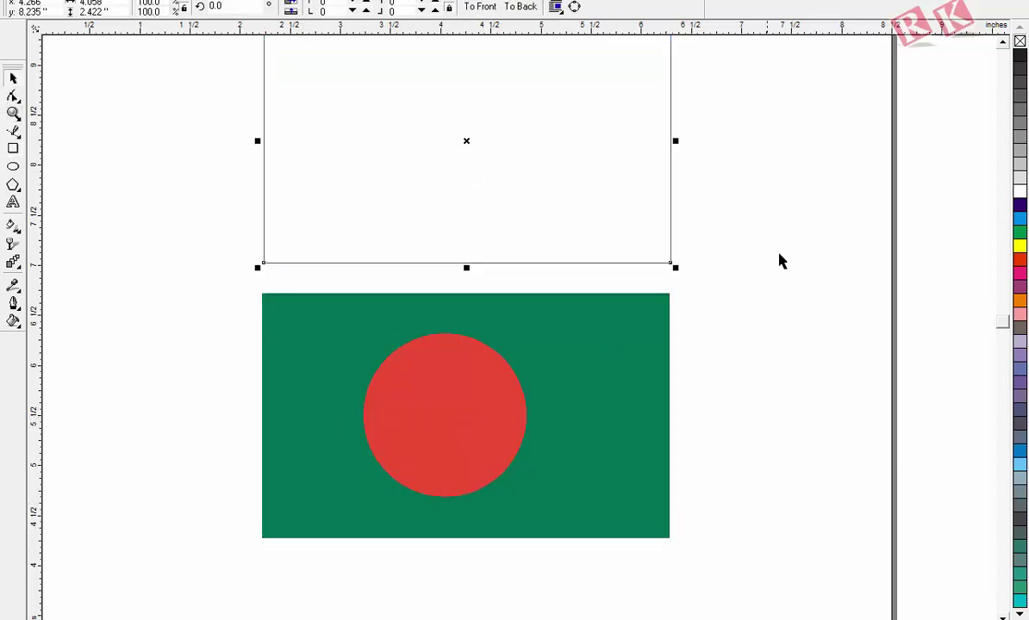
key("F3")
key("z")
left_click_drag(358, 127, 712, 495)
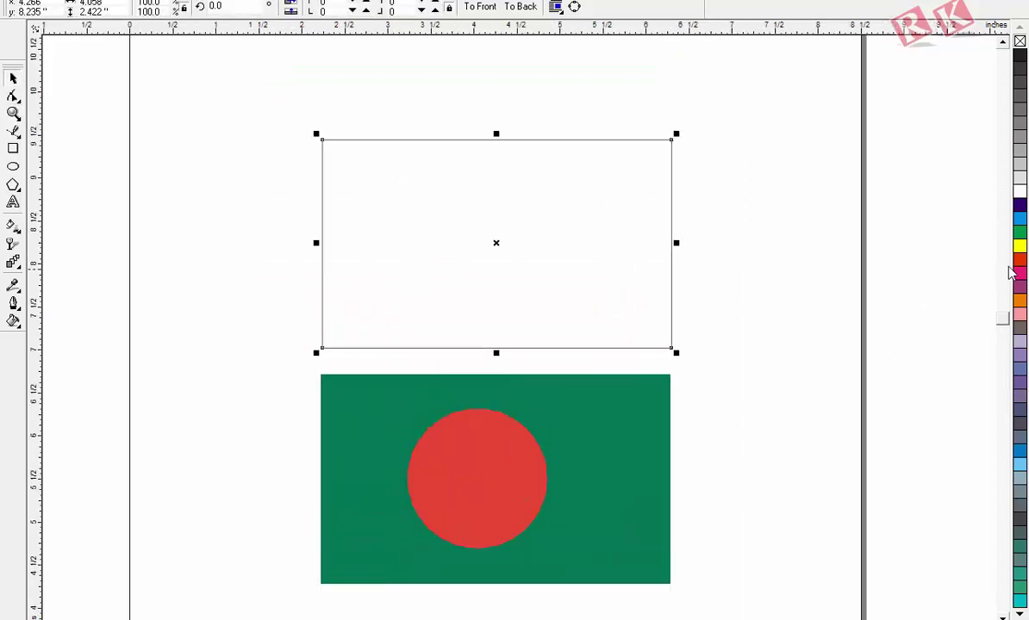
- Fill the new rectangle with a green shade slightly darker than the standard palette green
left_click(1020, 232)
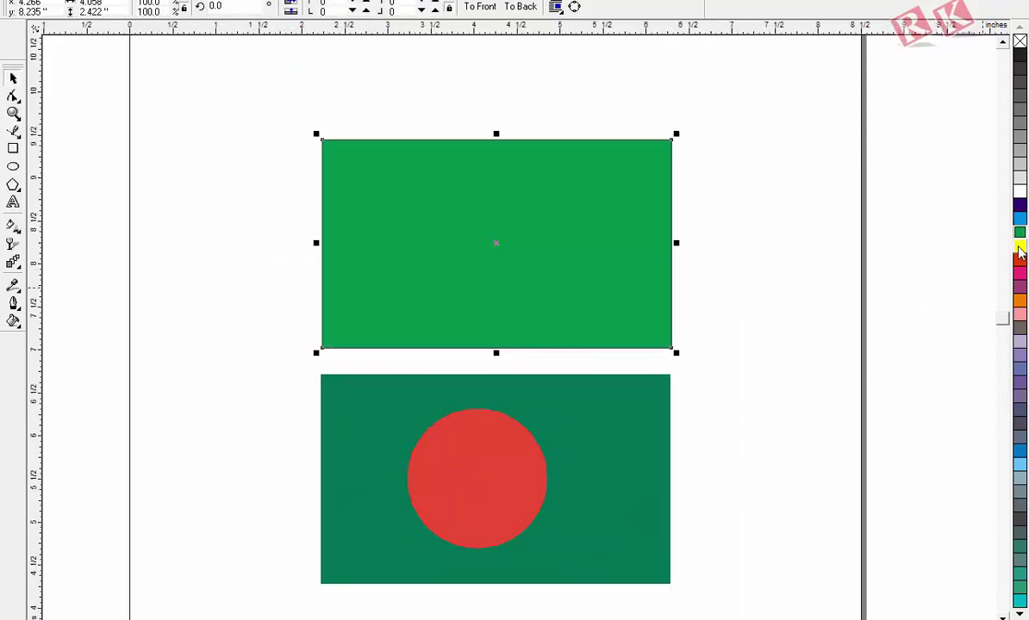
left_click_drag(1021, 238, 985, 276)
left_click(724, 285)
left_click(461, 242)
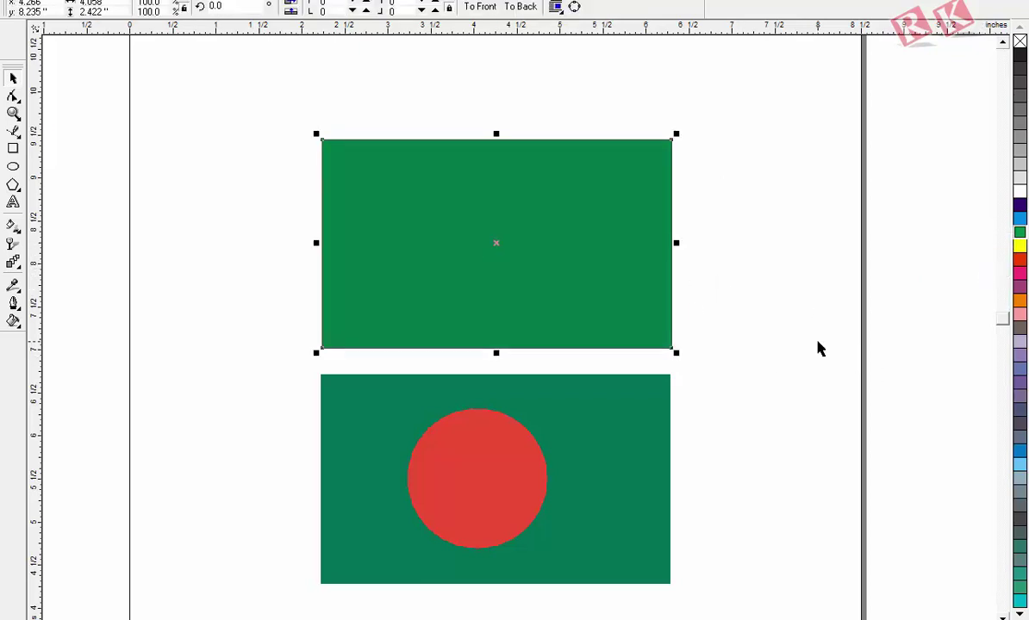
- Draw a circle about 1.55 inches across beside the green rectangle and fill it red
key("F7")
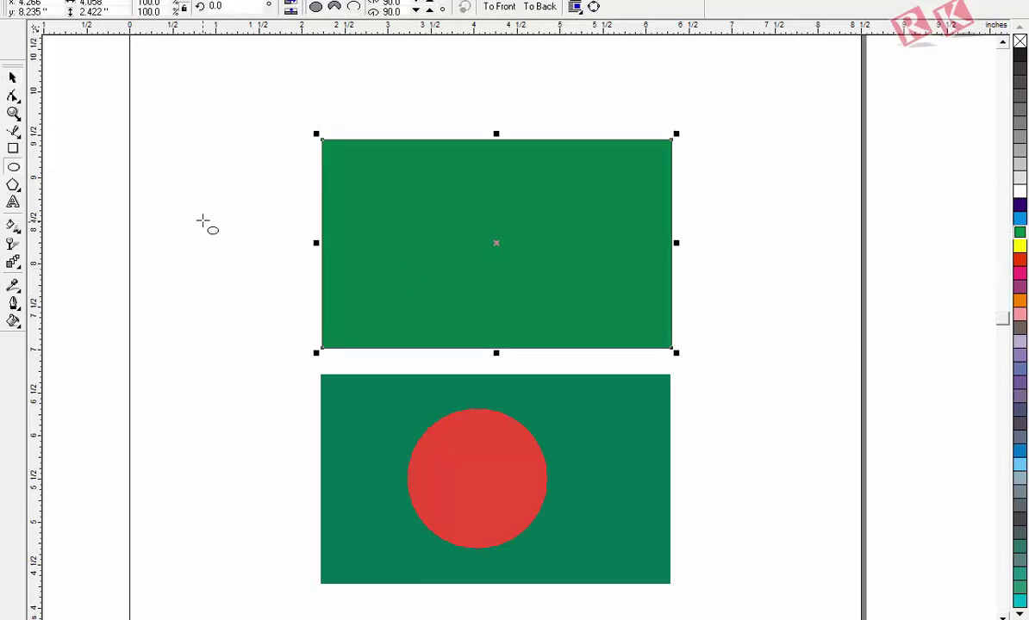
left_click_drag(203, 220, 270, 276)
left_click(12, 78)
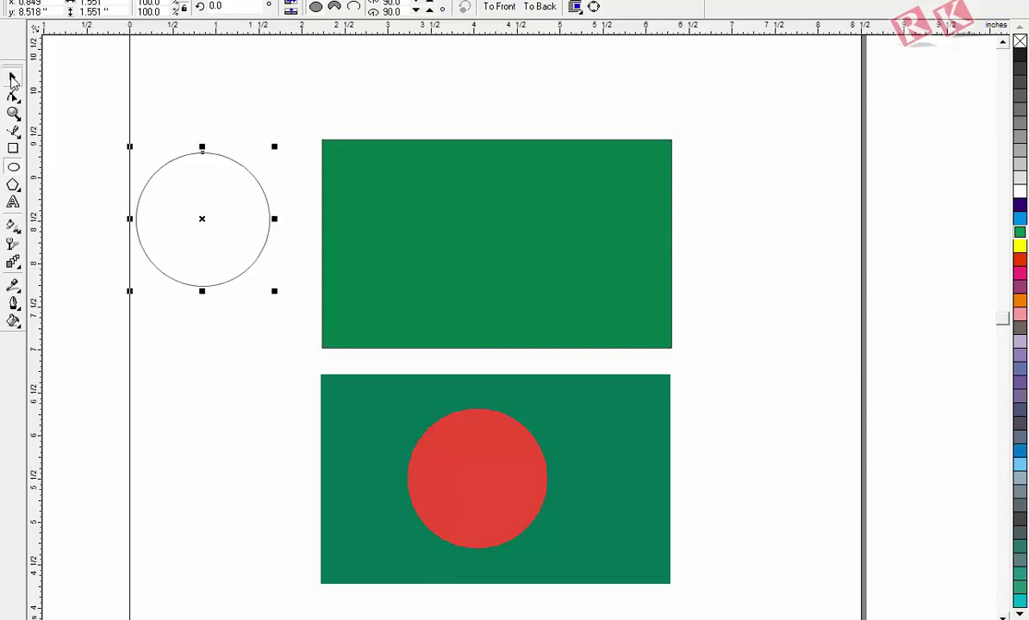
left_click(1021, 260)
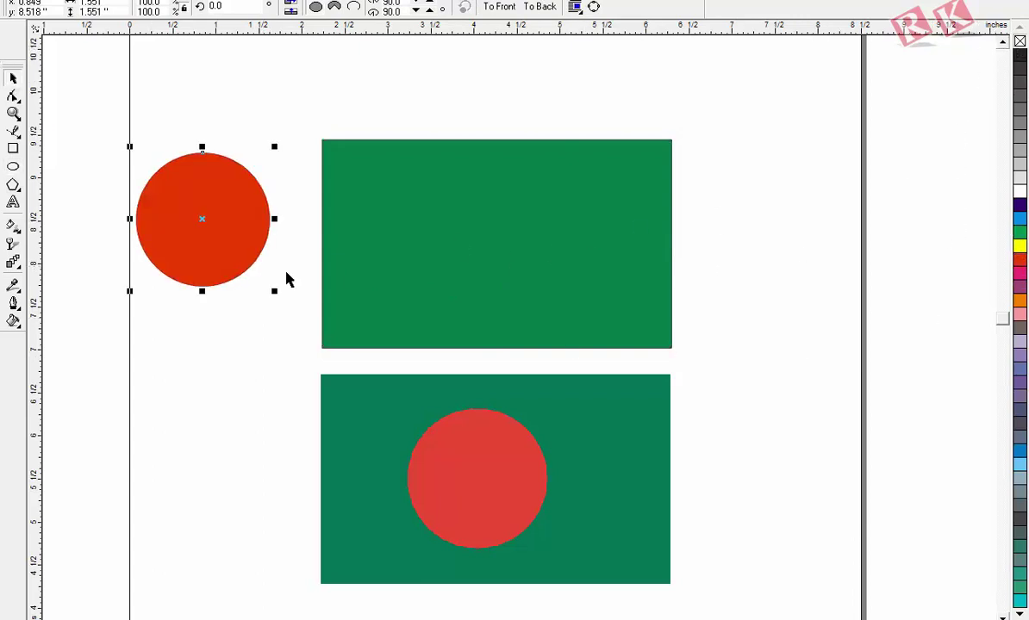
- Move the red circle onto the green rectangle, slightly left of its centre as in the reference flag
left_click(189, 246)
left_click(534, 267, "shift")
left_click_drag(203, 245, 457, 270)
left_click(759, 257)
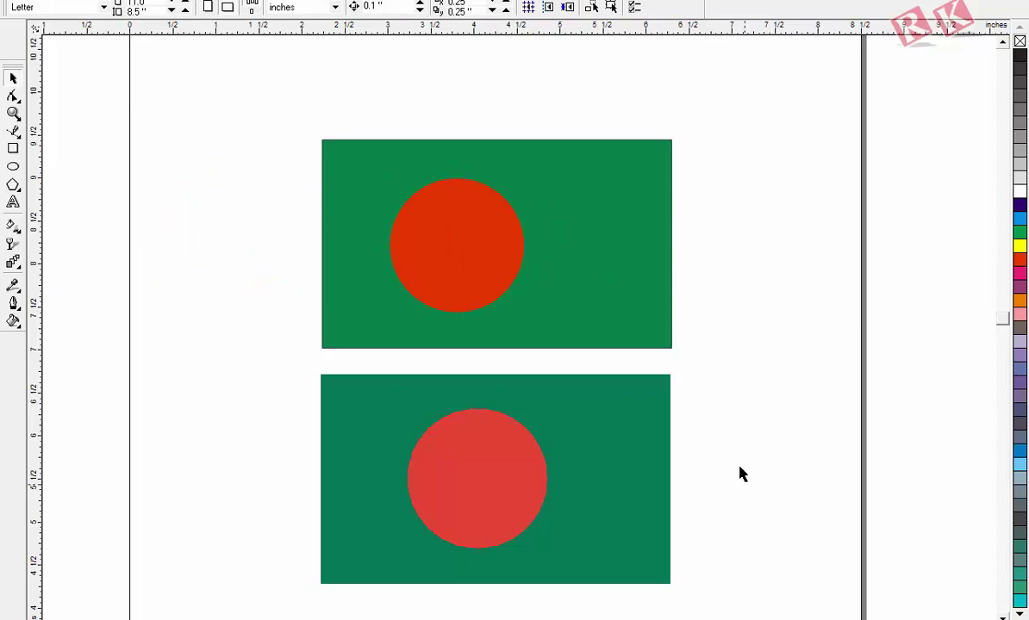
- Recolour the rectangle behind the red circle with a darker green shade
left_click(613, 328)
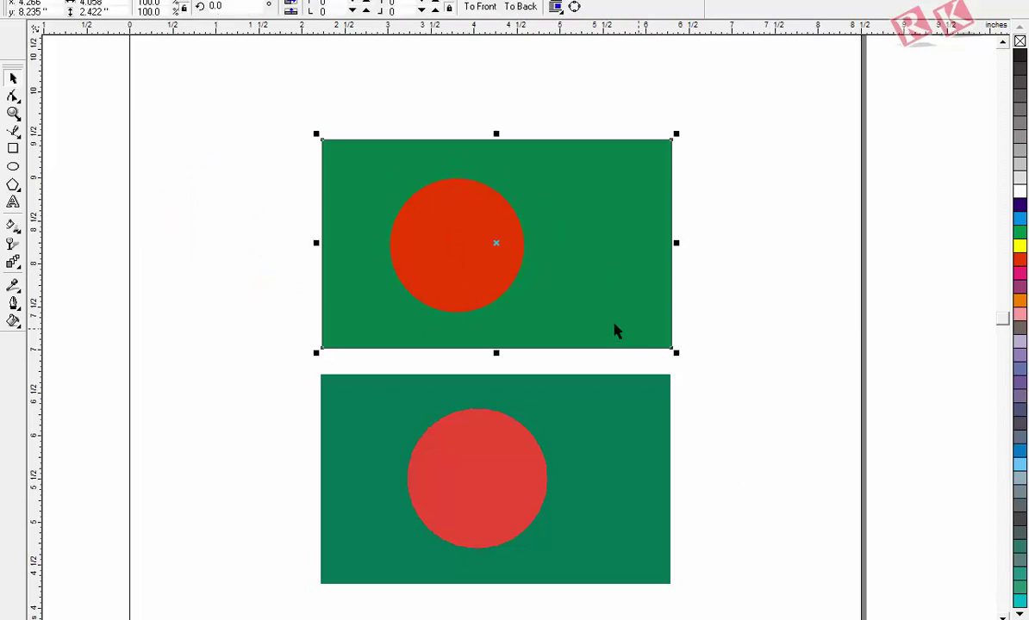
left_click(1019, 235)
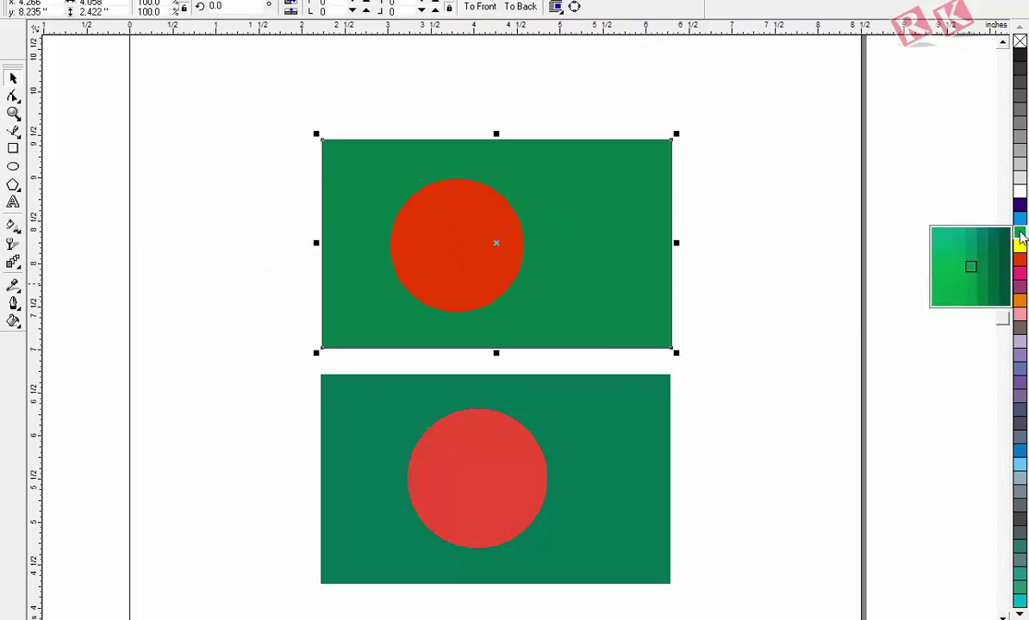
left_click(992, 273)
left_click(849, 286)
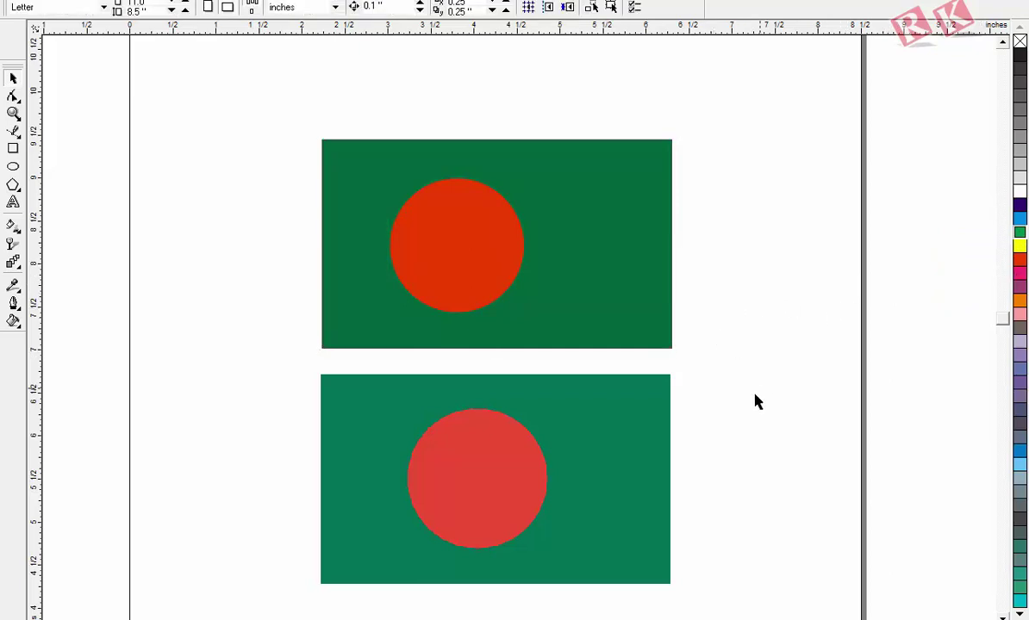
- Enlarge the red circle slightly and shift it a little to the right to match the reference flag
left_click(495, 276)
left_click_drag(528, 318, 536, 323)
left_click_drag(482, 287, 494, 281)
left_click(769, 337)
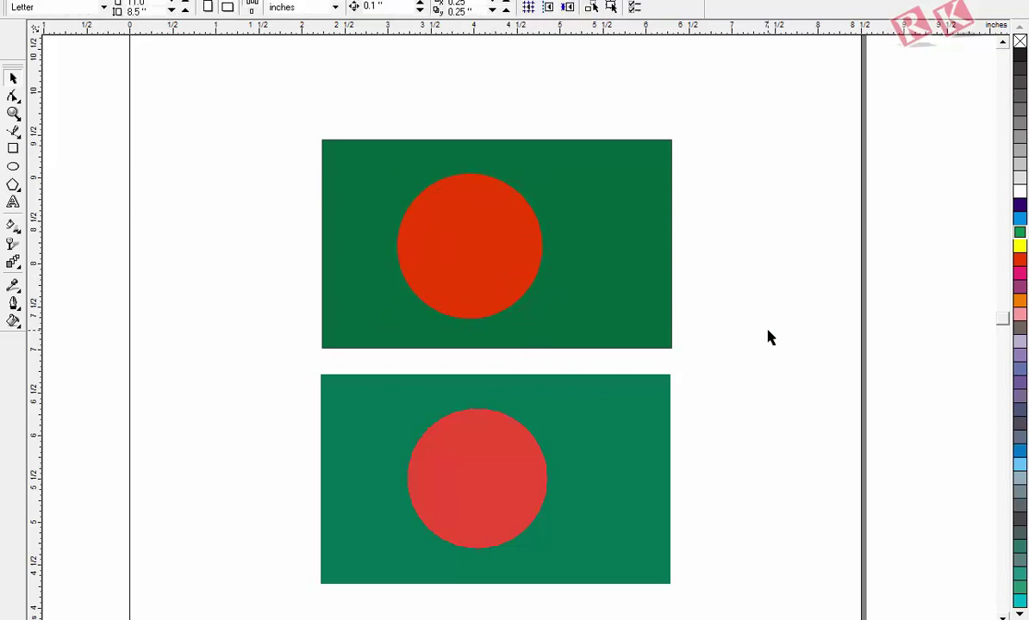
- Draw a rectangle of about 3.98 by 2.42 inches around the Iranian reference flag and move it directly above the flag
key("F3")
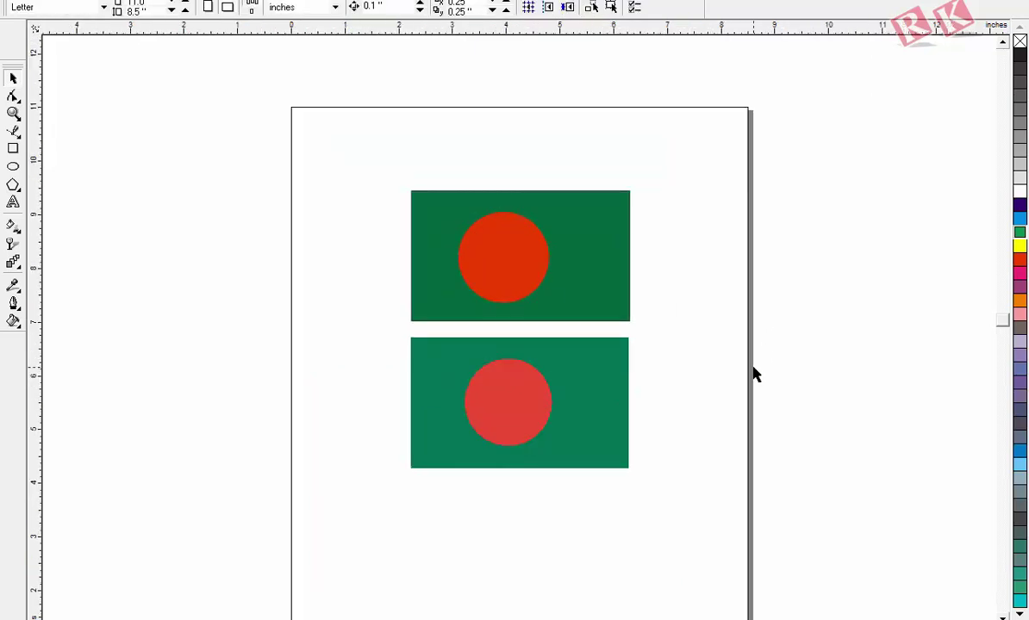
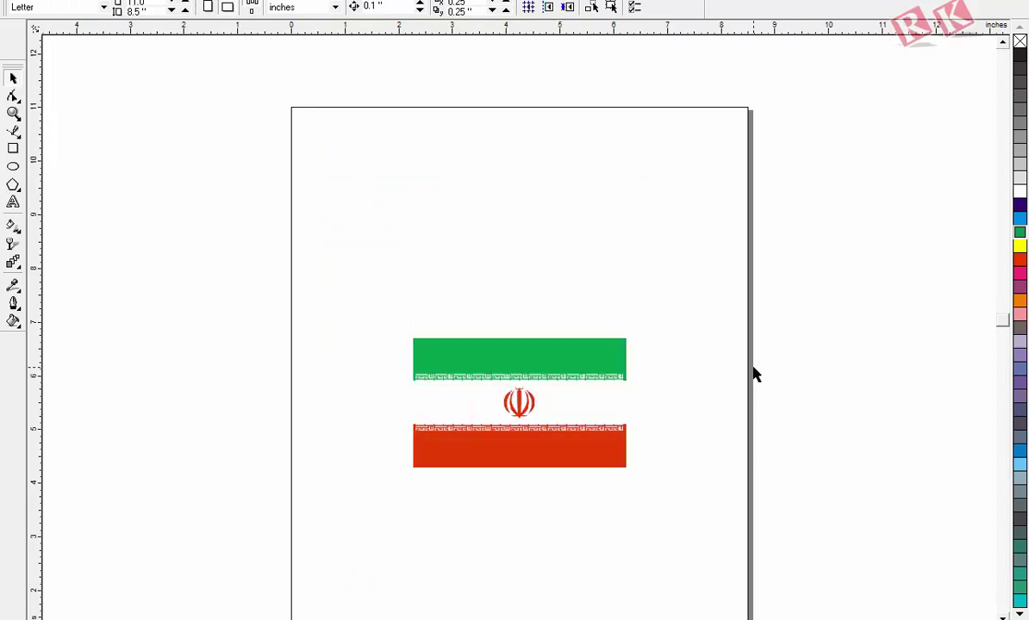
key("z")
left_click_drag(363, 184, 699, 489)
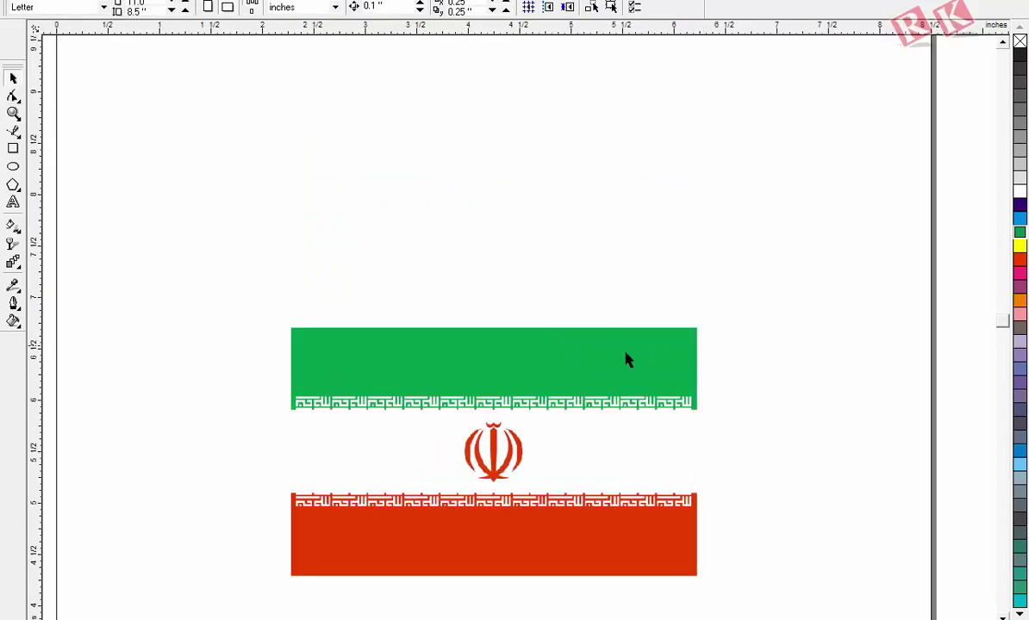
key("z")
left_click_drag(244, 77, 800, 575)
left_click(13, 148)
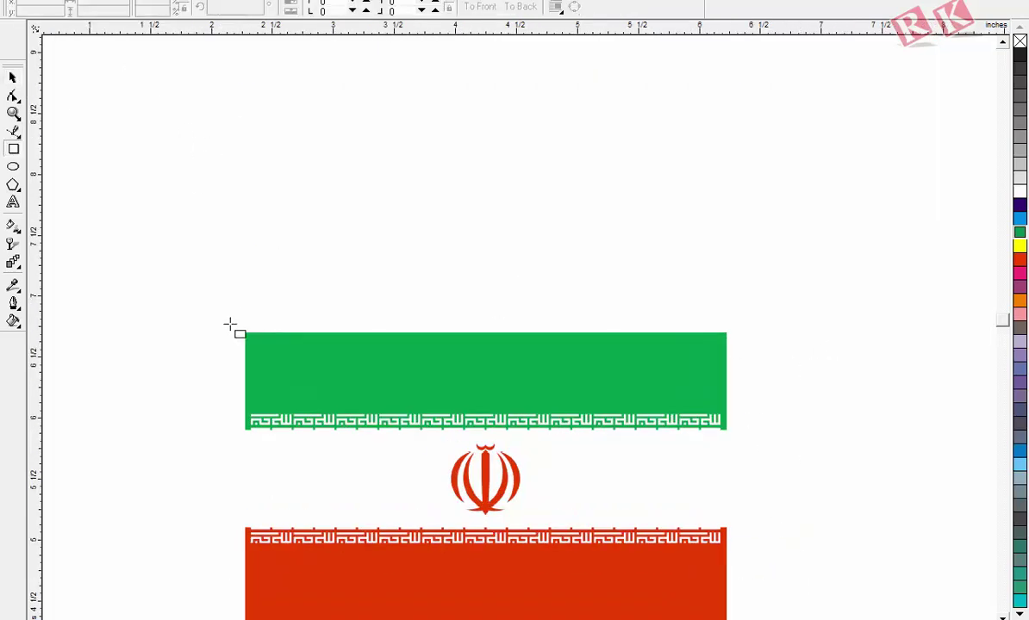
scroll(236, 331, "down", 1)
left_click_drag(290, 328, 361, 471)
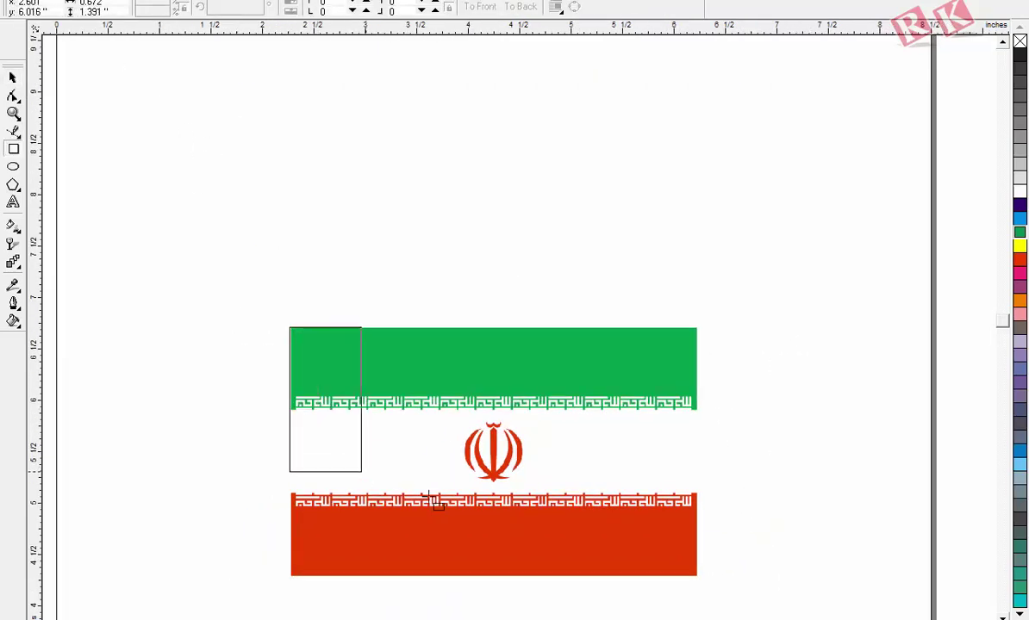
left_click_drag(428, 498, 698, 576)
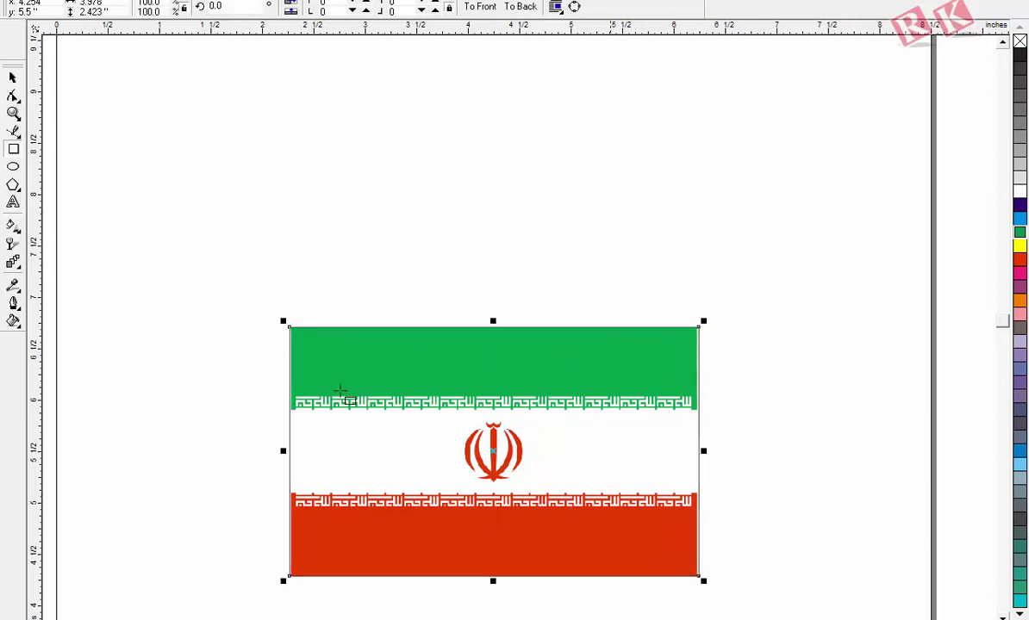
key("space")
left_click_drag(496, 452, 508, 182)
- Add a copy of the rectangle reduced to about 0.72 inches high as the bottom stripe, and duplicate that stripe along the top edge
left_click_drag(361, 141, 680, 457)
left_click_drag(517, 130, 520, 301)
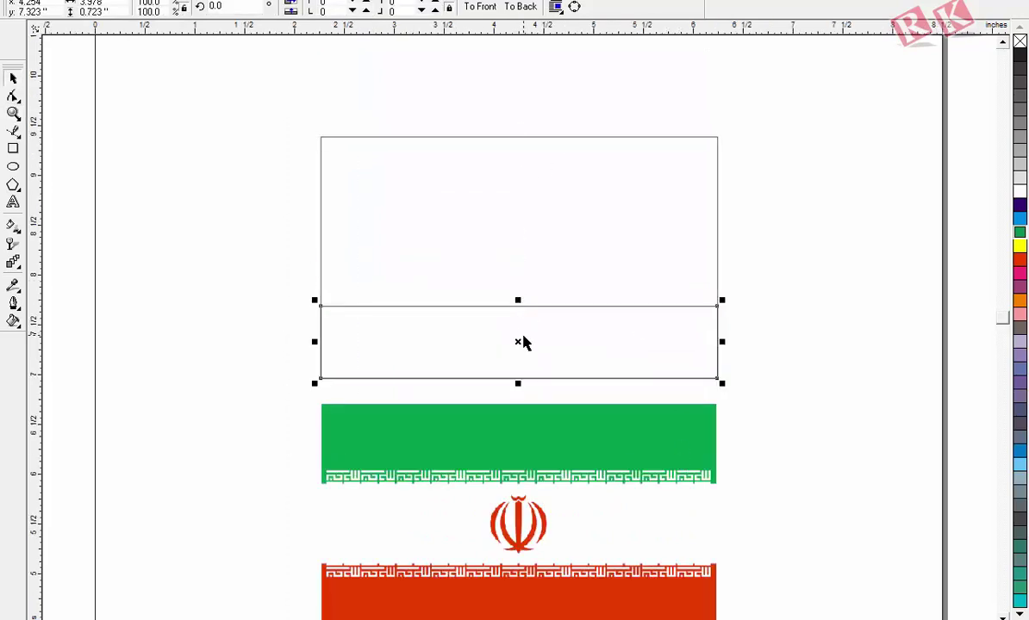
left_click_drag(524, 342, 517, 175)
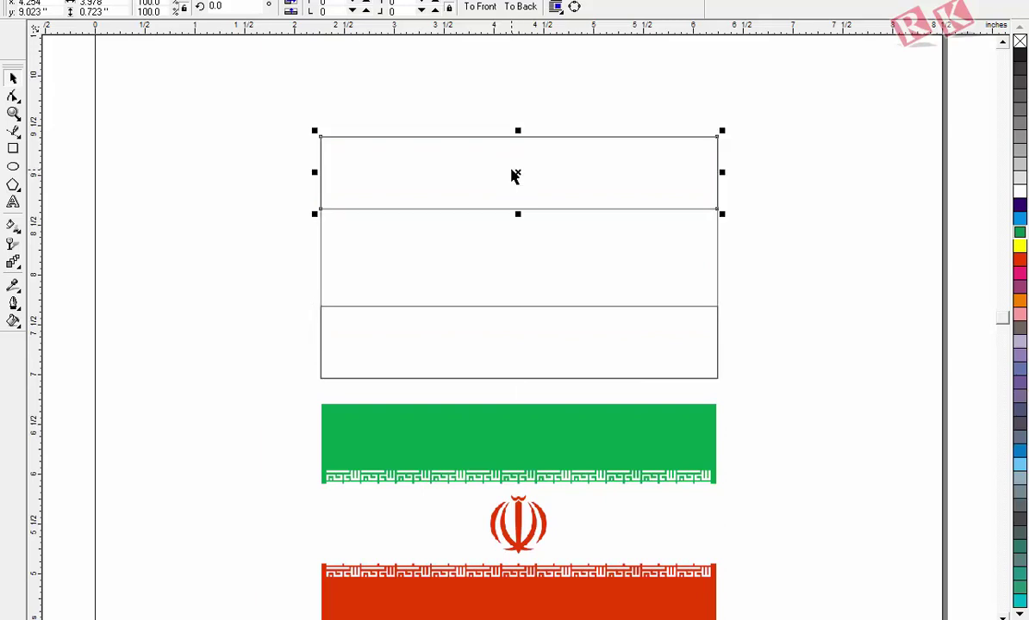
- Fill the new Iranian flag's bottom stripe red and its top stripe green
left_click(740, 306)
left_click(630, 313)
left_click(1020, 261)
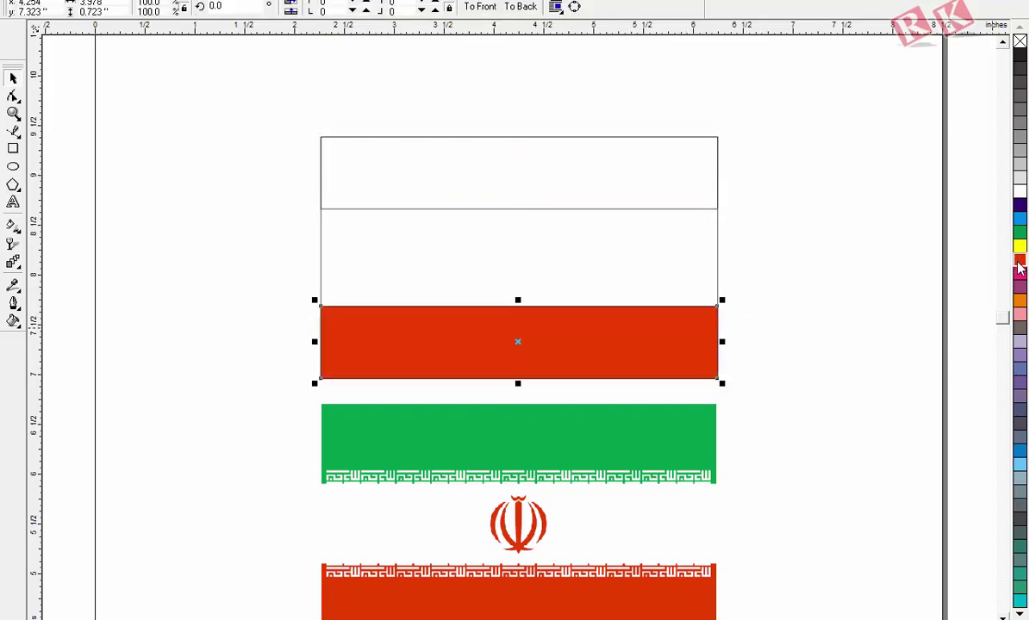
left_click(675, 209)
left_click(1020, 232)
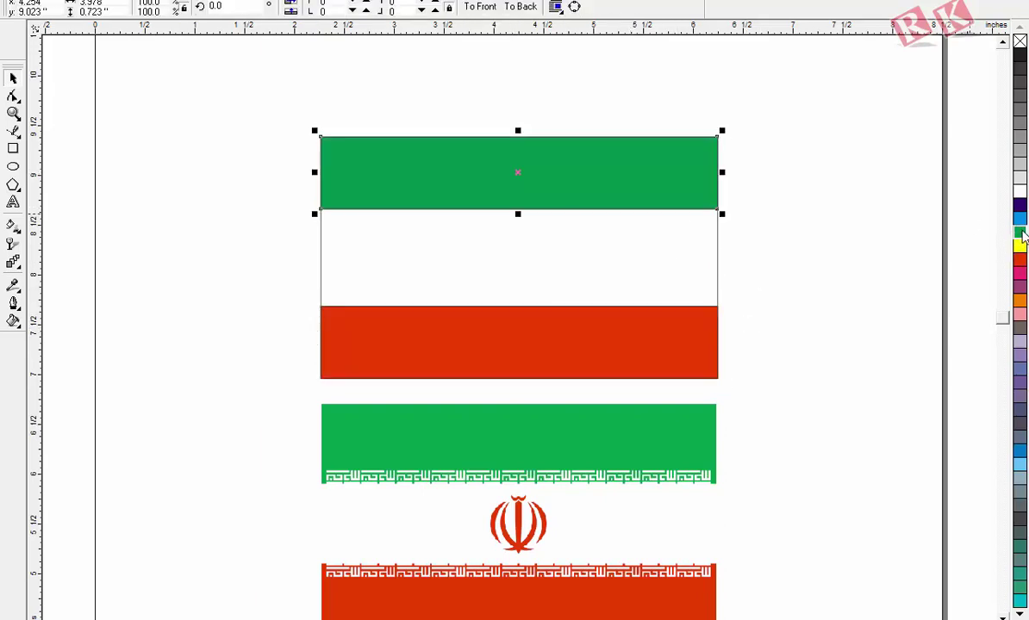
- Fill the flag's upper stripe with green and remove the outlines of the green and red stripes
left_click_drag(1022, 237, 960, 269)
left_click(868, 264)
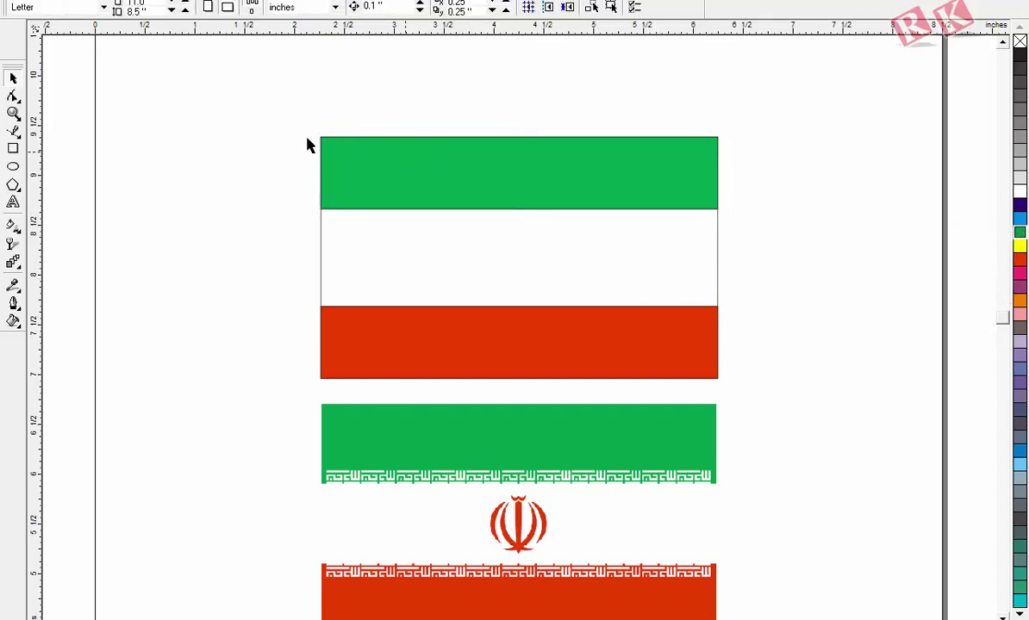
left_click_drag(239, 121, 723, 367)
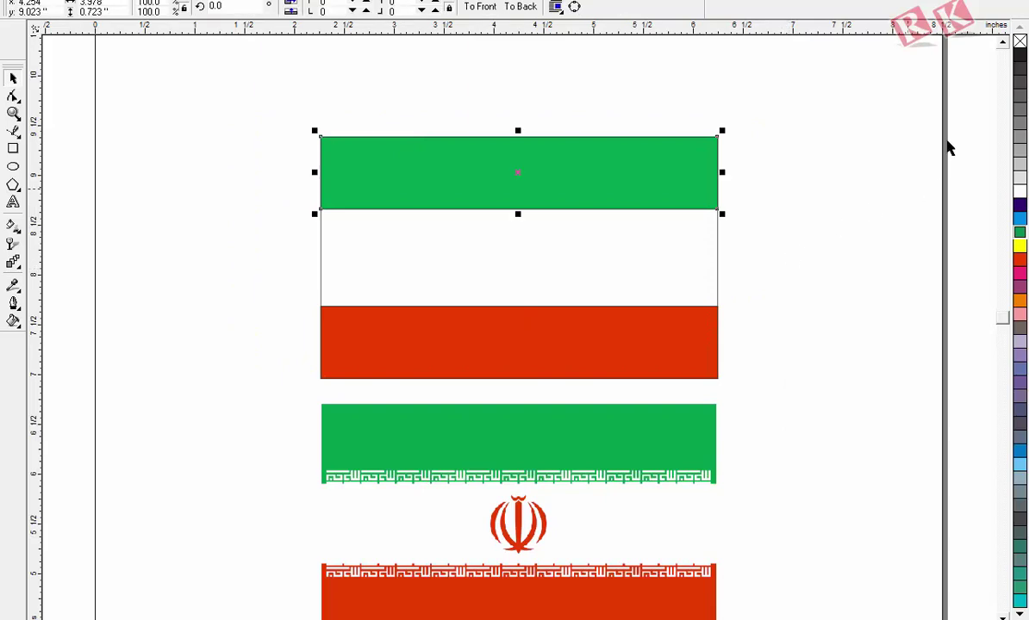
right_click(1020, 43)
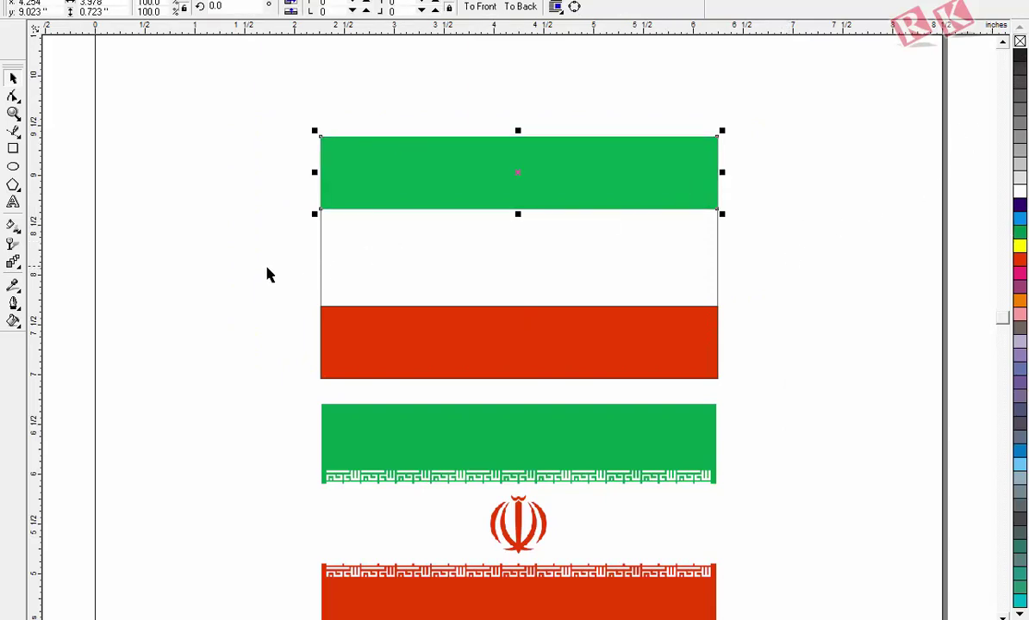
left_click_drag(267, 274, 776, 413)
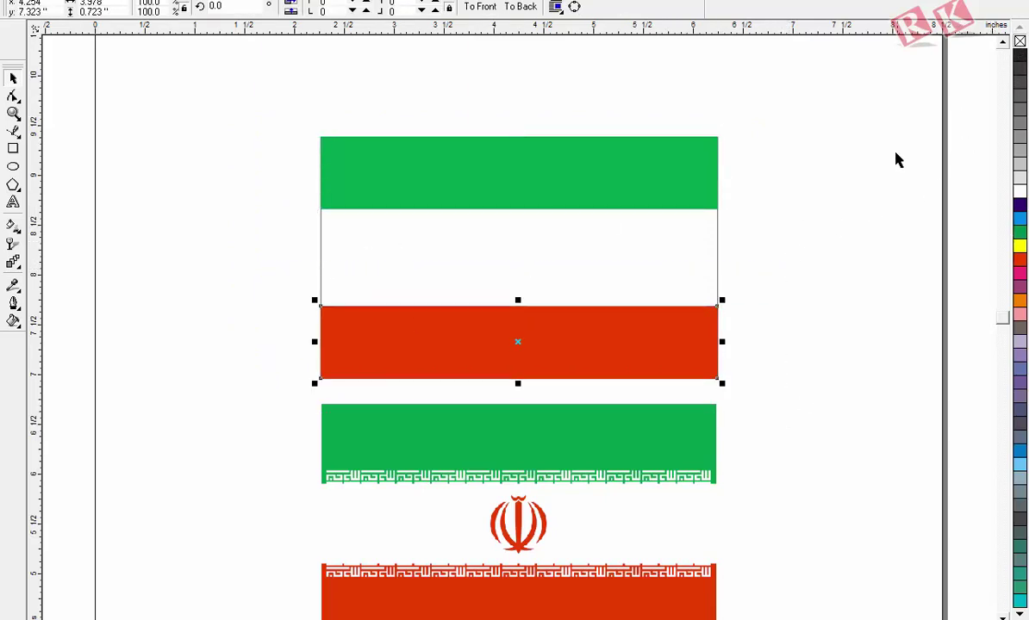
key("Escape")
- Trace the U-shaped stroke at the right end of the green stripe's pattern, about 0.072 by 0.079 inches
key("z")
left_click_drag(497, 426, 755, 524)
left_click(659, 416)
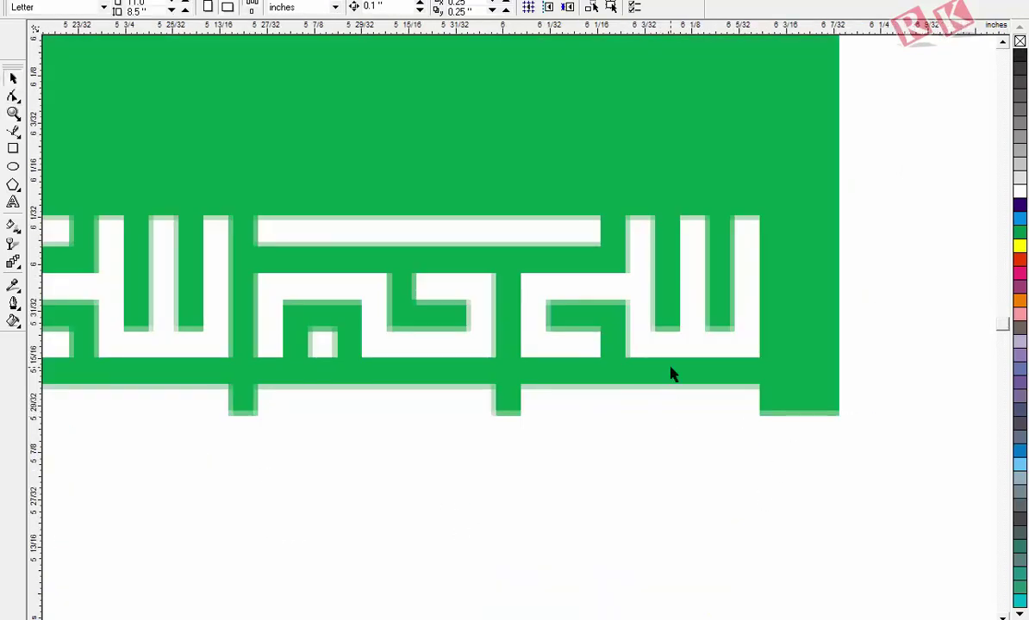
left_click(13, 131)
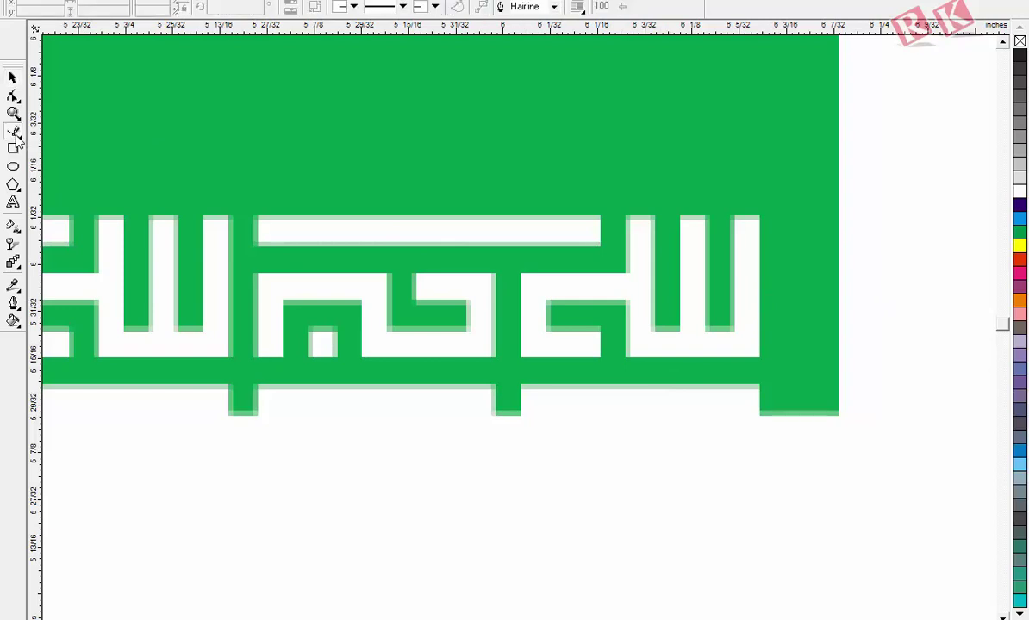
left_click(745, 224)
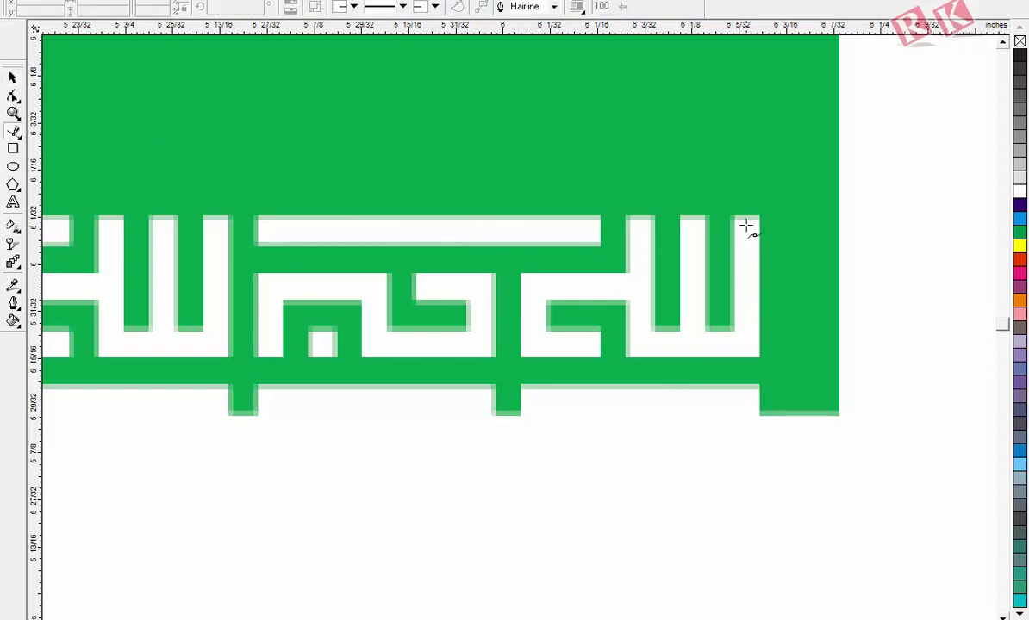
left_click(746, 344)
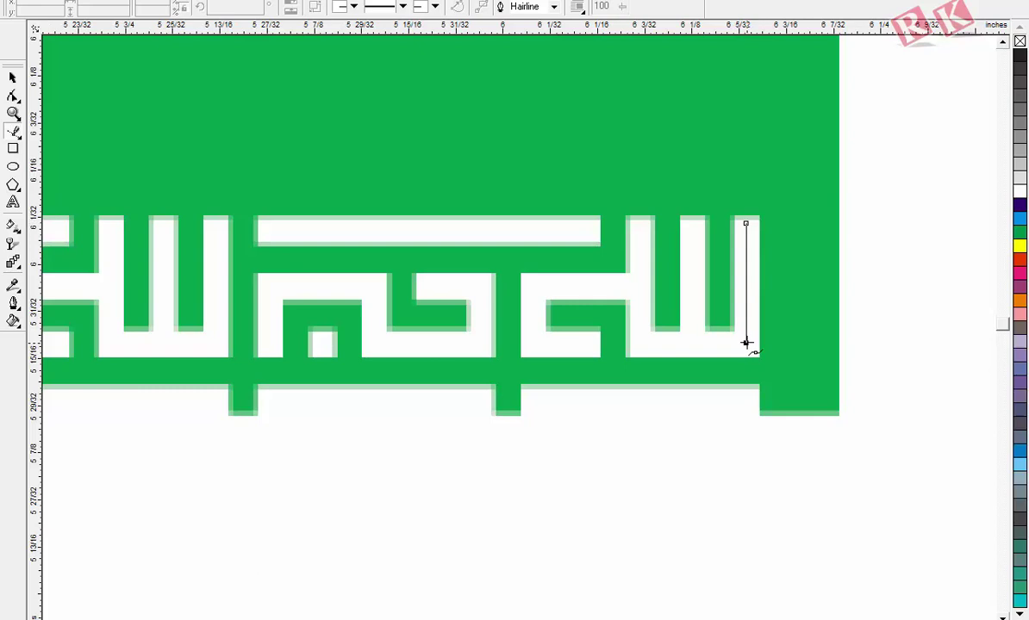
left_click(691, 344)
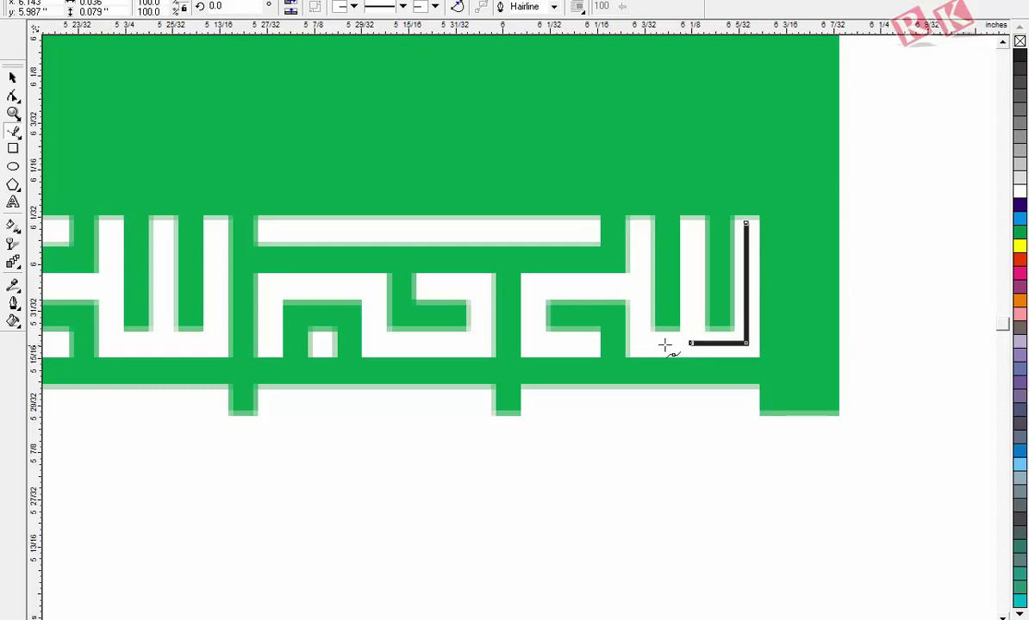
left_click(636, 344)
left_click(636, 228)
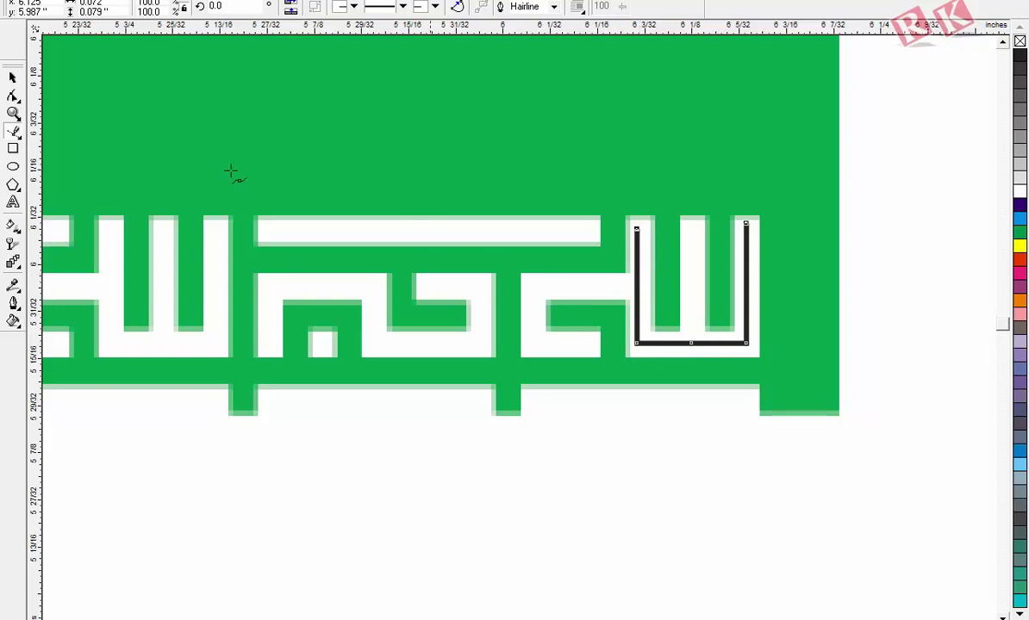
left_click(13, 78)
- Trace the hook-shaped stroke branching left from the U, about 0.068 inches wide, with a straight lower bar about 0.039 inches long
left_click(13, 131)
left_click(636, 285)
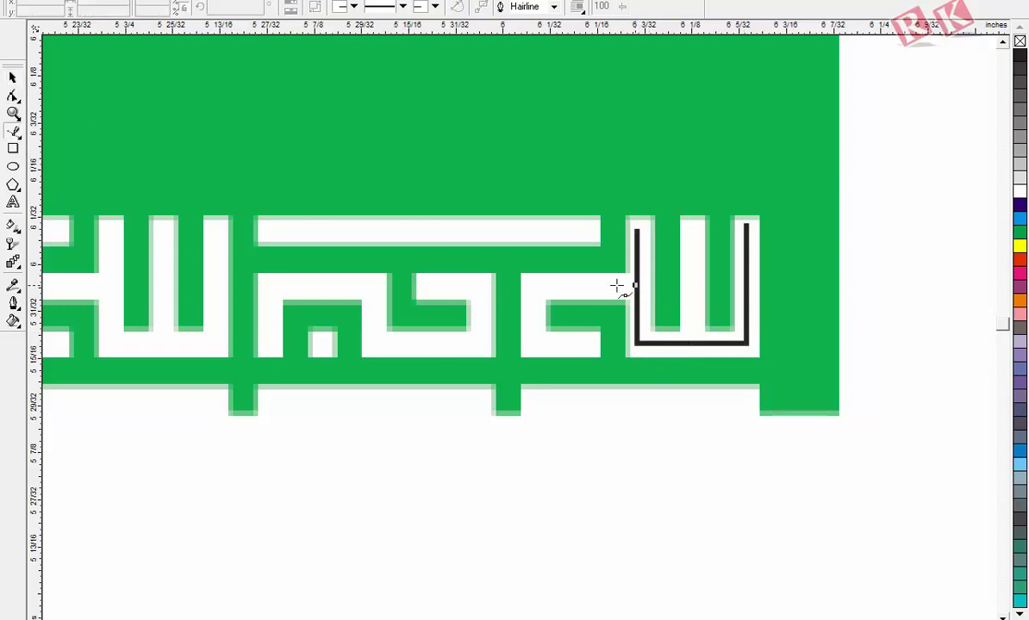
left_click(532, 285)
left_click(533, 343)
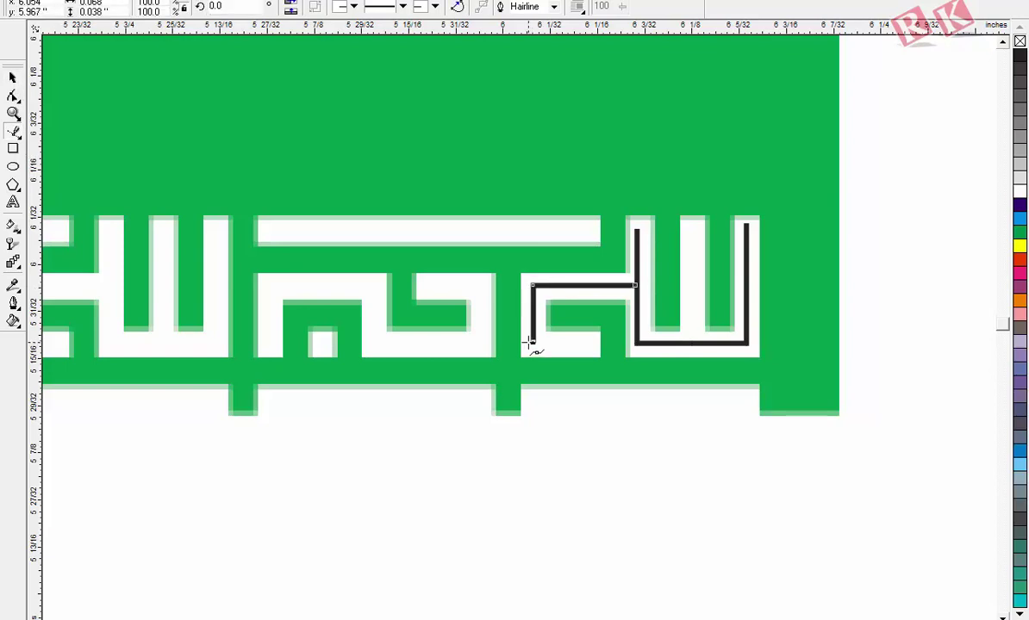
left_click(595, 340)
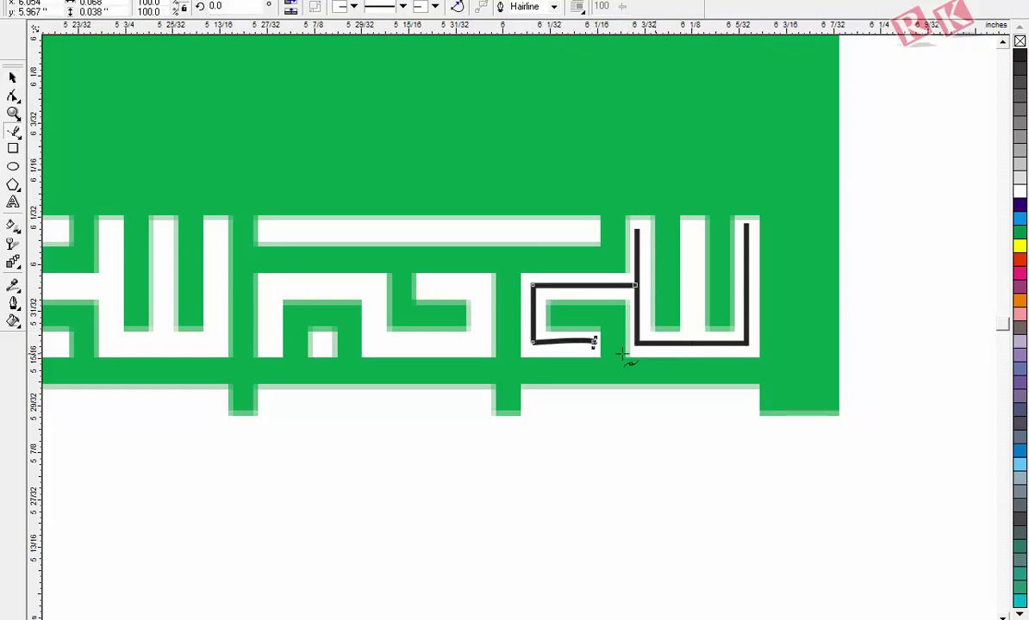
key("ctrl+z")
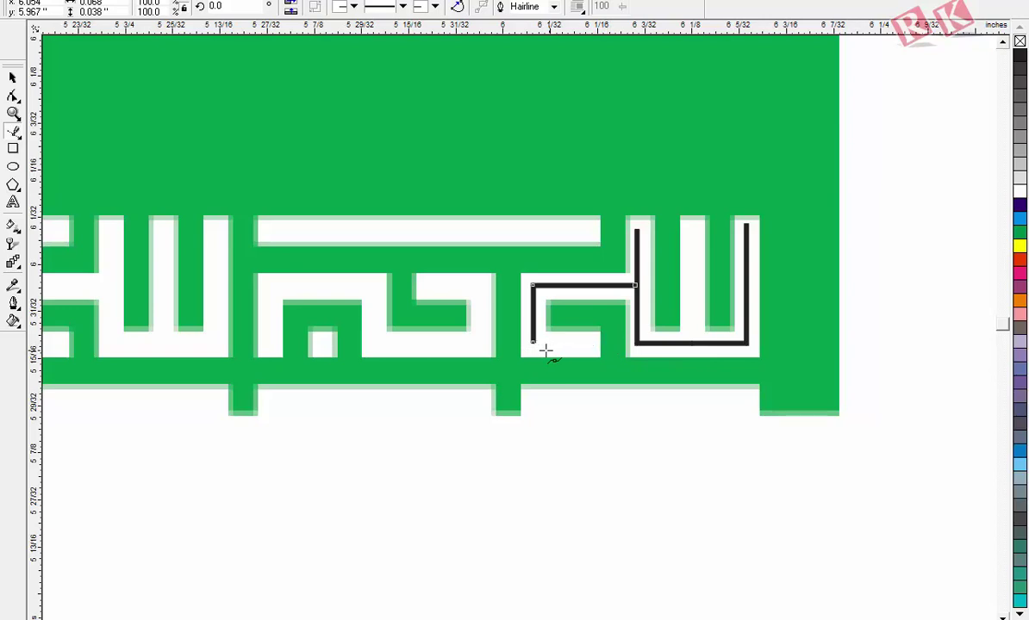
left_click(593, 344)
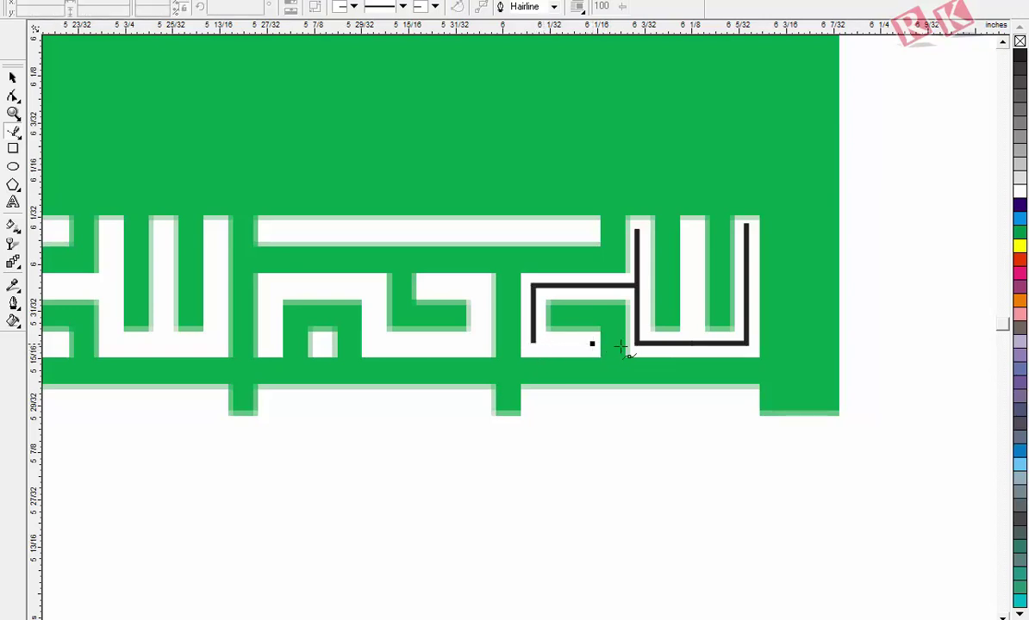
left_click(534, 345)
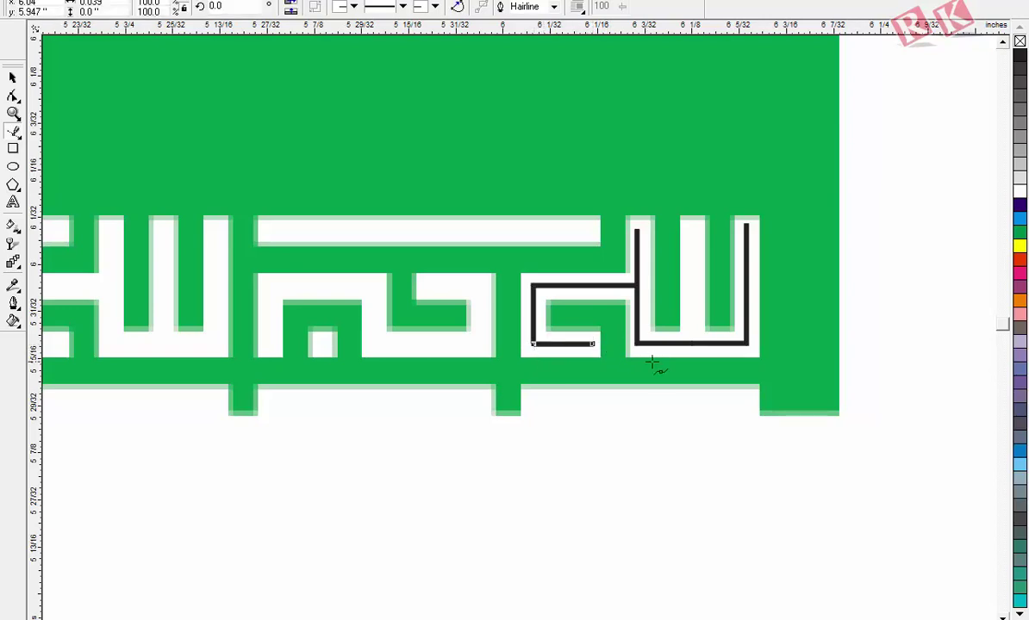
- Draw the vertical stroke in the middle of the U, about 0.076 inches tall
left_click(688, 231)
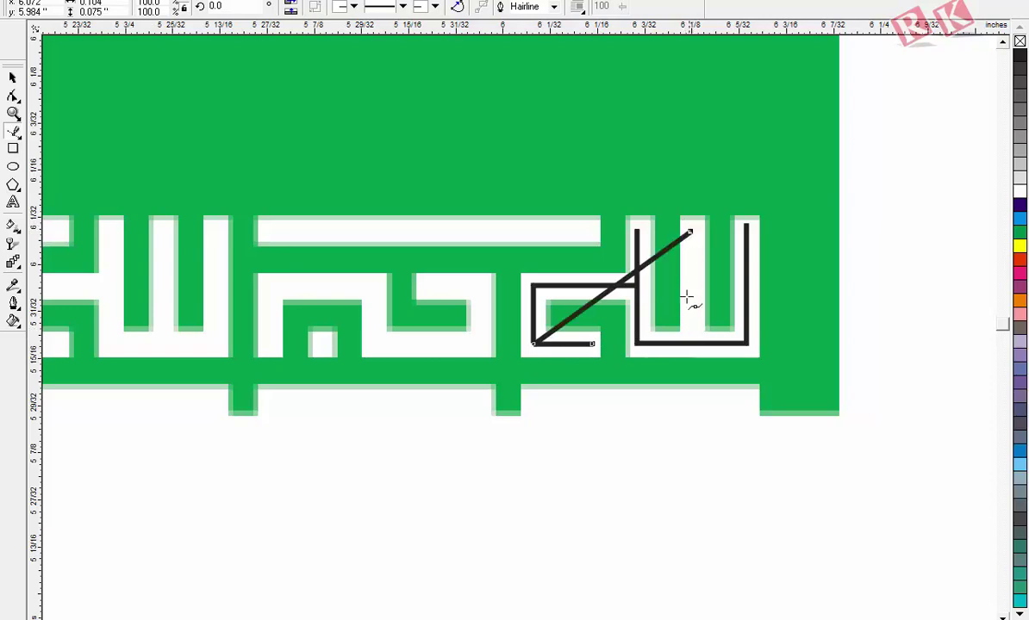
key("ctrl+z")
left_click(13, 77)
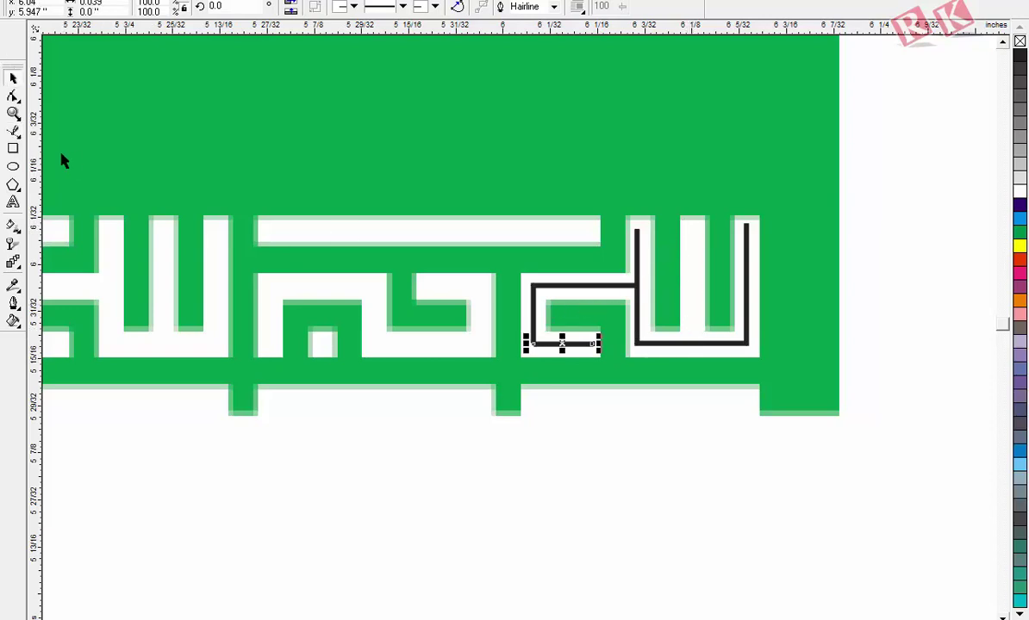
left_click(14, 131)
left_click(691, 224)
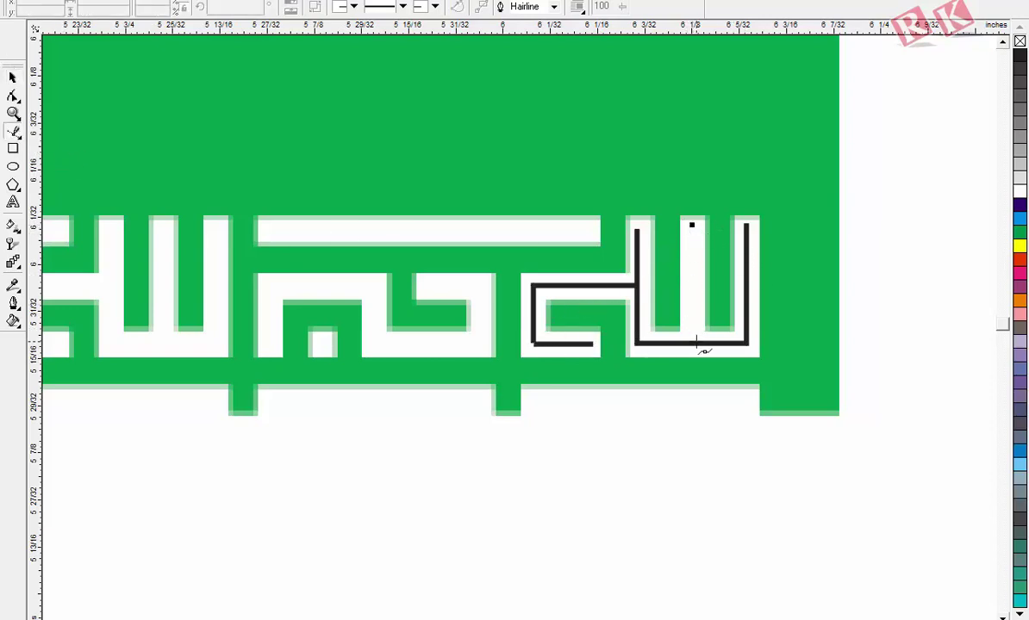
left_click(692, 340)
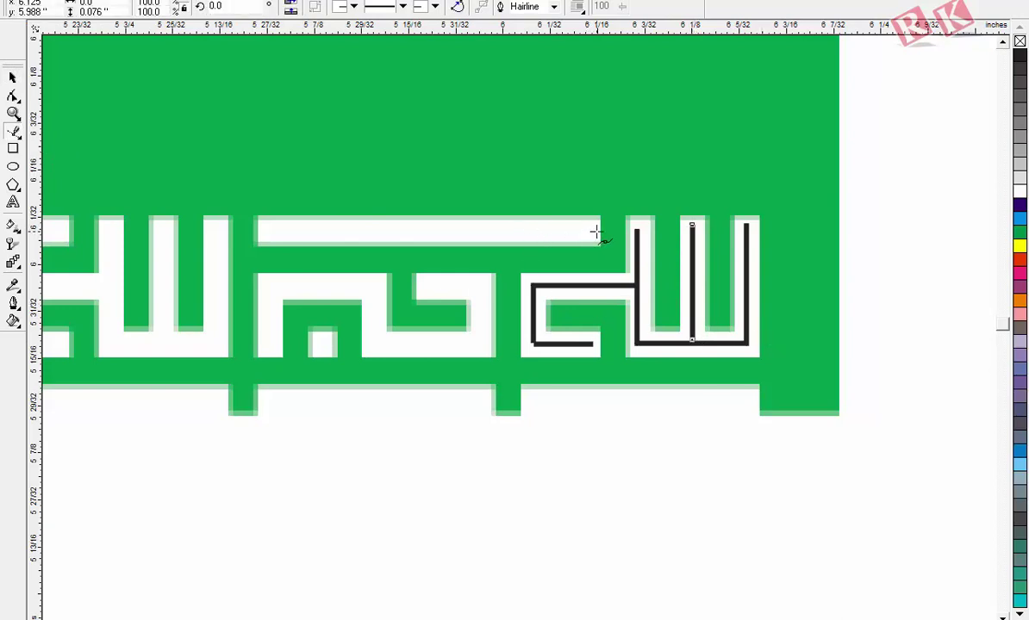
- Trace the long horizontal bar left of the U with a straight line about 0.224 inches long
left_click(596, 231)
key("ctrl+z")
left_click(595, 232)
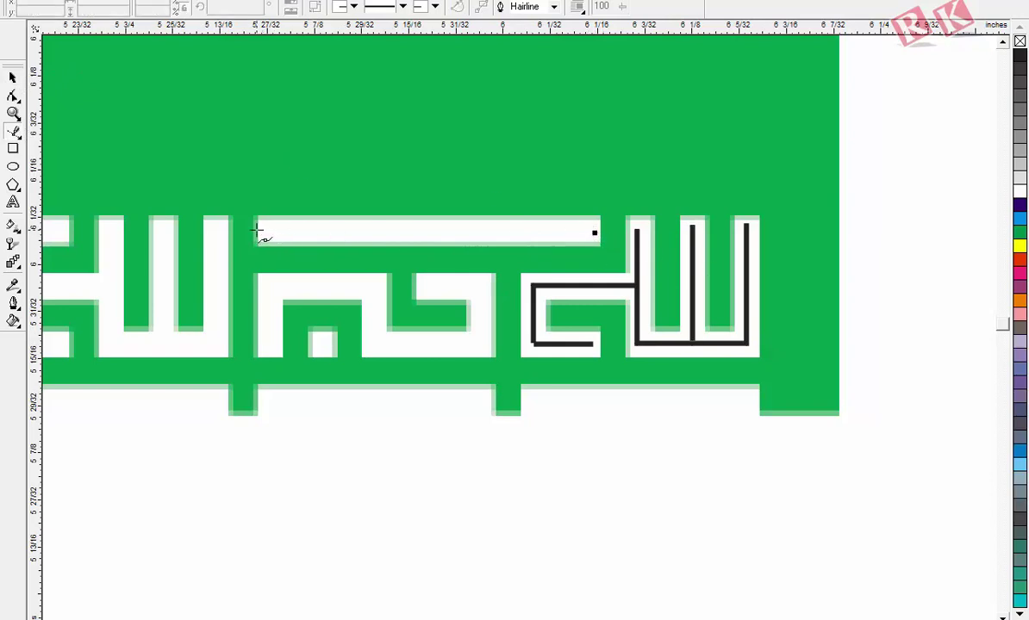
left_click(257, 233)
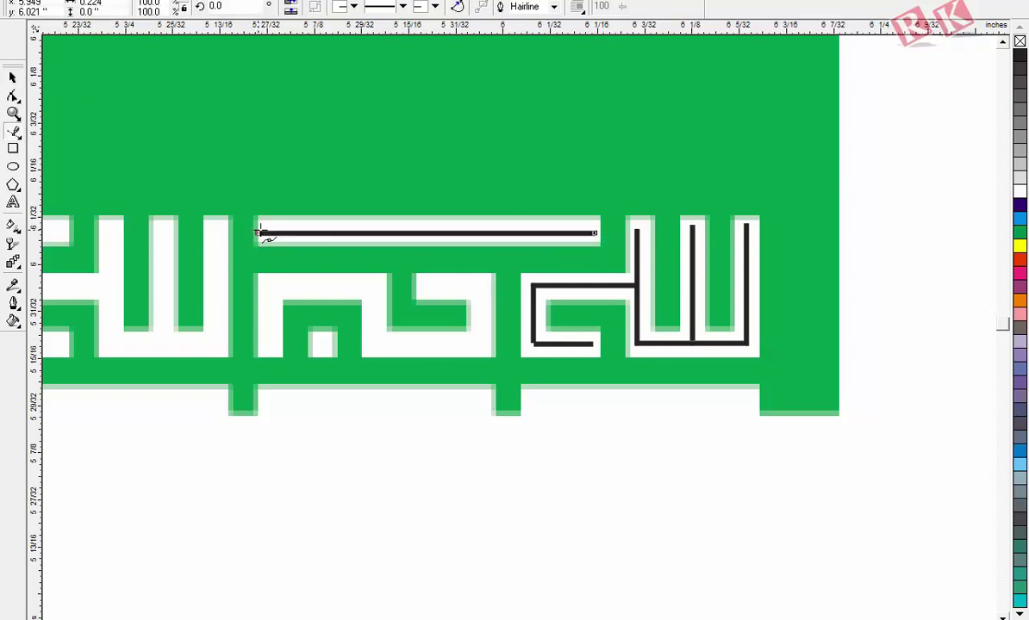
left_click(13, 78)
- Trace the stepped letter stroke below the long bar as one connected polyline, about 0.143 by 0.042 inches
left_click(13, 131)
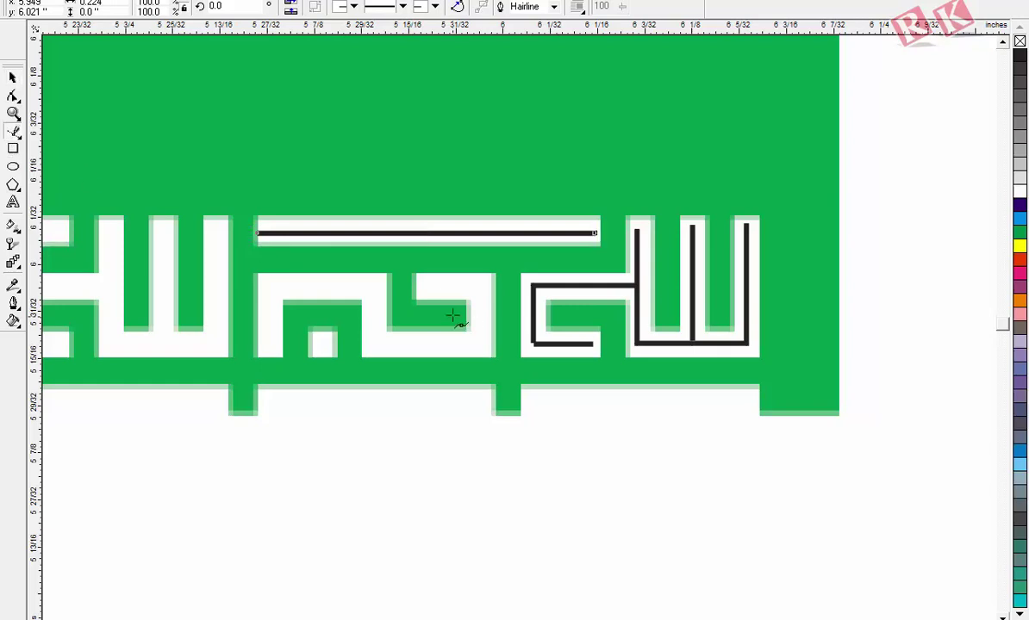
left_click(421, 287)
double_click(485, 287)
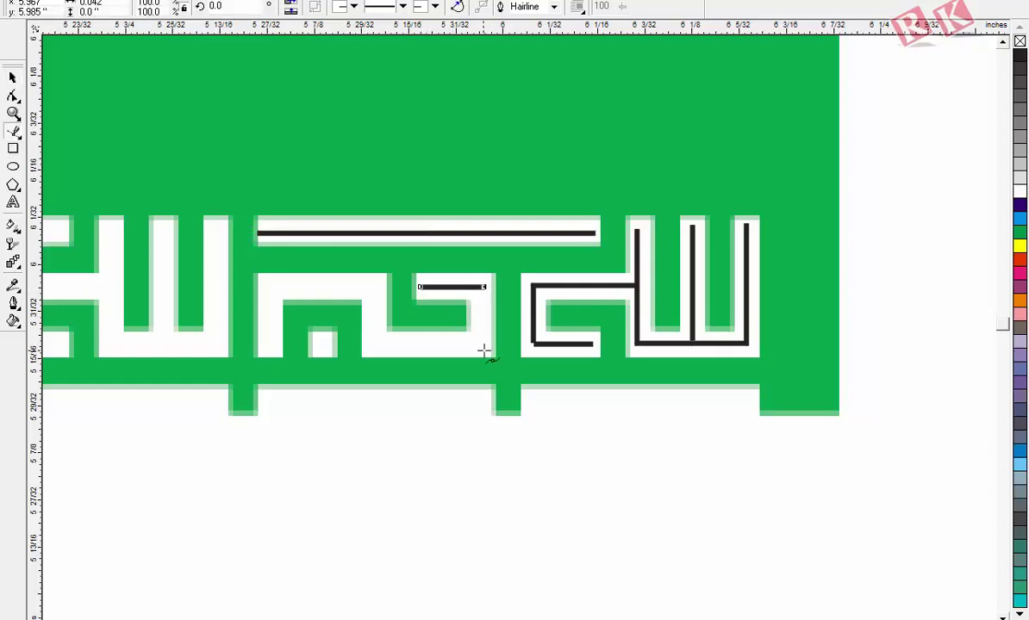
left_click(484, 345)
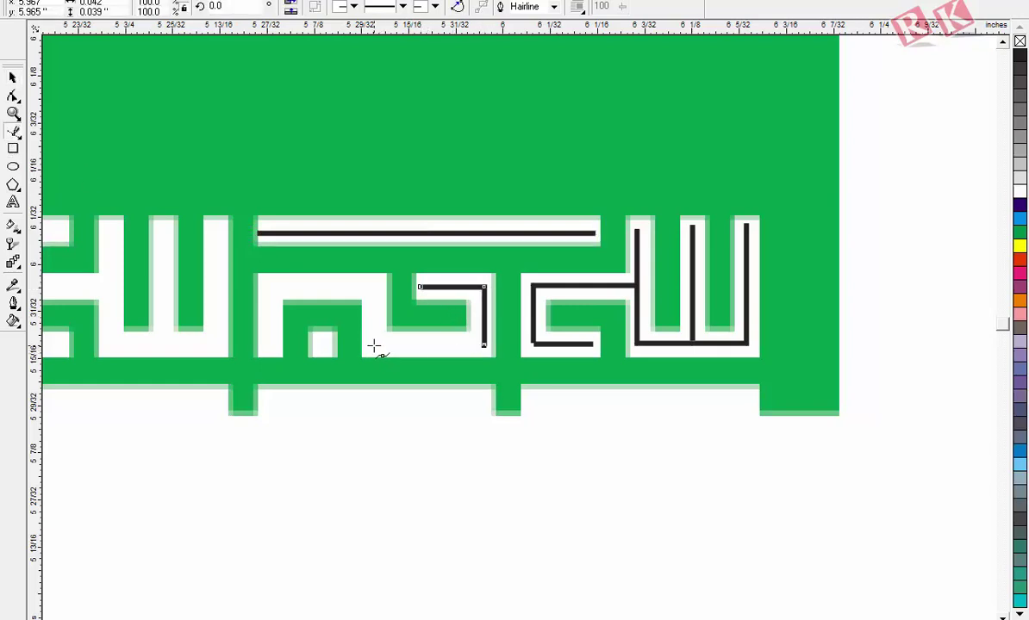
double_click(373, 345)
left_click(374, 287)
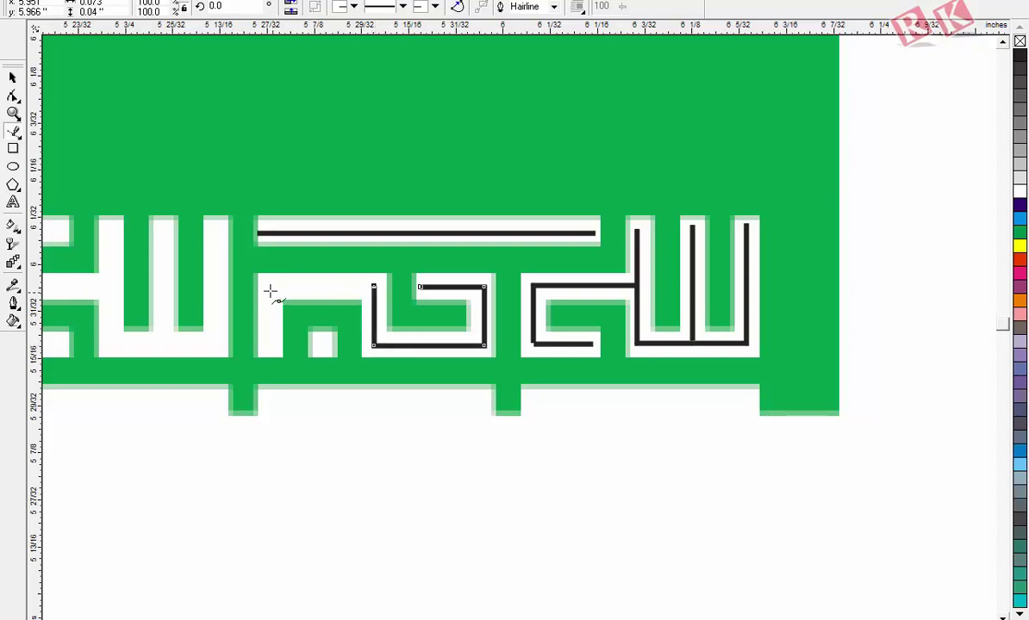
double_click(268, 287)
left_click(268, 349)
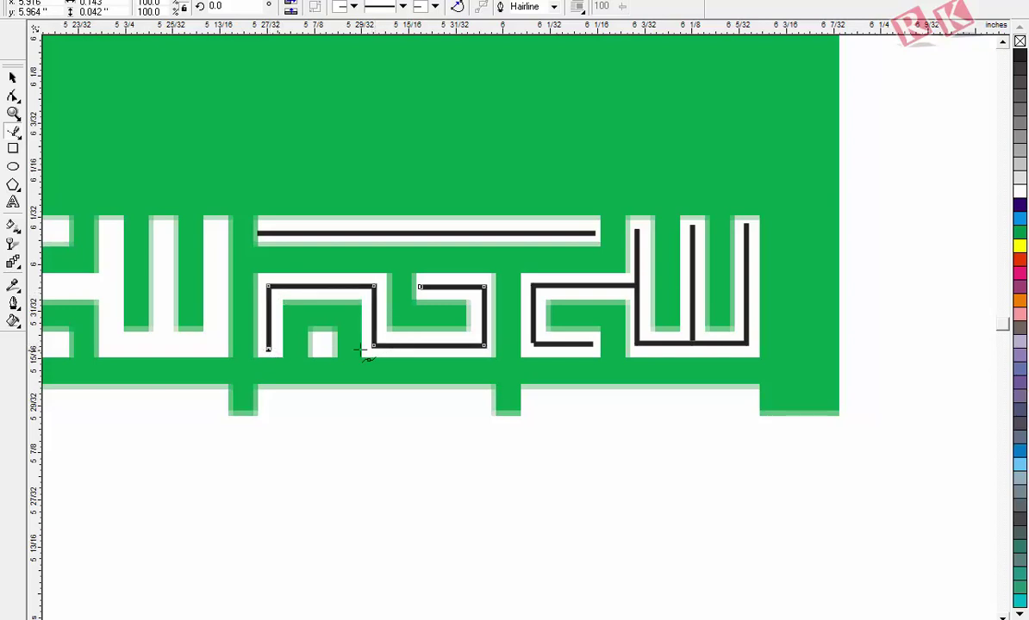
- Copy the long horizontal line down to the small white square and shorten the copy to fit it
left_click(11, 79)
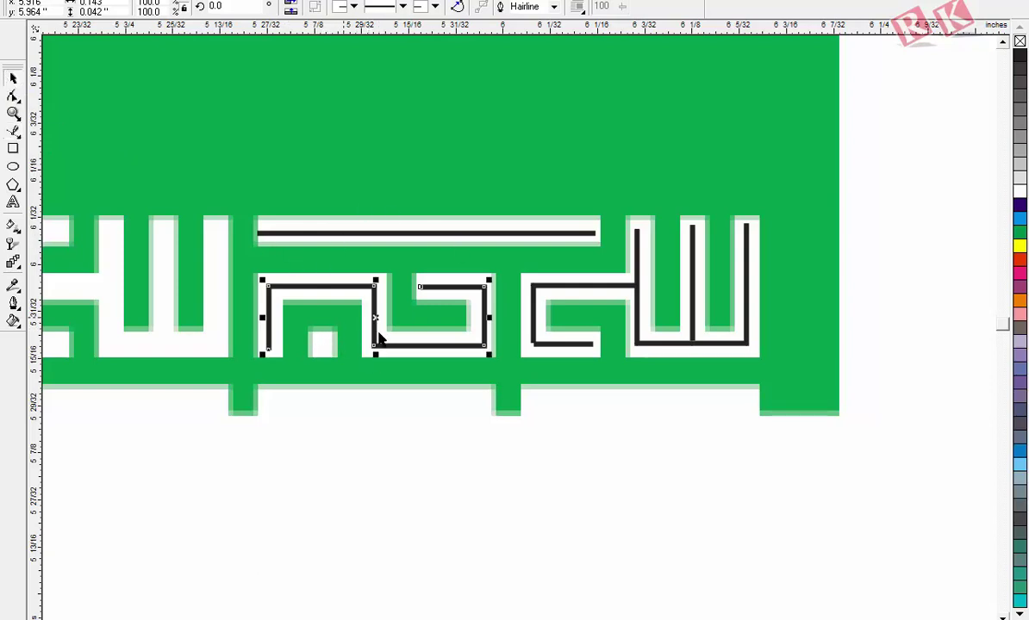
left_click_drag(344, 234, 398, 345)
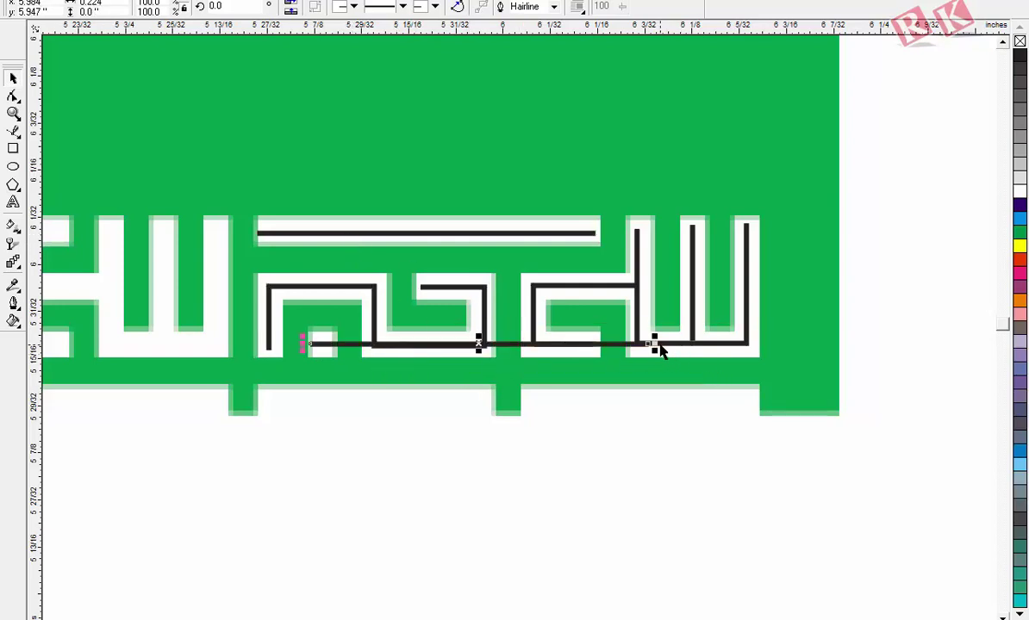
left_click_drag(659, 347, 339, 364)
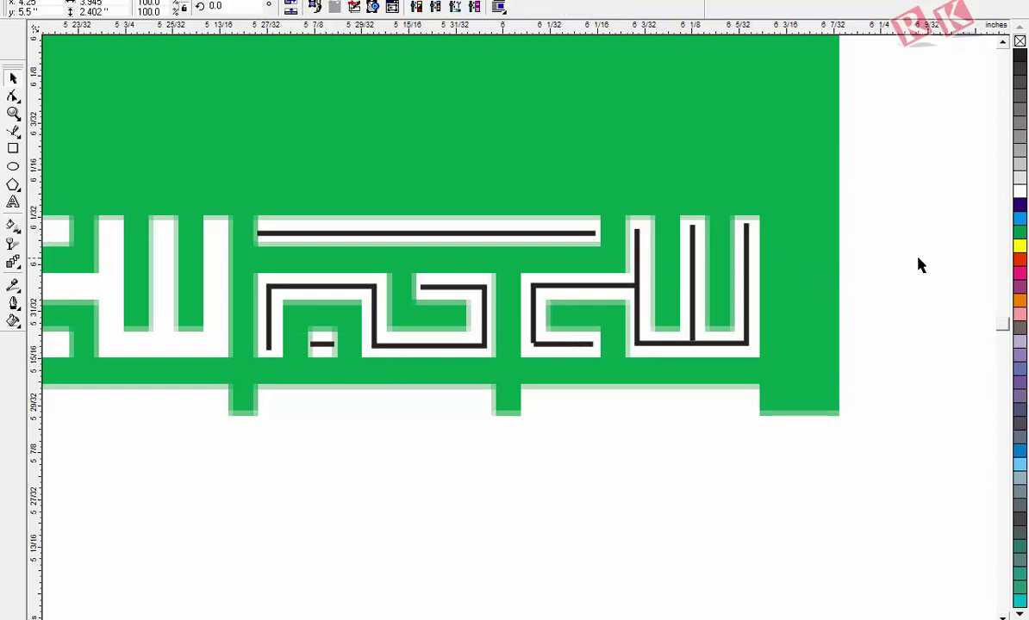
- Copy the long horizontal line to the right-hand gap below the pattern and shorten it to the gap's width
left_click(425, 233)
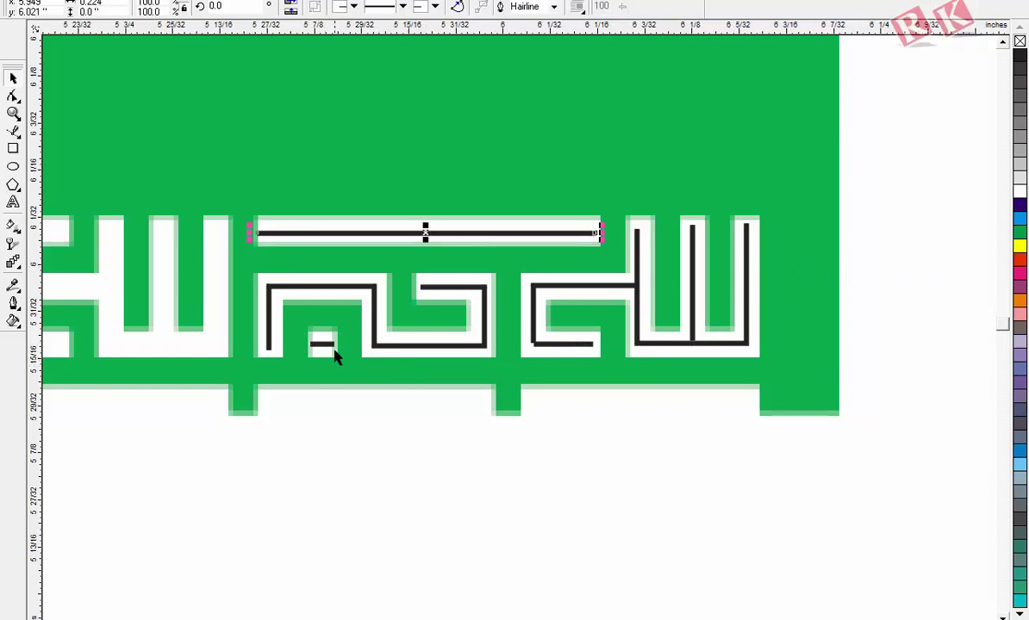
left_click_drag(425, 232, 693, 405)
right_click(693, 405)
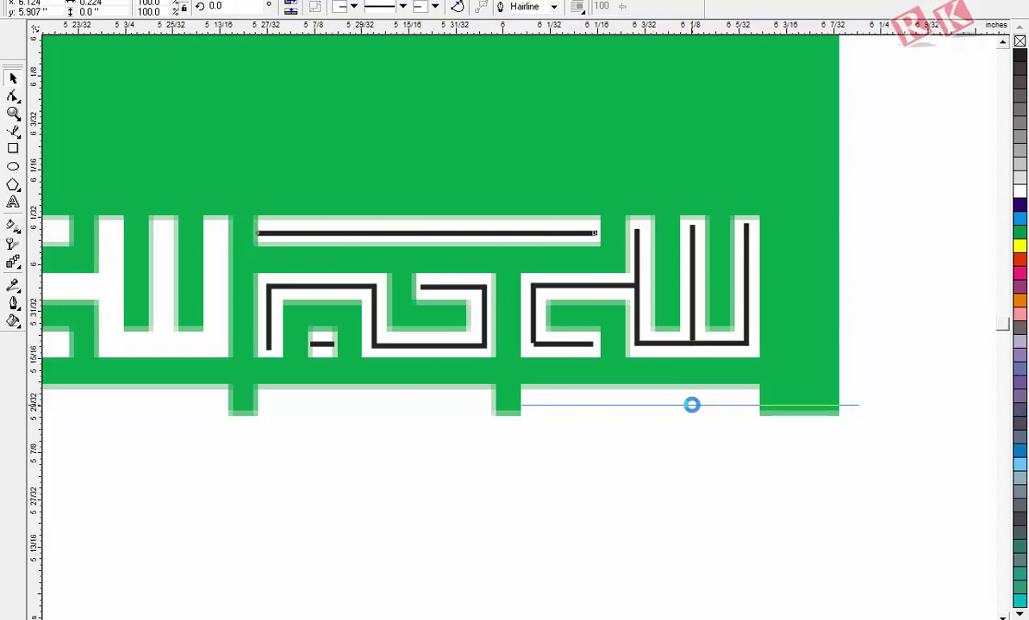
left_click_drag(865, 405, 760, 414)
left_click(866, 421)
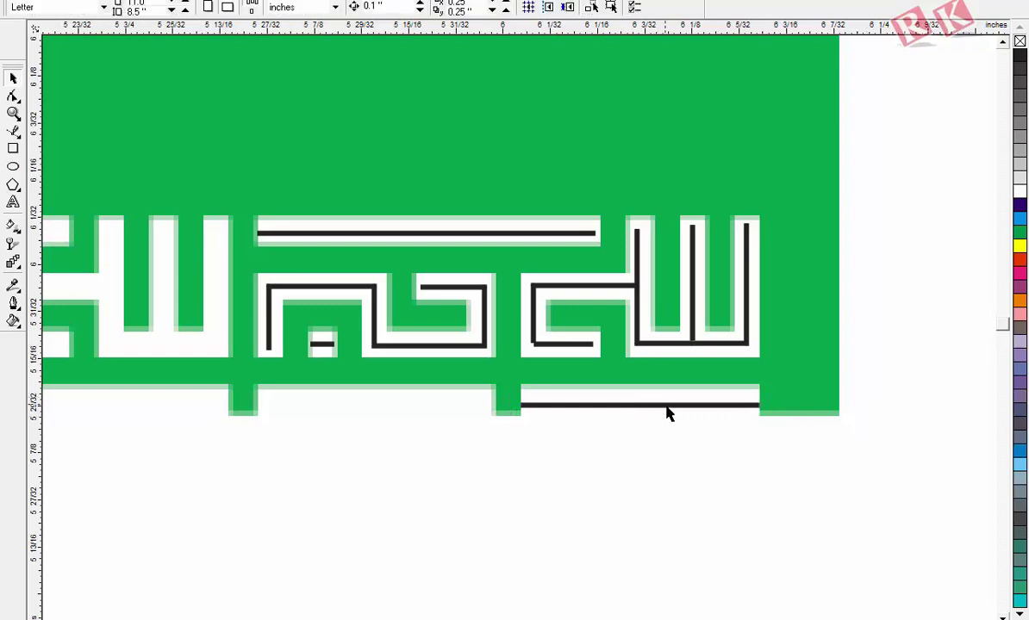
- Copy the line below the right-hand letters to the neighbouring gap on its left and align both lines horizontally at the same height
left_click(668, 413)
key("F10")
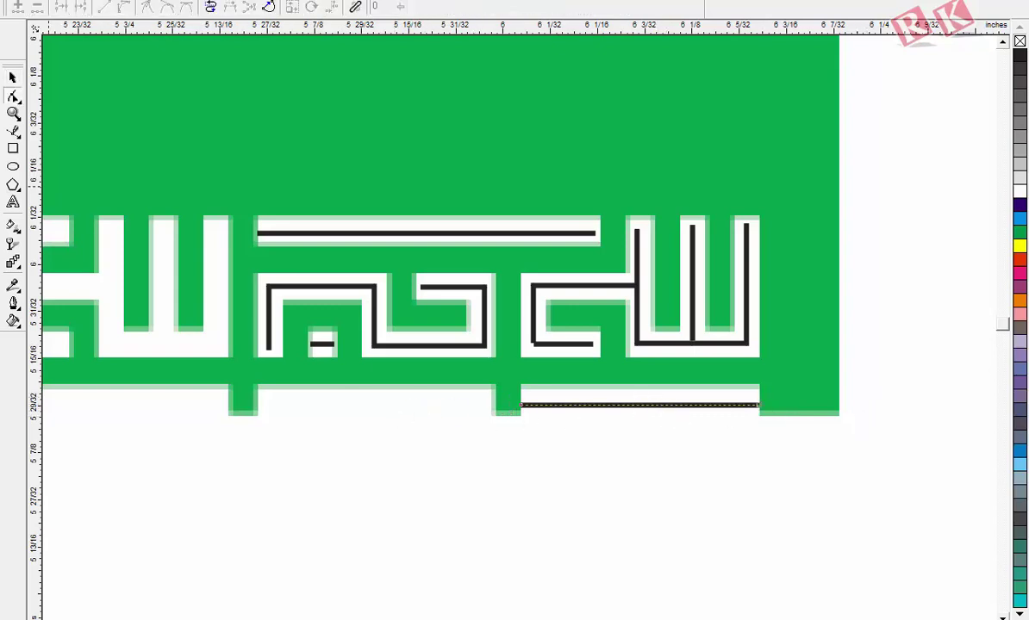
left_click(13, 77)
left_click_drag(615, 406, 378, 402)
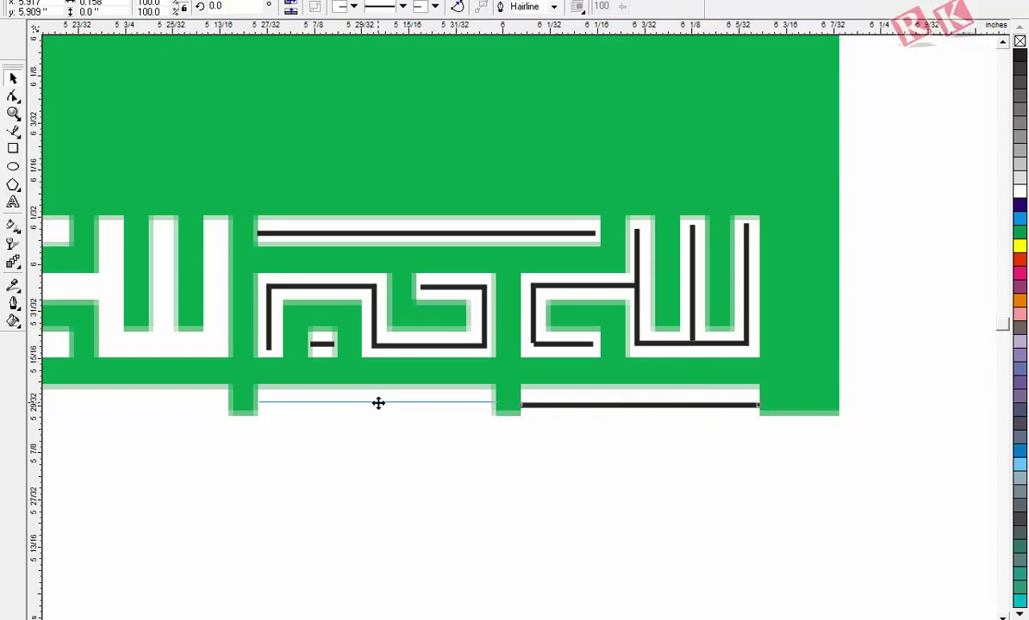
left_click_drag(378, 402, 378, 403)
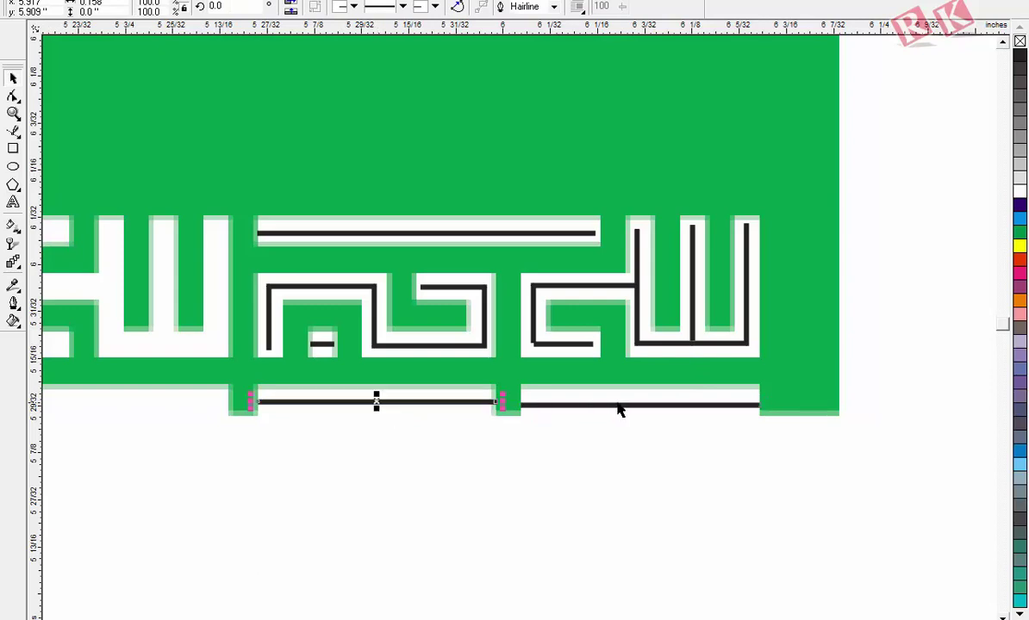
left_click(596, 406, "shift")
key("e")
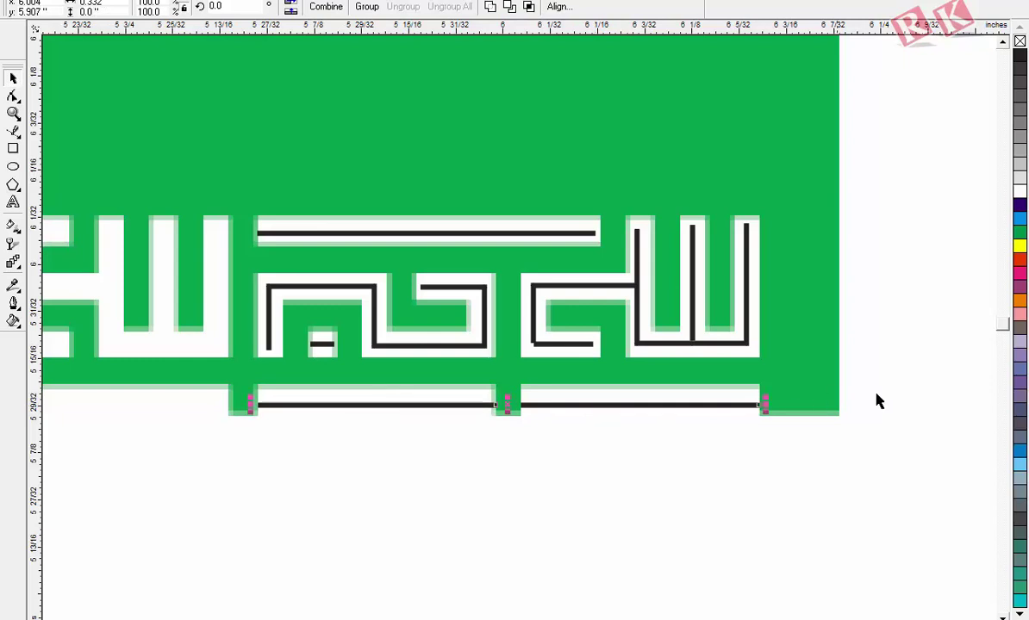
- Set the outline width of all the traced letter and gap lines to 1 point
left_click_drag(926, 161, 247, 444)
key("F12")
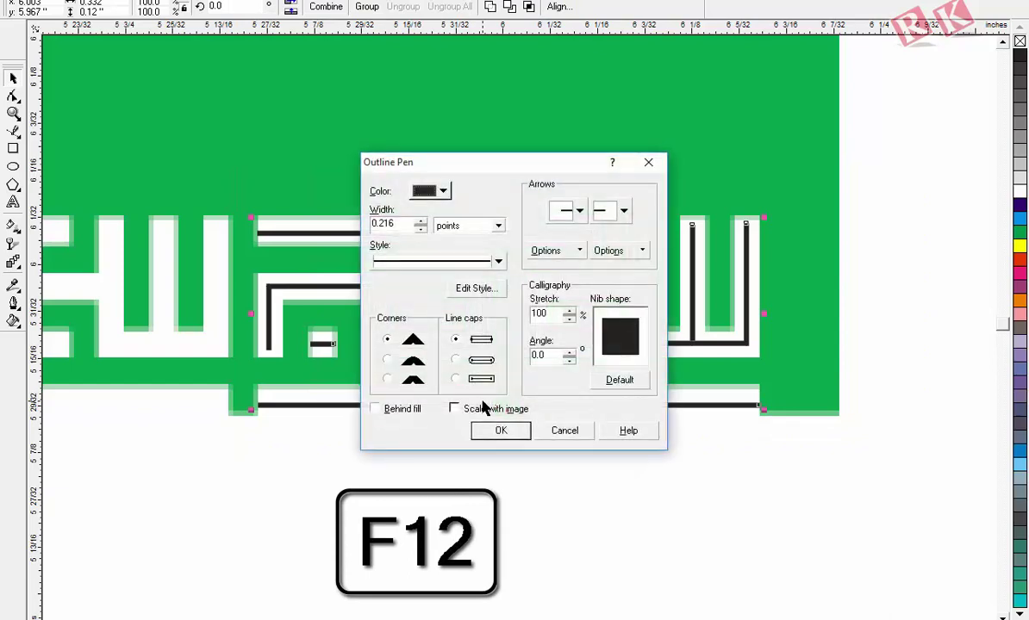
key("Escape")
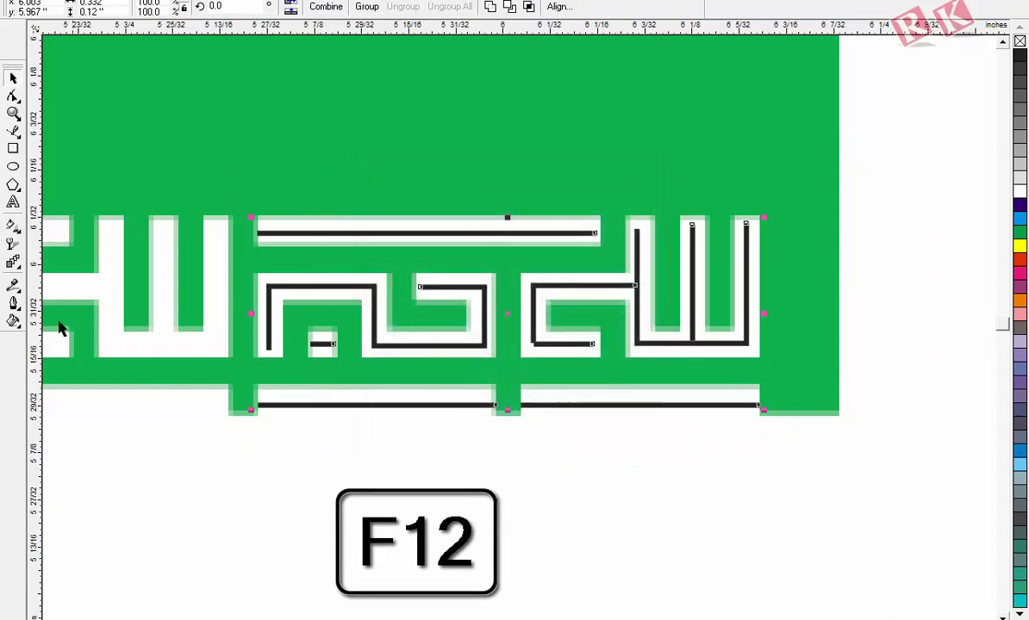
left_click(13, 303)
left_click(48, 303)
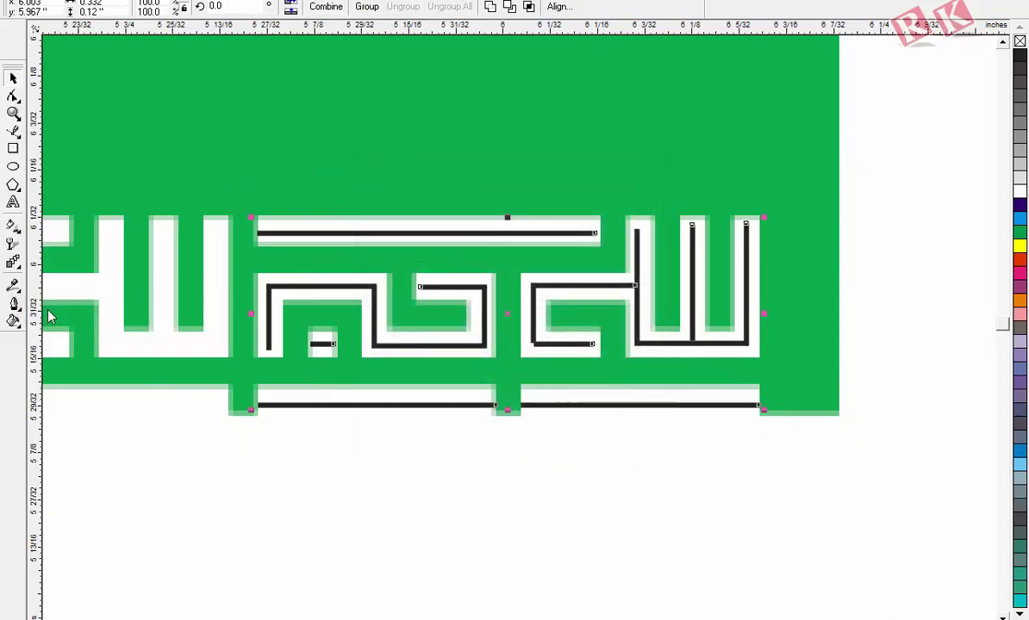
double_click(398, 224)
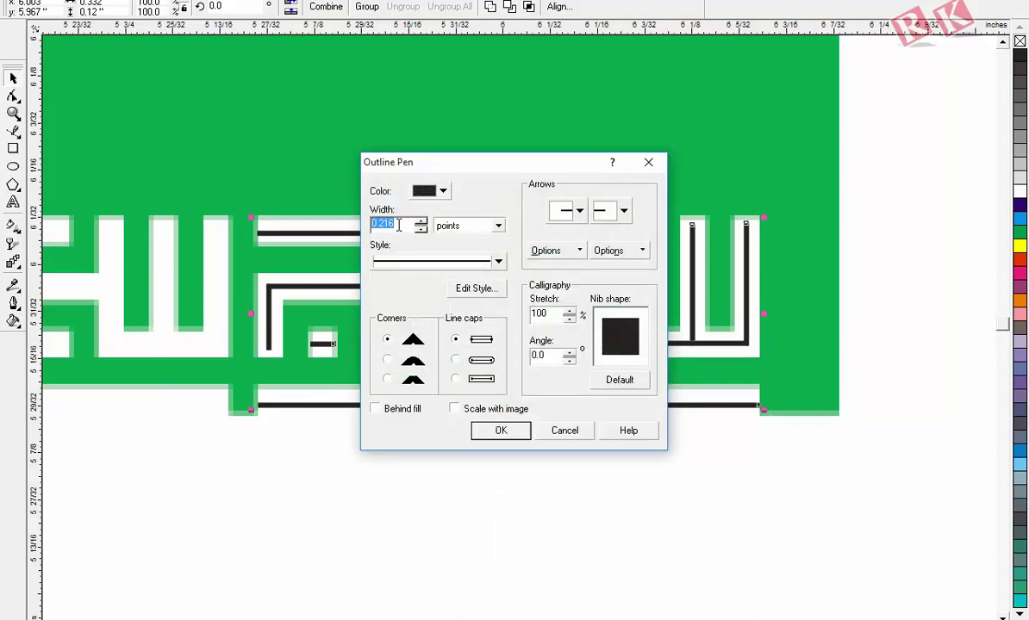
type("1")
key("Return")
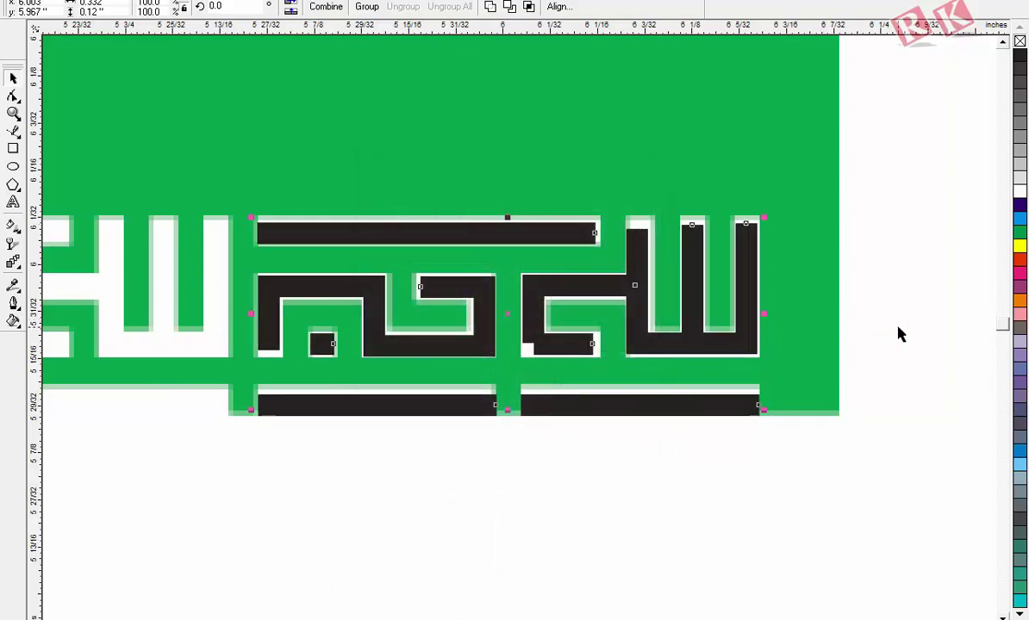
- Lengthen the short bottom bar beside the U to the left, to about 0.047 inches, so it fills the letter's open corner
left_click(898, 334)
key("z")
left_click_drag(510, 324, 608, 379)
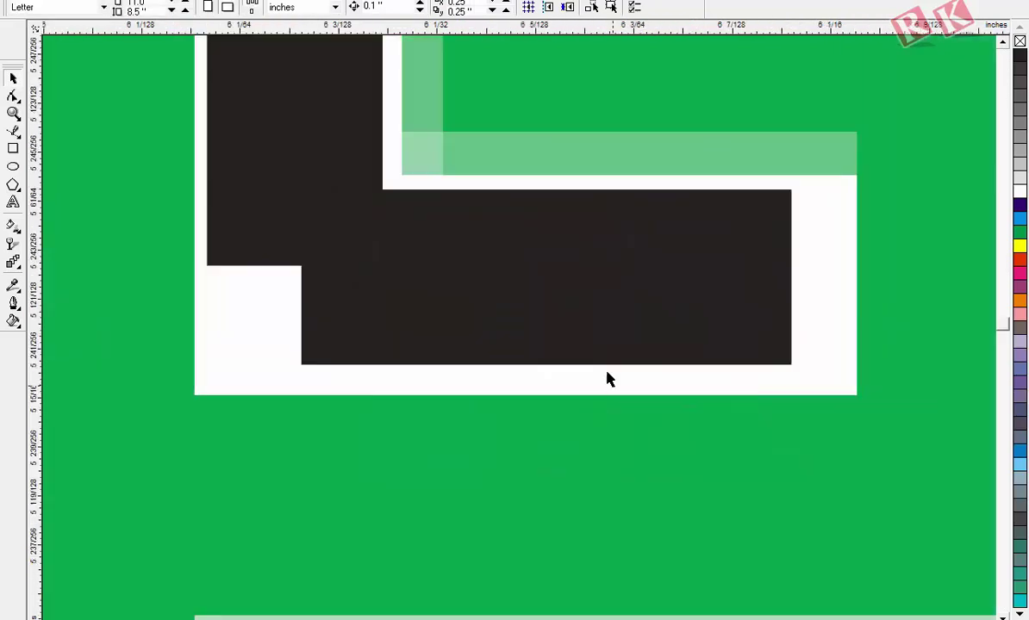
left_click(484, 295)
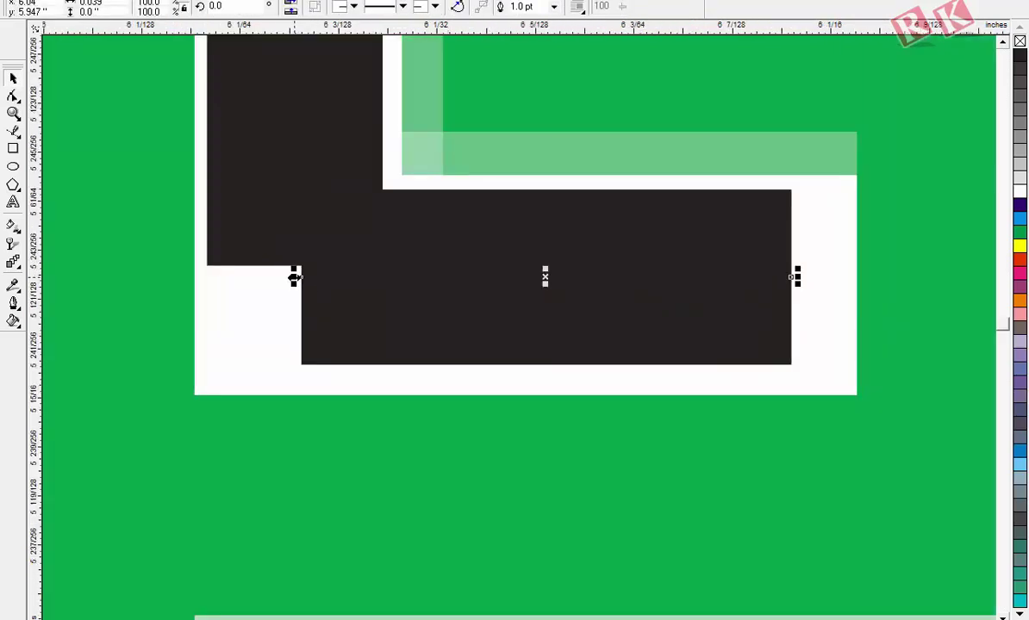
left_click_drag(294, 276, 198, 278)
key("F3")
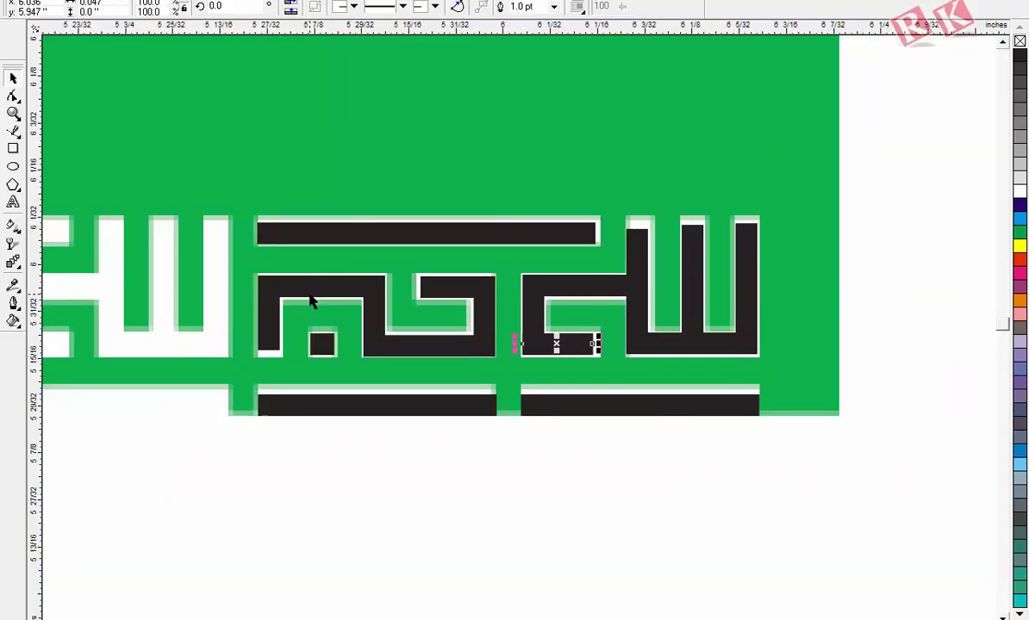
- Group all the lines of the traced motif and place a copy over the next motif to its left
left_click(892, 203)
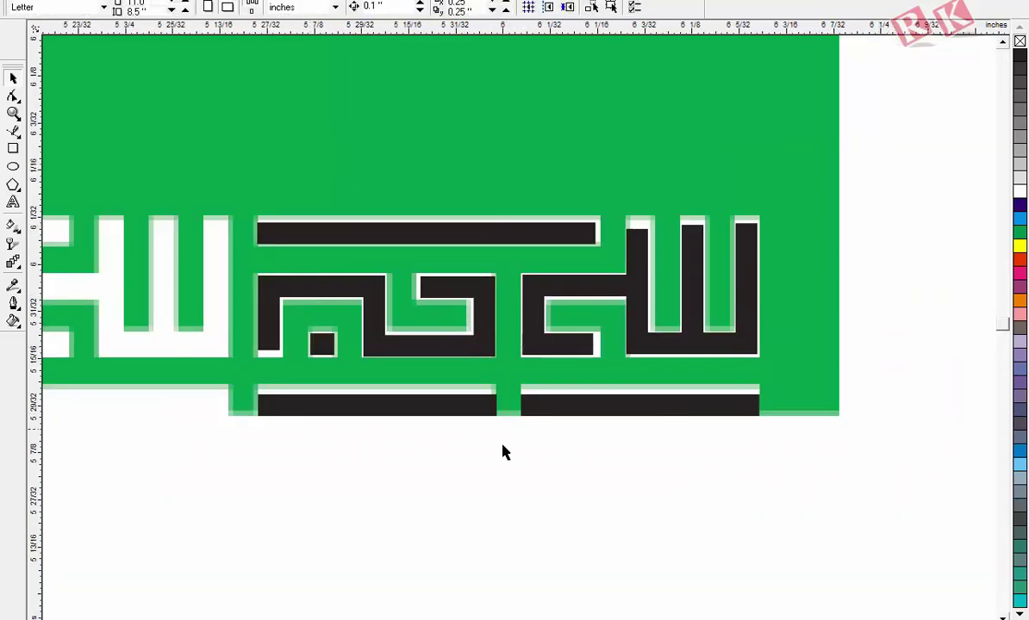
left_click_drag(880, 142, 230, 460)
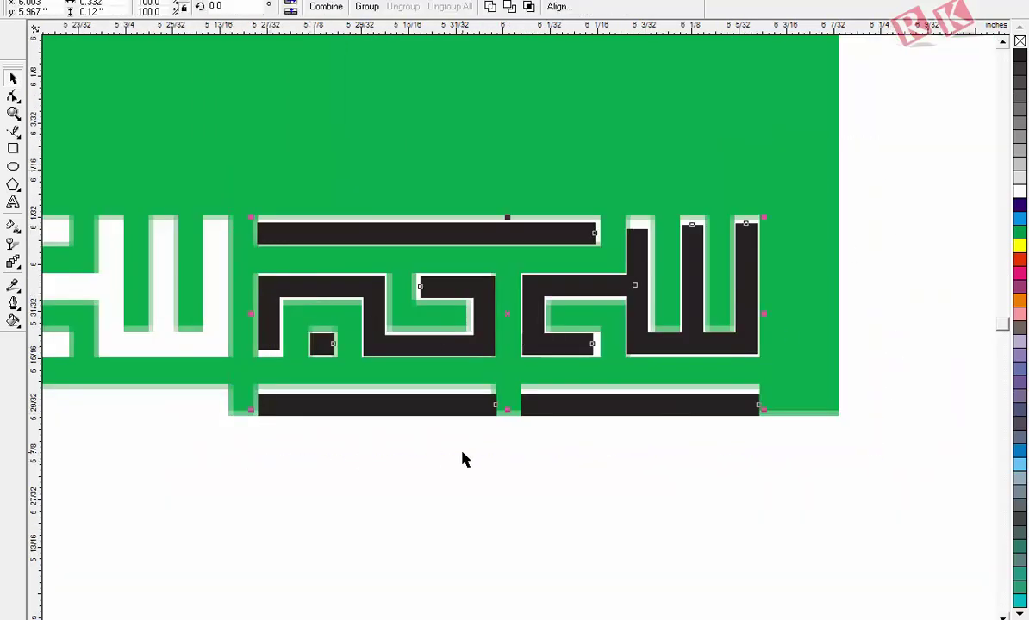
key("F3")
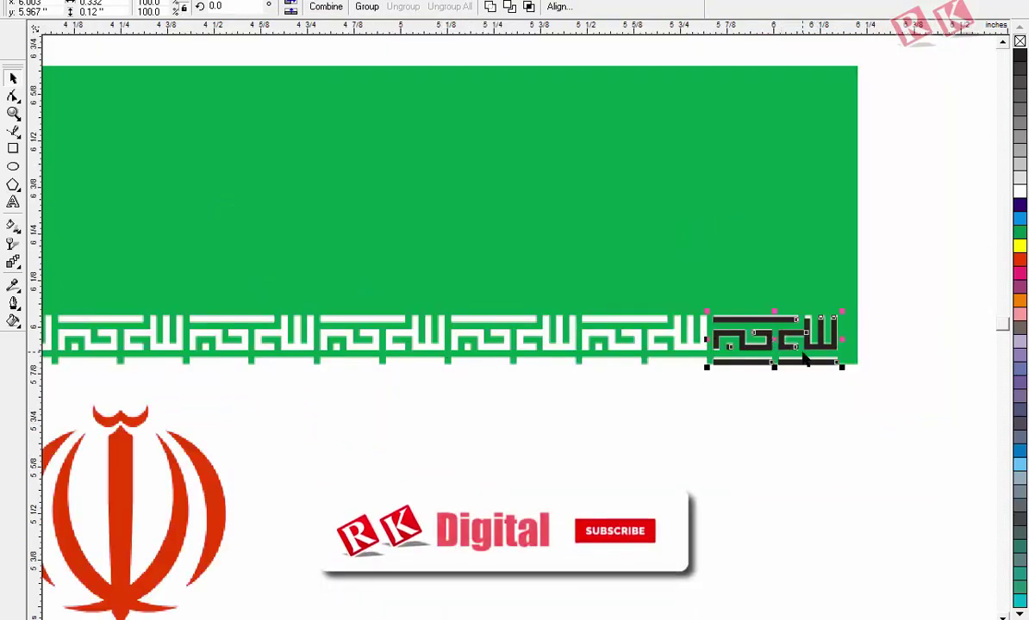
scroll(806, 360, "up", 2)
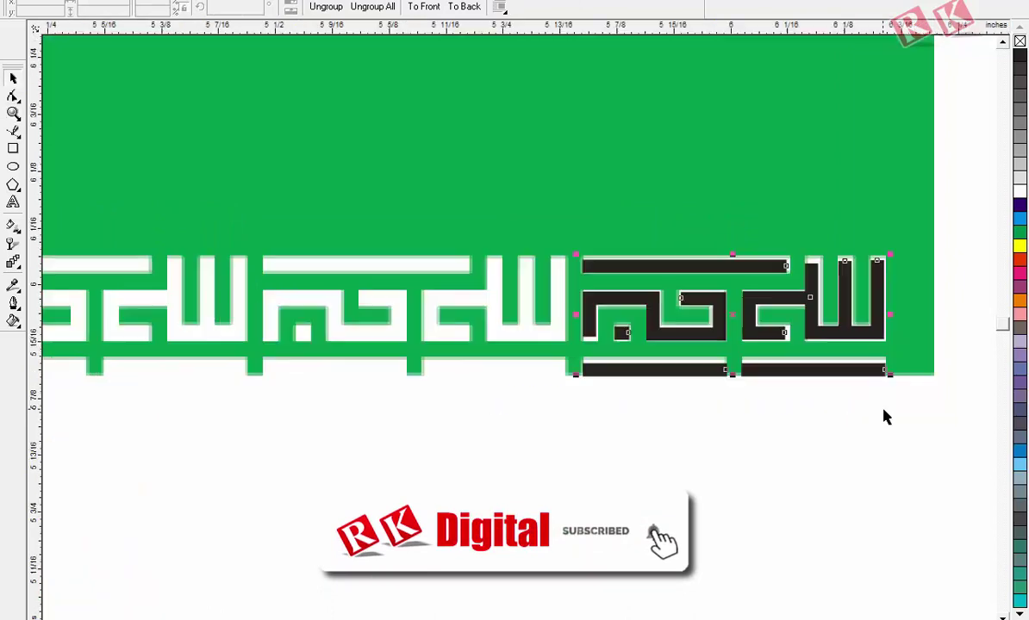
left_click_drag(730, 317, 414, 333)
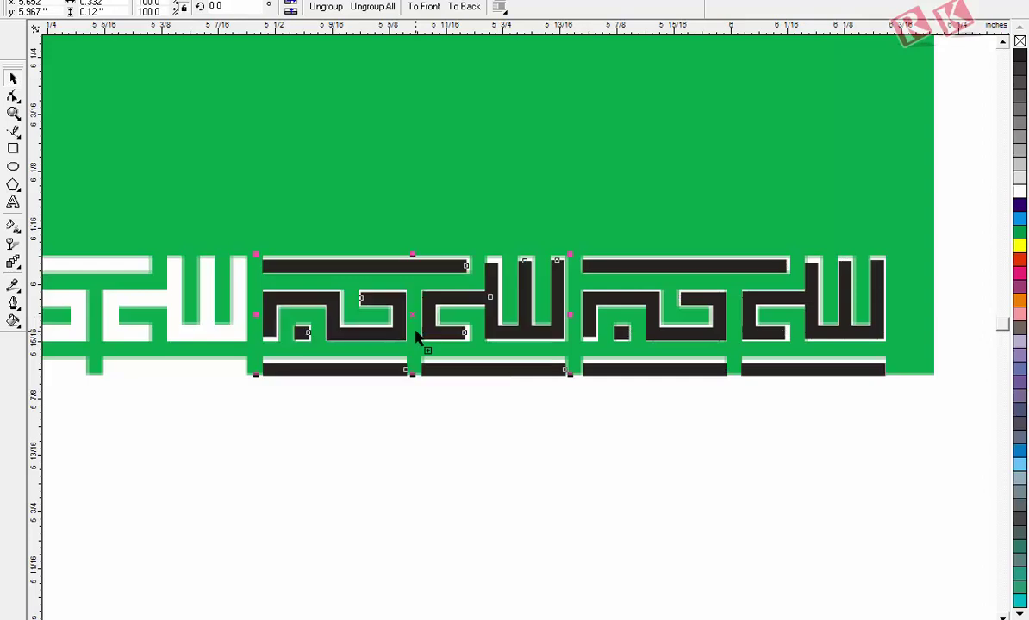
- Repeat the motif copy at the same spacing along the green stripe's border to its left end
scroll(415, 338, "down", 2)
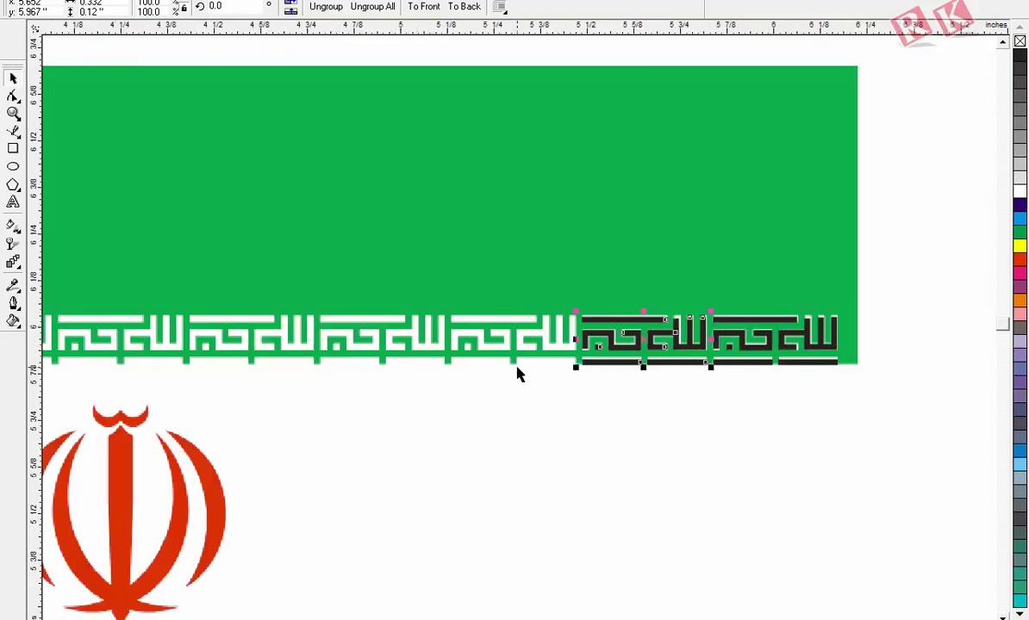
key("ctrl+d")
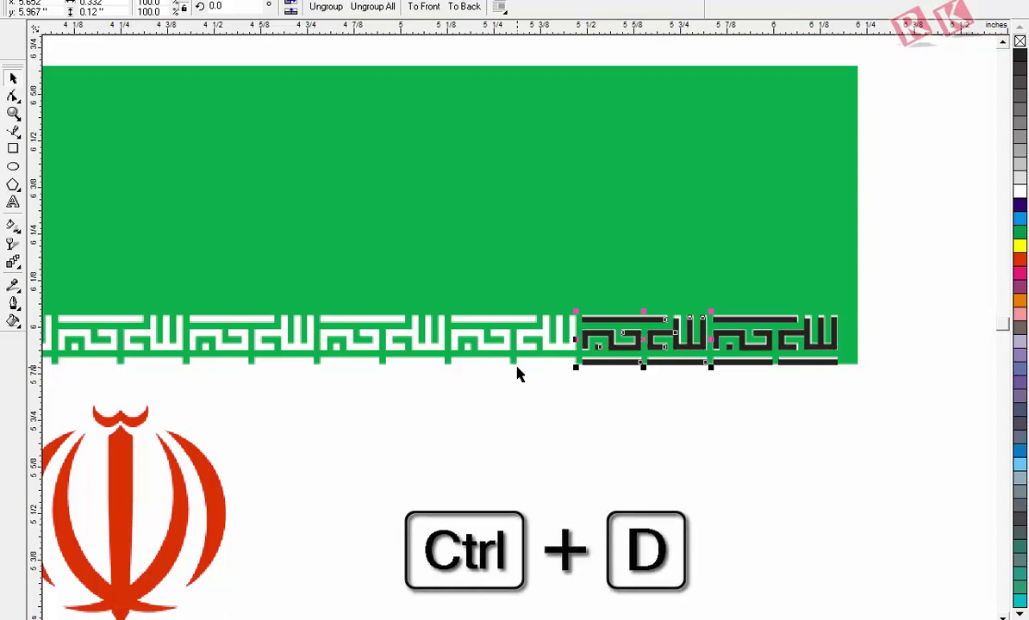
key("ctrl+d")
key("ctrl+d")
key("ctrl+d")
key("ctrl+d")
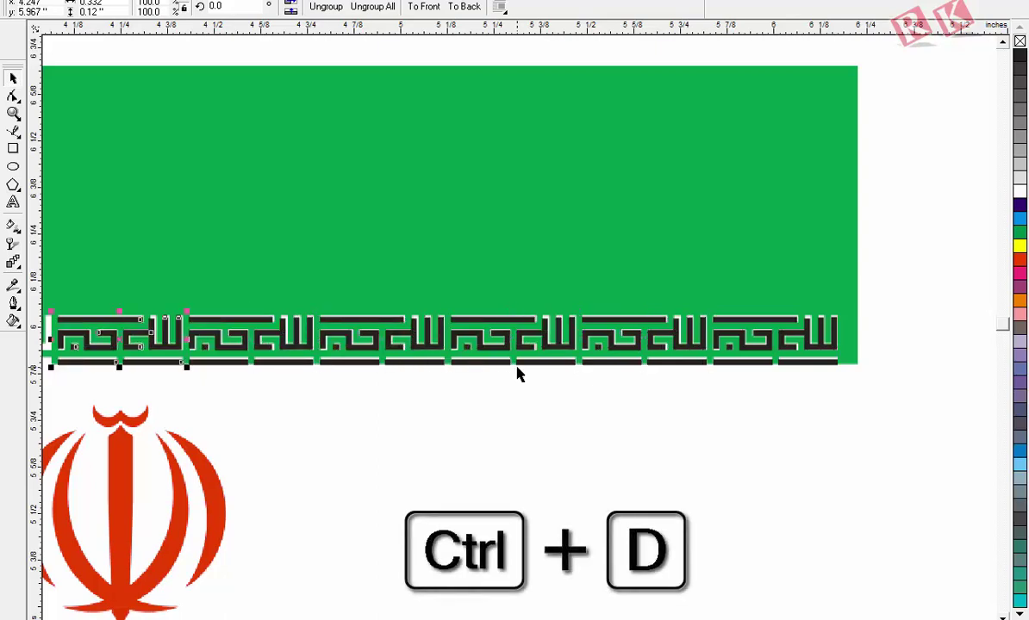
key("F3")
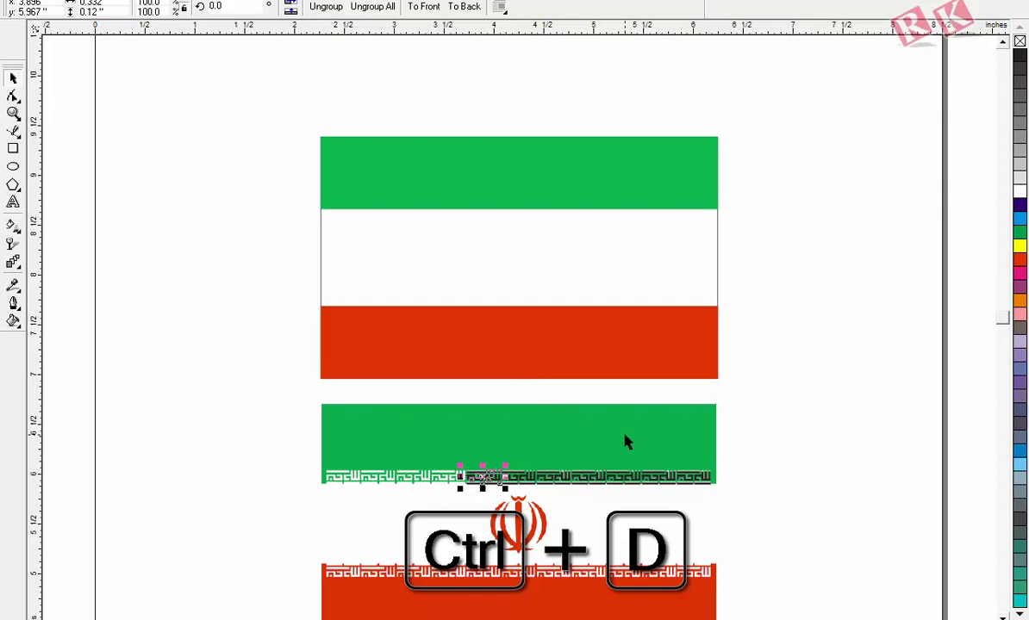
key("ctrl+d")
key("ctrl+d")
key("ctrl+d")
key("ctrl+d")
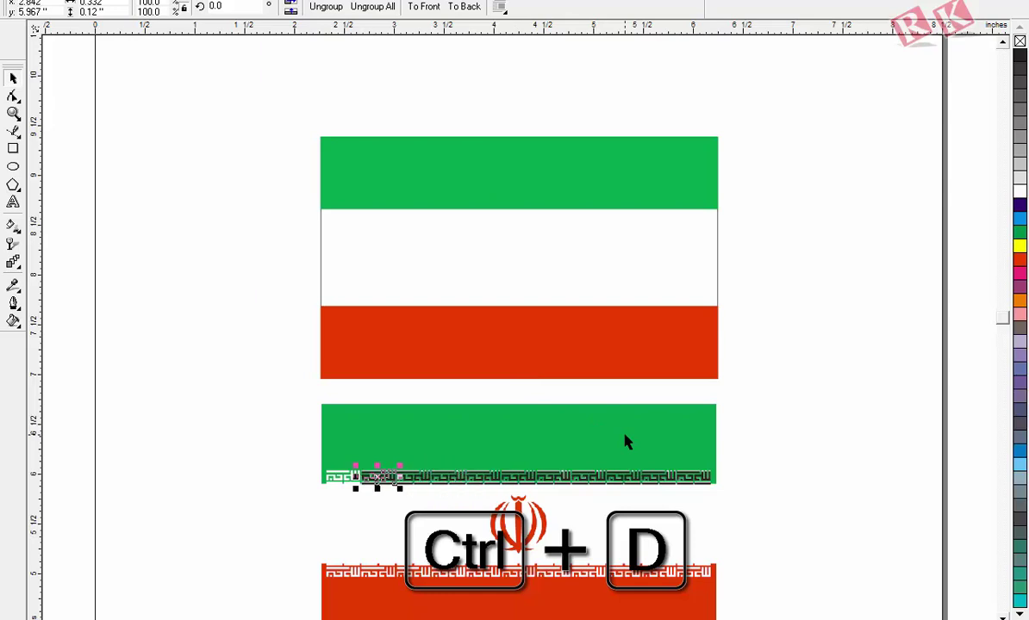
- Copy the complete row of motifs from the green stripe straight down onto the red stripe's border pattern
key("z")
left_click_drag(287, 429, 782, 505)
left_click_drag(927, 319, 72, 404)
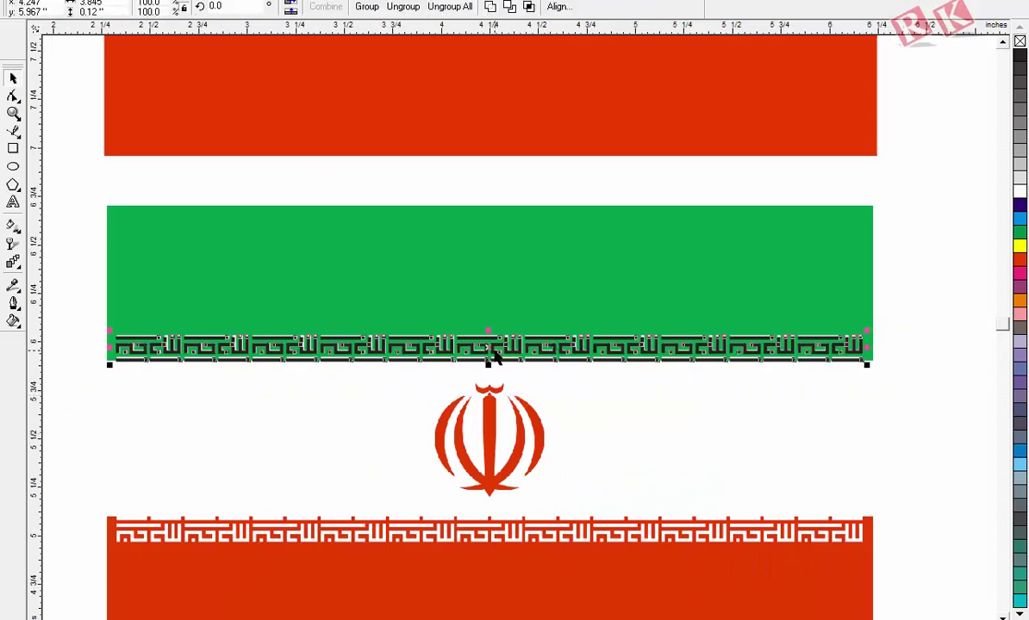
left_click_drag(460, 338, 488, 536)
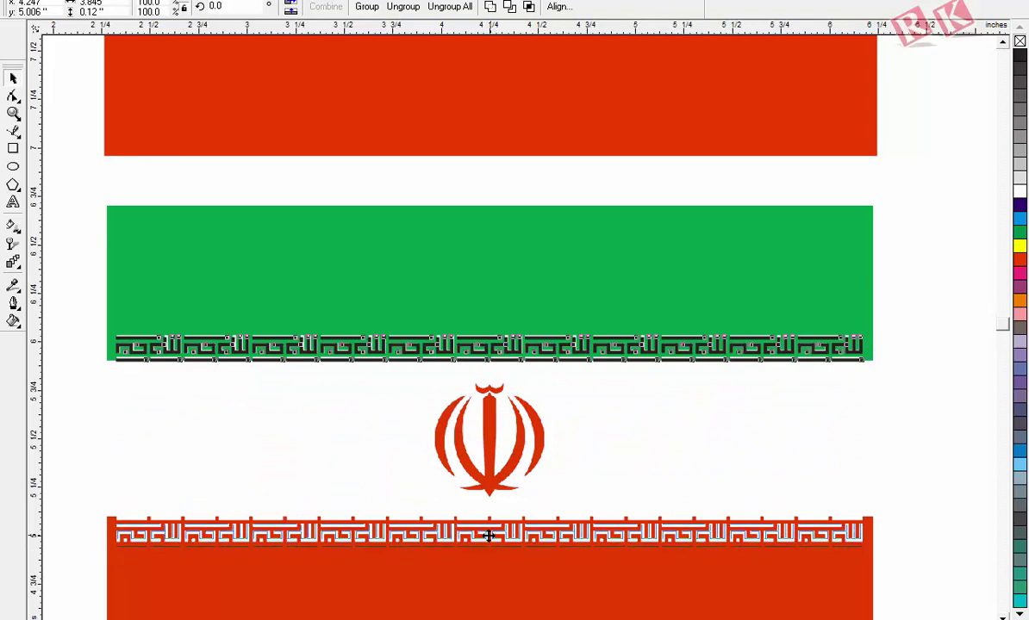
left_click_drag(488, 536, 487, 536)
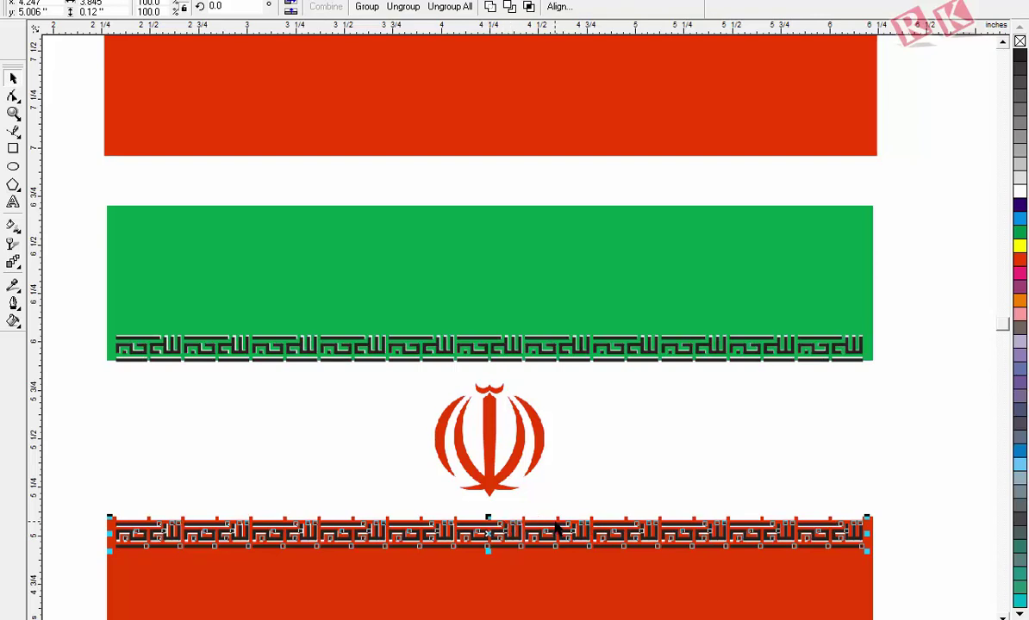
- Ungroup all the motifs in the row copied onto the red stripe
key("z")
left_click_drag(431, 480, 658, 595)
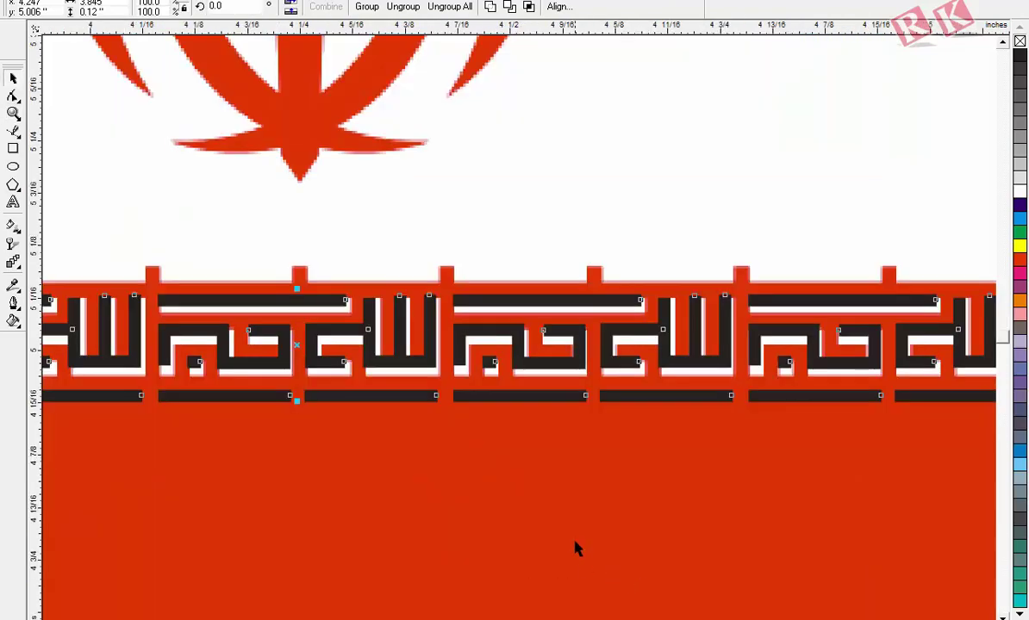
left_click(575, 502)
left_click(544, 402)
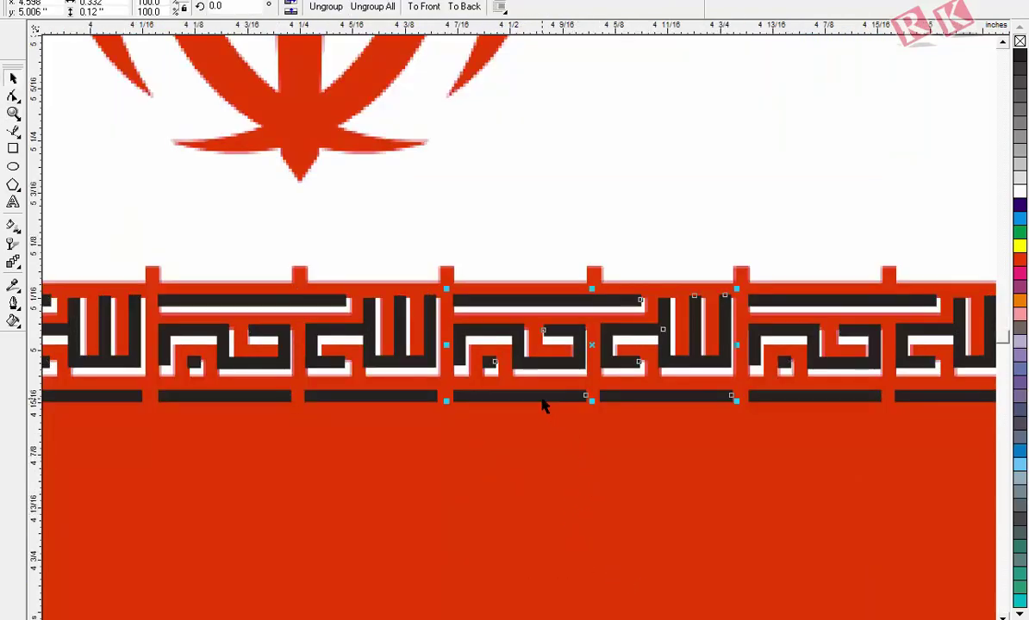
key("F3")
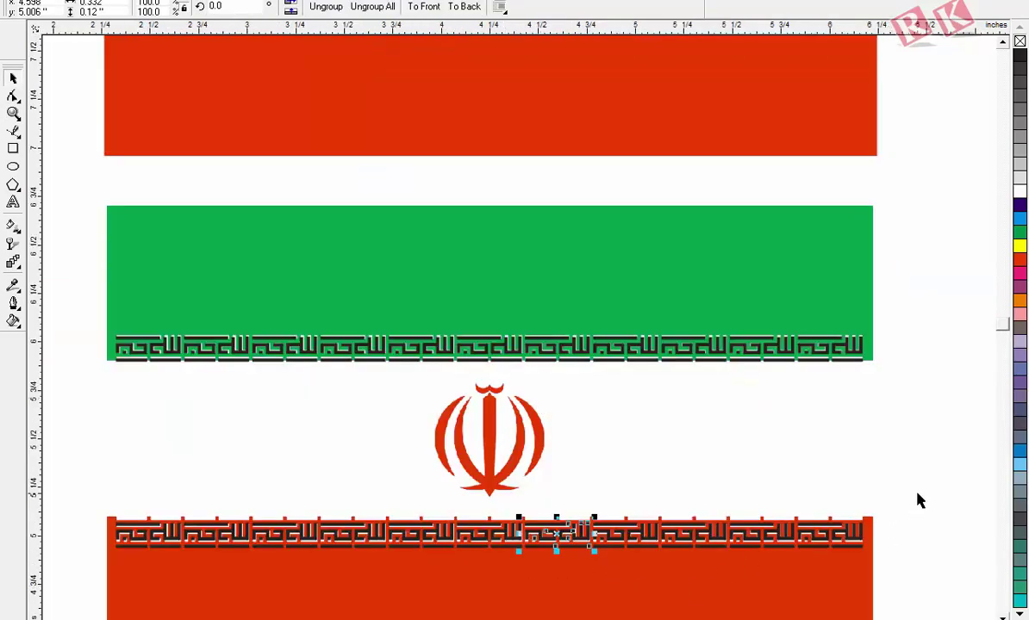
left_click_drag(920, 500, 47, 573)
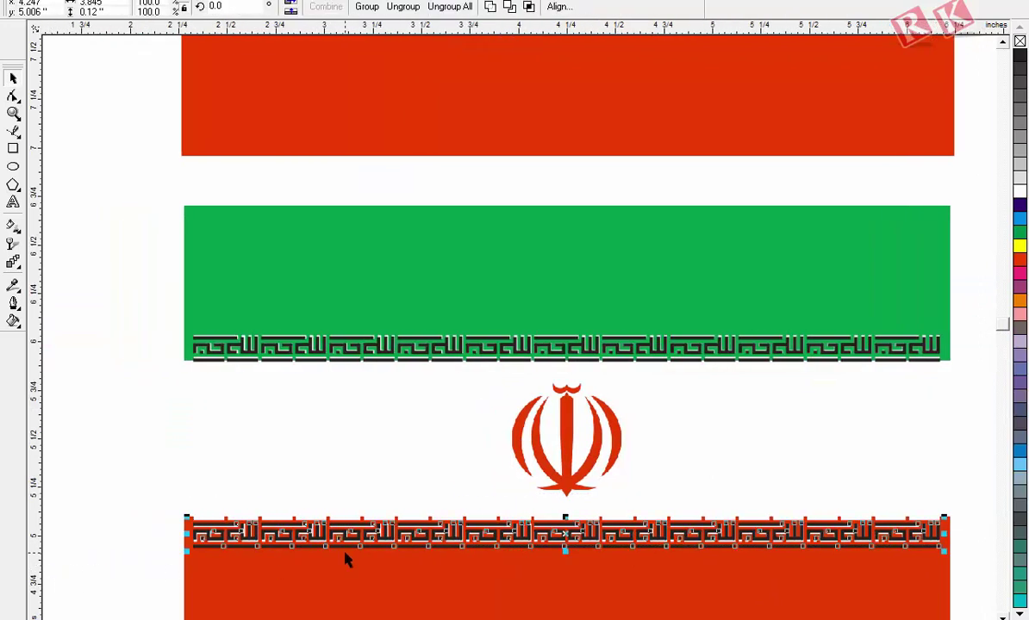
left_click(449, 11)
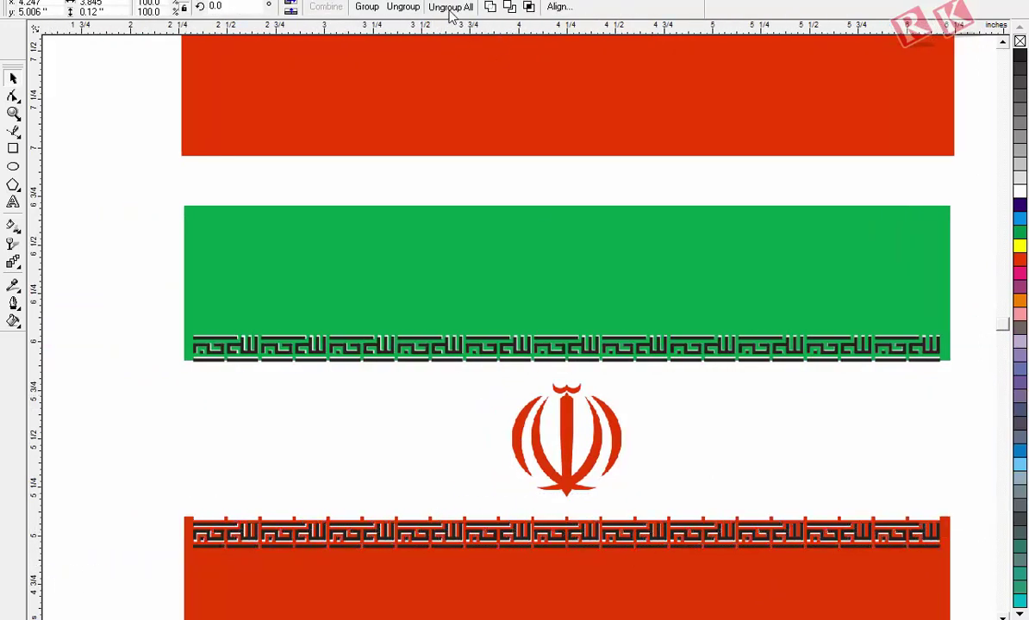
left_click(127, 552)
- Move all the separate bars beneath the red stripe's motifs straight up above the motifs, along the stripe's upper edge
key("z")
left_click_drag(148, 478, 359, 560)
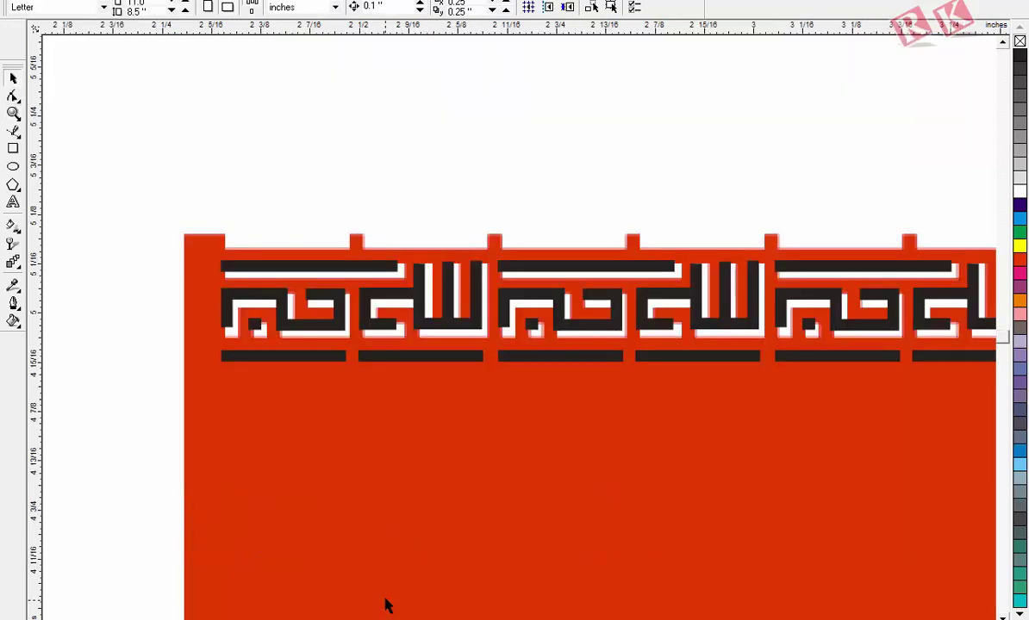
left_click(296, 359)
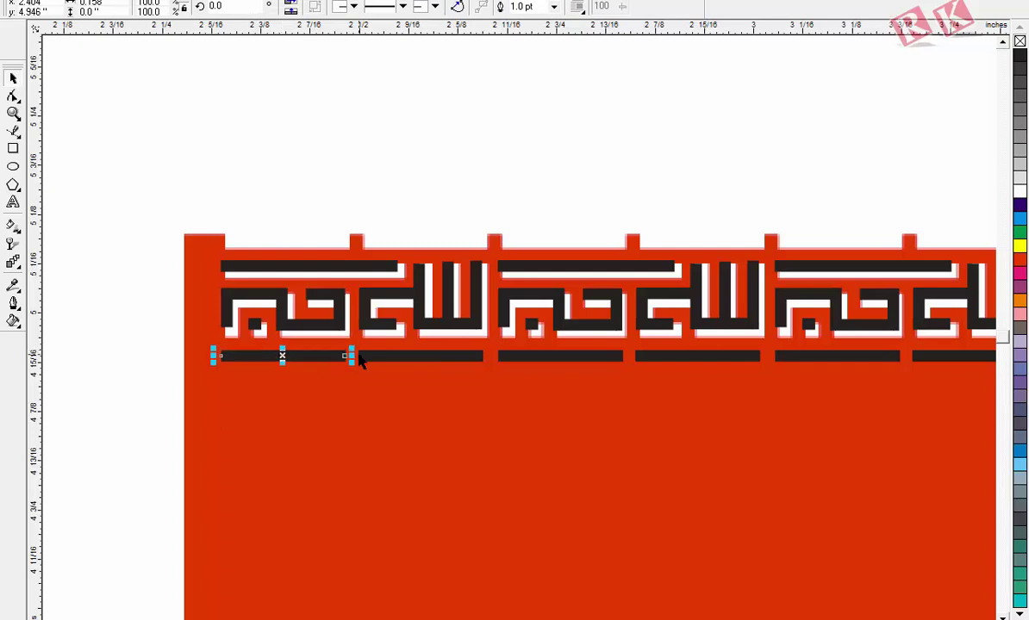
key("F3")
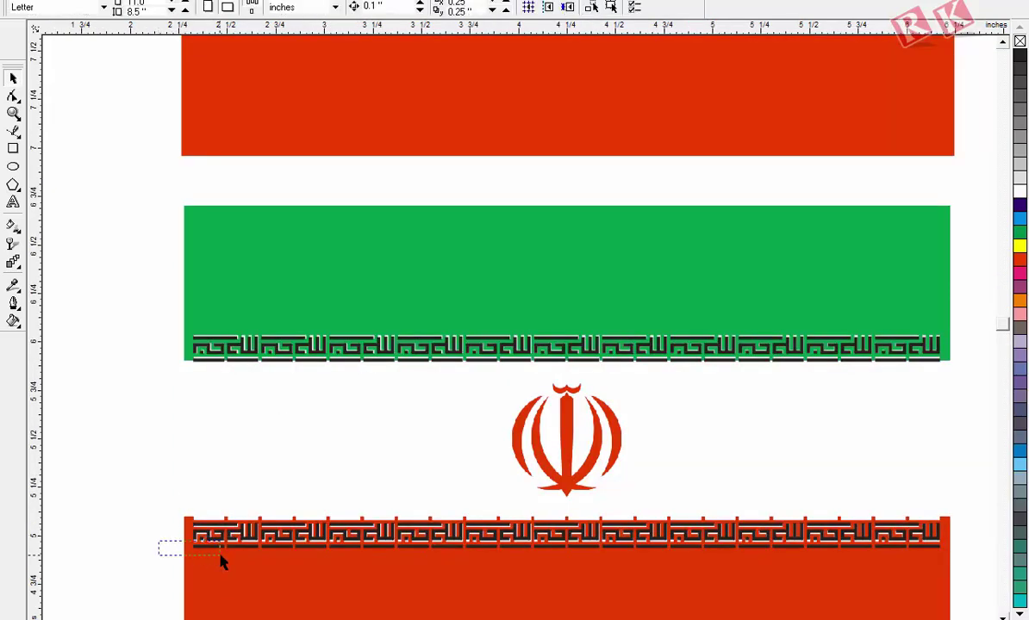
left_click_drag(221, 562, 972, 570)
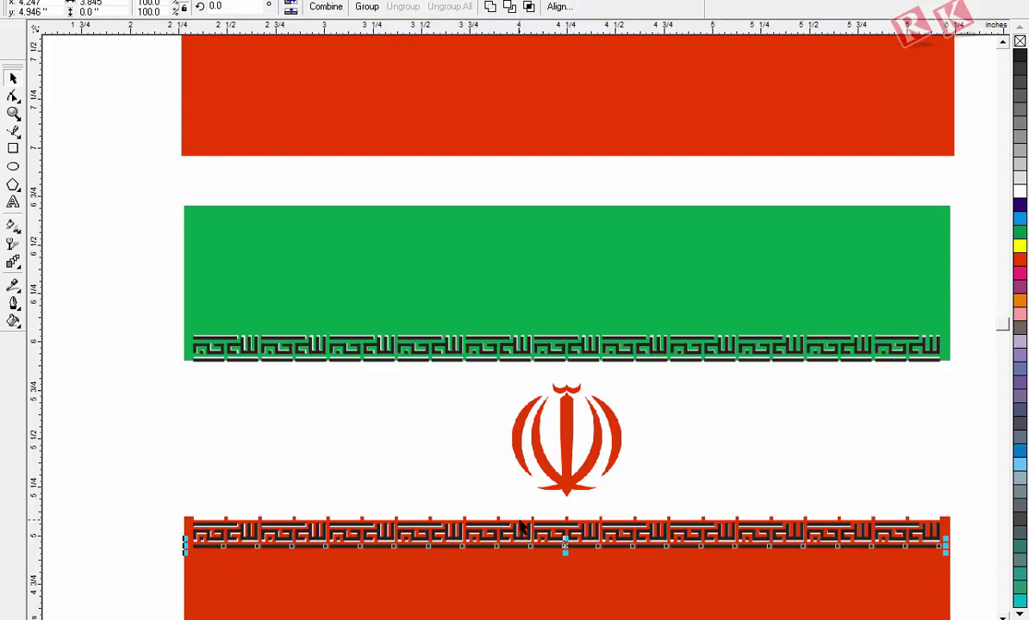
key("F2")
left_click_drag(145, 477, 365, 602)
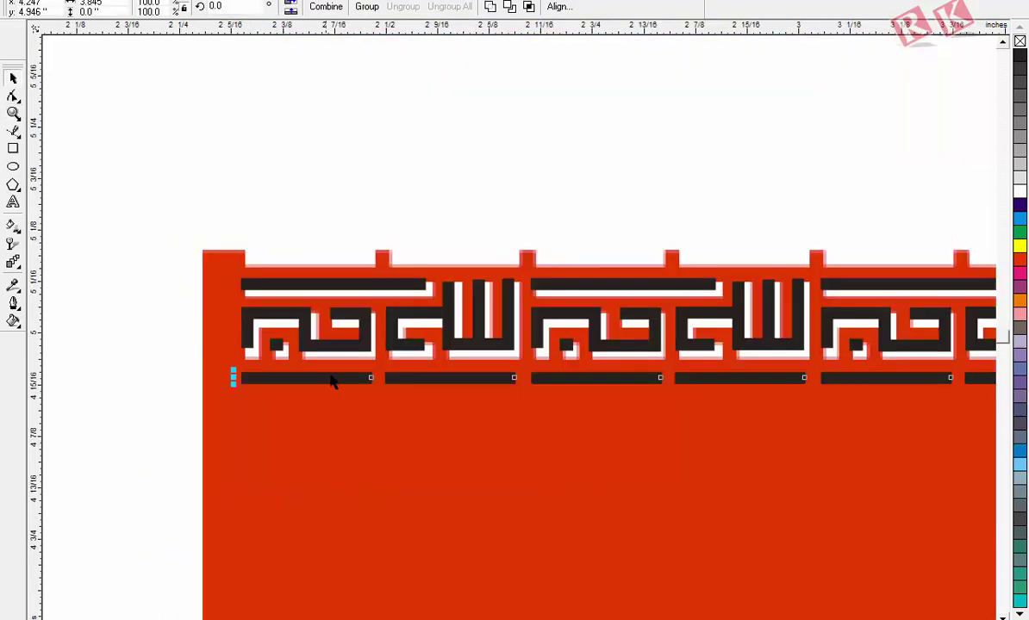
left_click_drag(331, 386, 361, 260)
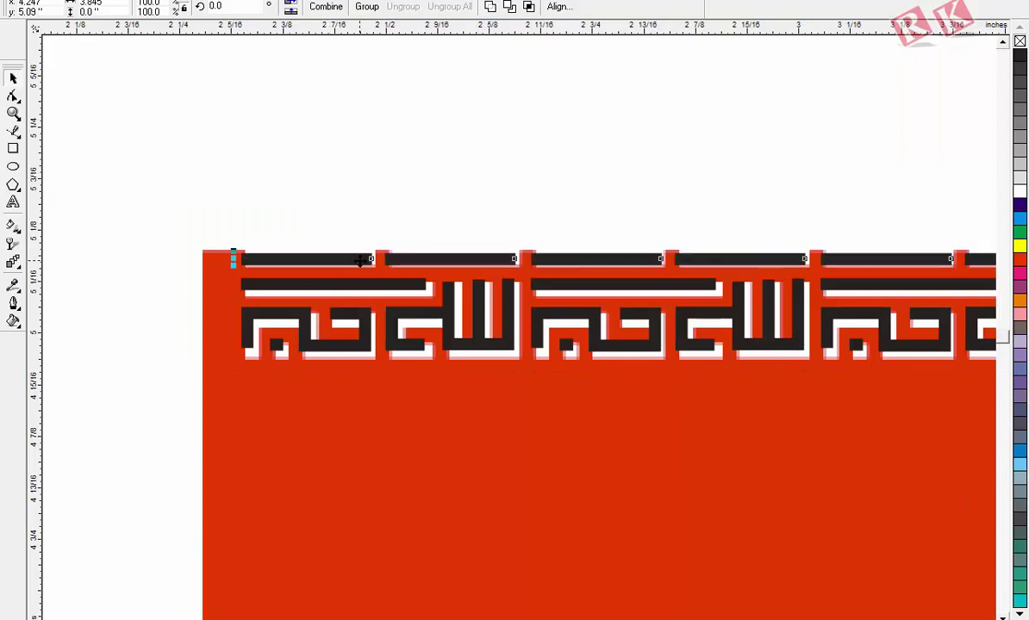
key("F3")
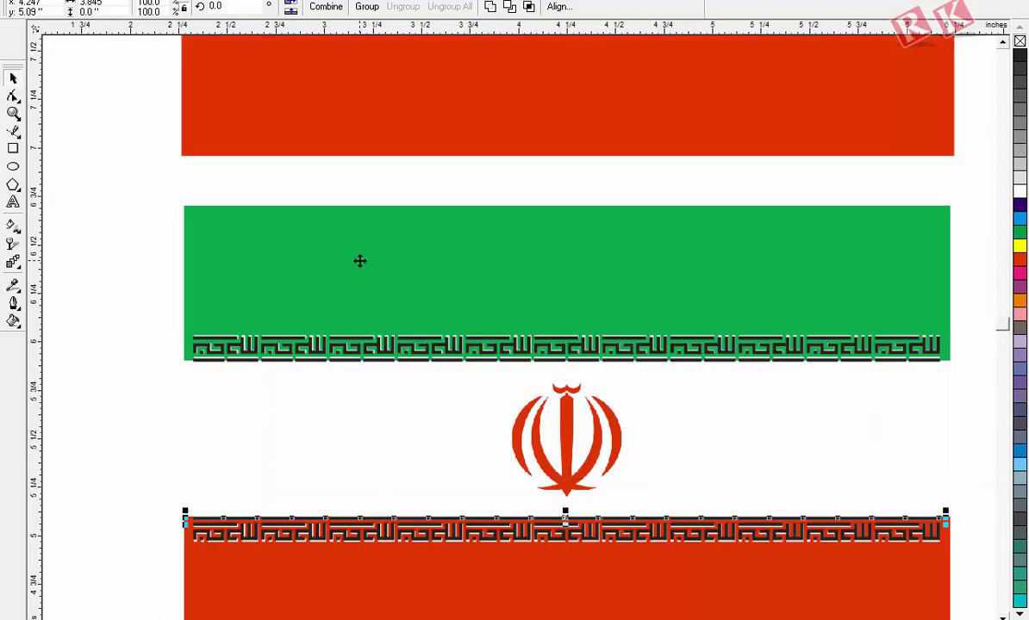
- Group the motif row on the reference green stripe and group the motif row on the reference red stripe separately
key("F3")
key("F2")
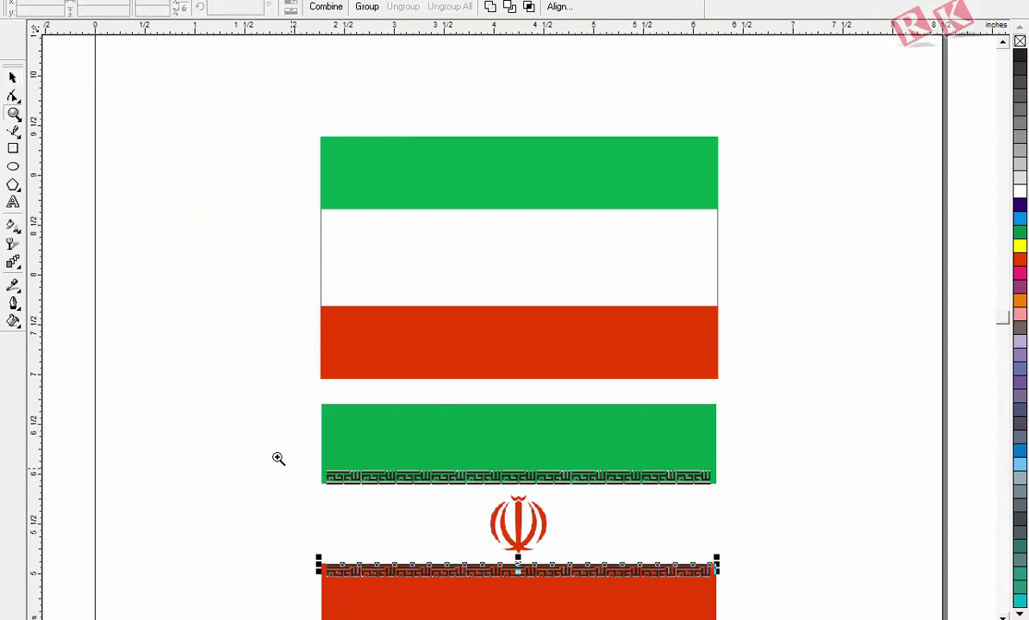
left_click_drag(270, 453, 841, 570)
left_click_drag(854, 200, 89, 270)
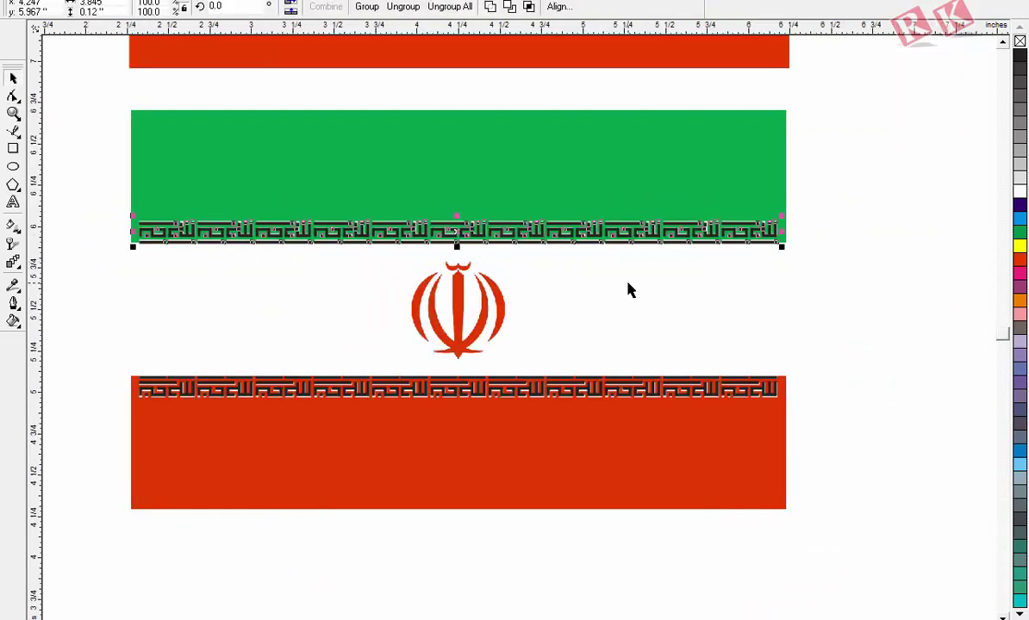
key("ctrl+g")
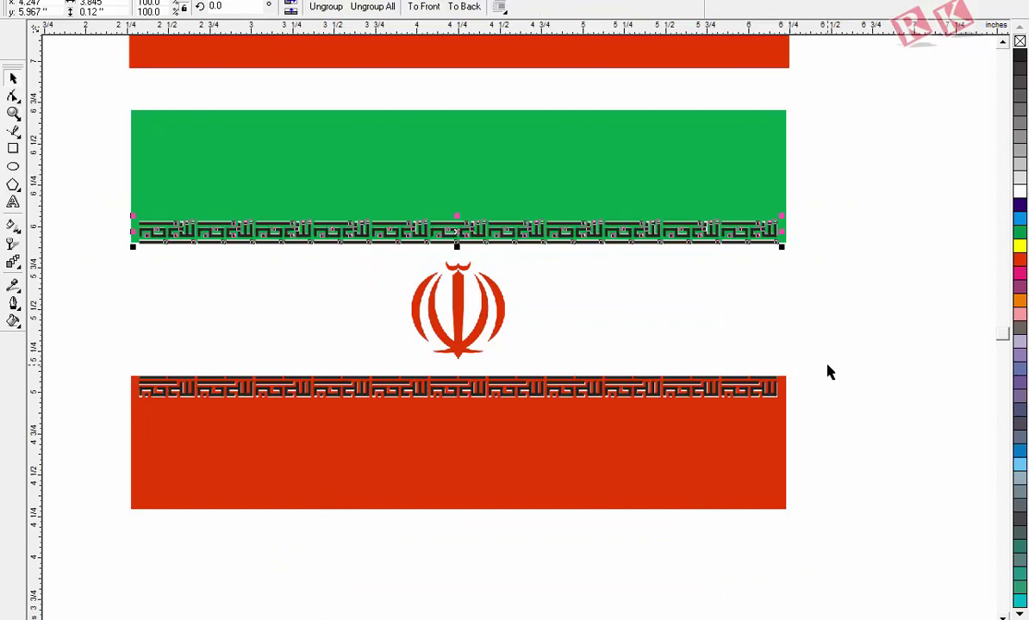
left_click_drag(830, 362, 90, 438)
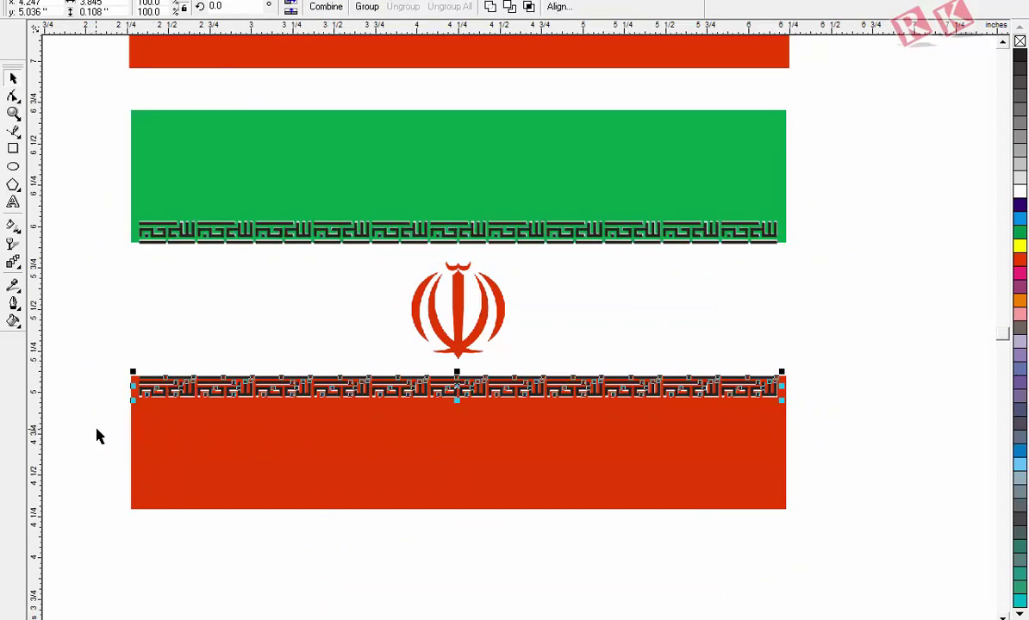
key("ctrl+g")
- Move the grouped green-stripe motif row up onto the drawn flag, aligning its bars with the green stripe's lower edge
key("F4")
left_click(540, 425)
left_click(540, 424)
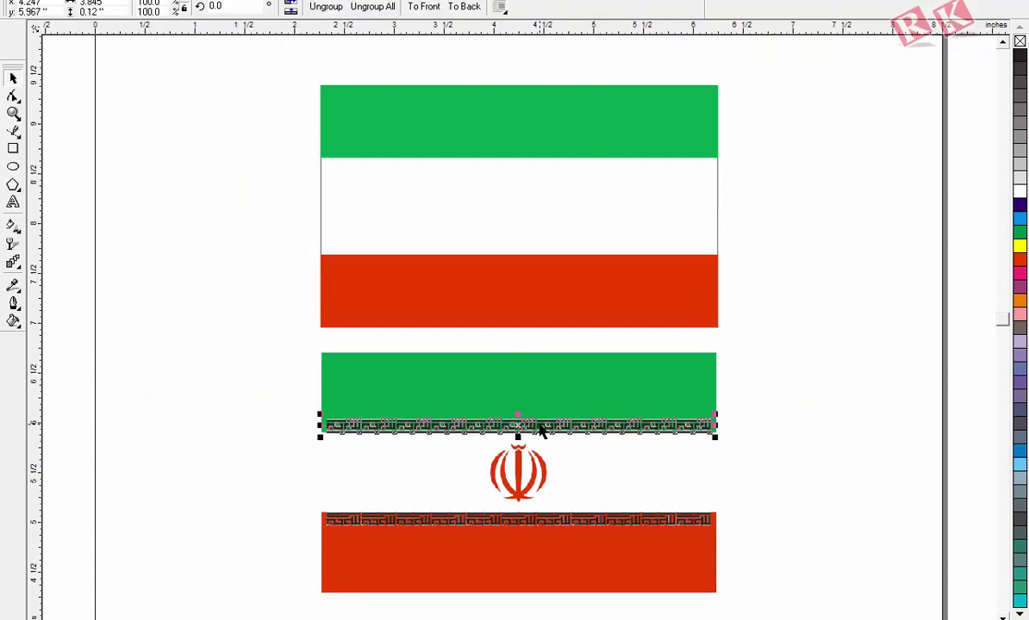
left_click_drag(539, 425, 536, 152)
key("F2")
left_click_drag(370, 110, 572, 204)
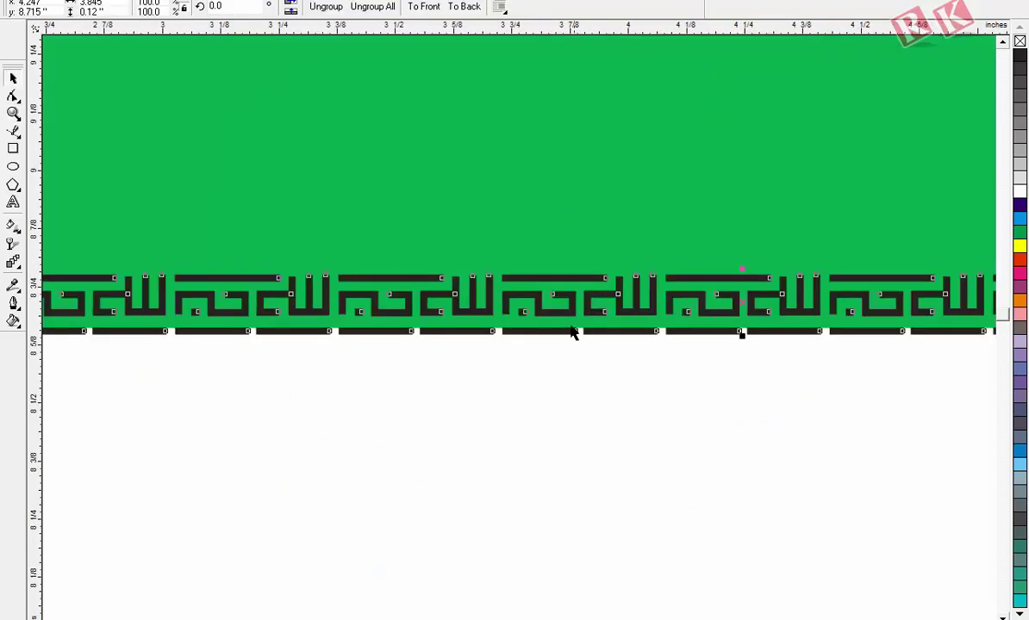
left_click_drag(562, 330, 565, 326)
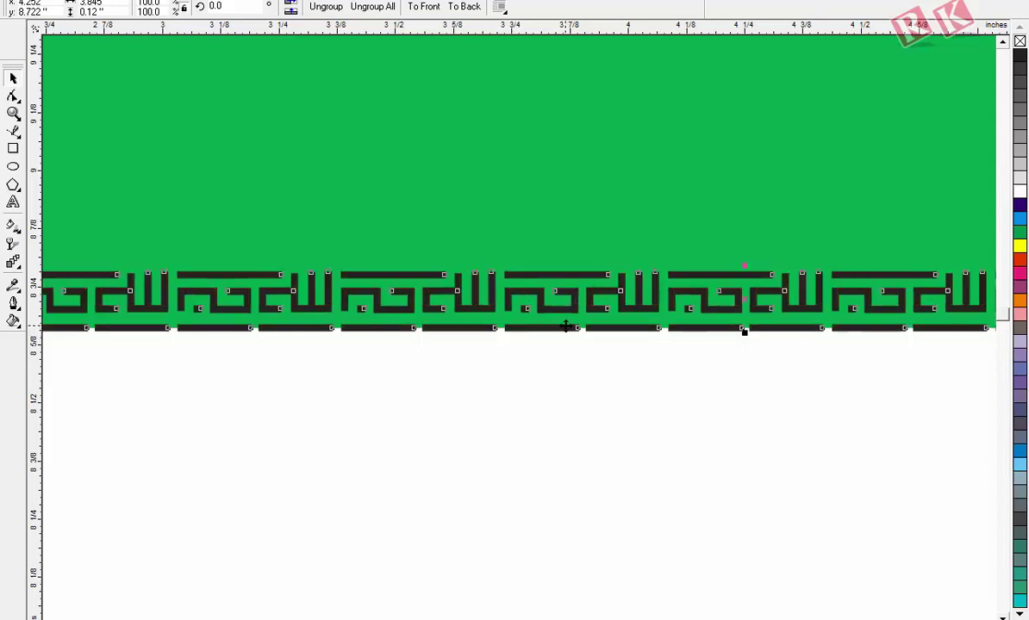
key("F2")
left_click_drag(466, 333, 554, 354)
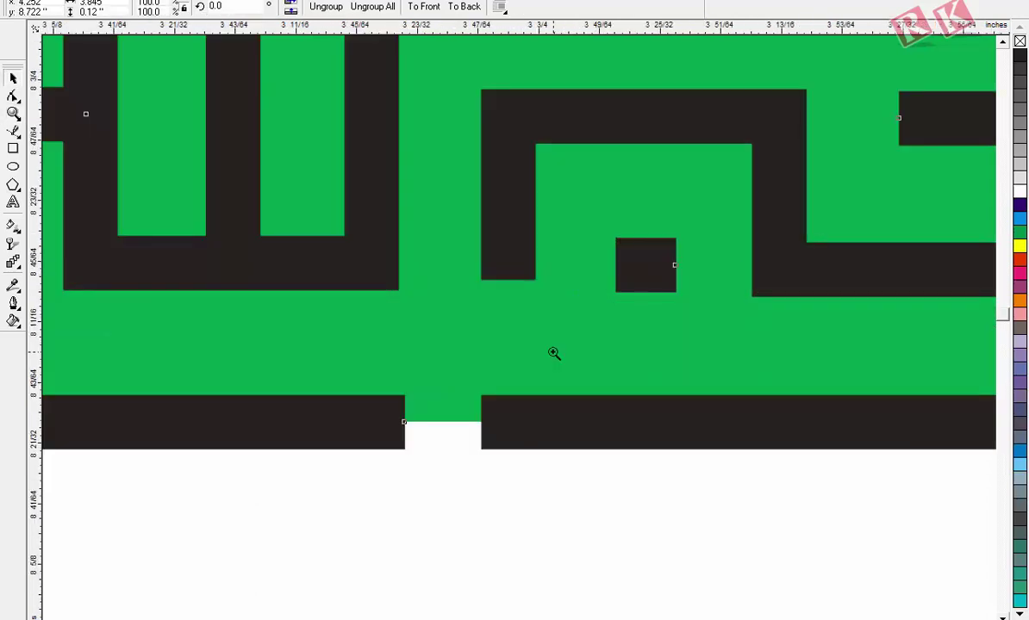
- Colour the lines of the motif row on the drawn flag's green stripe white
left_click(1021, 195)
key("F3")
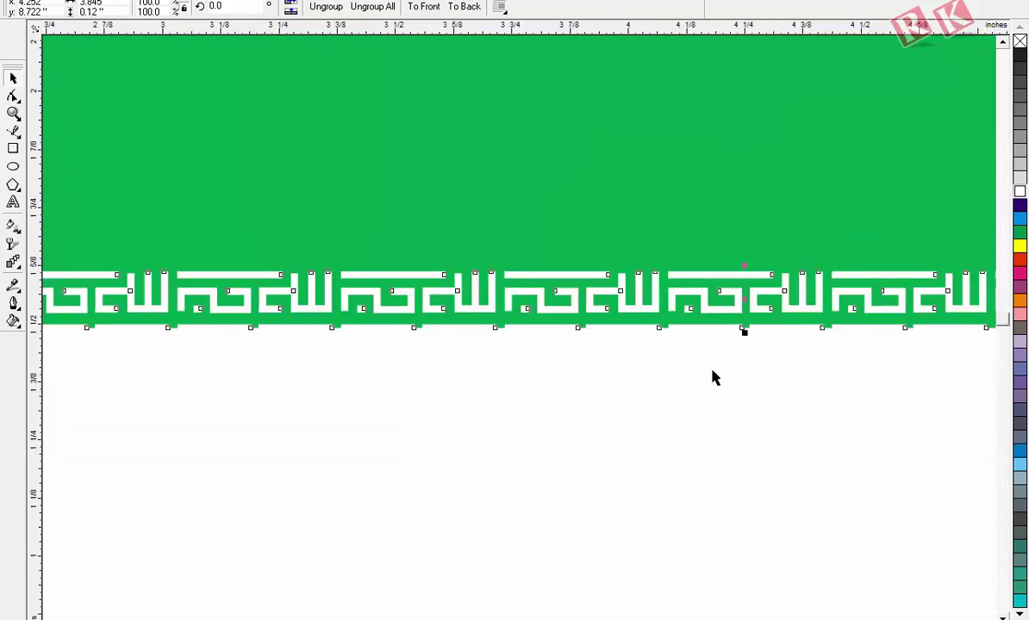
key("F4")
left_click(816, 352)
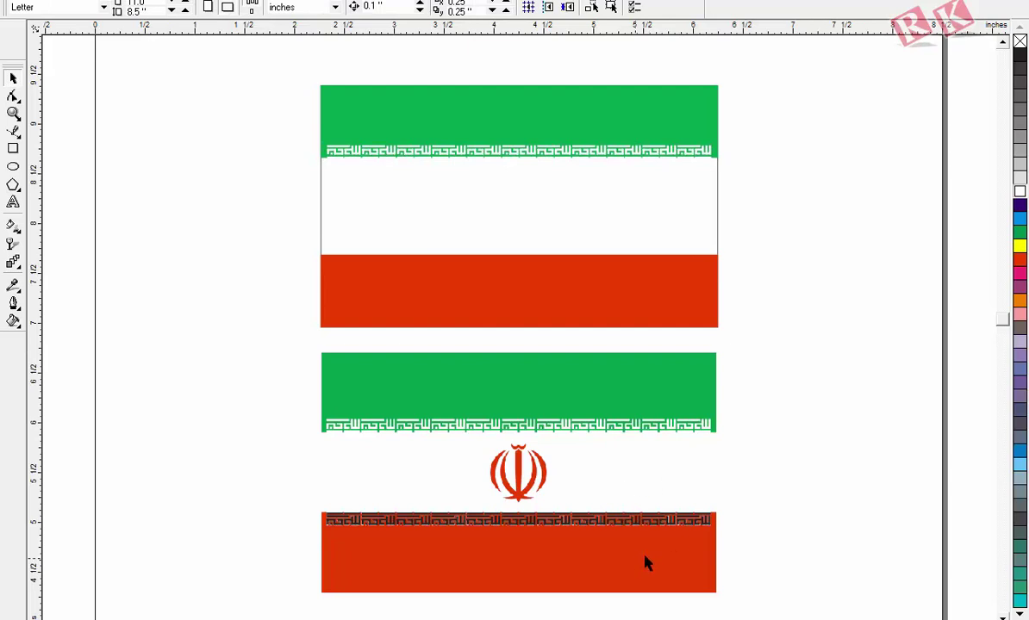
- Move the grouped red-stripe motif row up onto the upper edge of the drawn flag's red stripe
key("z")
left_click_drag(248, 423, 789, 580)
left_click_drag(907, 339, 133, 389)
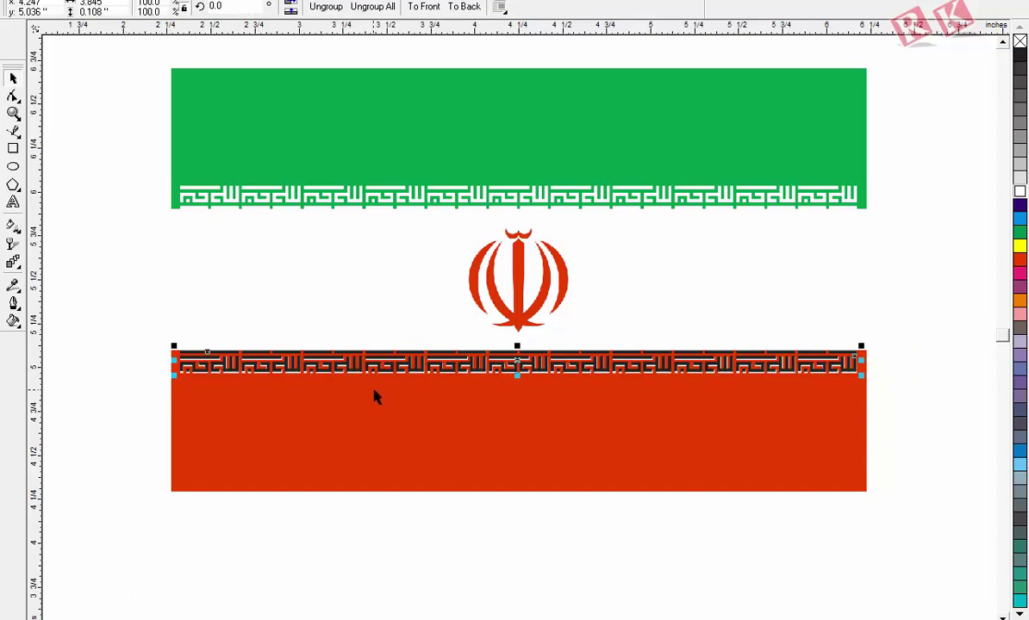
key("z")
key("F3")
left_click_drag(227, 200, 795, 552)
left_click_drag(530, 573, 554, 139)
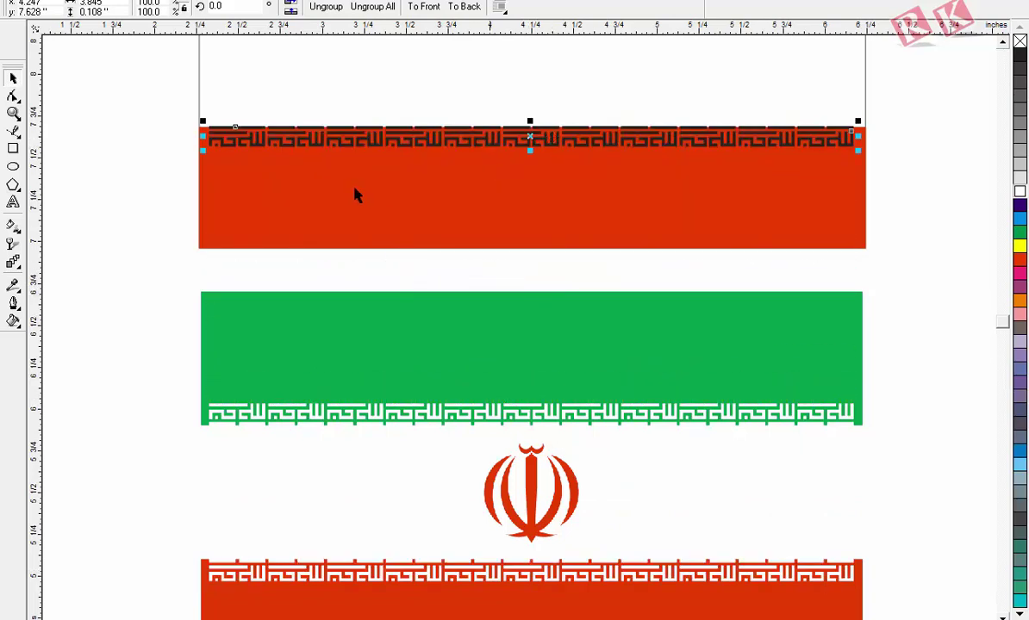
- Colour the lines of the motif row on the drawn flag's red stripe white
key("z")
left_click_drag(365, 121, 608, 179)
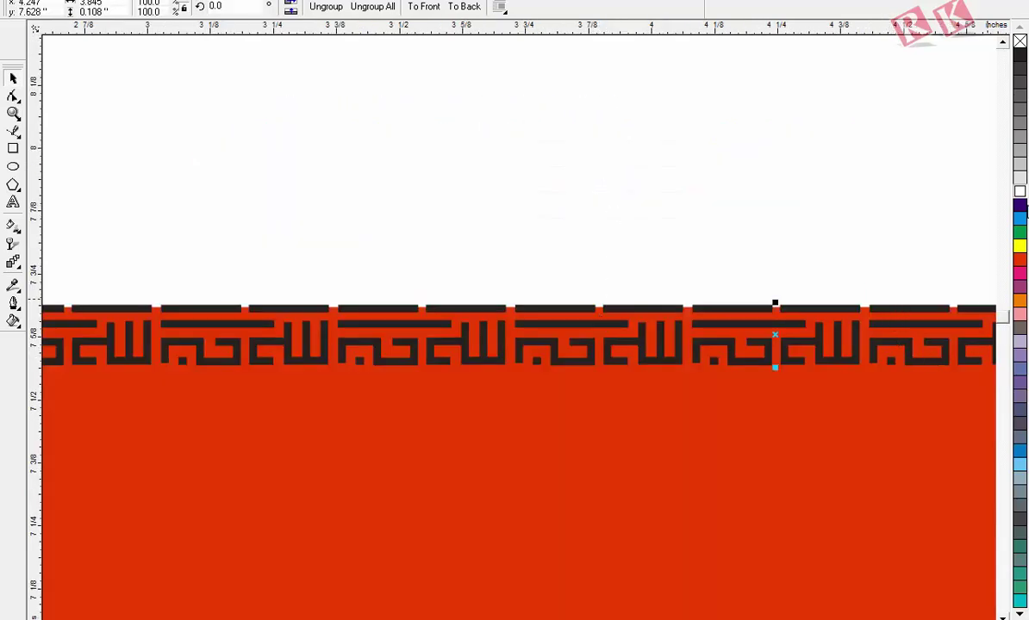
left_click(1020, 196)
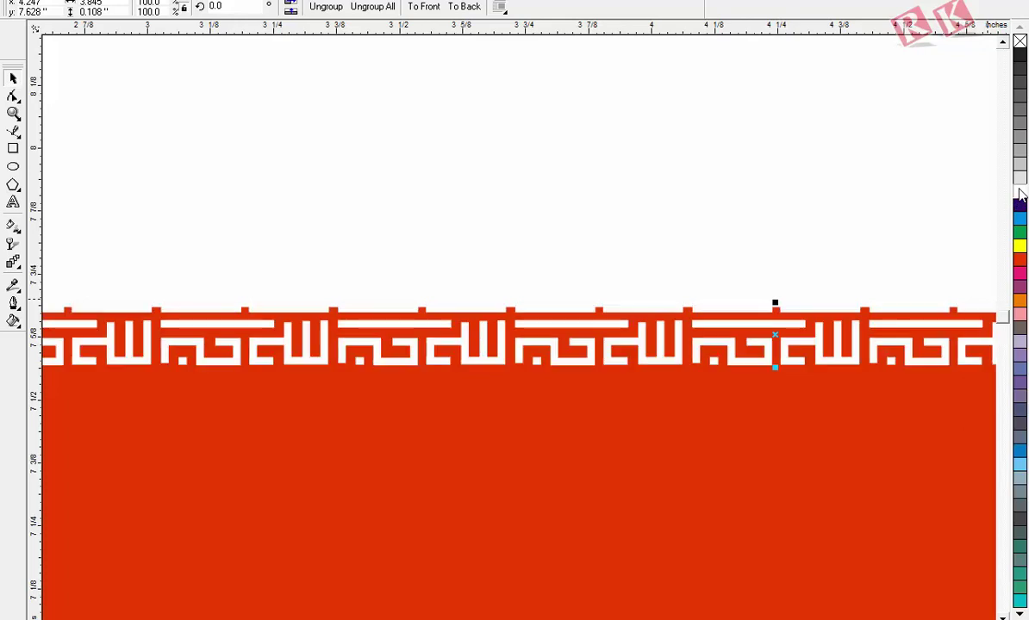
key("F4")
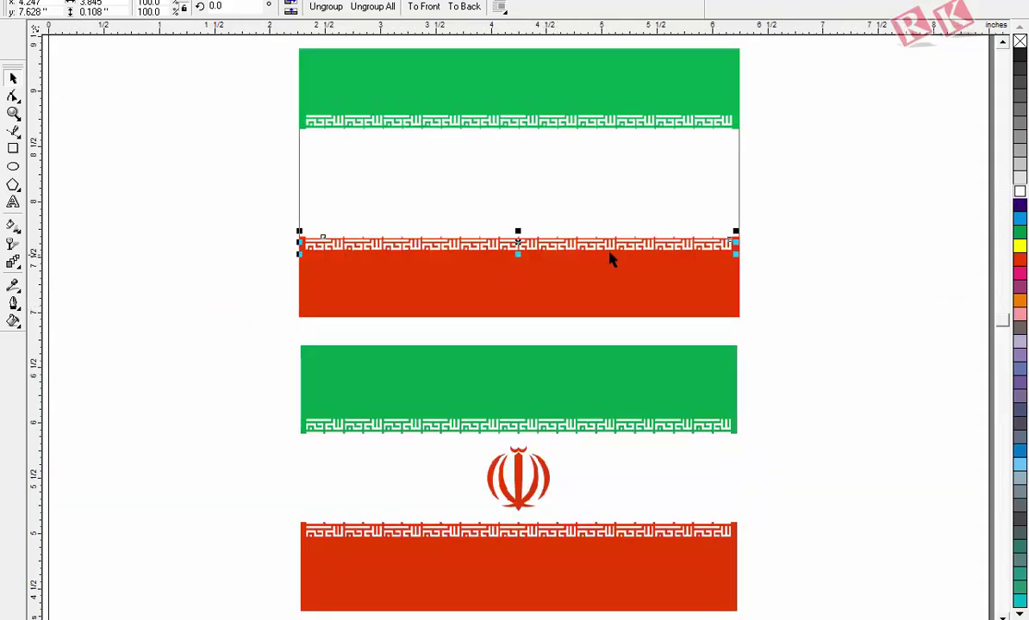
left_click(801, 310)
- Draw a closed three-sided outline over the emblem's outer right crescent, with corners at both tips and the widest point of its outer edge
key("F2")
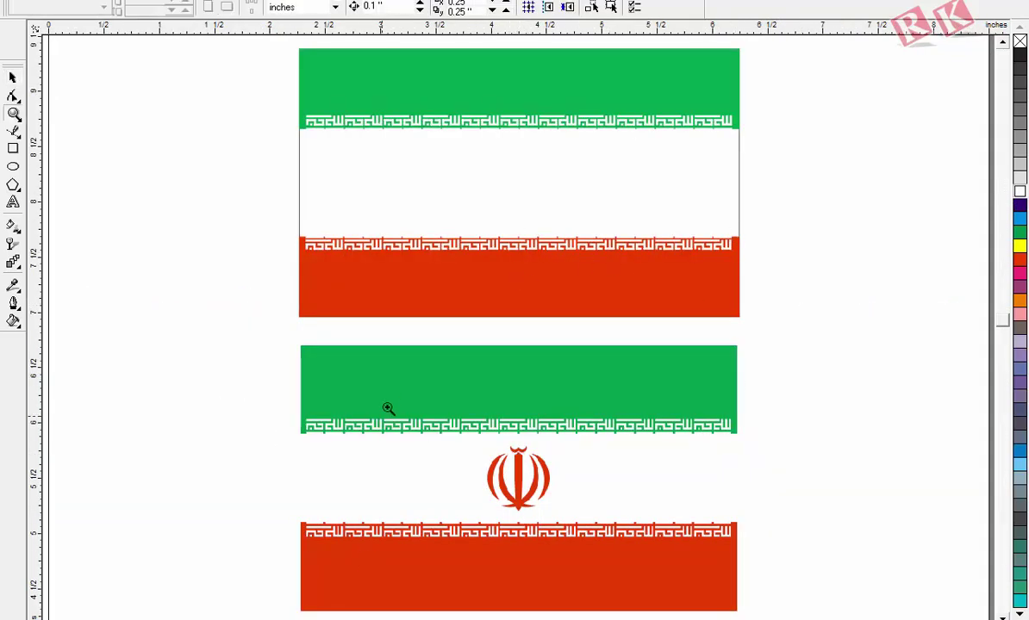
left_click_drag(387, 408, 572, 514)
mouse_move(524, 220)
left_mouse_down()
mouse_move(896, 527)
mouse_move(910, 580)
left_mouse_up()
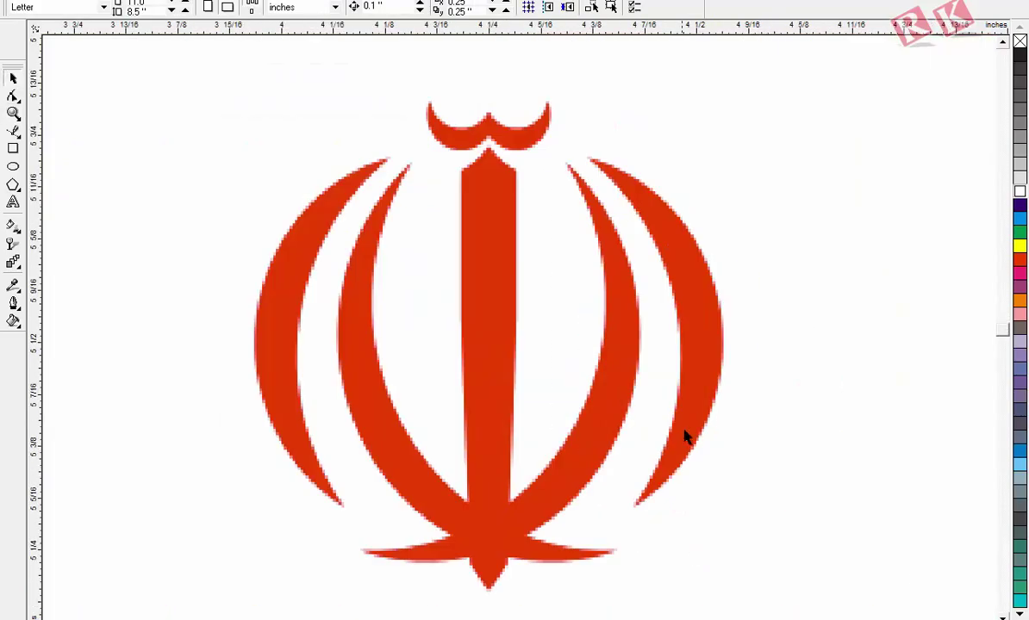
left_click(14, 131)
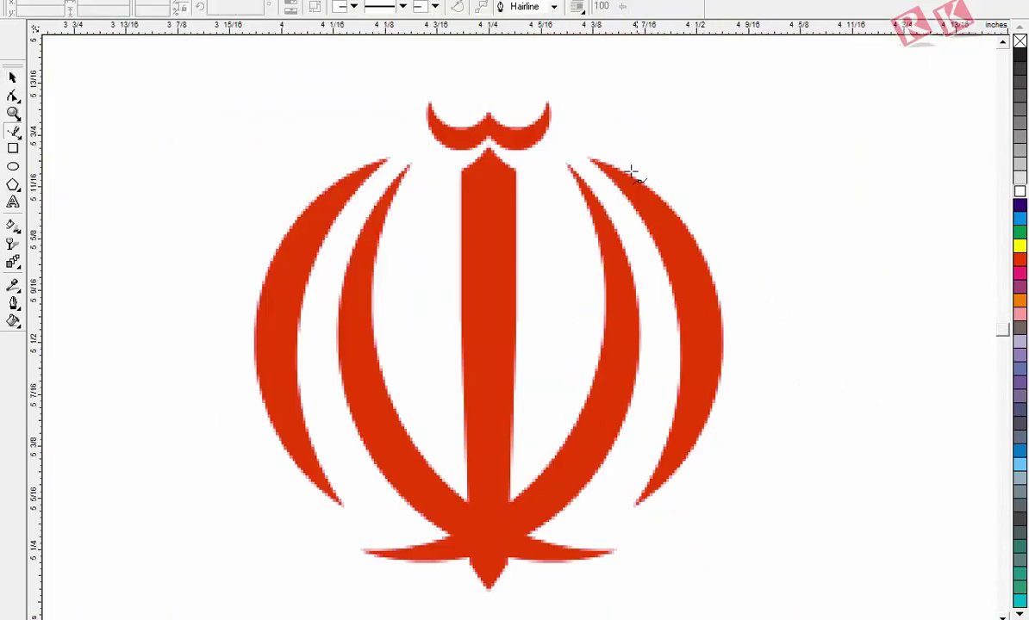
double_click(641, 503)
double_click(726, 331)
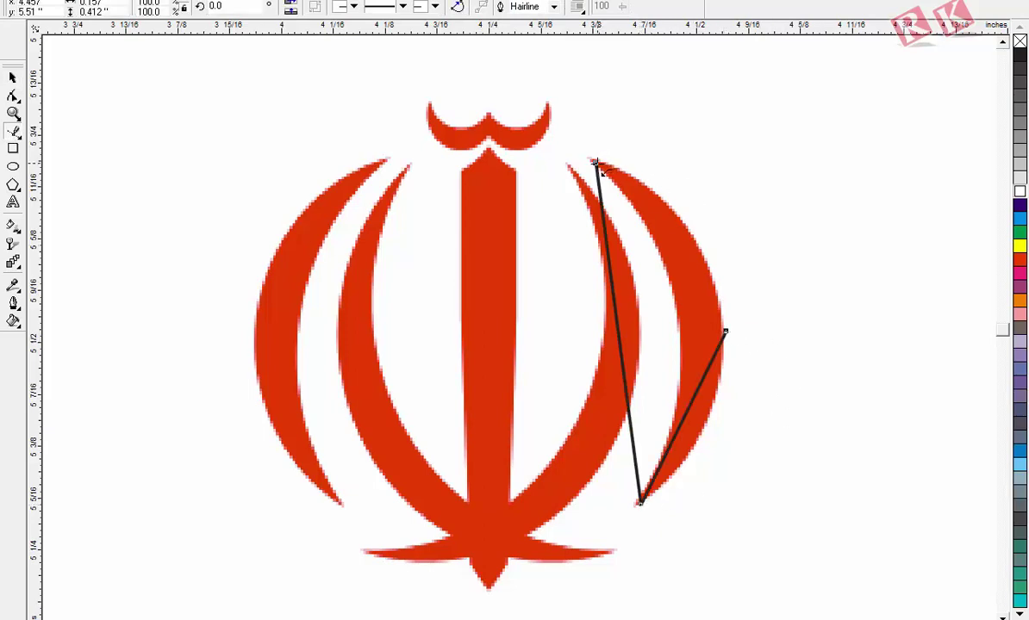
left_click(595, 162)
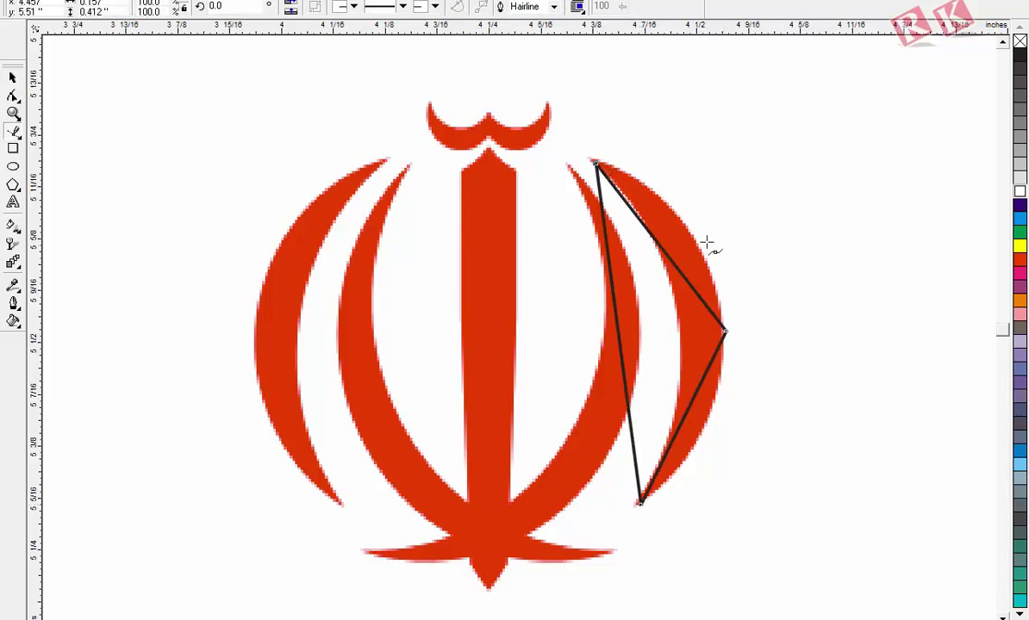
left_click(13, 78)
- Convert the triangle's long tip-to-tip side to a curve and bend it along the crescent's inner edge
key("z")
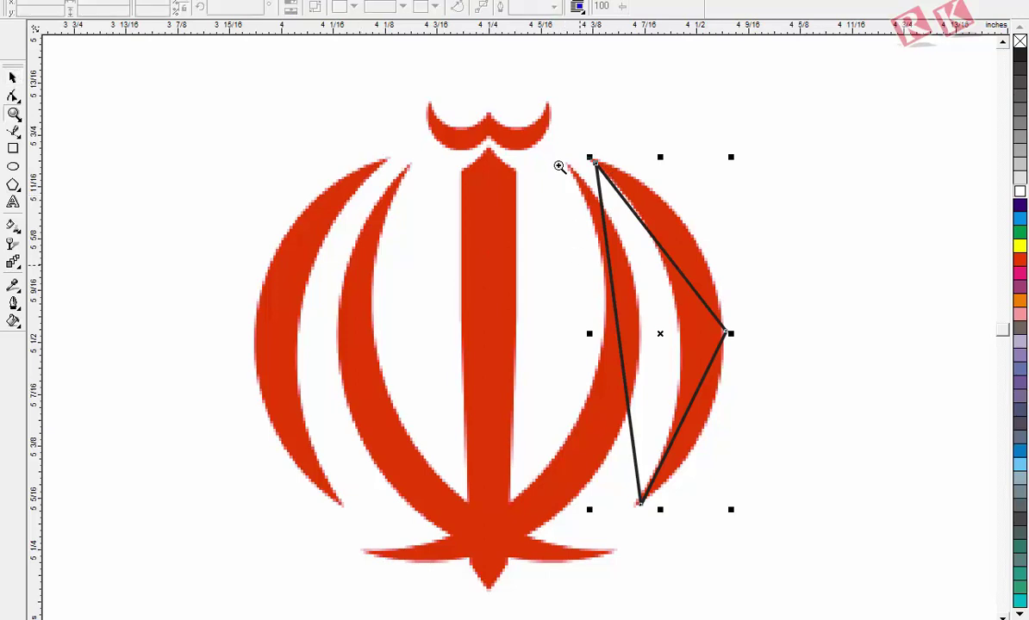
left_click_drag(552, 127, 784, 434)
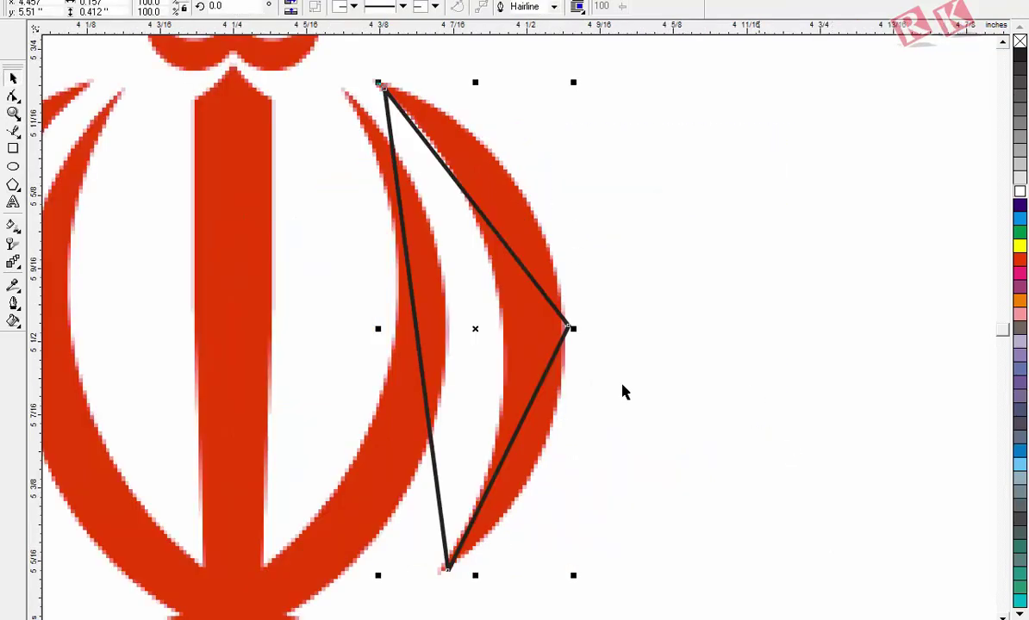
key("F10")
left_click(413, 307)
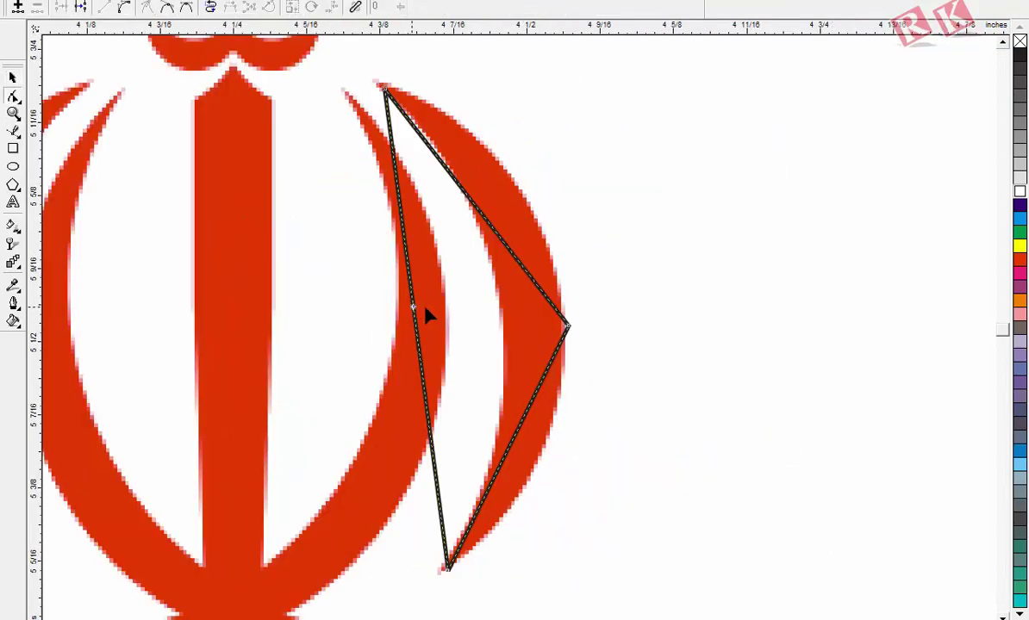
left_click(150, 8)
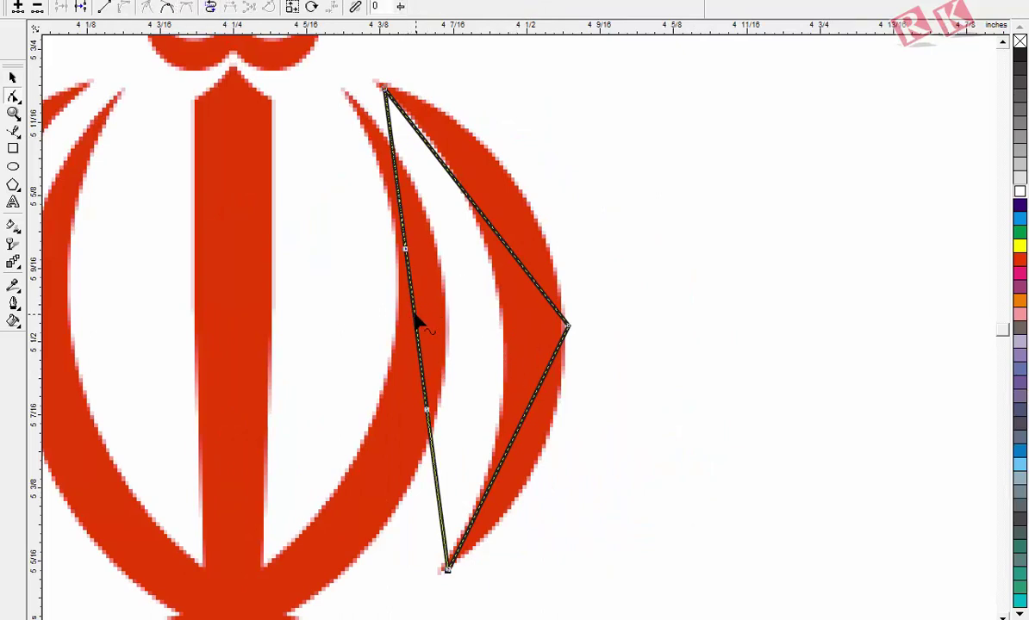
left_click_drag(423, 320, 503, 317)
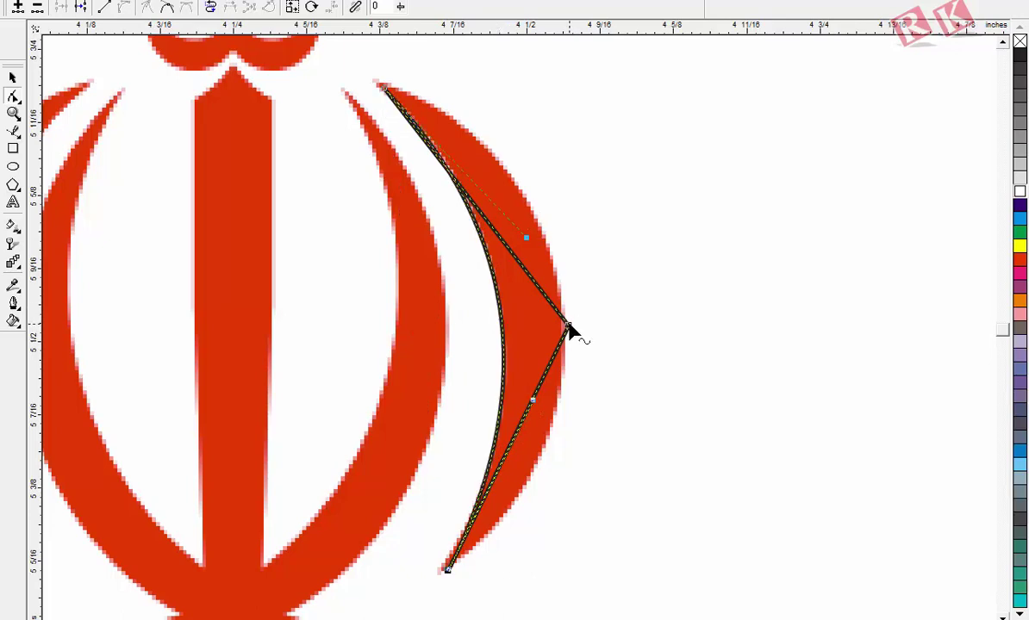
- Convert the outline's upper outer side to a curve and bend it along the crescent's outer edge
double_click(569, 328)
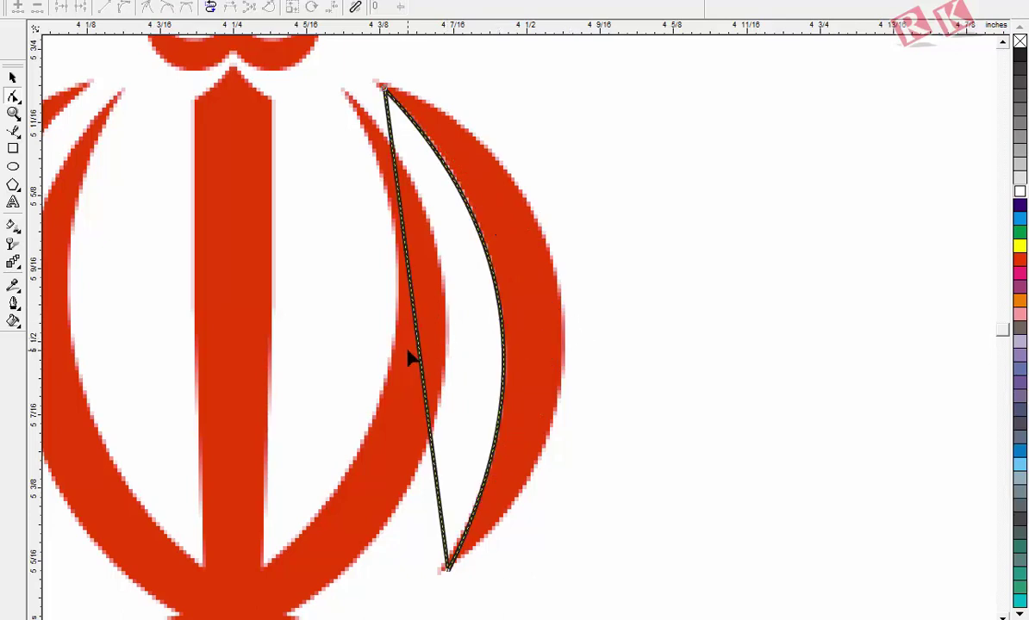
key("ctrl+z")
left_click(123, 7)
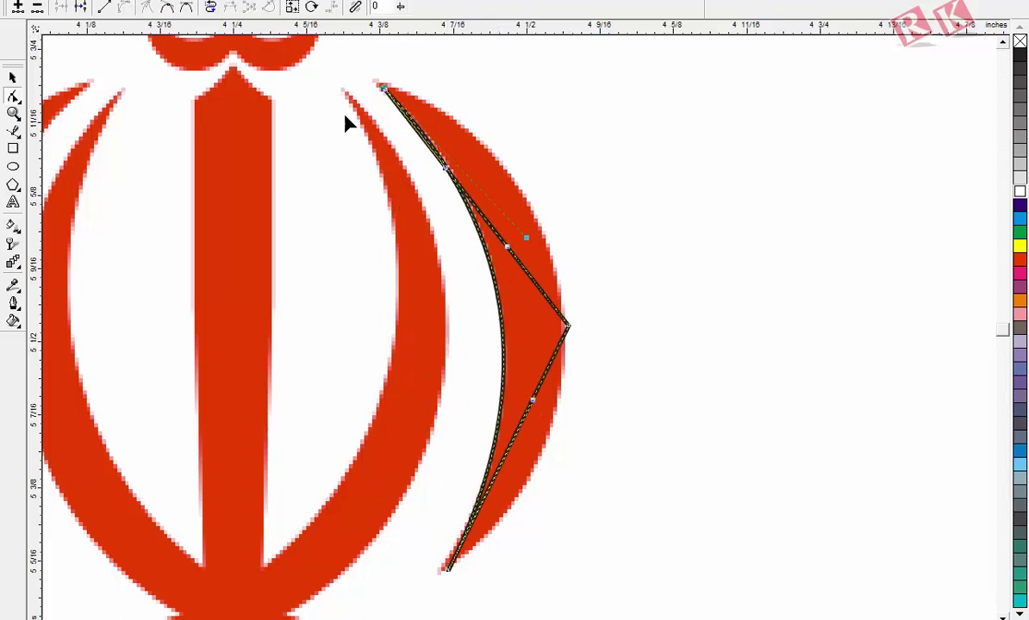
left_click_drag(507, 248, 558, 148)
key("ctrl+z")
left_click_drag(474, 207, 498, 164)
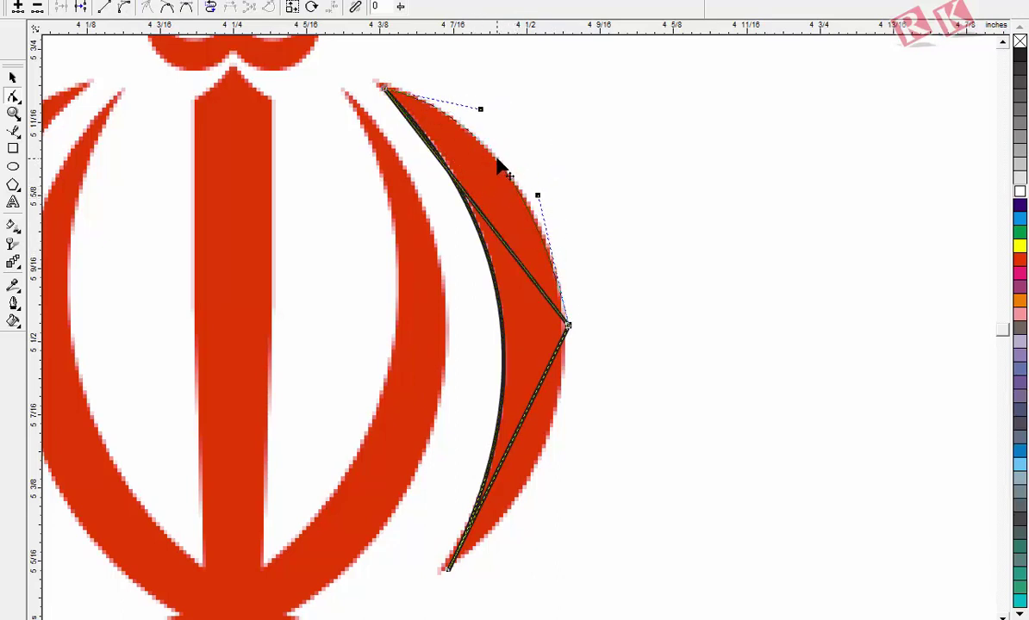
- Move the crescent outline's widest corner and upper tip onto the emblem's edge and refit the upper outer curve
left_click_drag(569, 326, 560, 299)
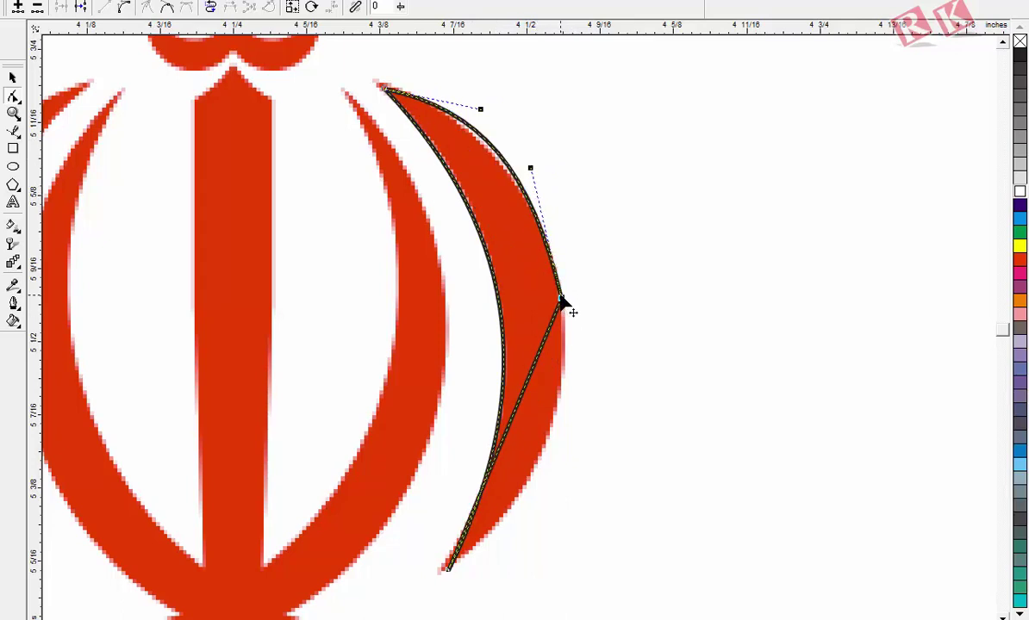
left_click(485, 155)
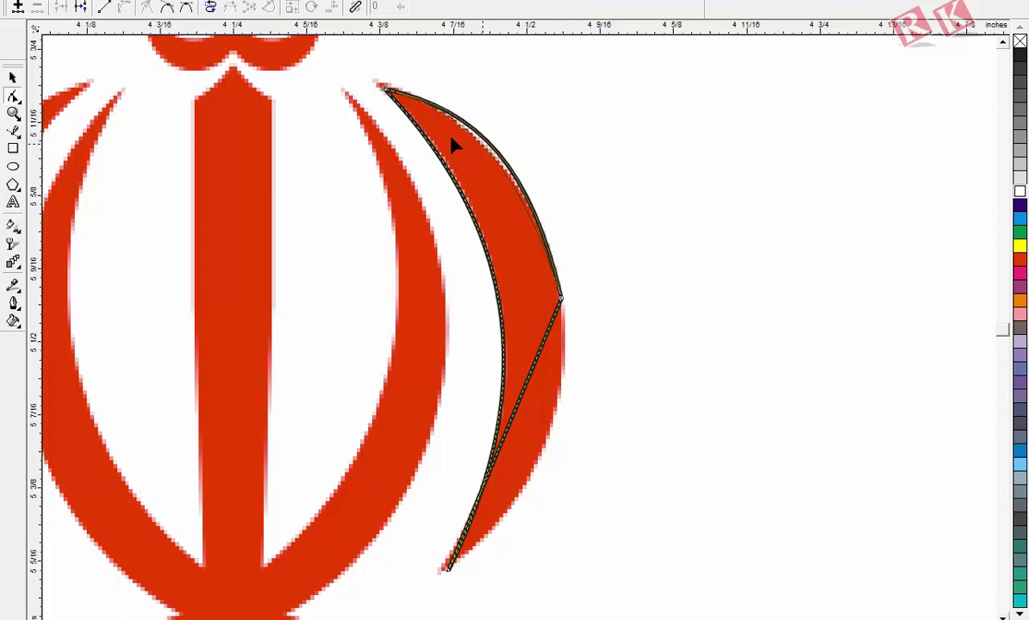
left_click(450, 136)
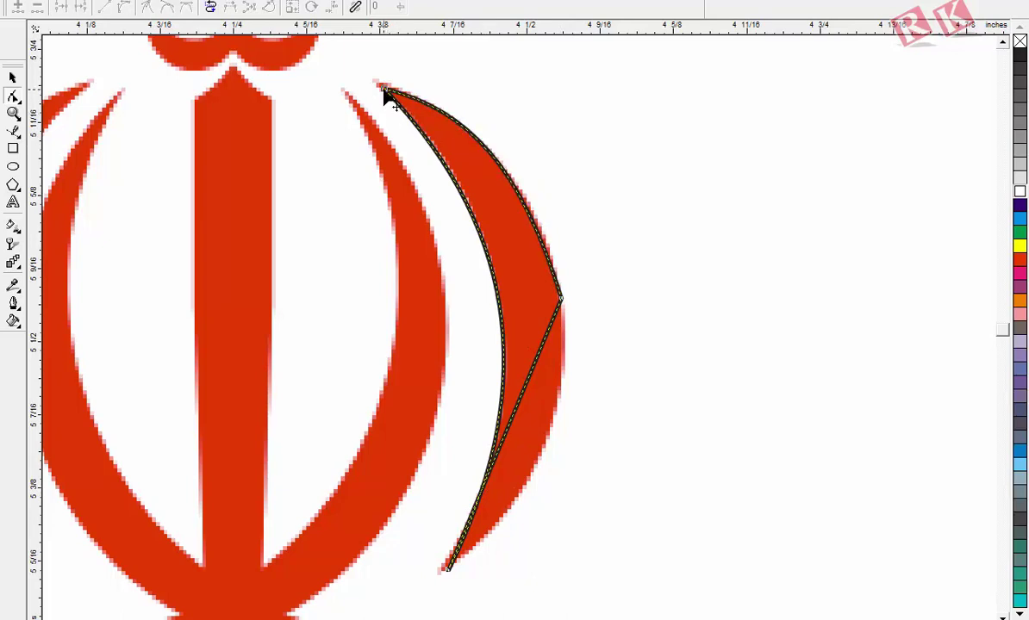
left_click_drag(385, 91, 376, 82)
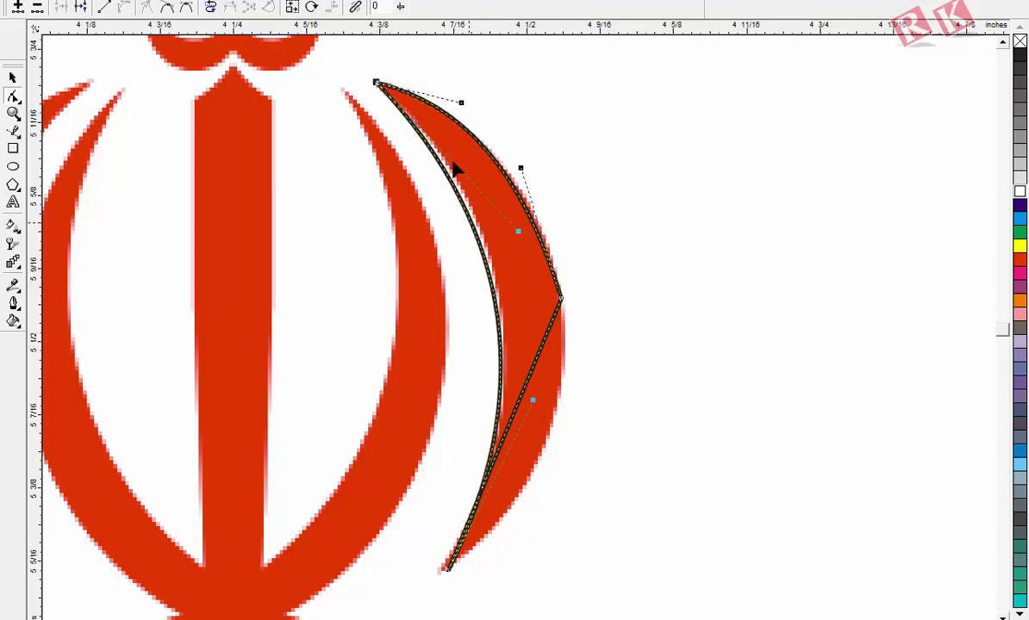
left_click(396, 102)
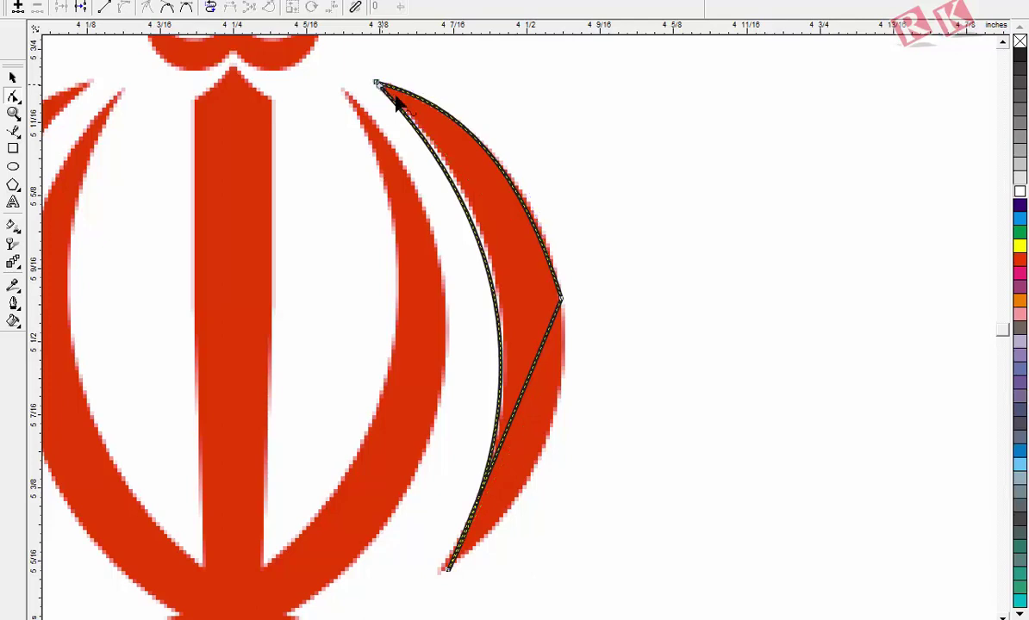
- Curve the outline's lower outer side along the crescent's outer edge and align its lower tip and widest node with the emblem
left_click(530, 378)
left_click(125, 8)
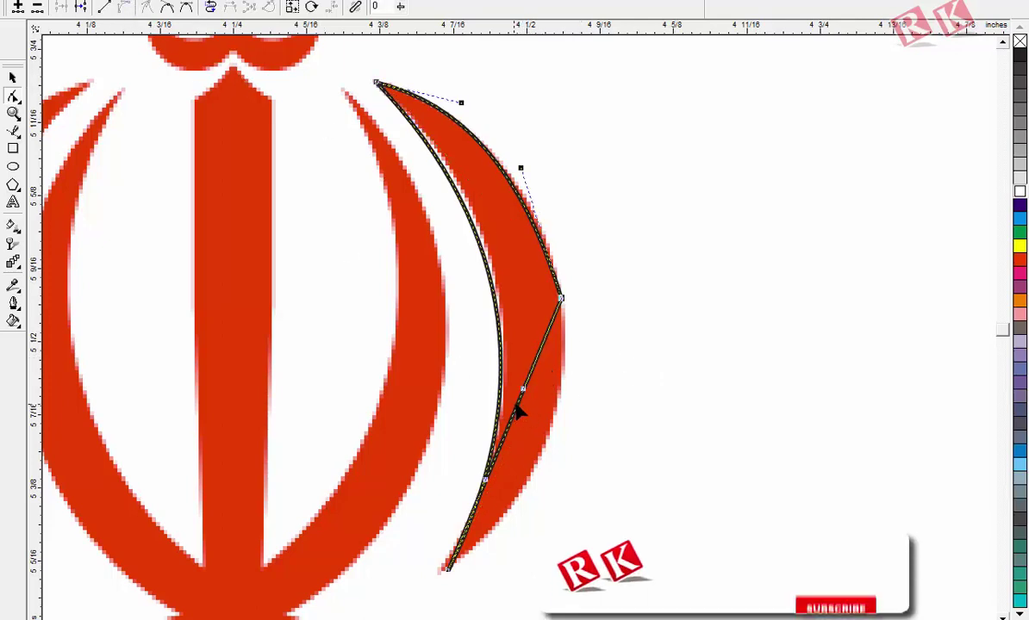
left_click_drag(522, 409, 551, 439)
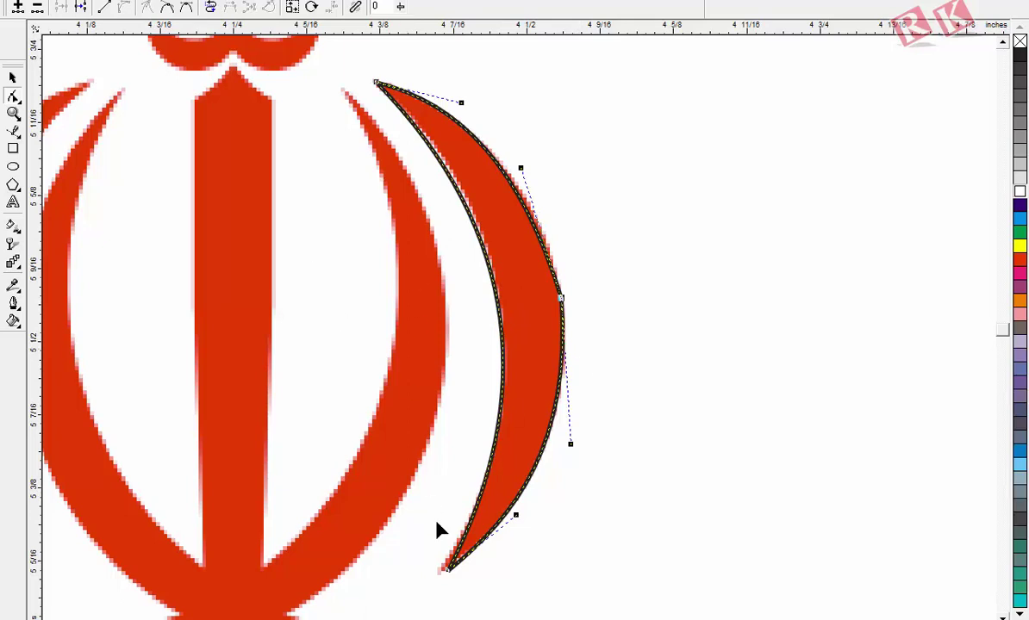
left_click(446, 572)
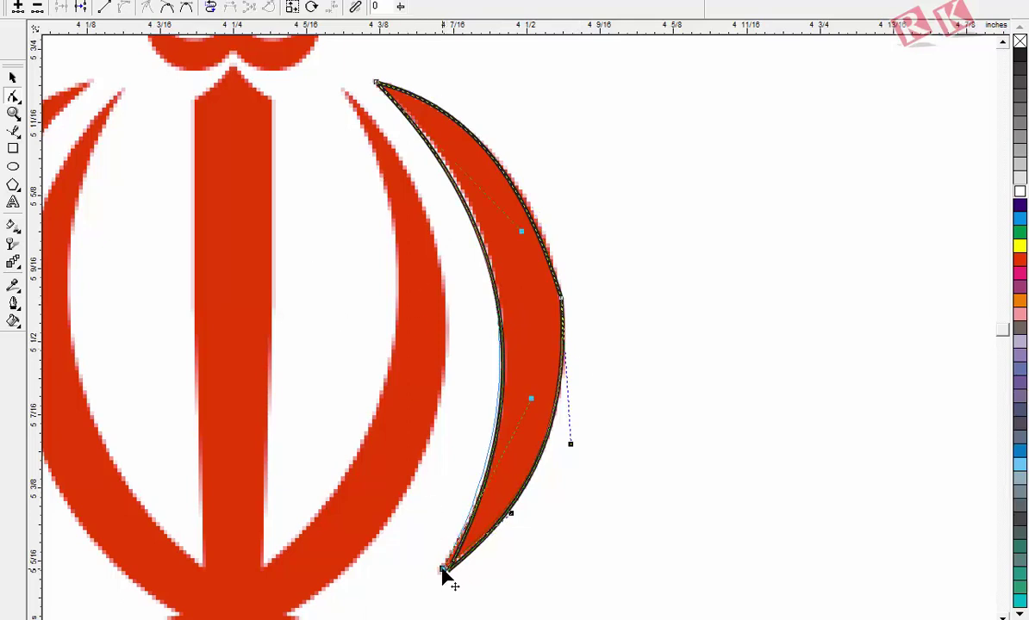
left_click(565, 302)
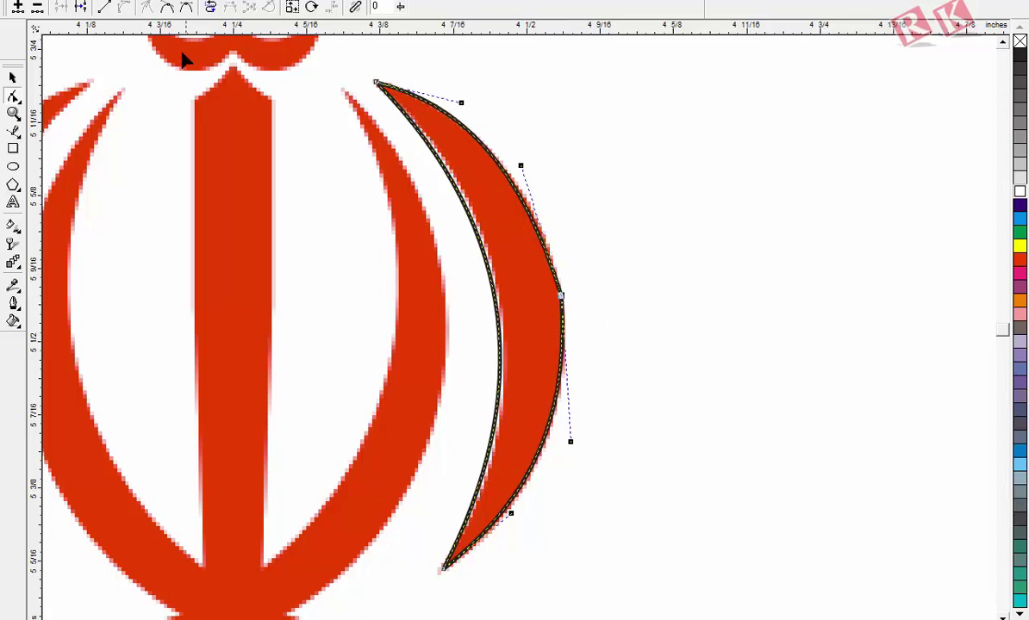
- Fill the traced outer right crescent with yellow and remove its outline
left_click(13, 78)
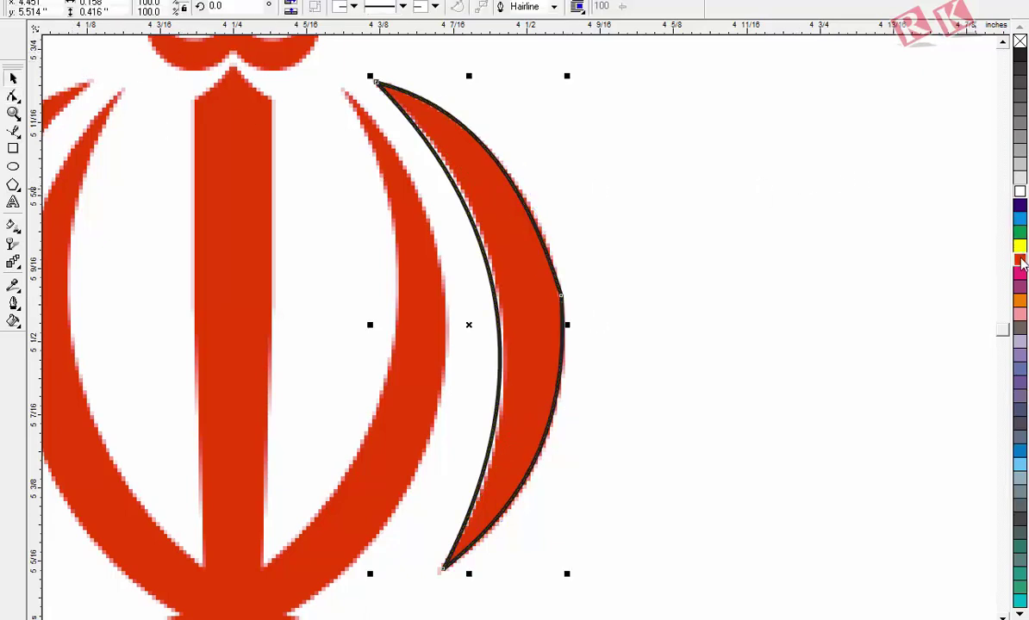
left_click(1020, 247)
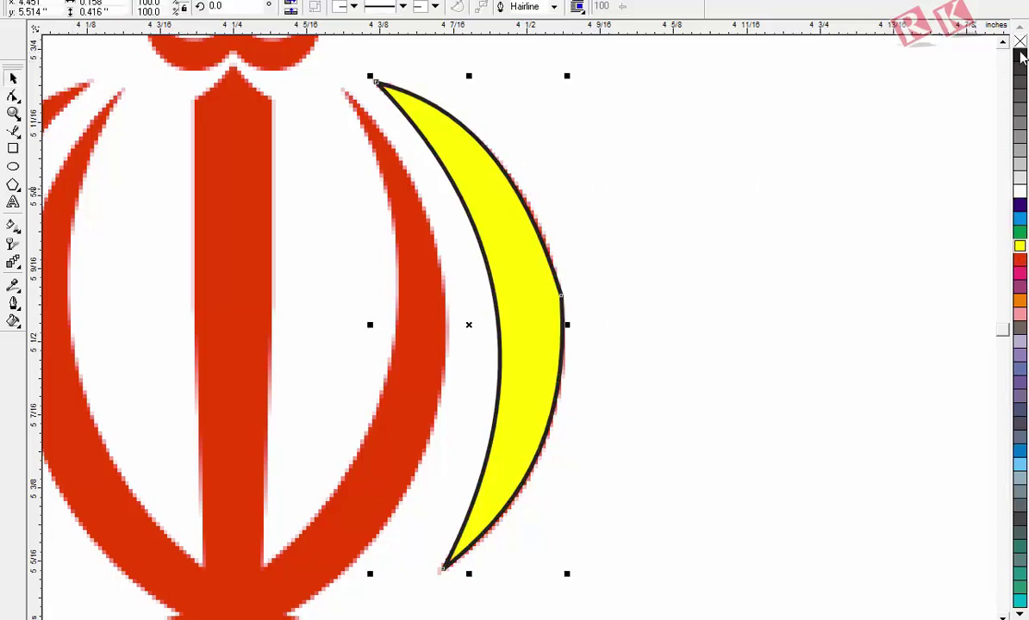
right_click(1021, 42)
left_click(790, 244)
- Place a mirrored copy of the yellow crescent over the emblem's outer left crescent and delete the surplus copy in the middle
key("F3")
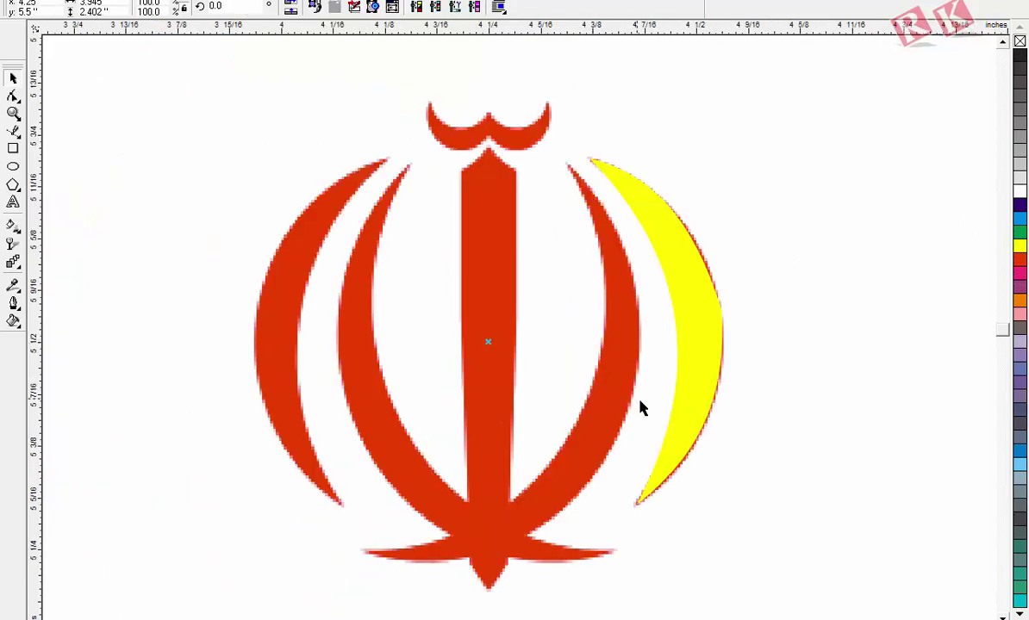
left_click(717, 380)
left_click_drag(725, 333, 286, 323)
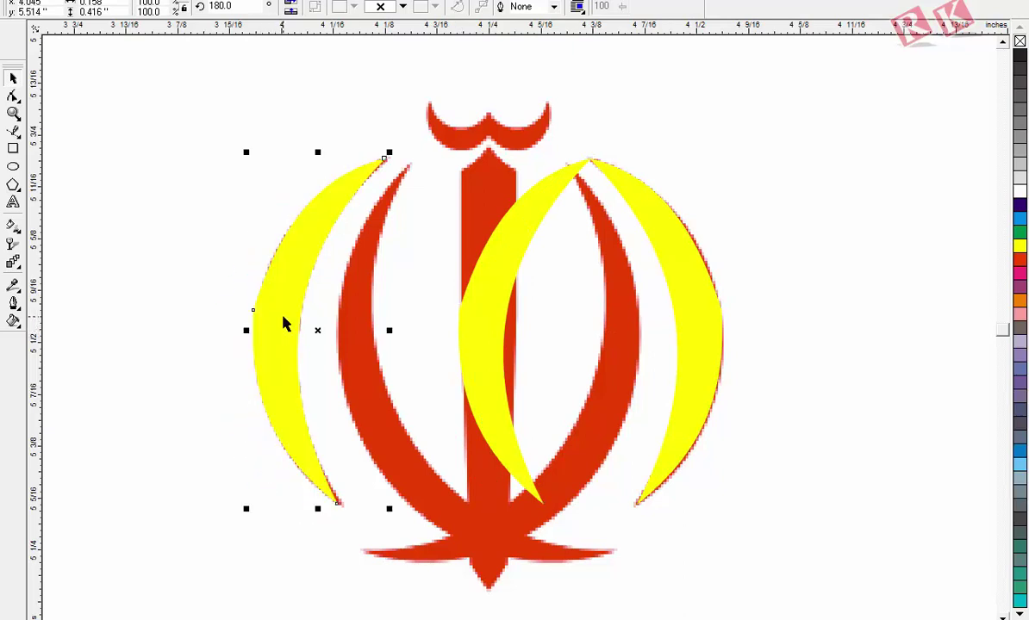
left_click(485, 328)
key("Delete")
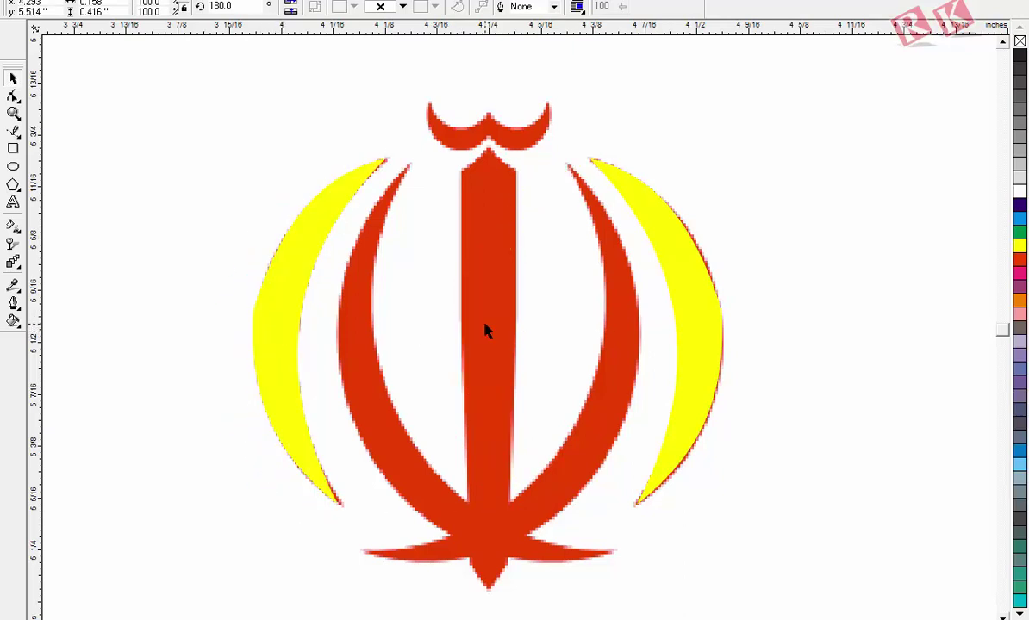
- Draw a rectangle about 0.062 by 0.474 inches over the emblem's central sword, matching the width of its upper end
key("z")
left_click_drag(259, 93, 675, 541)
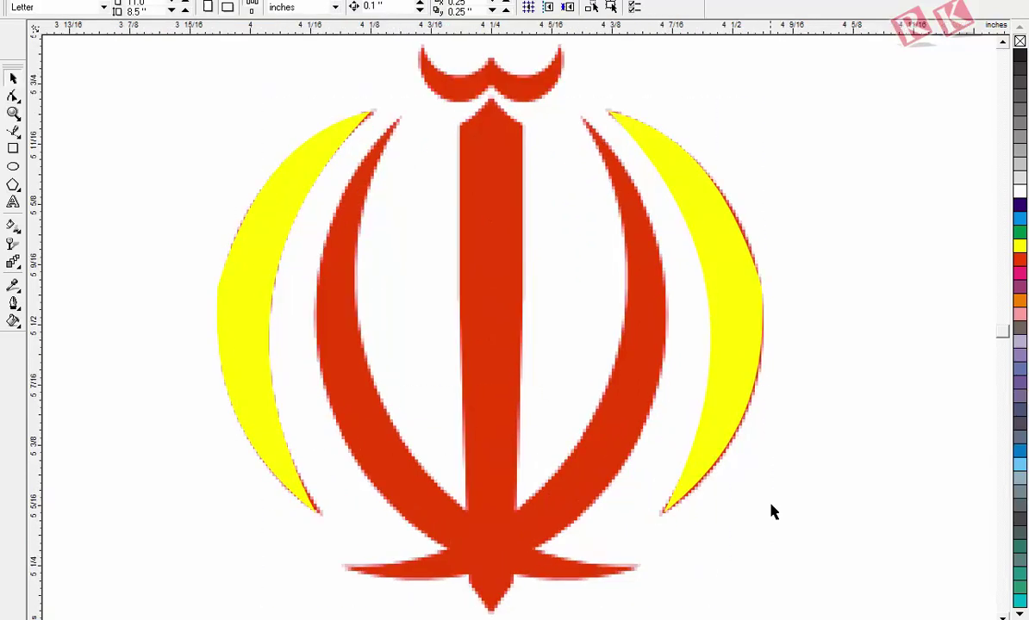
left_click(13, 148)
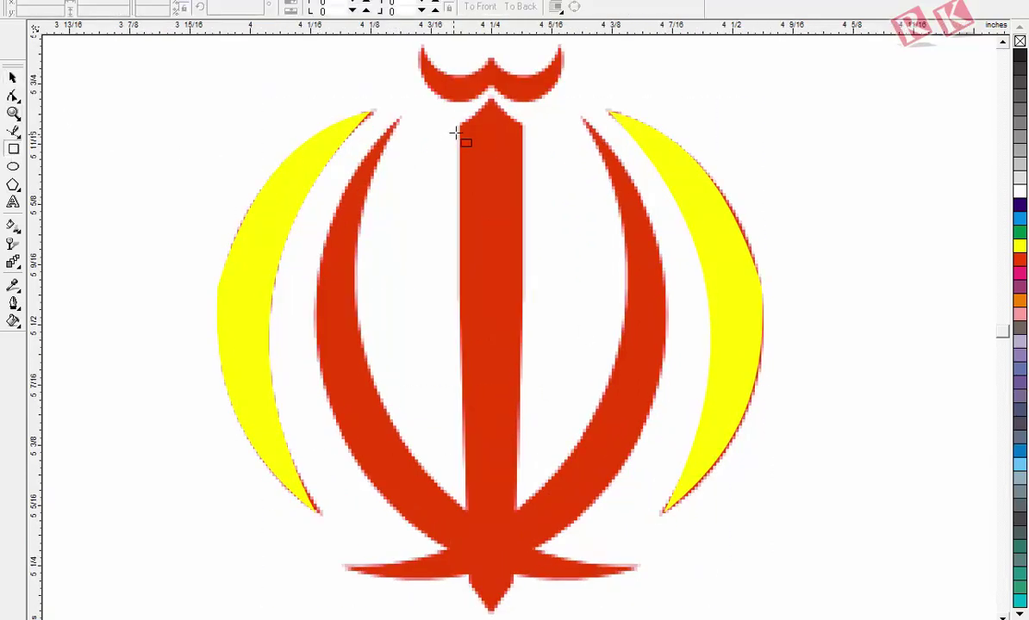
left_click_drag(460, 127, 517, 584)
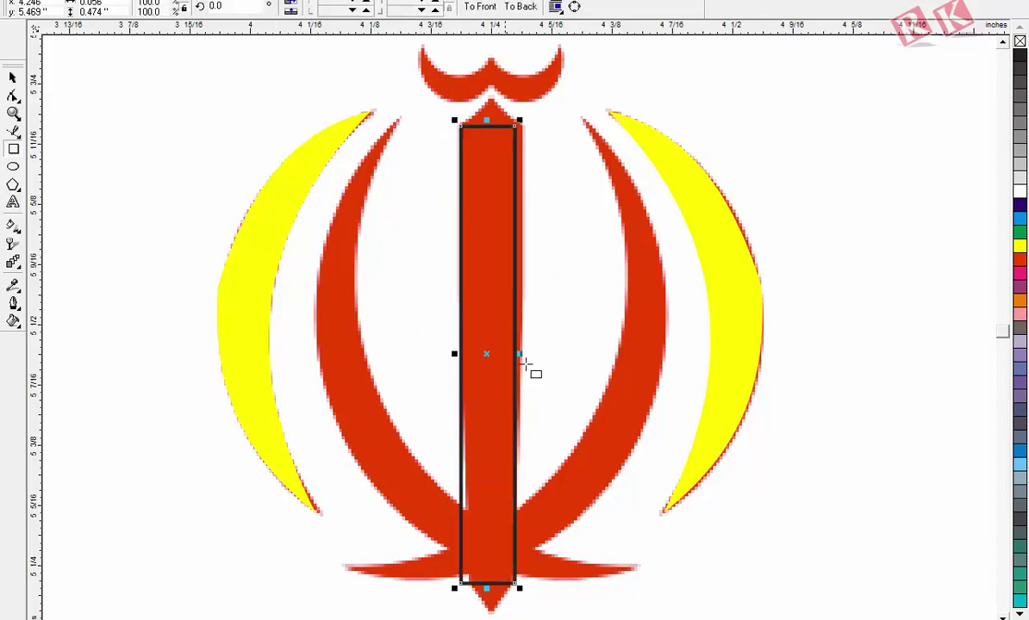
left_click_drag(517, 355, 526, 354)
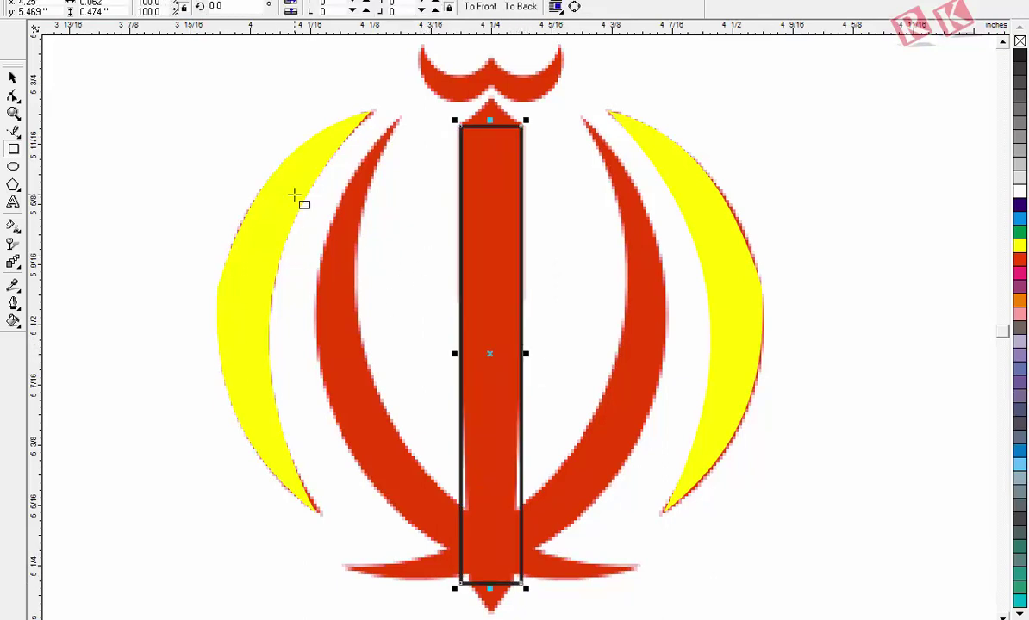
- Convert the rectangle to curves and pull a new node at the middle of its upper edge up to the sword's top point
key("z")
left_click_drag(414, 102, 599, 177)
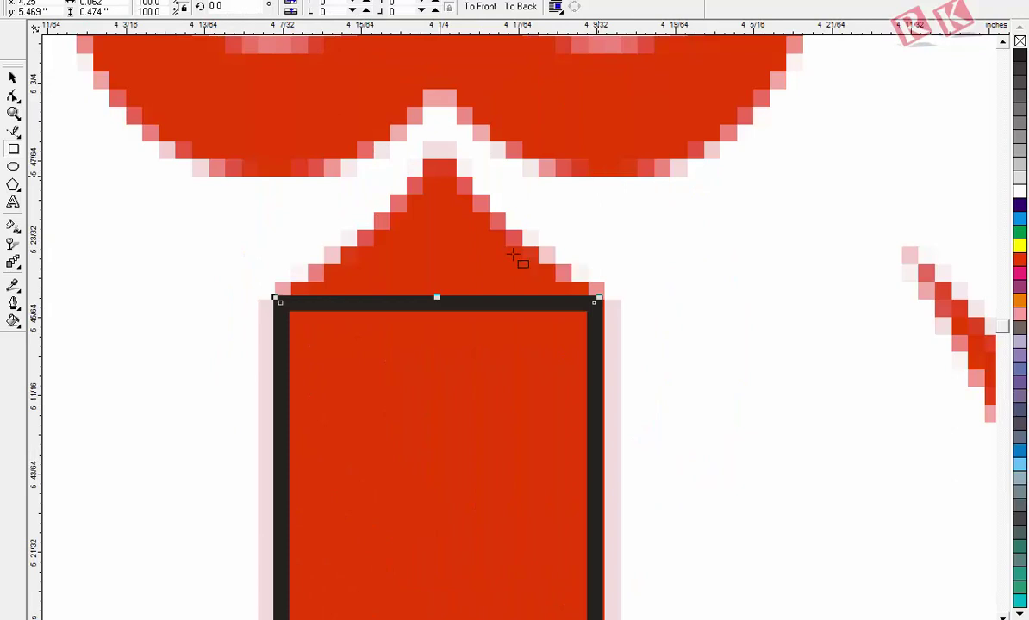
key("F10")
key("ctrl+q")
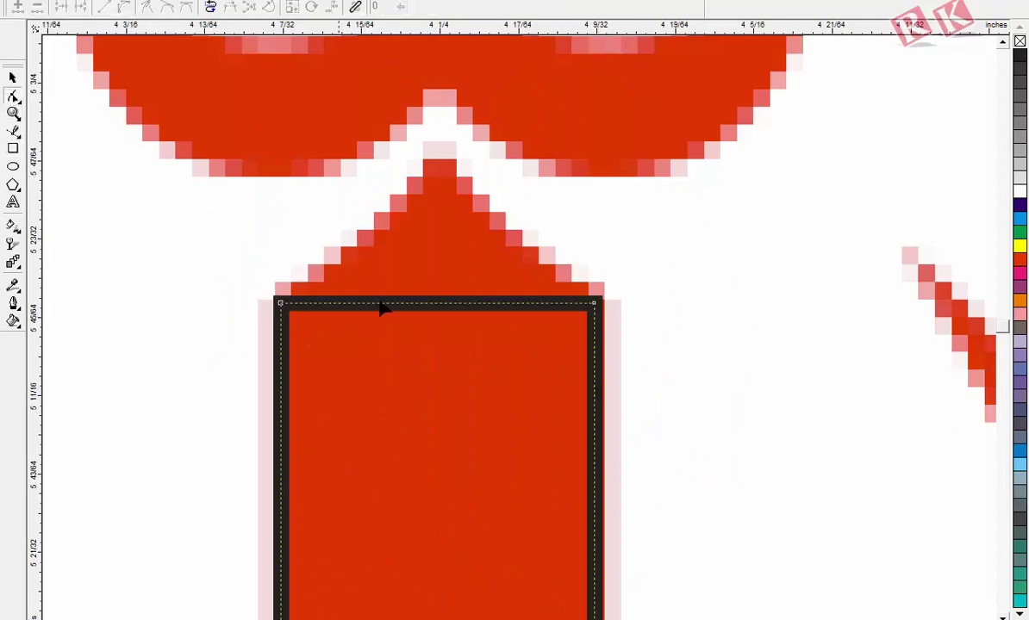
double_click(442, 304)
left_click_drag(442, 301, 438, 156)
- Add a node at the middle of the sword outline's lower edge and pull it down to the sword's bottom point
key("F3")
key("F2")
left_click_drag(424, 589, 617, 618)
double_click(374, 114)
left_click_drag(373, 112, 368, 253)
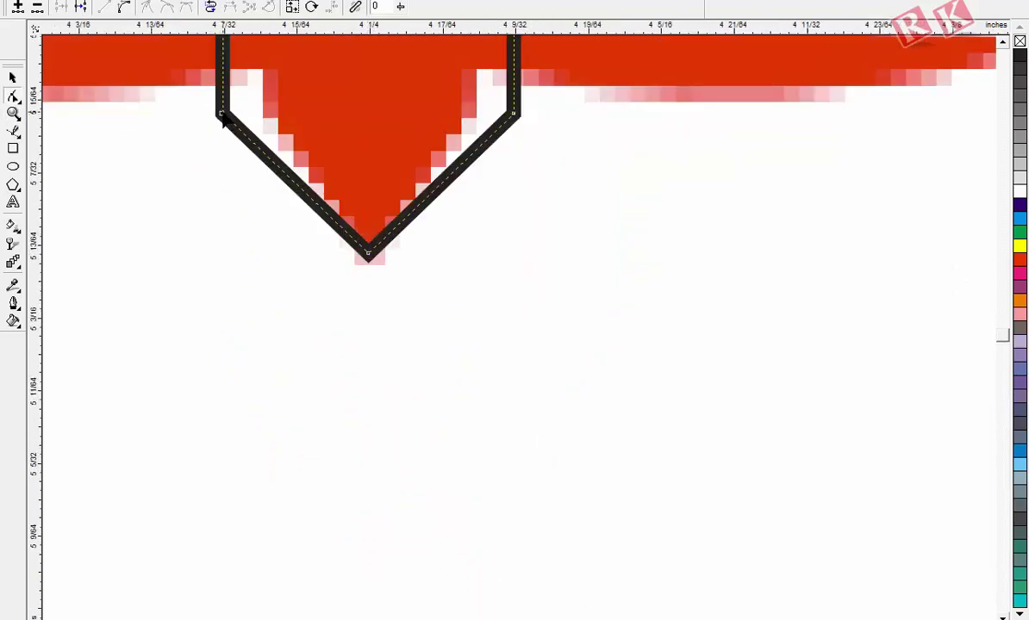
- Move the sword outline's two lower corners inward and up to match the tapered base of the emblem's sword
key("F3")
key("F2")
left_click_drag(395, 448, 581, 560)
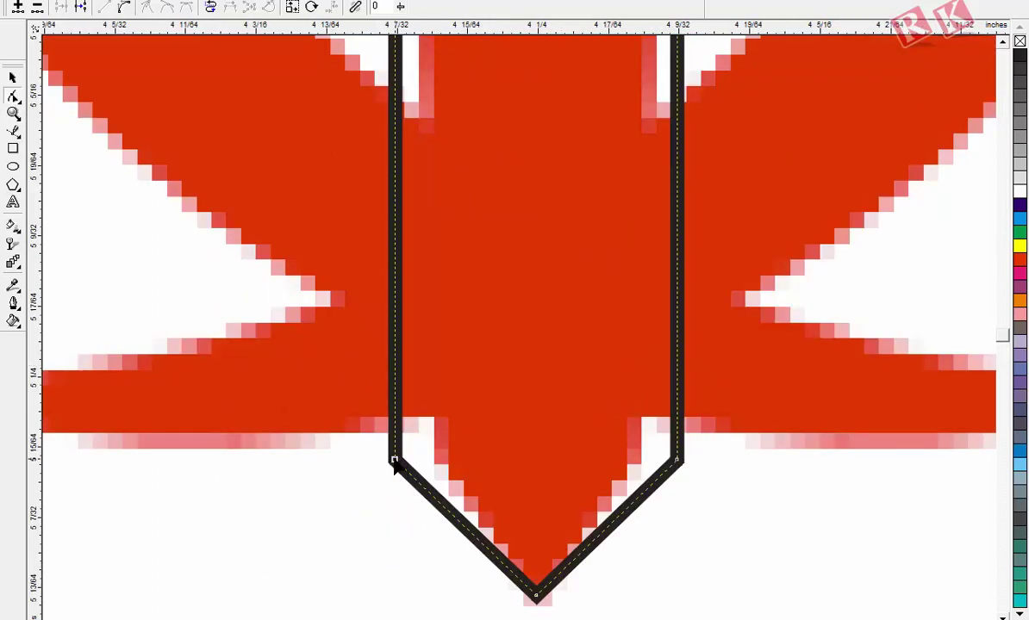
left_click_drag(394, 460, 430, 446)
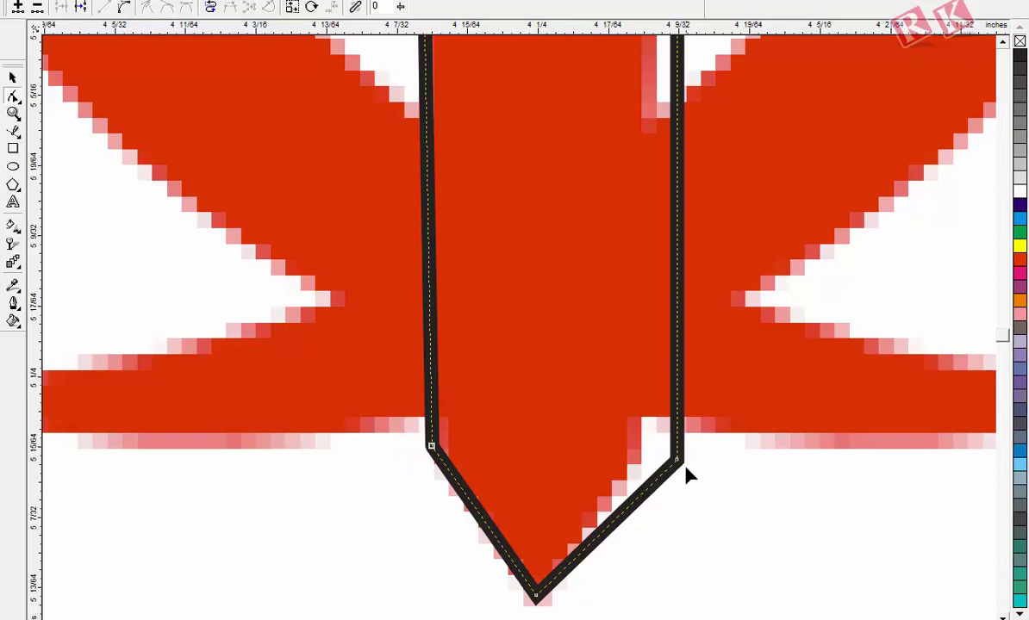
left_click_drag(678, 463, 643, 435)
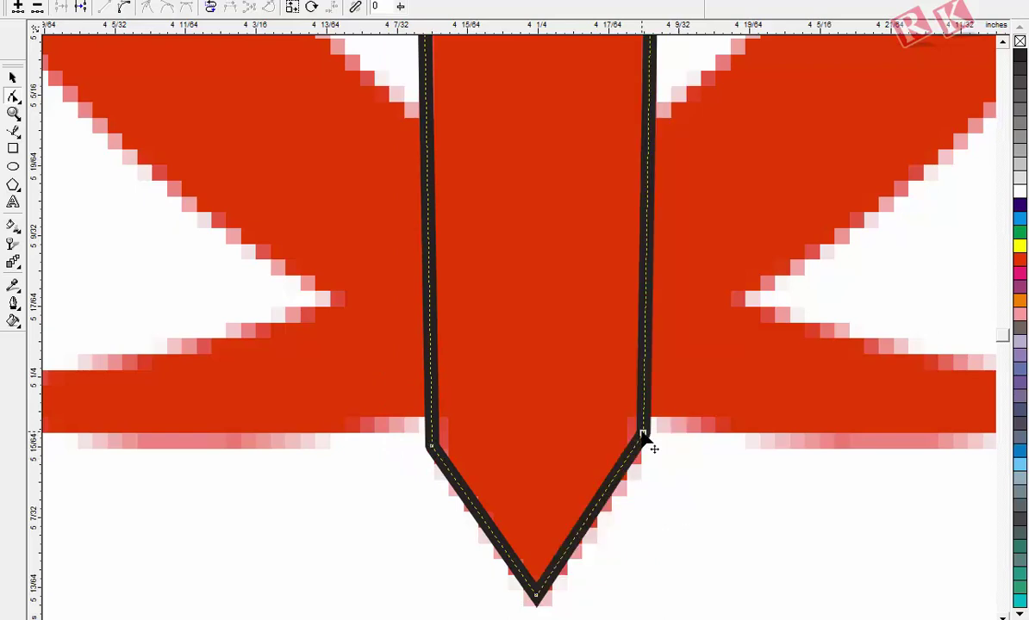
- Fill the traced central sword with yellow and leave it without an outline
key("shift+F2")
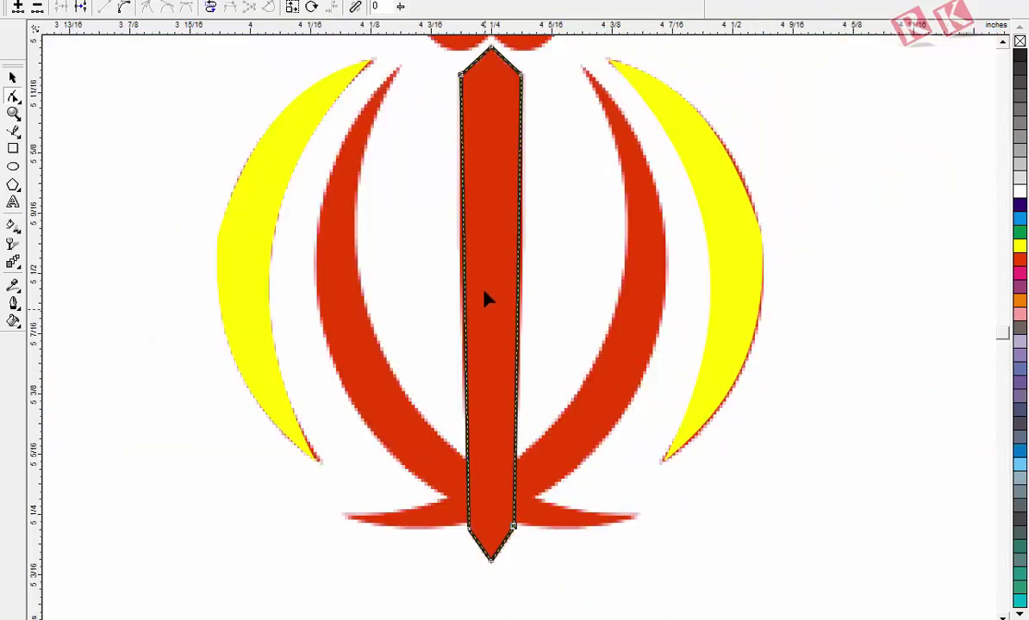
key("F3")
key("F2")
left_click_drag(341, 200, 706, 607)
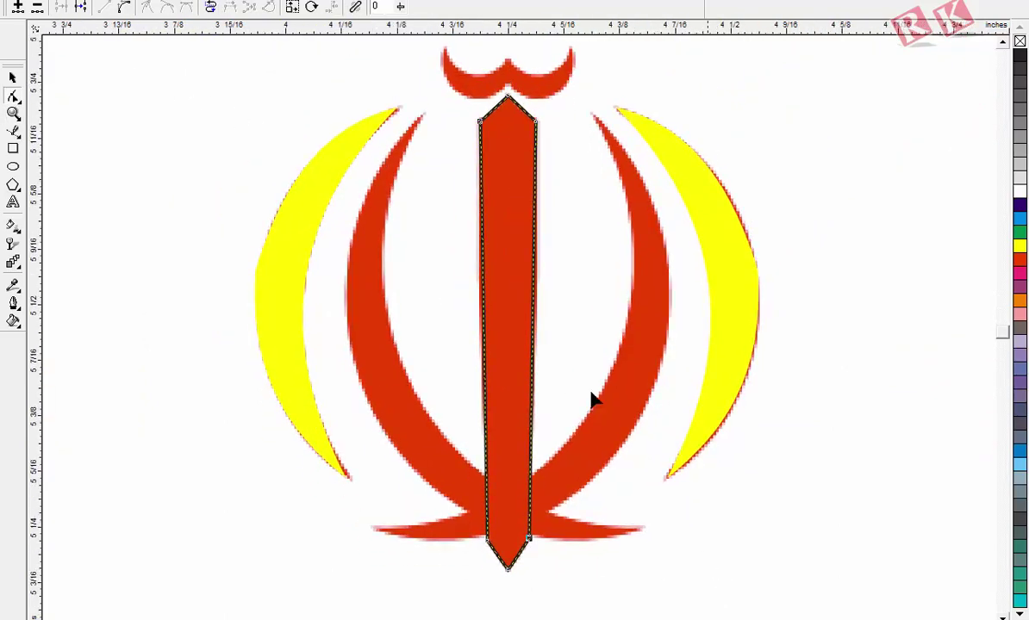
left_click(1020, 248)
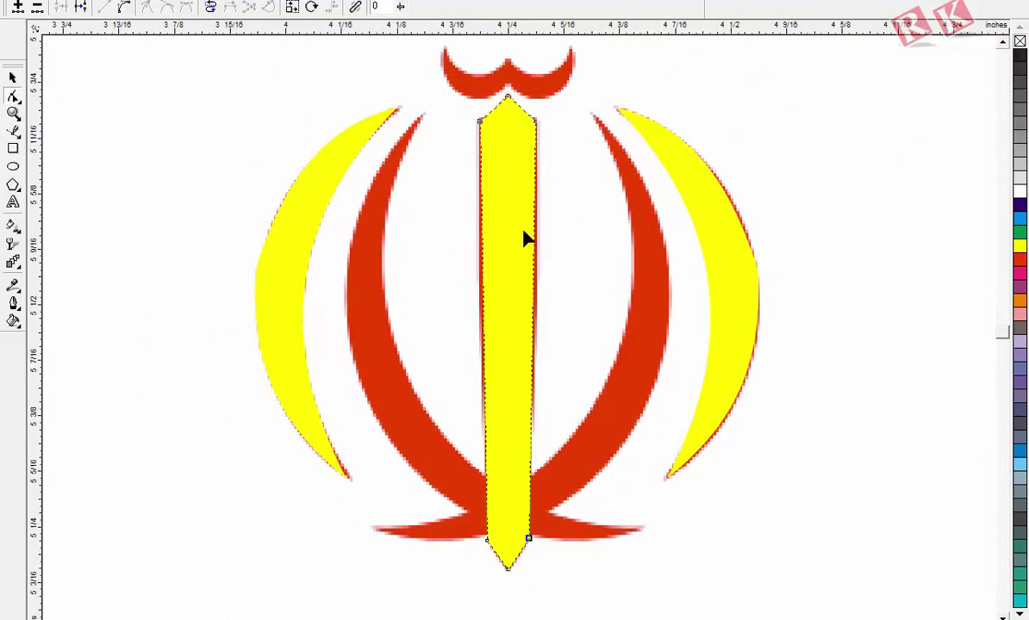
- Draw a closed three-sided outline with corners at the inner right crescent's upper tip, the lower left tip and the crescent's outer edge
key("F2")
left_click_drag(367, 69, 703, 584)
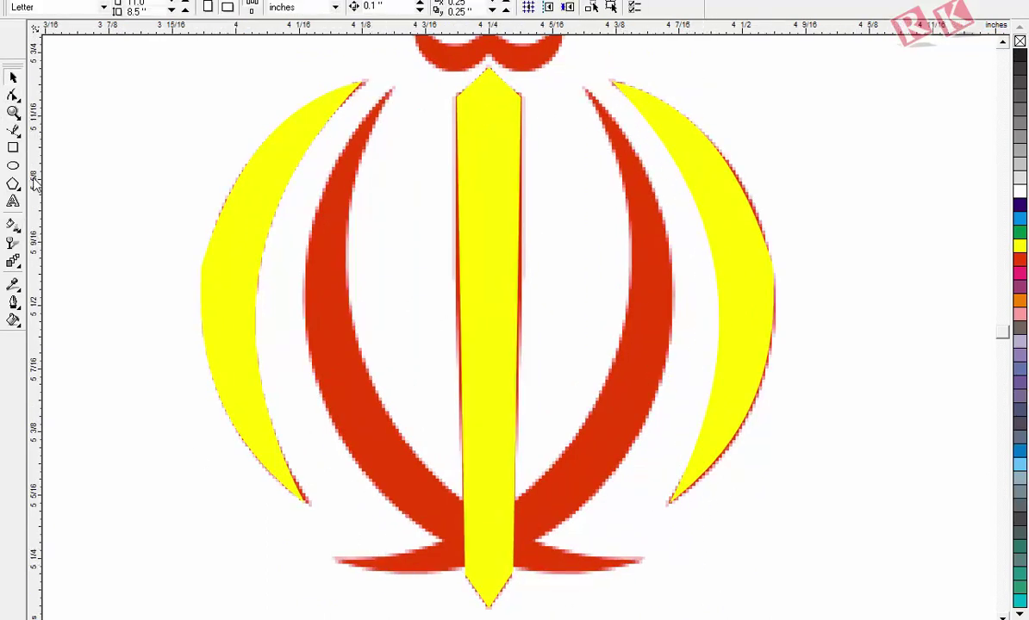
left_click(12, 129)
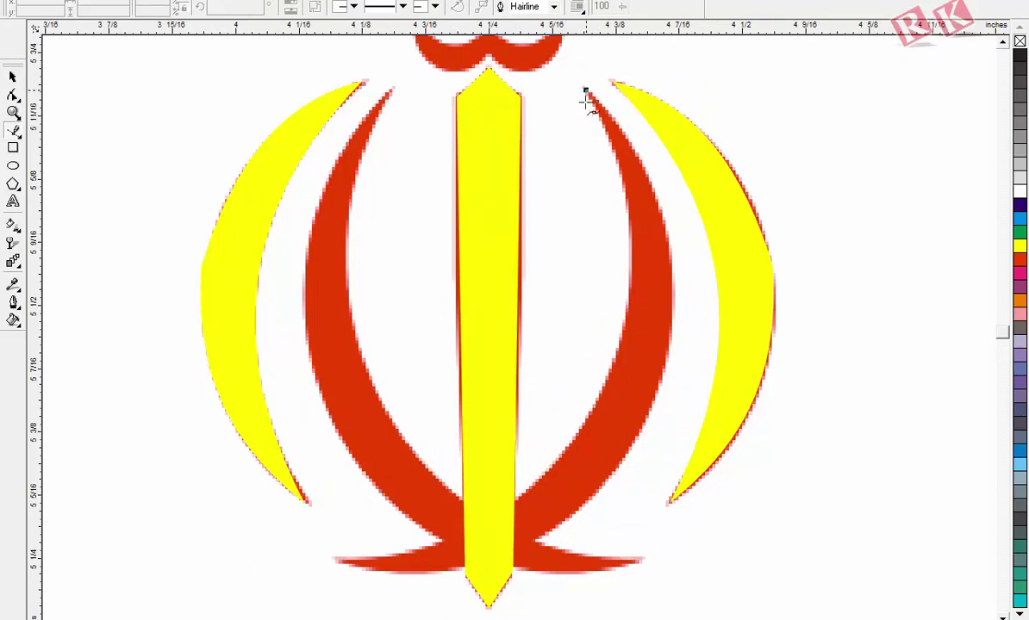
left_click(336, 561)
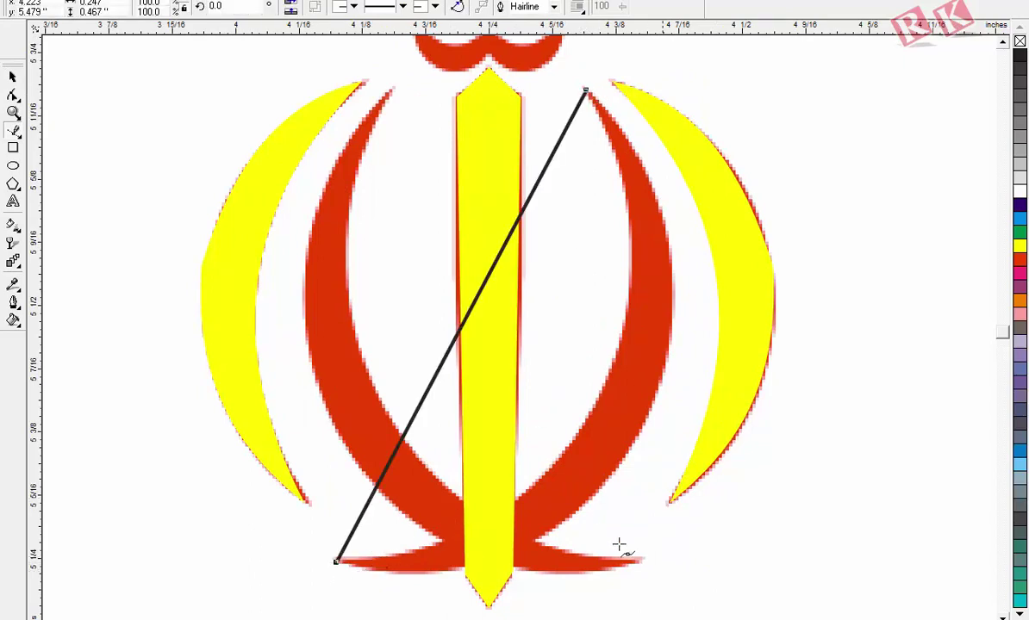
left_click(647, 420)
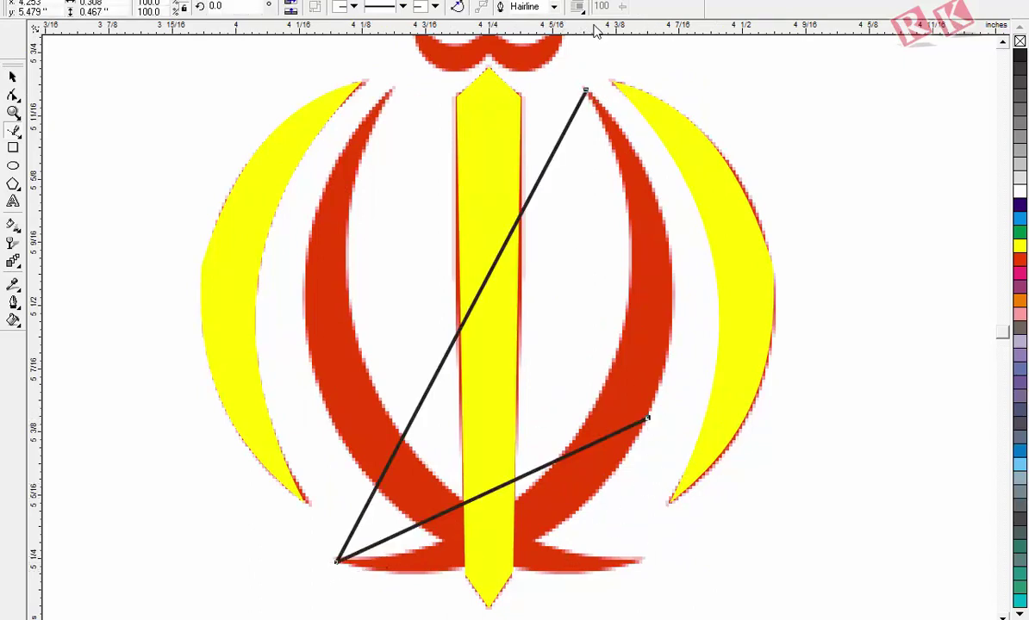
left_click(586, 91)
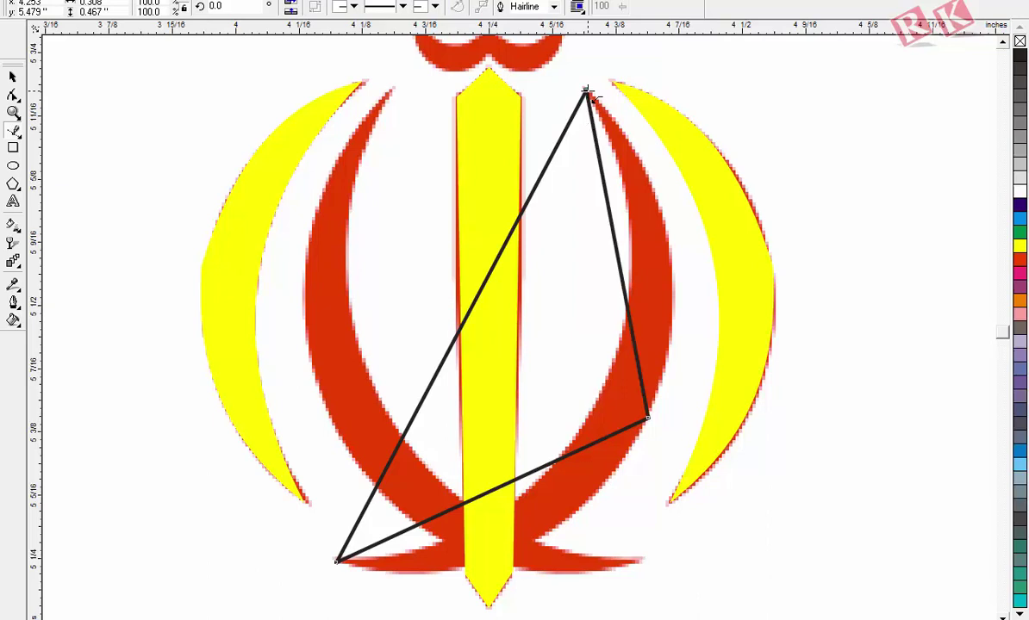
left_click(13, 76)
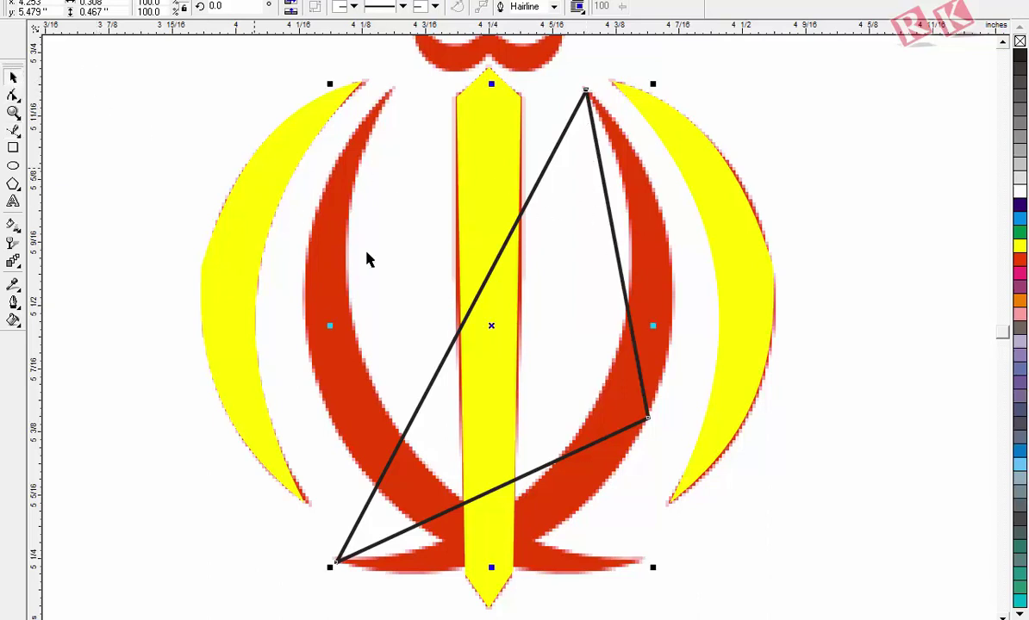
- Convert the outline's long straight side to a curve and bend it along the inner edge of the right inner crescent
key("F10")
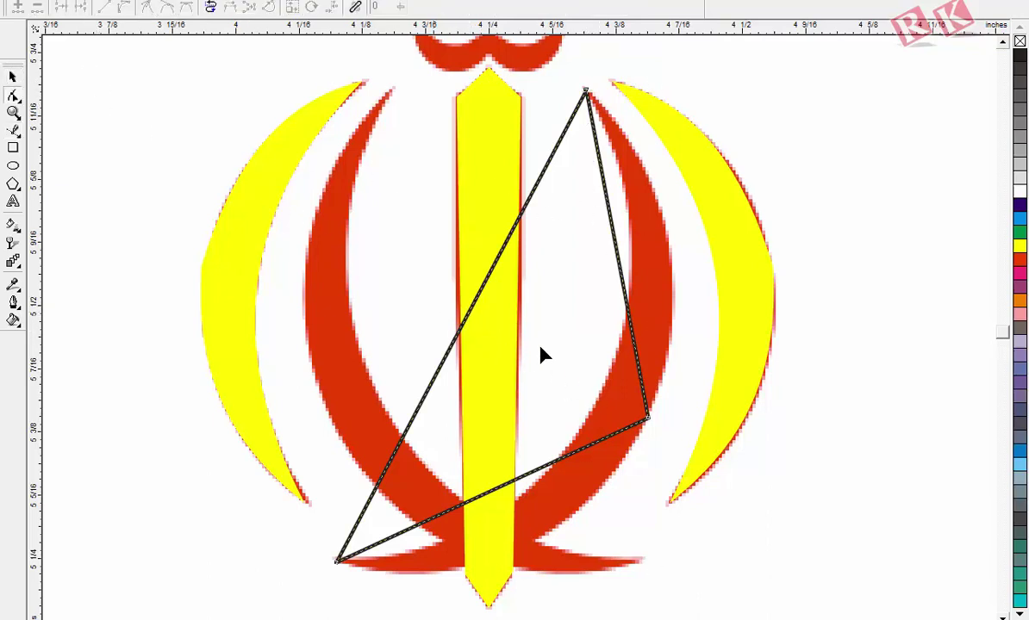
left_click(461, 328)
left_click(123, 6)
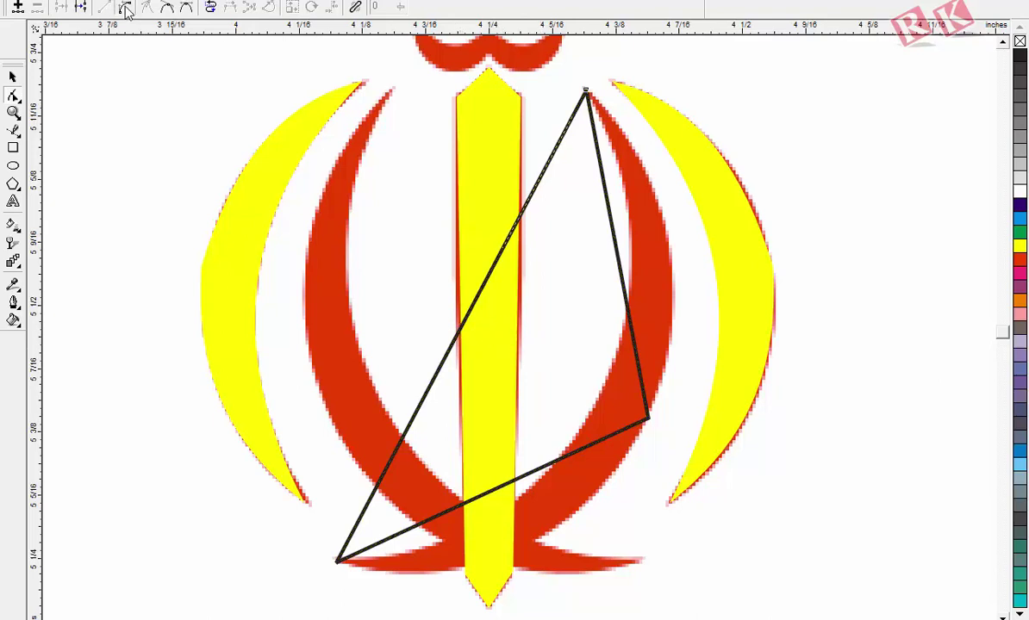
left_click_drag(476, 303, 606, 384)
left_click_drag(600, 386, 603, 386)
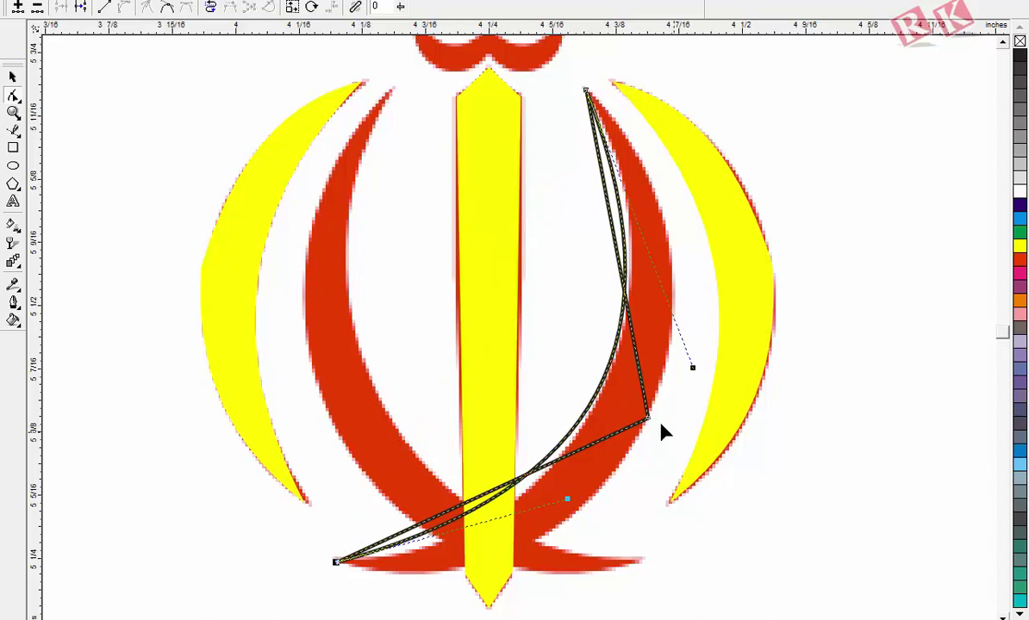
- Convert the outline's upper right side to a curve and bend it outward along the crescent's outer edge
left_click(627, 312)
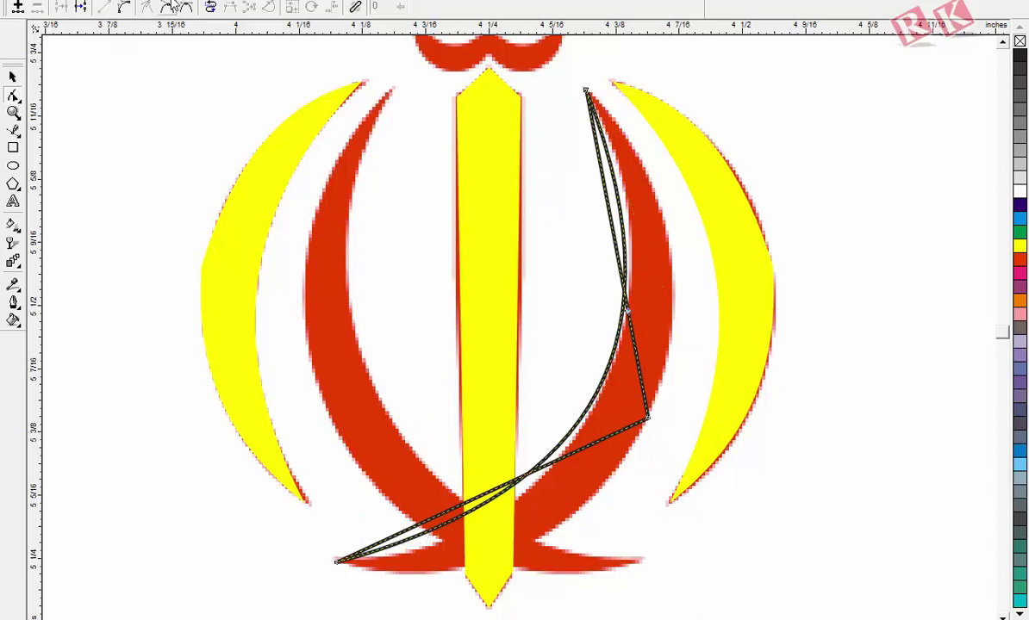
left_click(126, 7)
left_click_drag(625, 273, 672, 259)
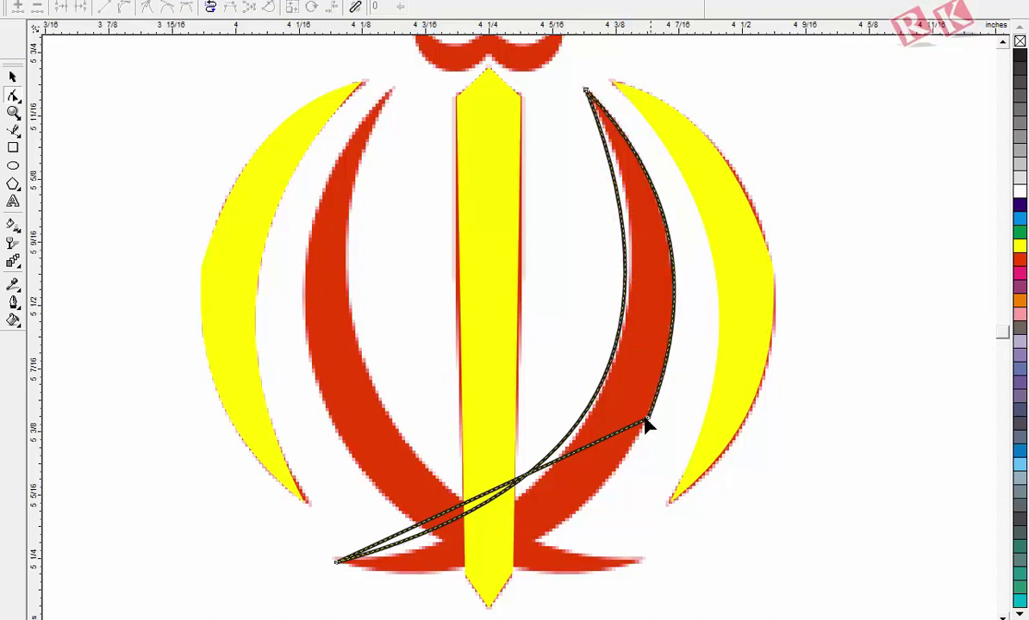
- Convert the outline's lower side to a curve and bow it down along the crescent's outer edge to the lower left tip
left_click(500, 491)
left_click(449, 516)
left_click(484, 496)
left_click(124, 6)
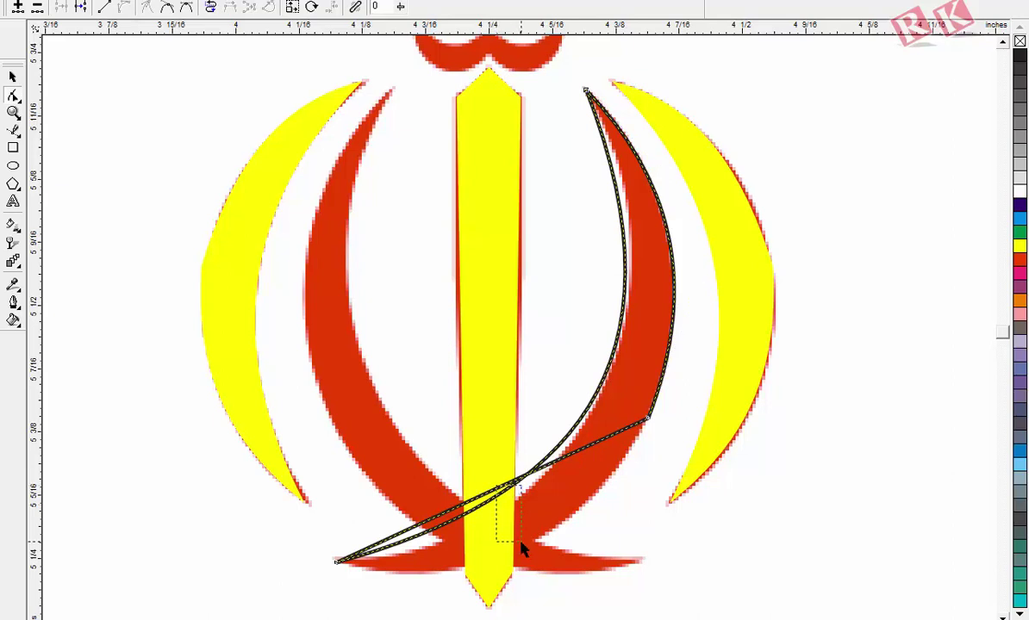
left_click(487, 506)
left_click_drag(485, 504, 535, 540)
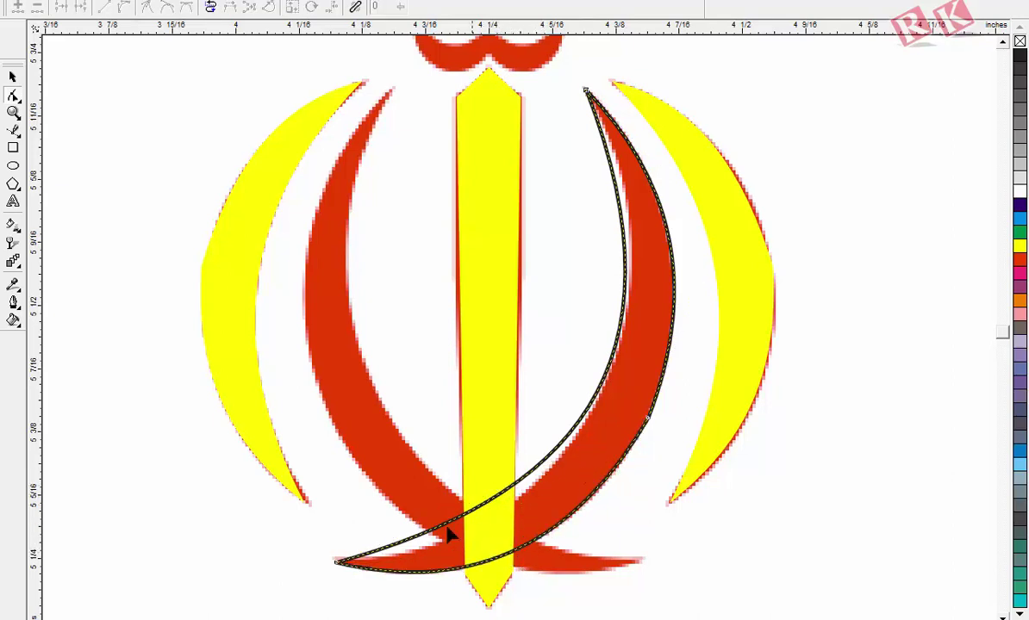
- Adjust the inner edge's curve handles at the lower left and upper tips to follow the emblem's crescent
left_click(338, 564)
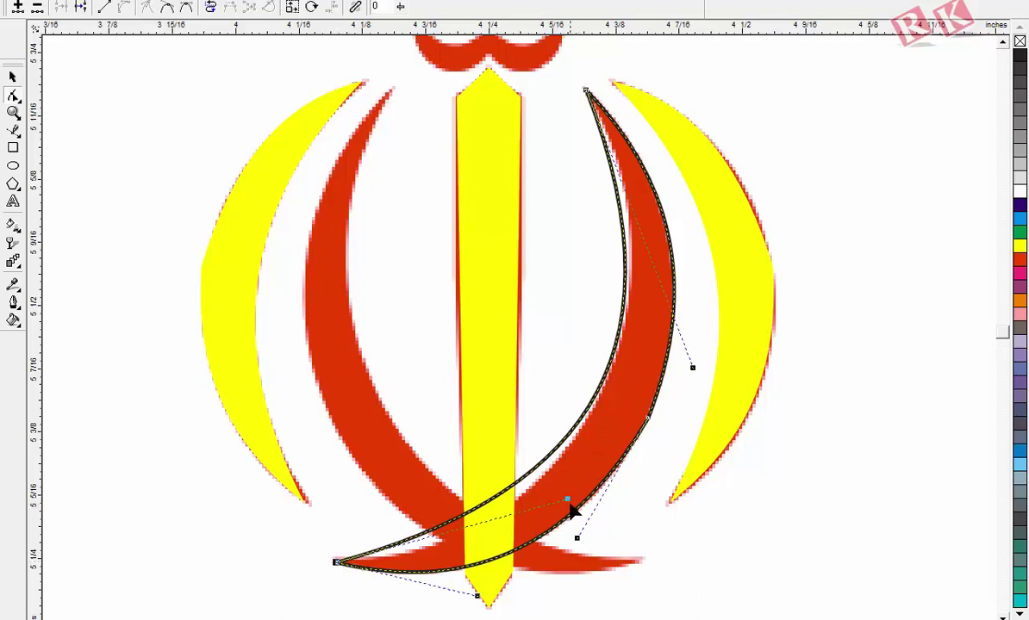
left_click_drag(568, 507, 578, 525)
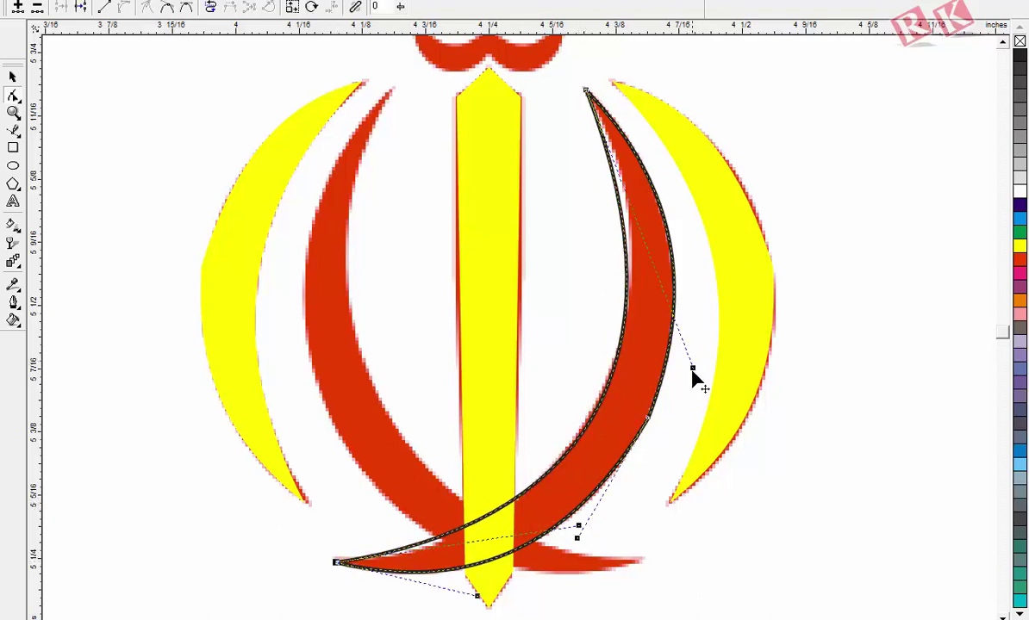
left_click_drag(693, 372, 701, 293)
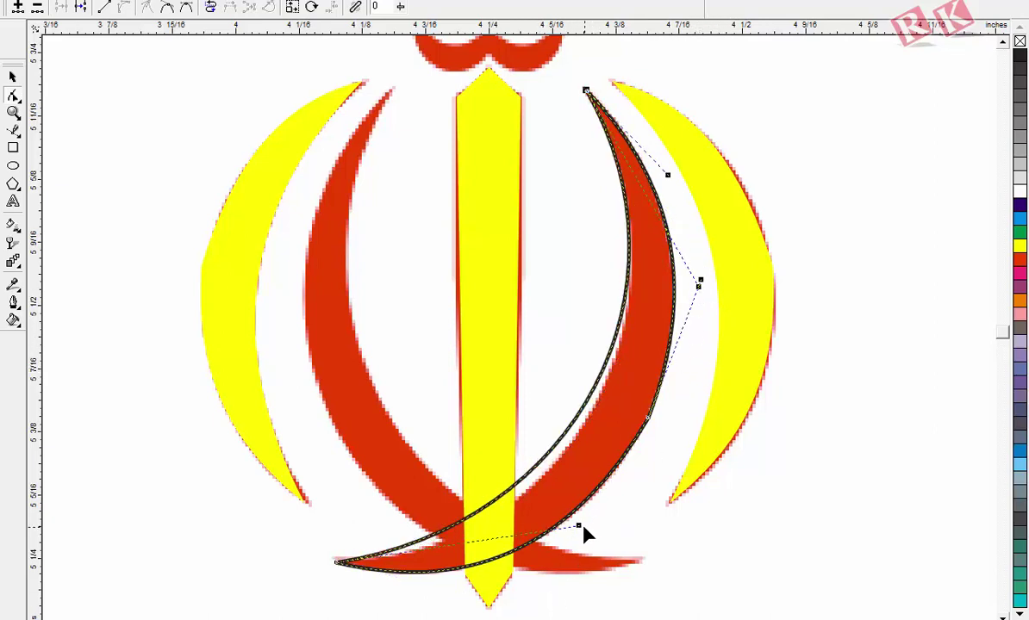
left_click_drag(579, 526, 585, 565)
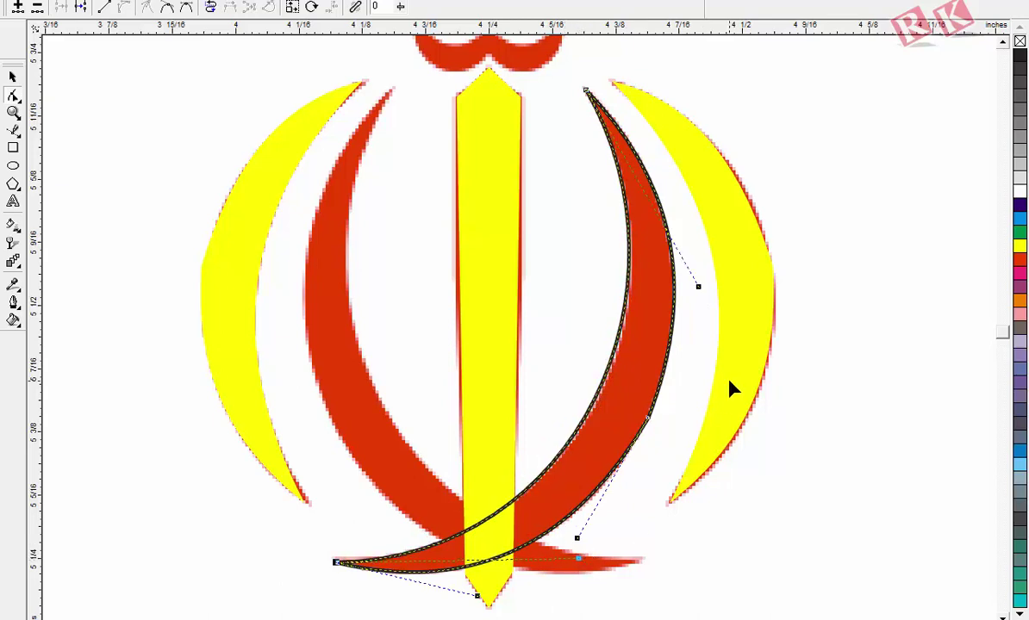
- Fill the traced inner crescent with yellow without an outline and place a horizontally mirrored copy over the left inner crescent
left_click(1020, 246)
right_click(1020, 41)
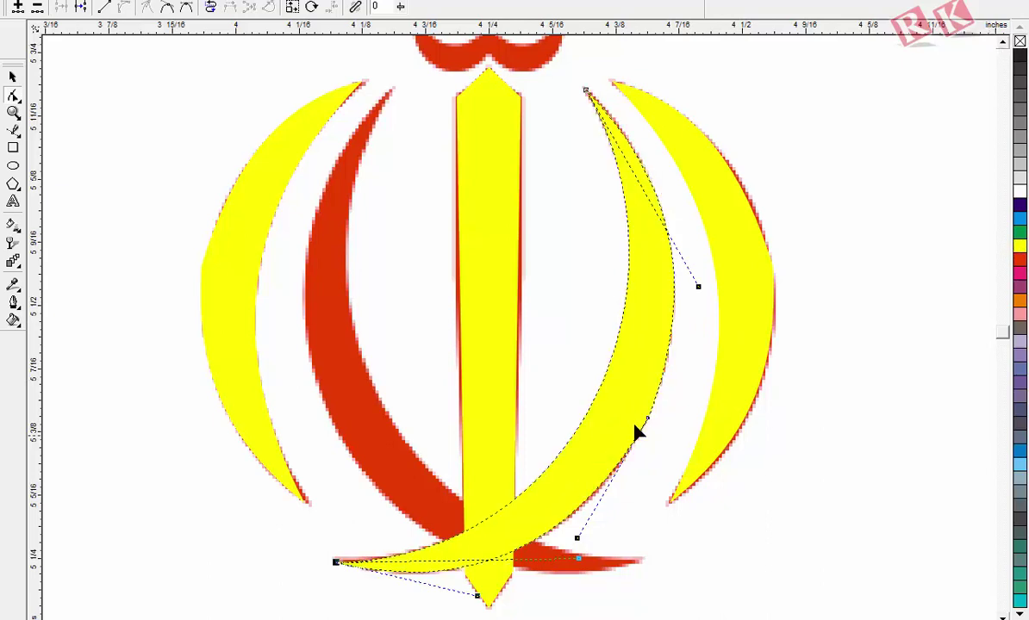
left_click(13, 77)
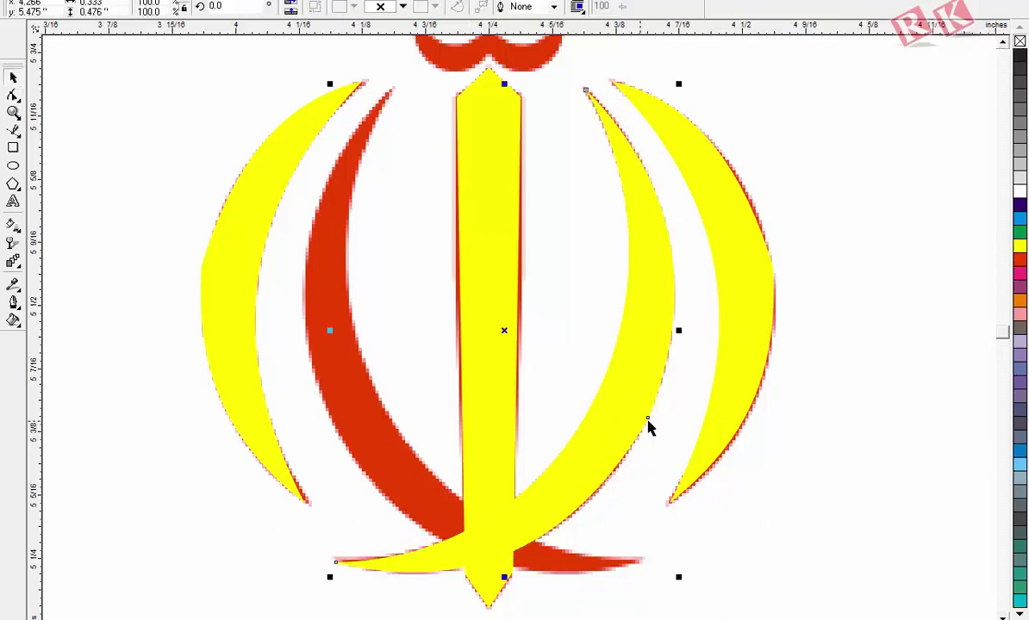
left_click_drag(678, 330, 285, 337)
left_click_drag(139, 516, 437, 513)
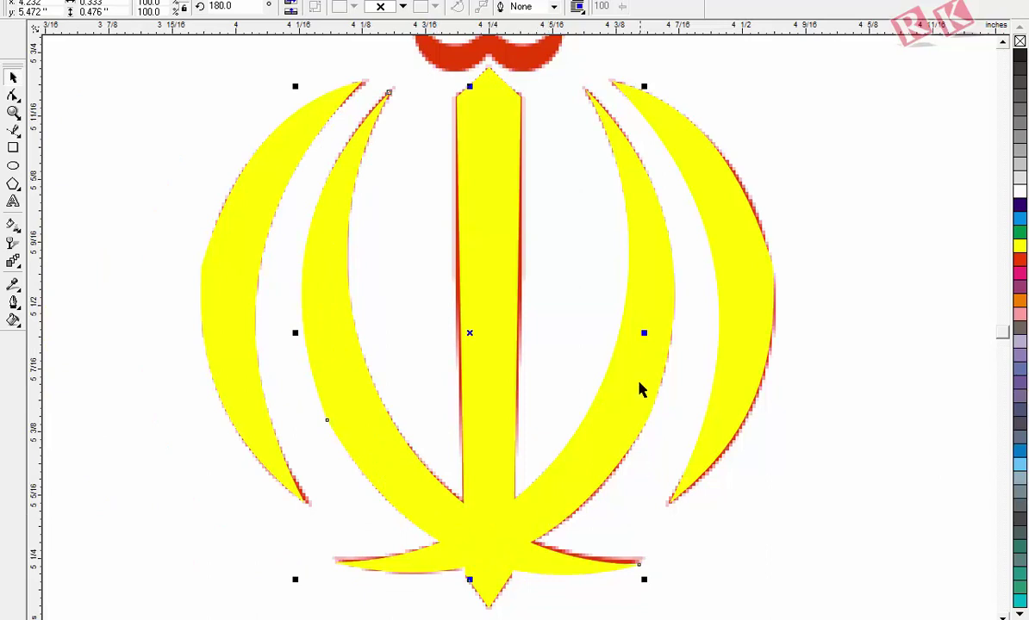
- Draw a closed four-sided outline over the emblem's top mark, with corners at its two outer tips and its upper and lower center points
key("z")
right_click(566, 266)
right_click(570, 262)
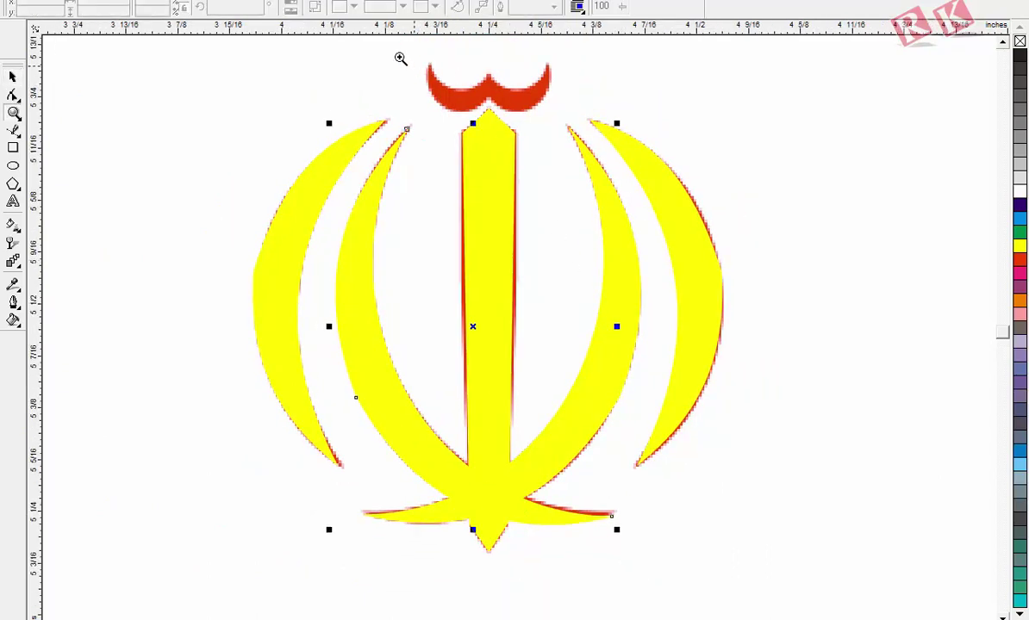
left_click_drag(398, 54, 617, 122)
key("F5")
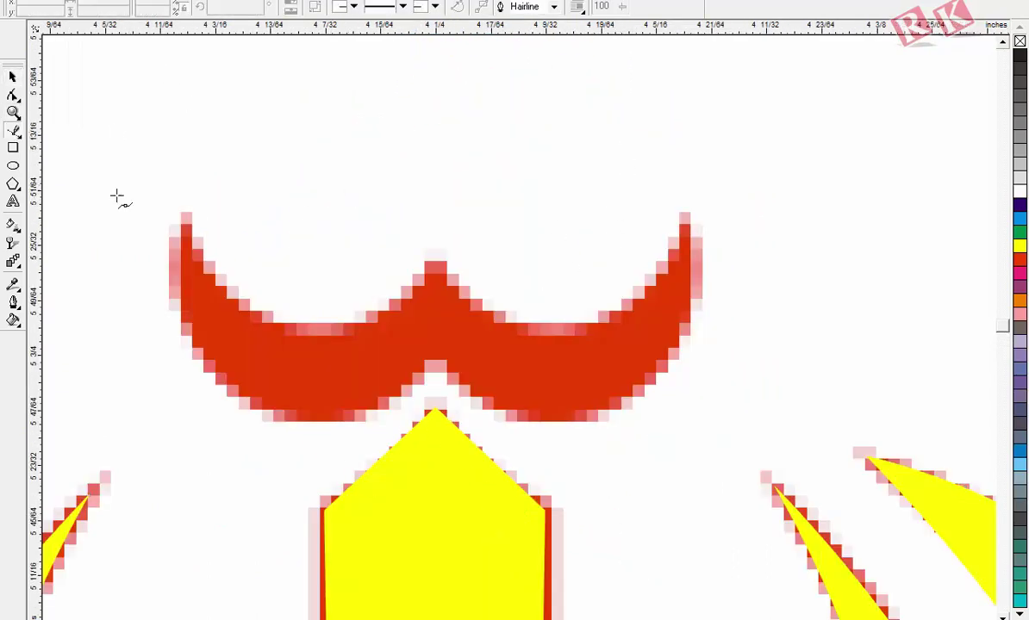
double_click(436, 266)
left_click(681, 215)
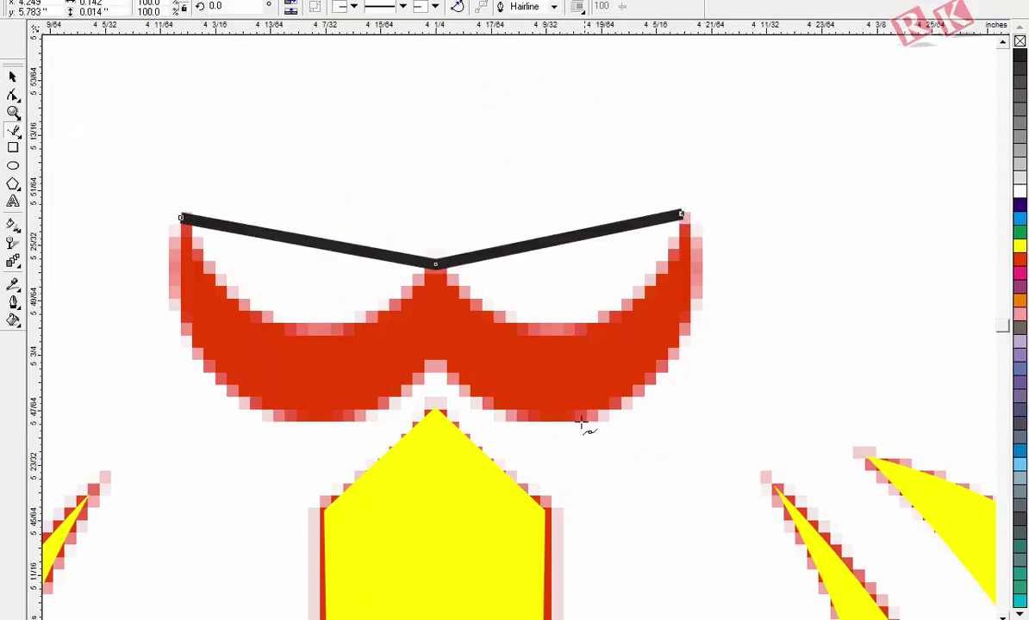
double_click(435, 360)
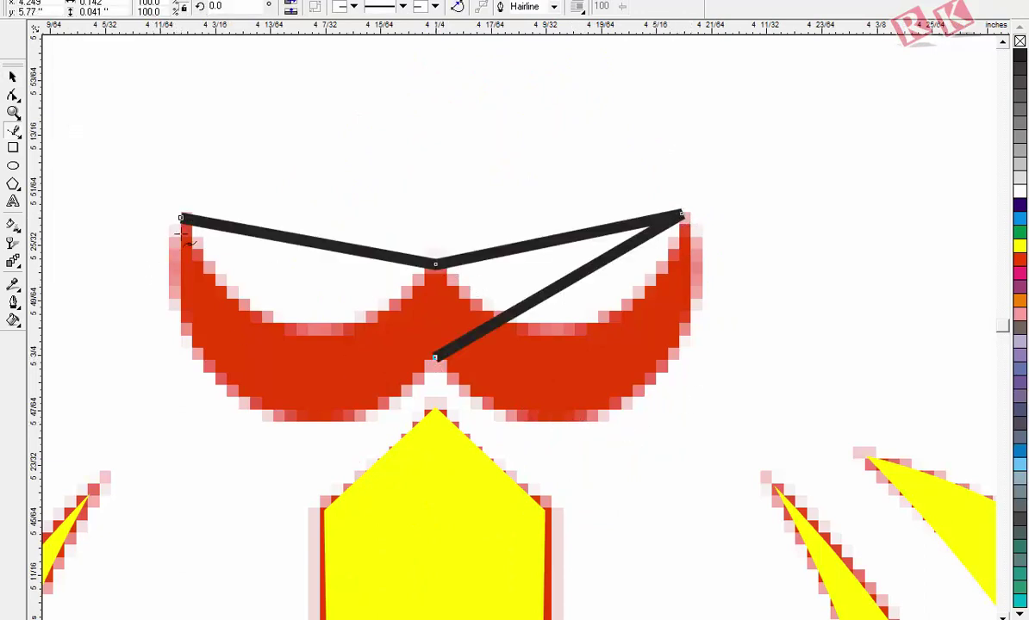
left_click(181, 219)
left_click(435, 359)
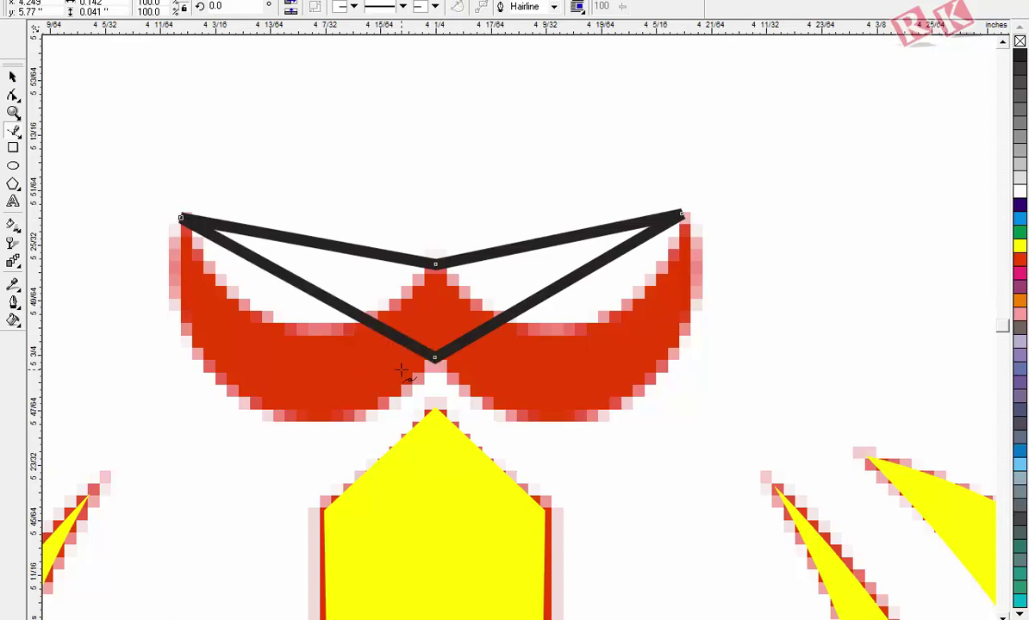
- Convert the top mark outline's two lower sides to curves and bow them down along the mark's rounded lower edges
left_click(12, 93)
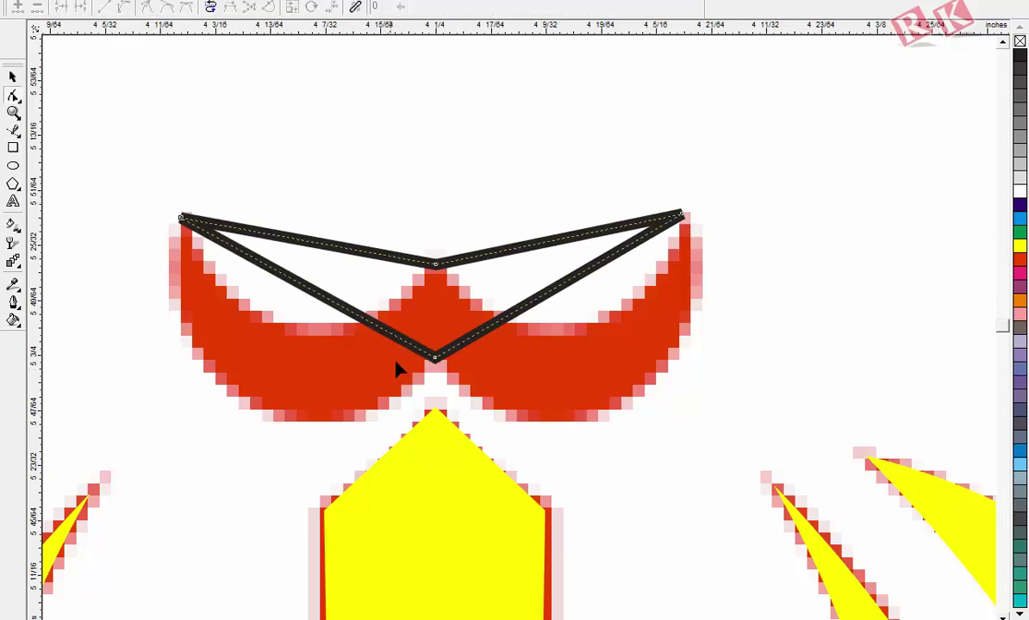
left_click(322, 299)
left_click(124, 9)
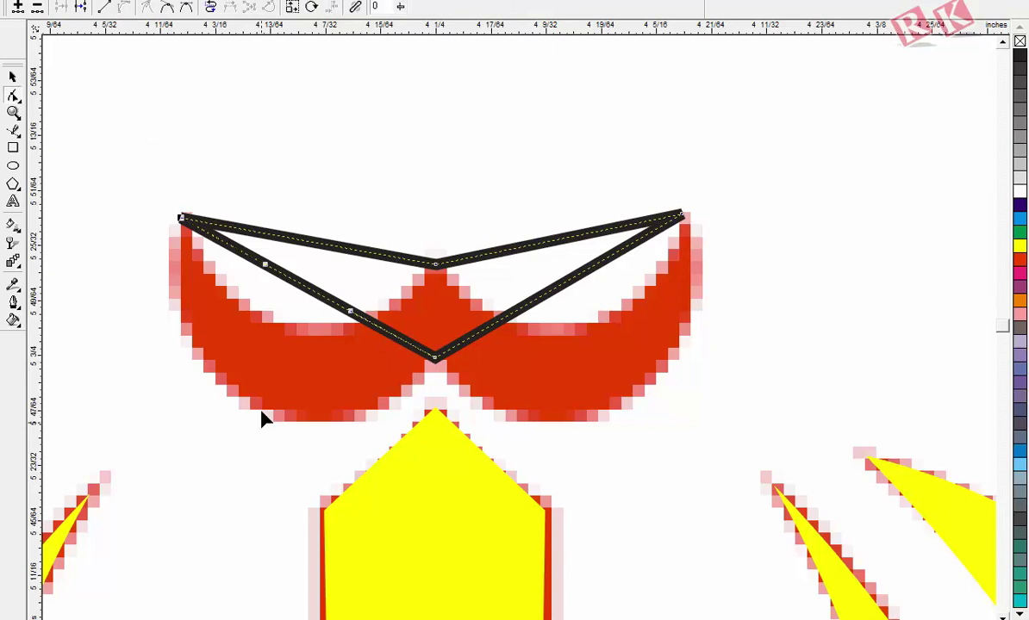
left_click_drag(318, 306, 204, 418)
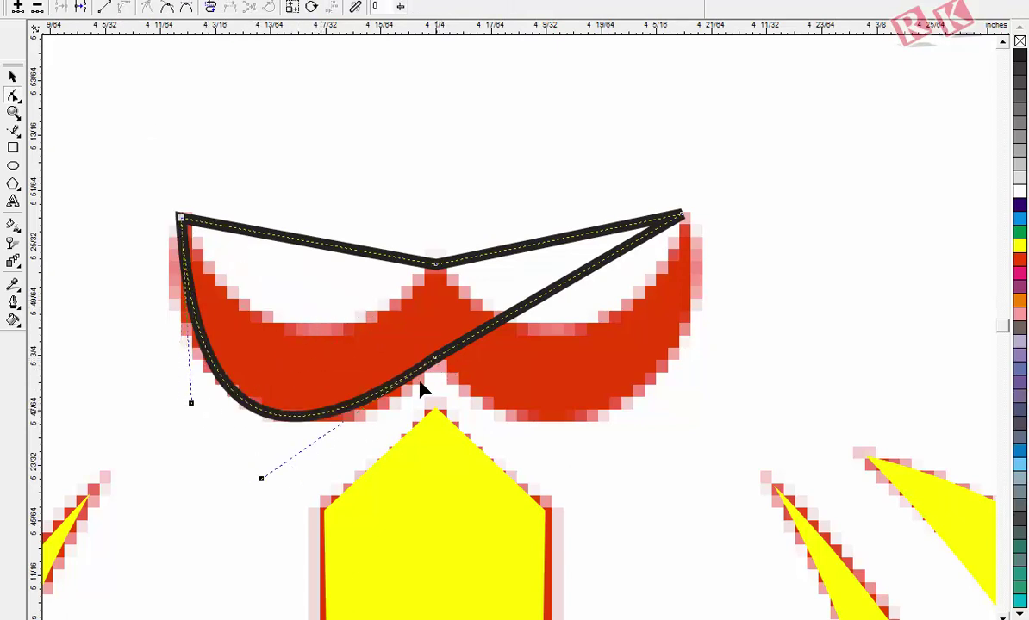
left_click(557, 288)
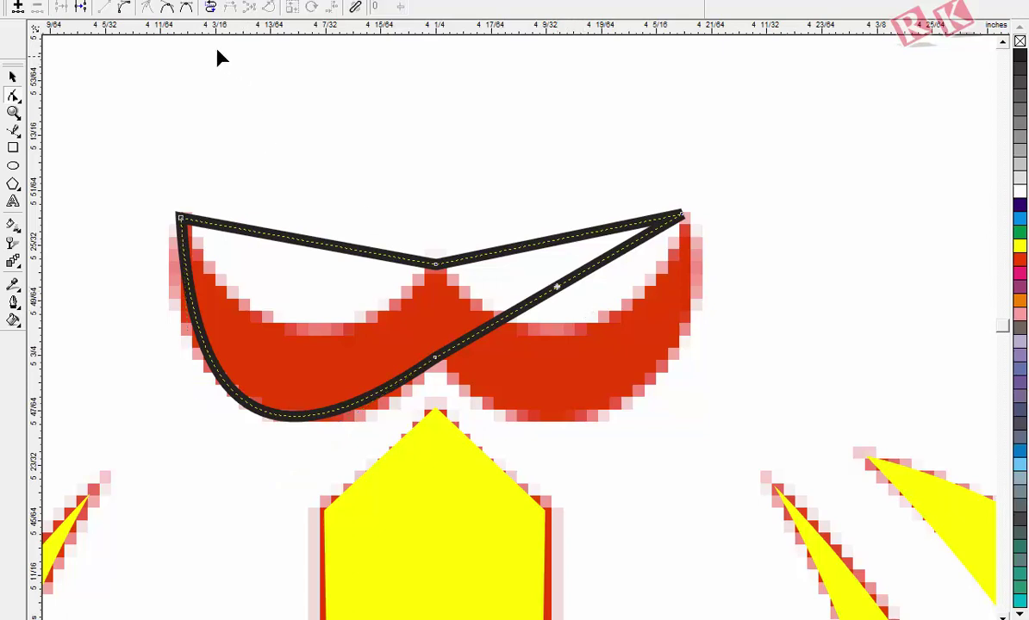
left_click(123, 7)
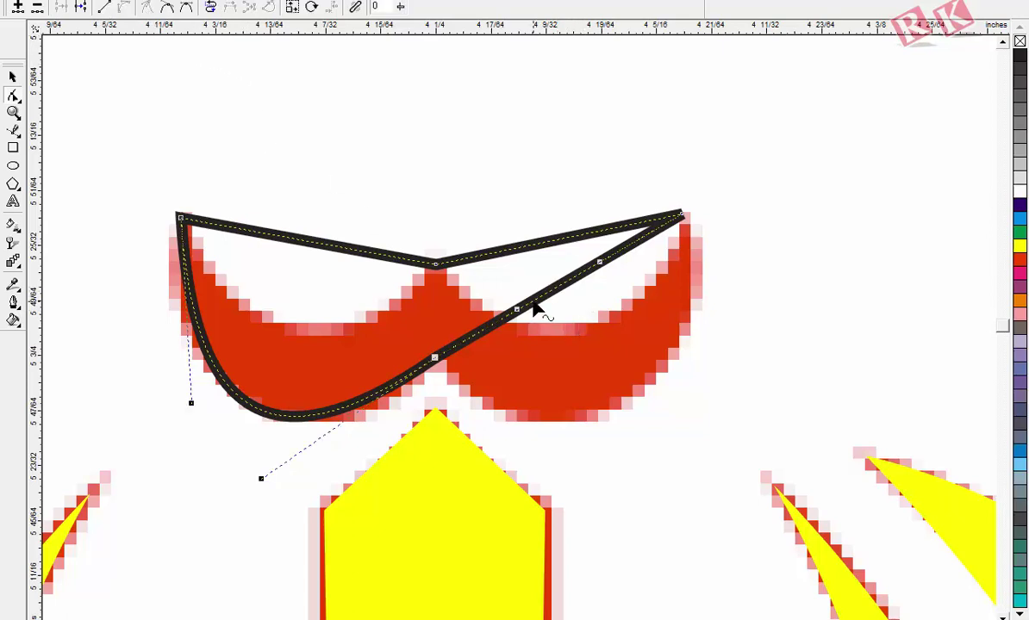
left_click_drag(534, 310, 598, 426)
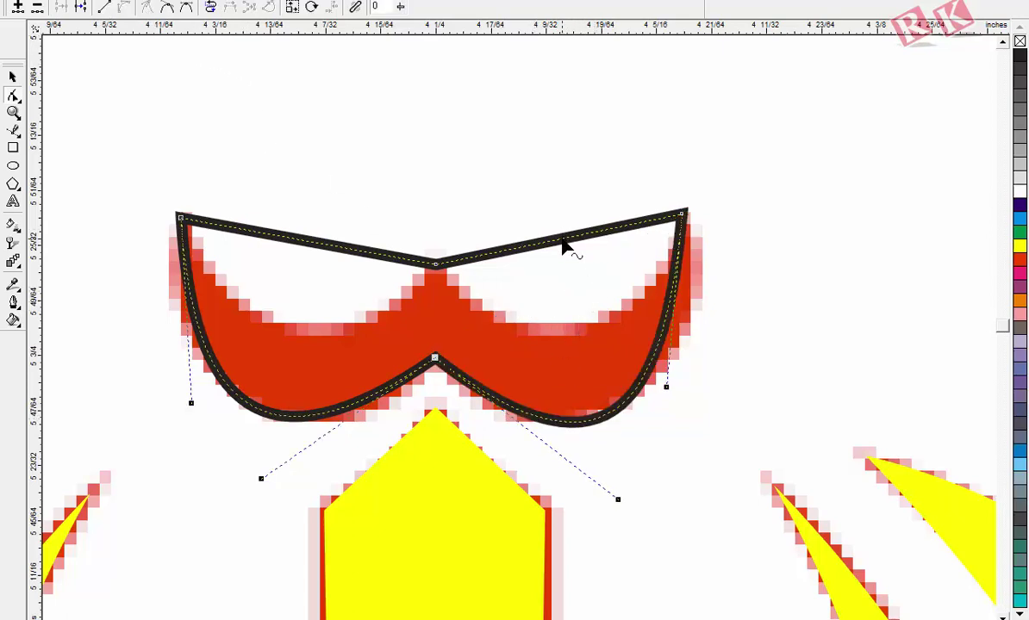
- Convert the top mark outline's two upper sides to curves and bend them down along the mark's upper hollows
left_click(561, 239)
left_click(123, 7)
left_click_drag(561, 250, 588, 339)
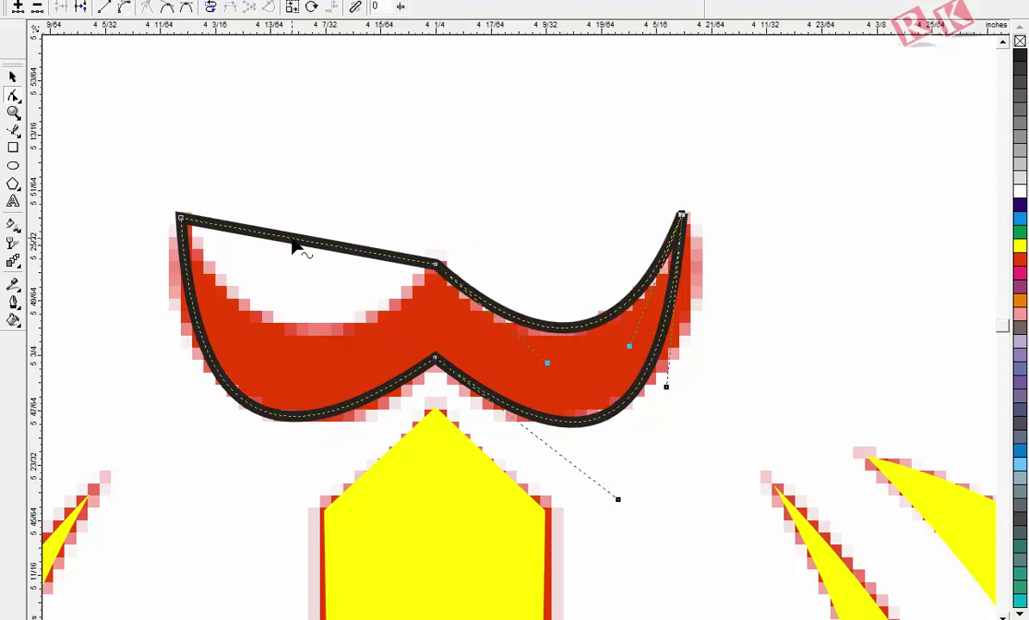
left_click(292, 242)
left_click(123, 7)
left_click_drag(315, 245, 296, 312)
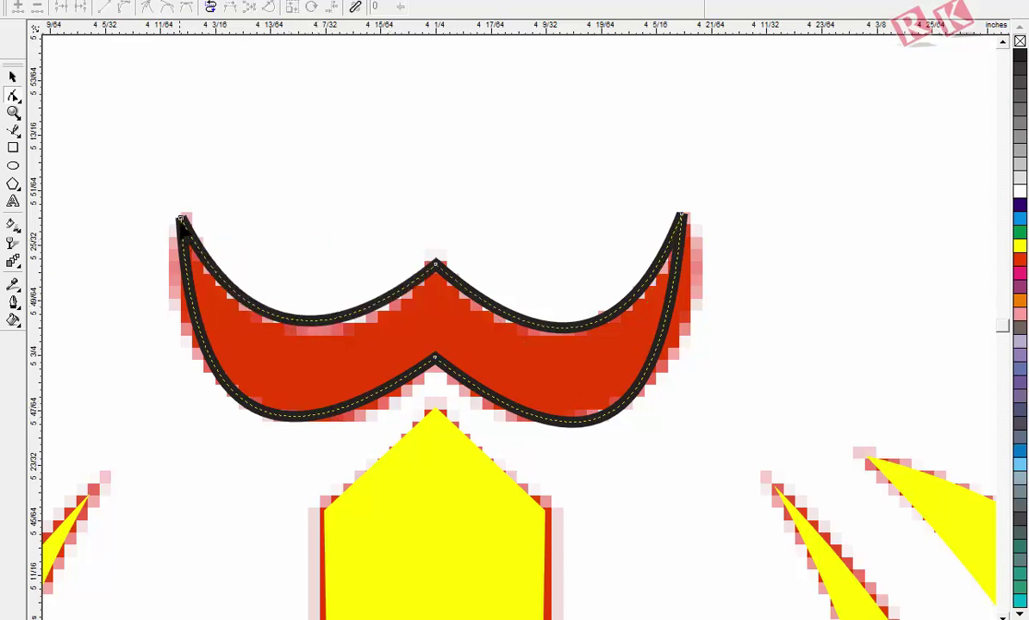
- Move the outline's left tip node slightly up and adjust the lower left curve's handle to fit the top mark
left_click(180, 217)
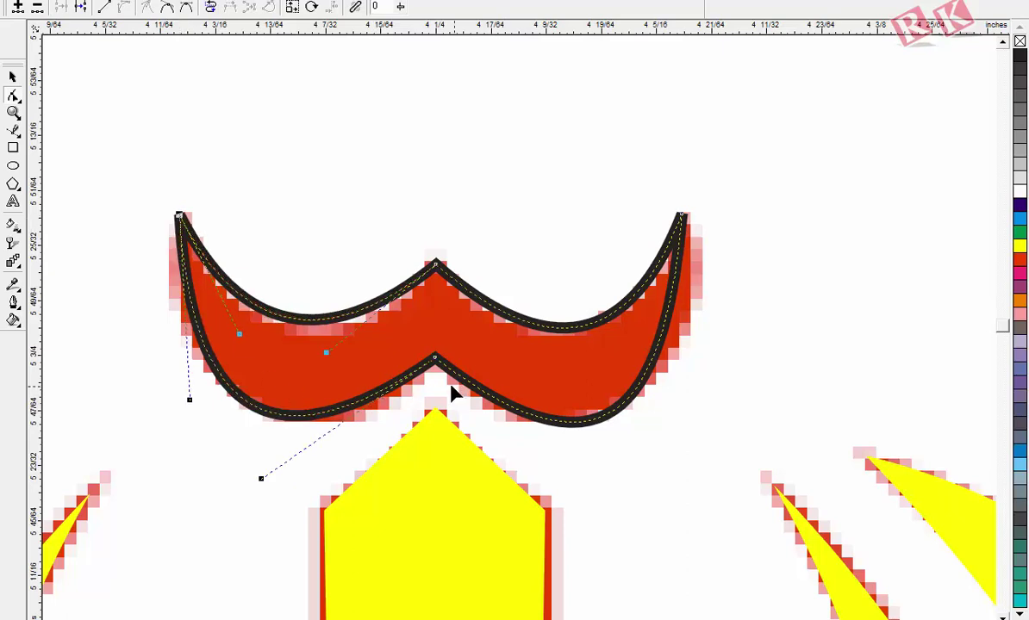
left_click_drag(261, 479, 276, 480)
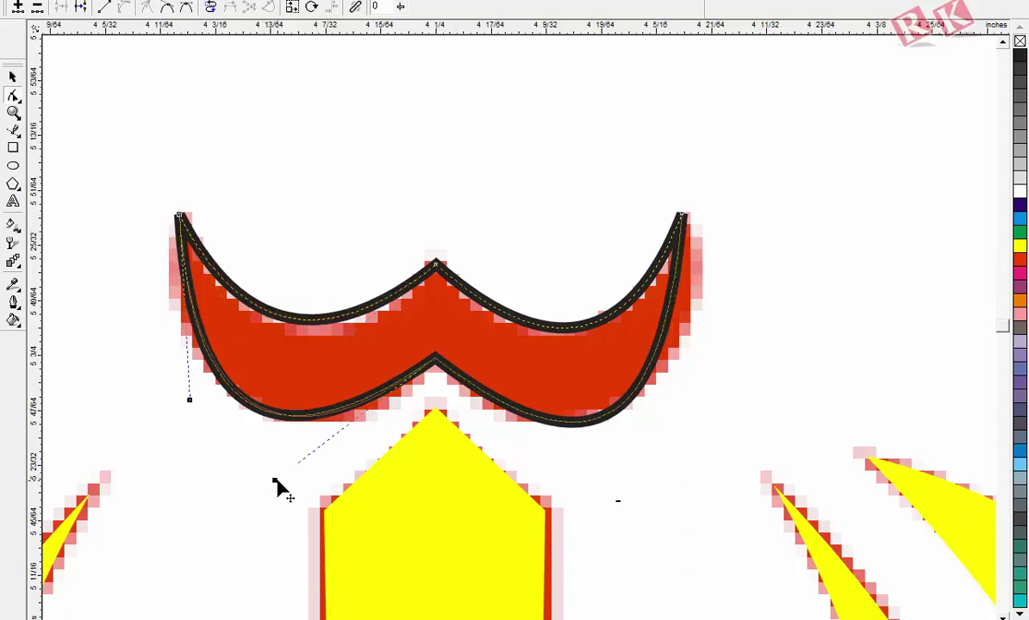
left_click(436, 265)
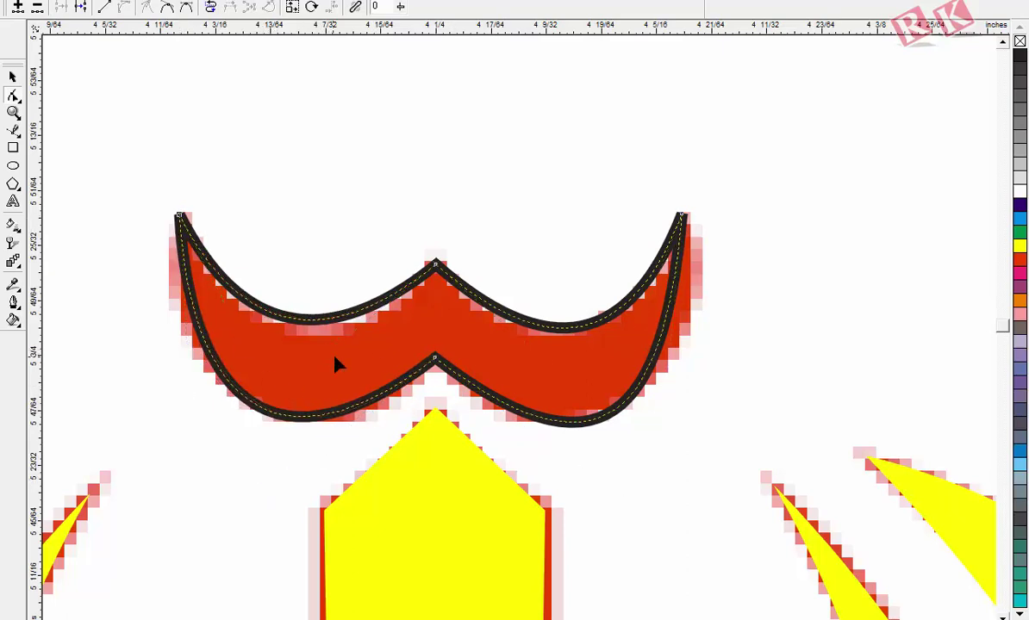
left_click(332, 360)
- Move the outline's right tip node outward to the mark's tip and reshape the lower right curve with its handles
left_click(682, 217)
left_click_drag(635, 344, 633, 339)
left_click_drag(603, 427, 608, 421)
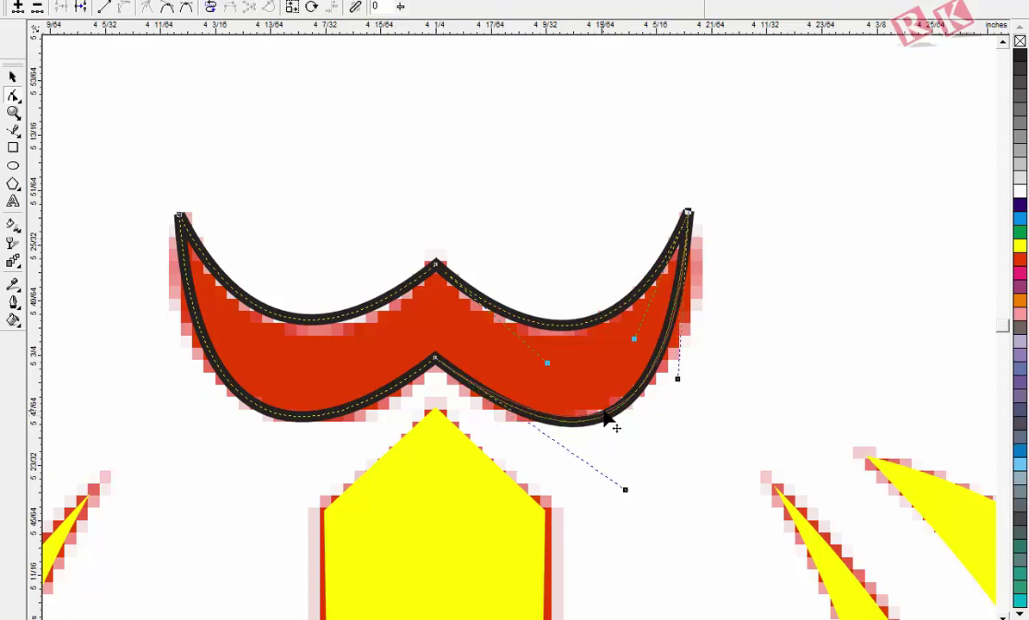
left_click_drag(680, 380, 694, 370)
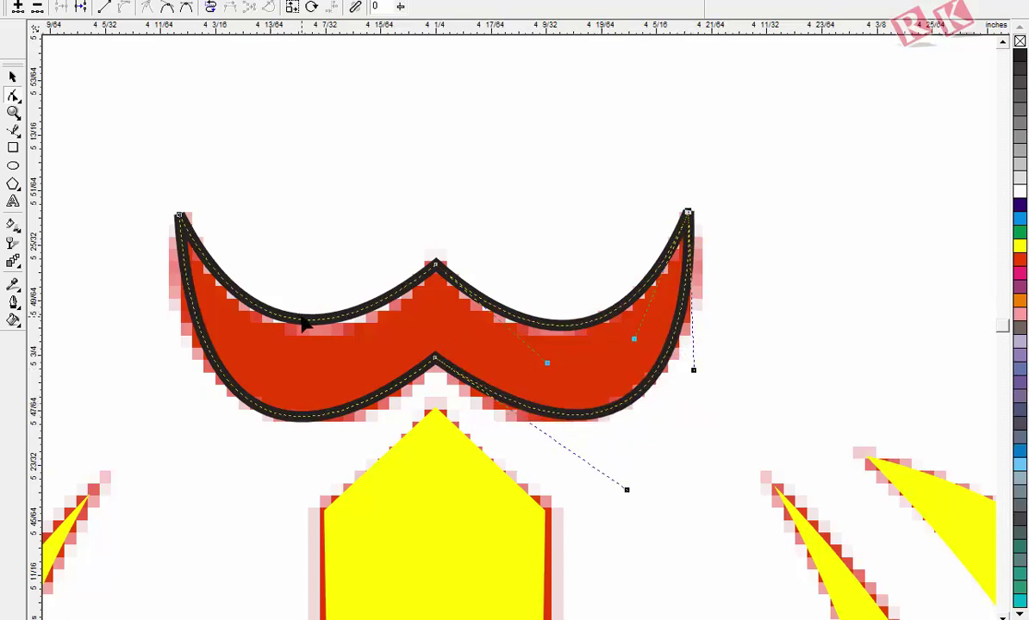
- Fill the traced top mark with yellow and leave it without an outline
left_click(1019, 245)
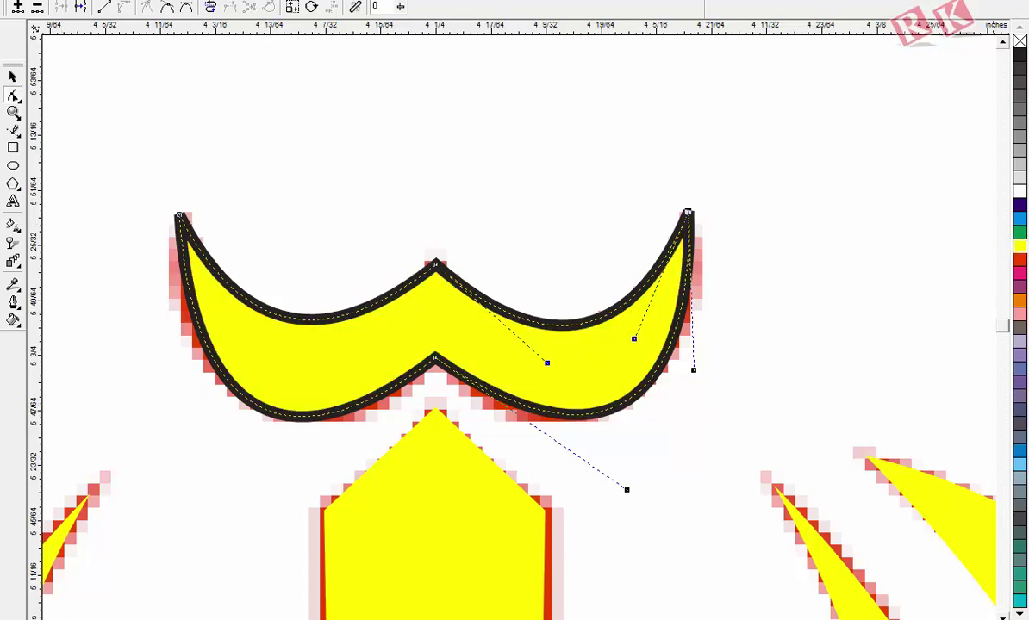
right_click(1020, 41)
left_click(845, 239)
key("F4")
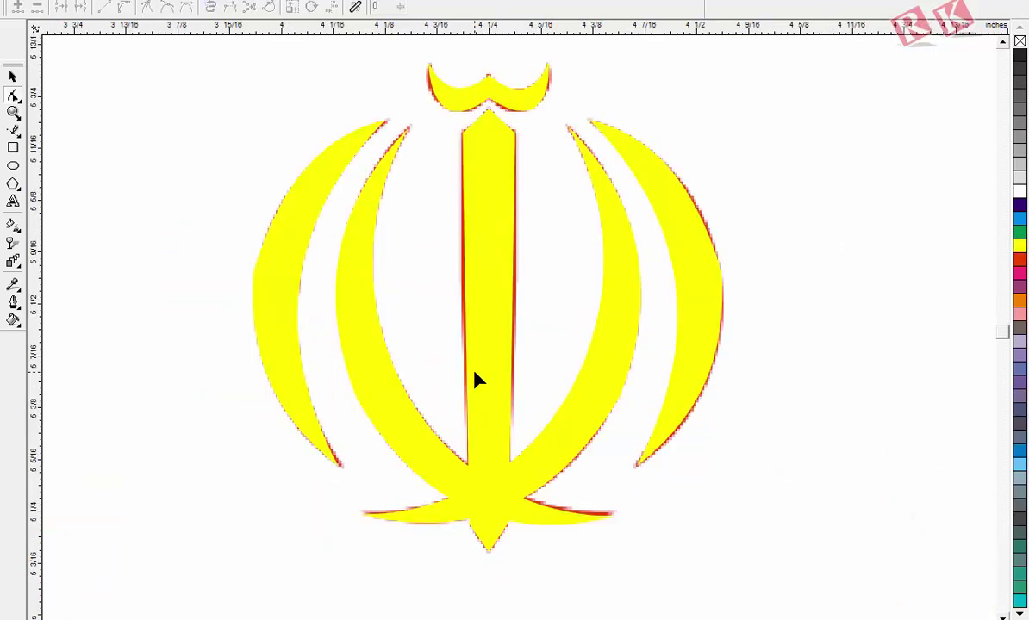
- Select all the traced yellow emblem pieces, including the crescents, central sword and top mark, and group them
left_click(689, 329)
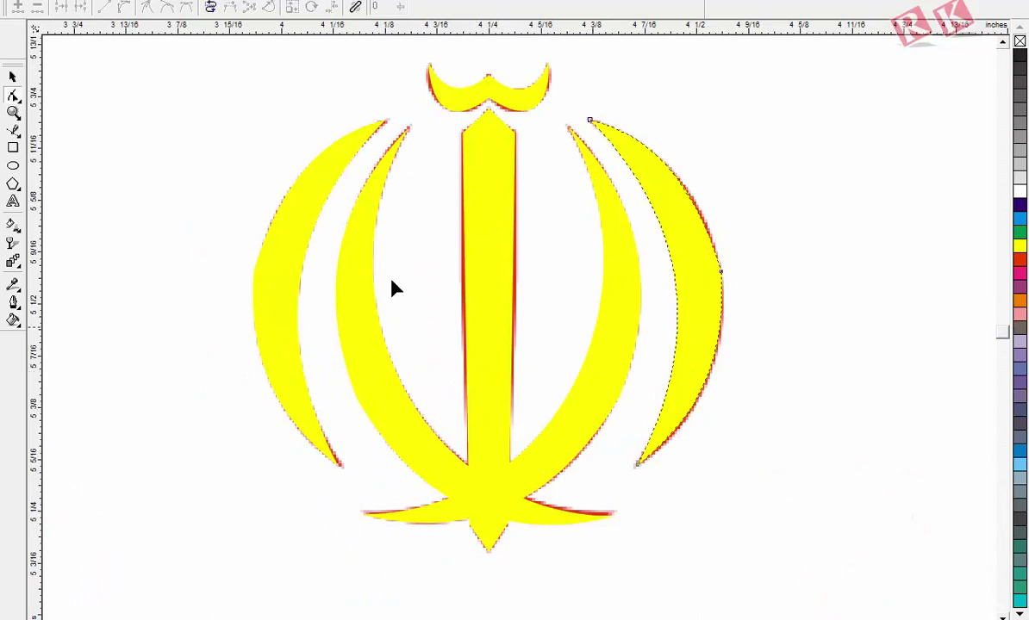
left_click(14, 74)
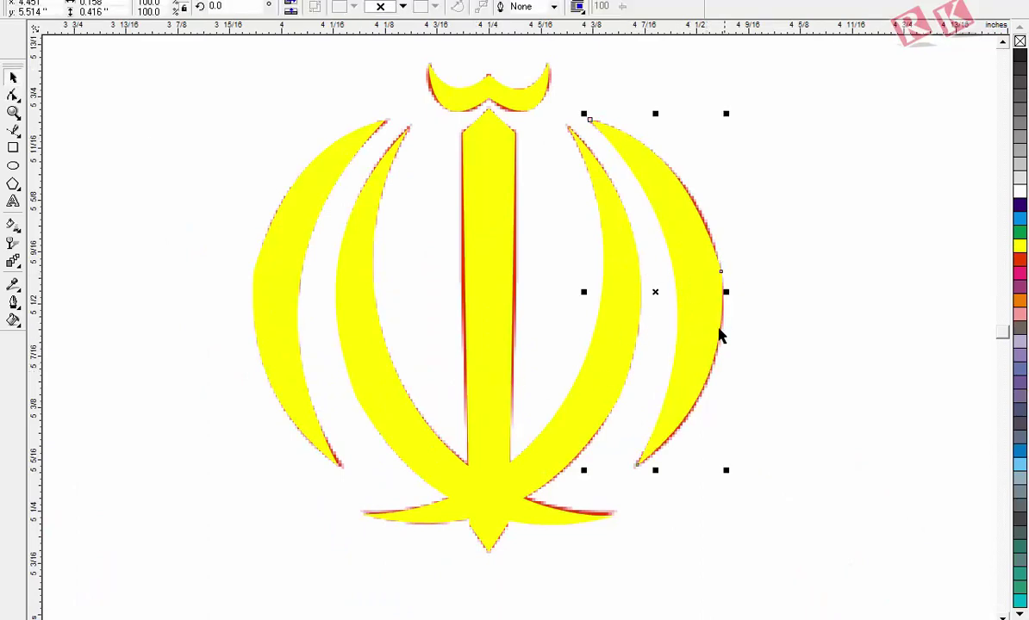
left_click(600, 345, "shift")
left_click(514, 207, "shift")
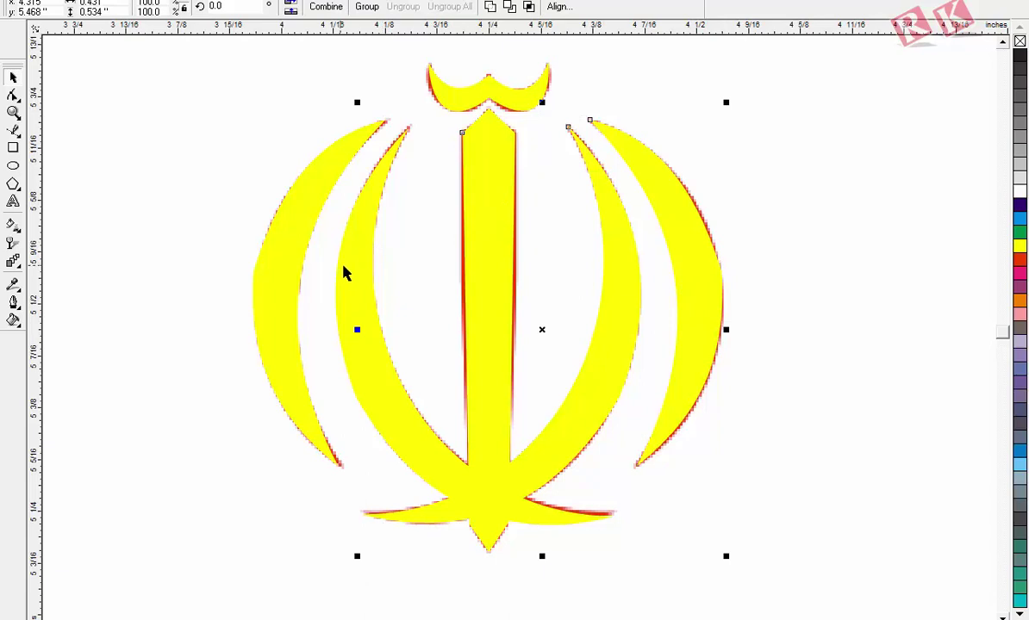
left_click(292, 260, "shift")
left_click(529, 100, "shift")
key("ctrl+g")
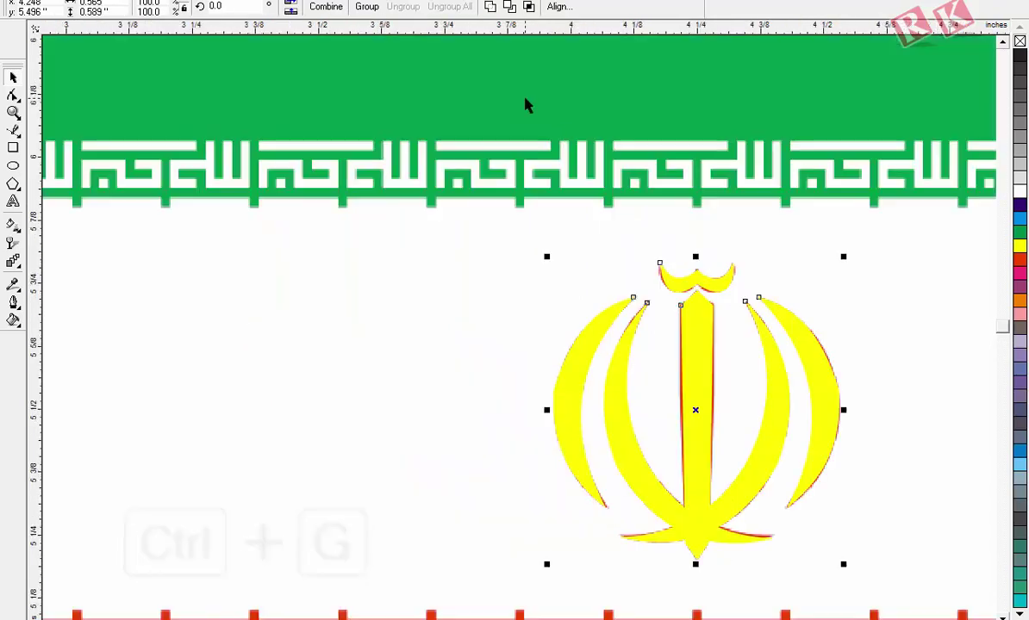
key("ctrl+g")
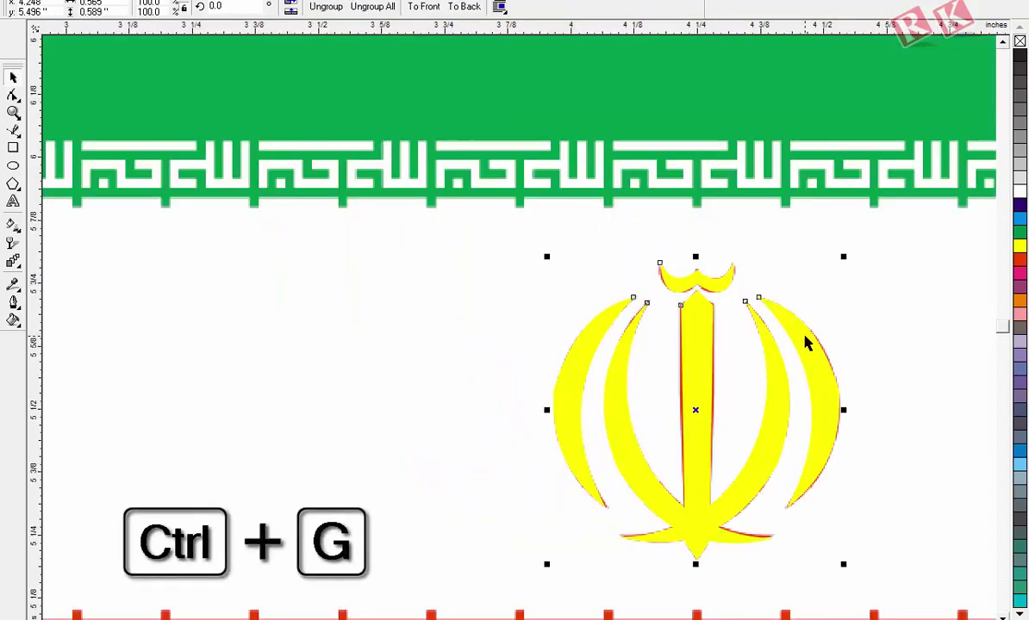
- Move the grouped emblem into the centre of the upper flag's white stripe and fill it with red
key("F4")
left_click_drag(521, 486, 533, 183)
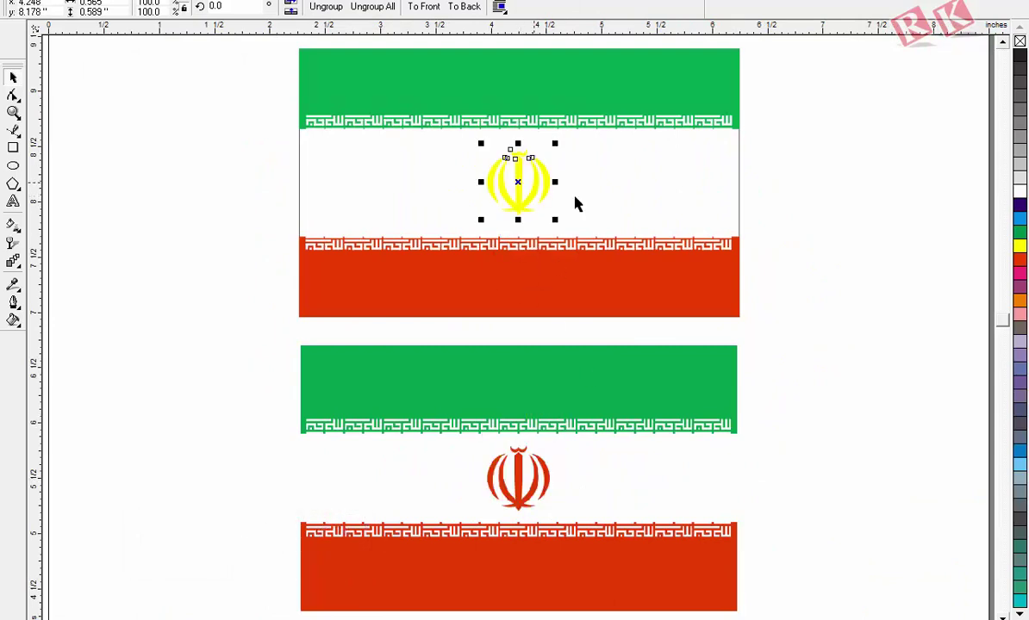
left_click(1020, 259)
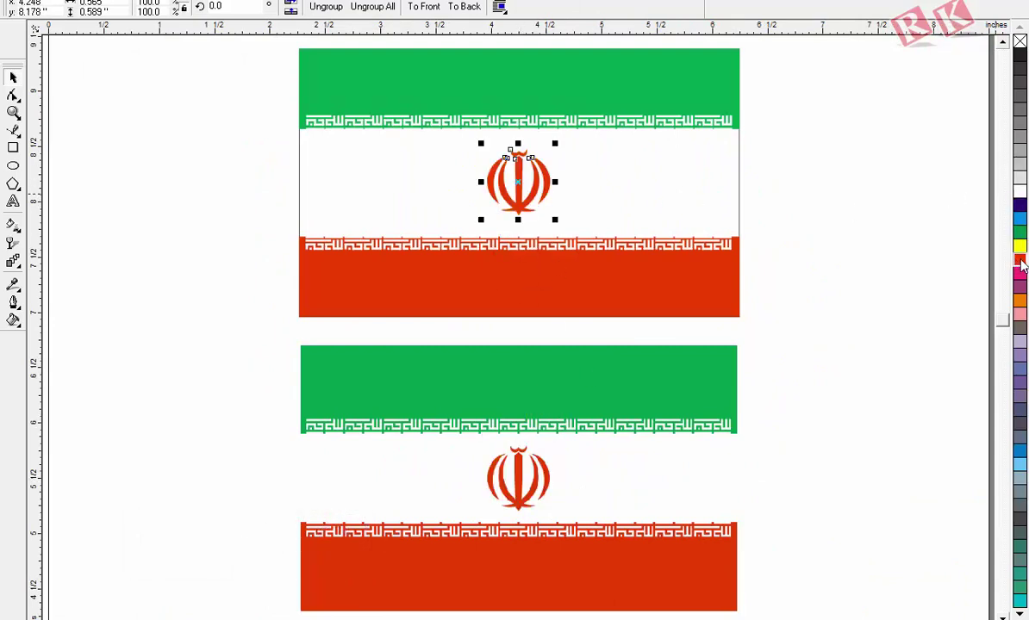
- Remove the outline from the upper flag's background rectangle and check the finished flag
left_click(847, 224)
key("F2")
left_click_drag(260, 41, 795, 619)
left_click(718, 166)
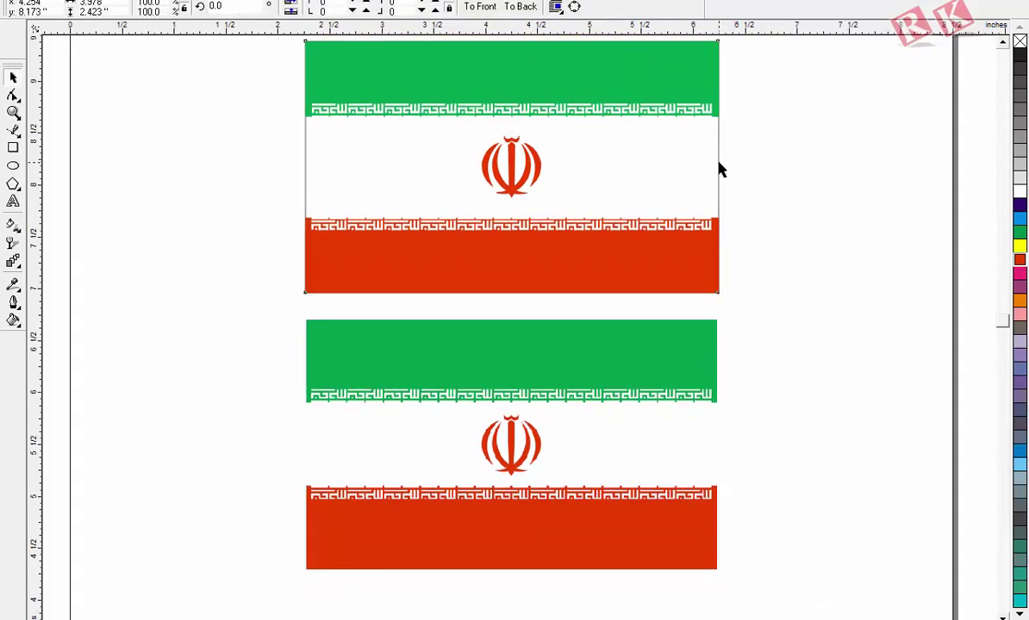
left_click(764, 246)
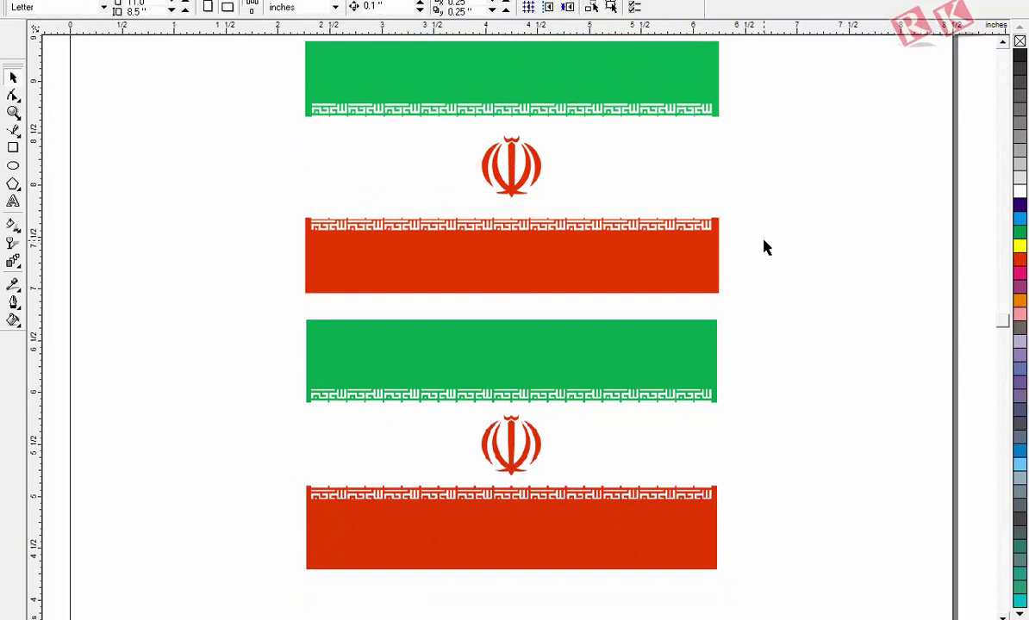
key("F4")
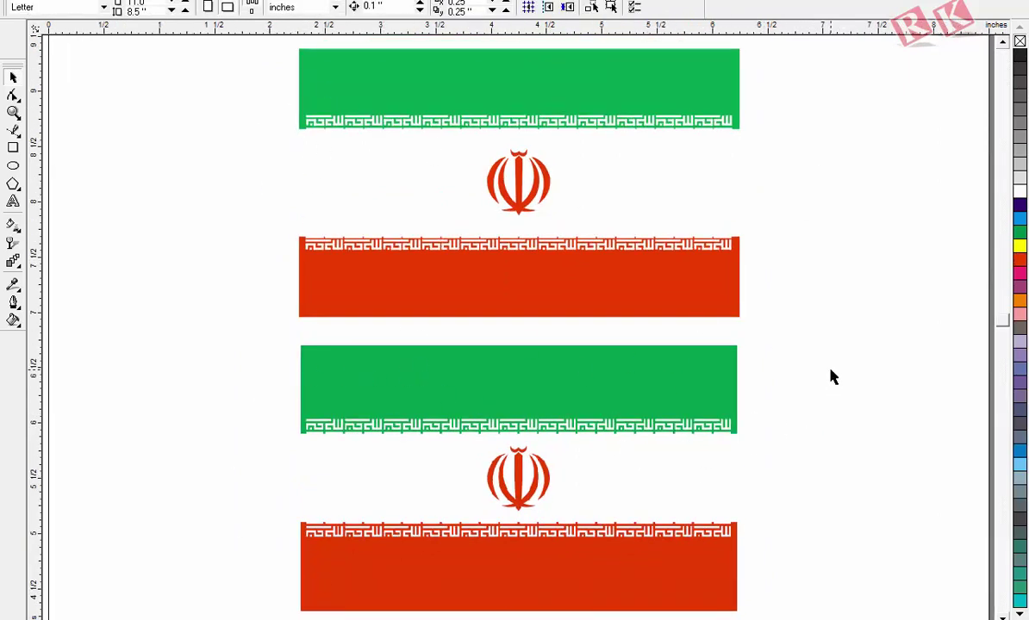
key("F2")
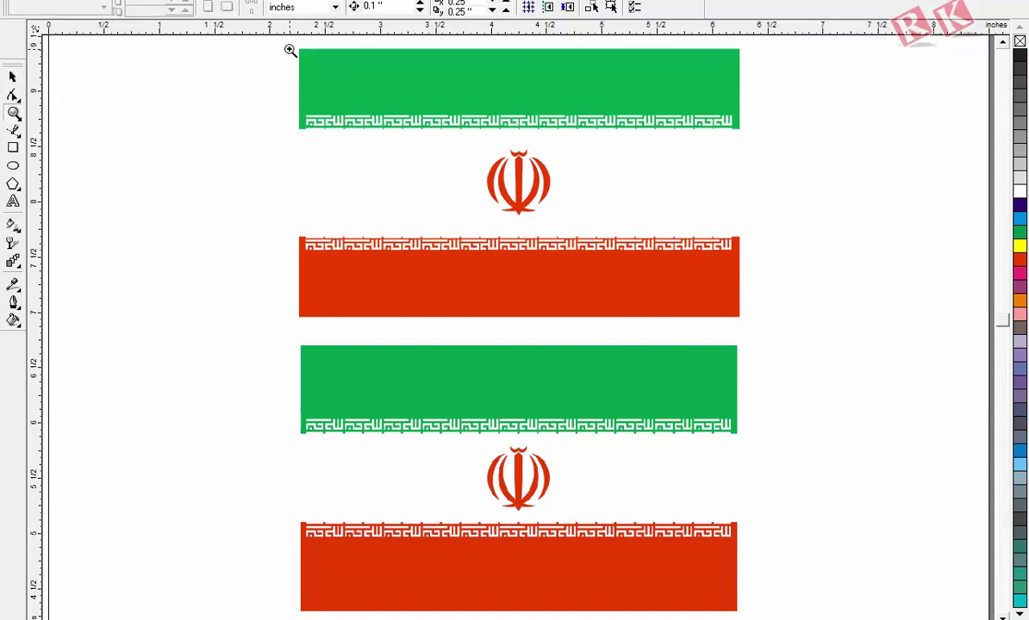
left_click_drag(290, 50, 750, 323)
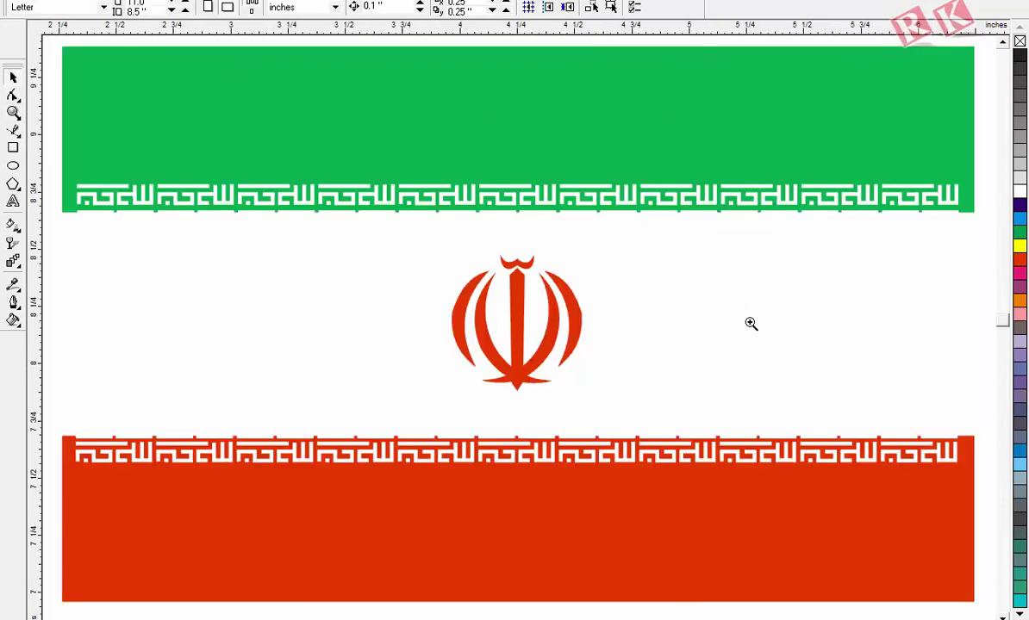
- On the Malaysian flag page, draw a rectangle about 4.02 by 2.16 inches around the flag image and place a copy directly below it
key("F3")
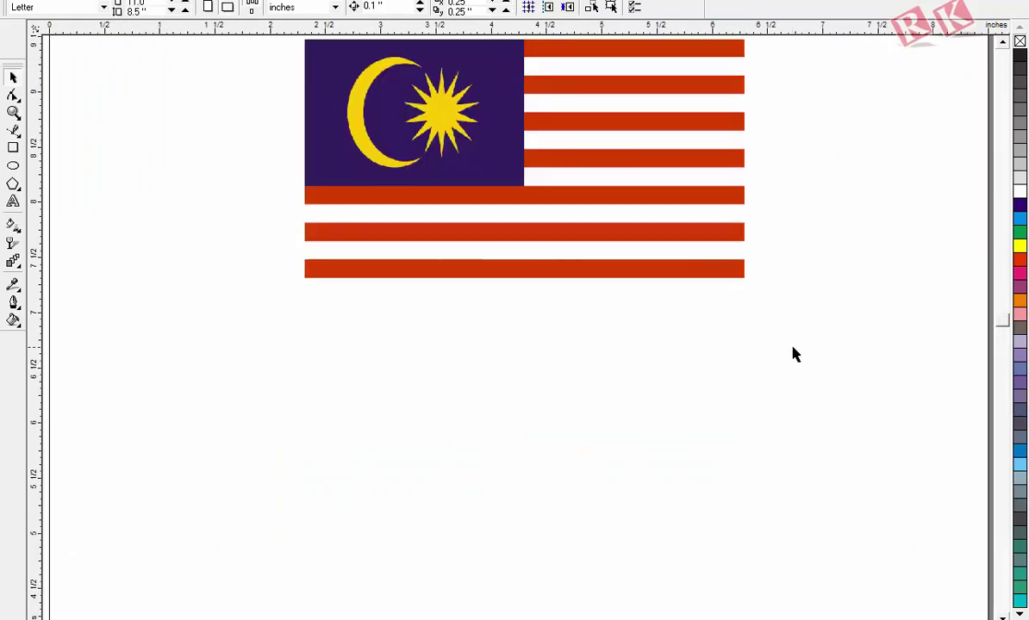
key("F3")
left_click_drag(360, 142, 748, 401)
left_click(13, 147)
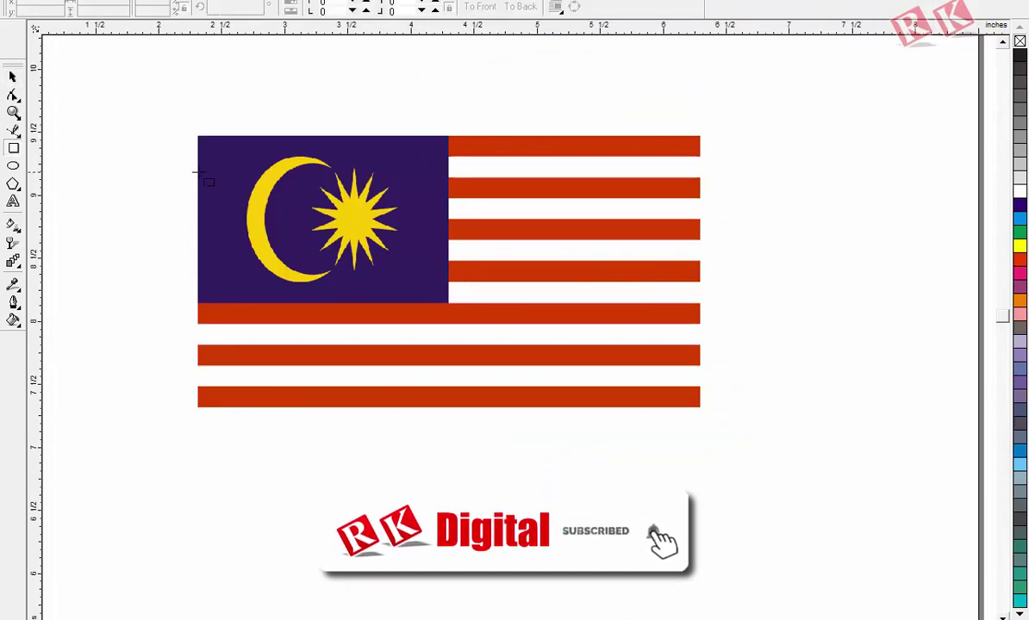
left_click_drag(198, 138, 702, 408)
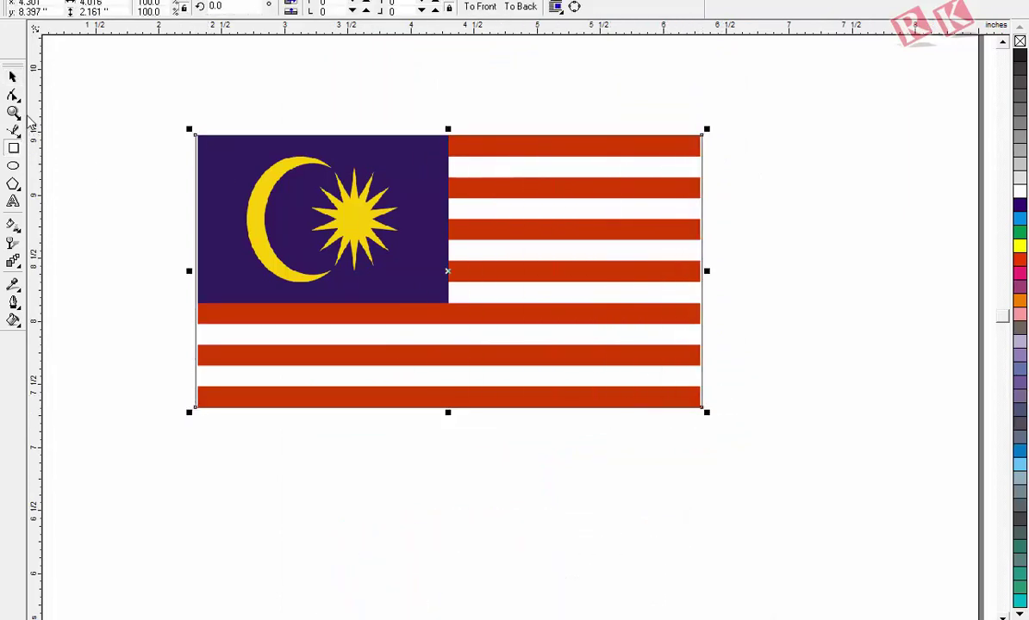
left_click(13, 76)
key("F3")
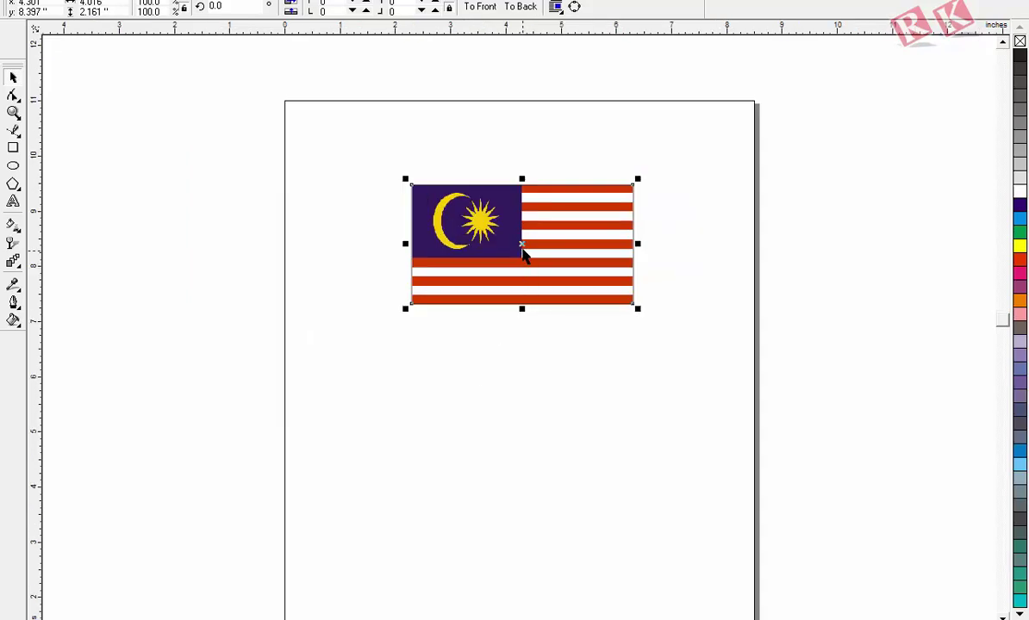
left_click_drag(523, 246, 532, 376)
- Shrink the rectangle around the flag image vertically to the top red stripe, about 0.17 inches high
key("z")
left_click_drag(413, 141, 757, 343)
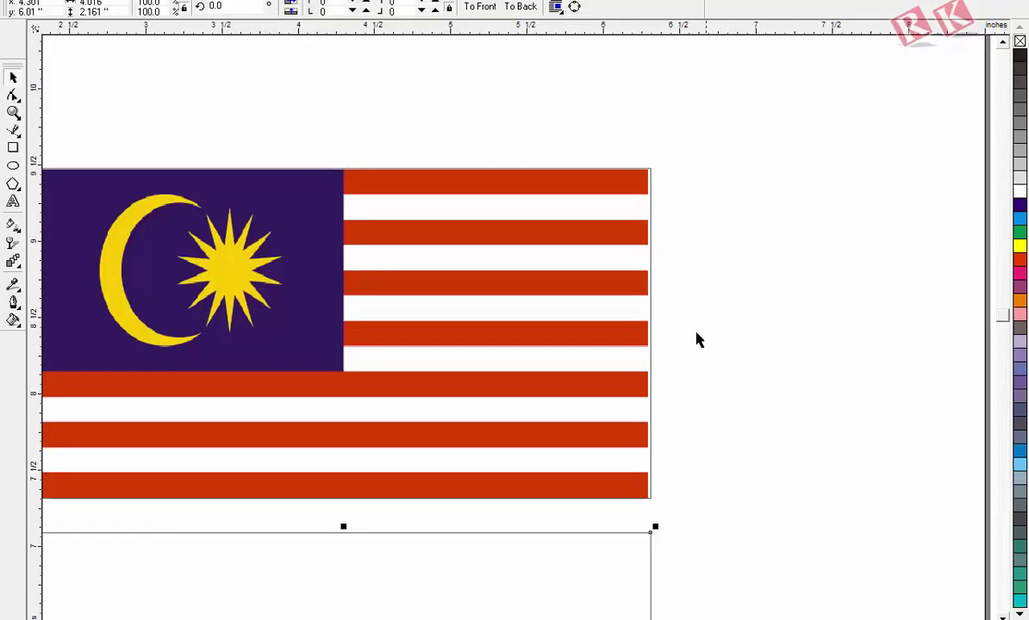
left_click(392, 502)
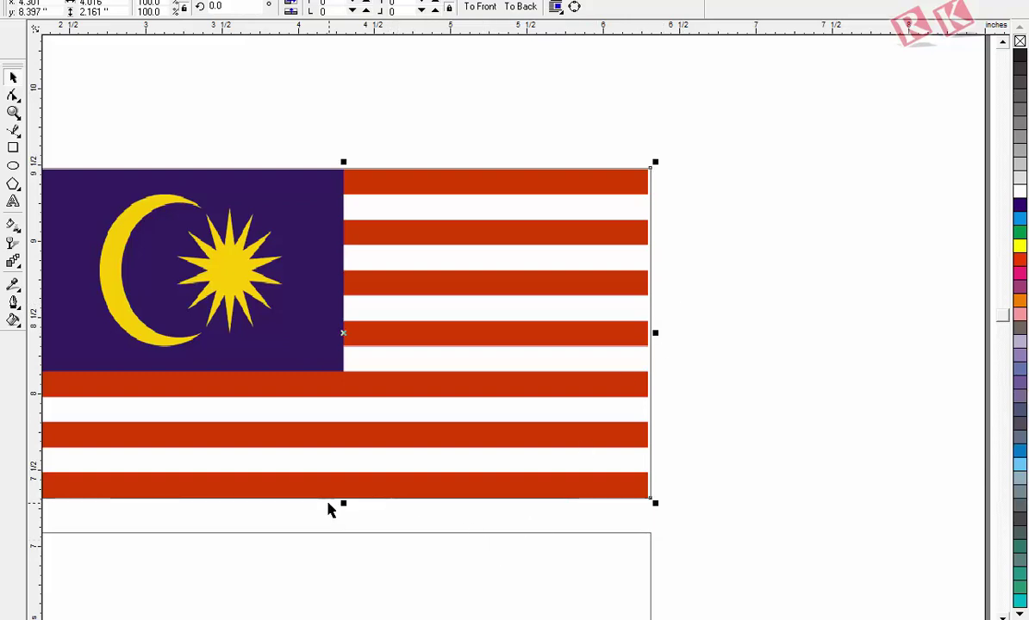
left_click_drag(350, 502, 452, 200)
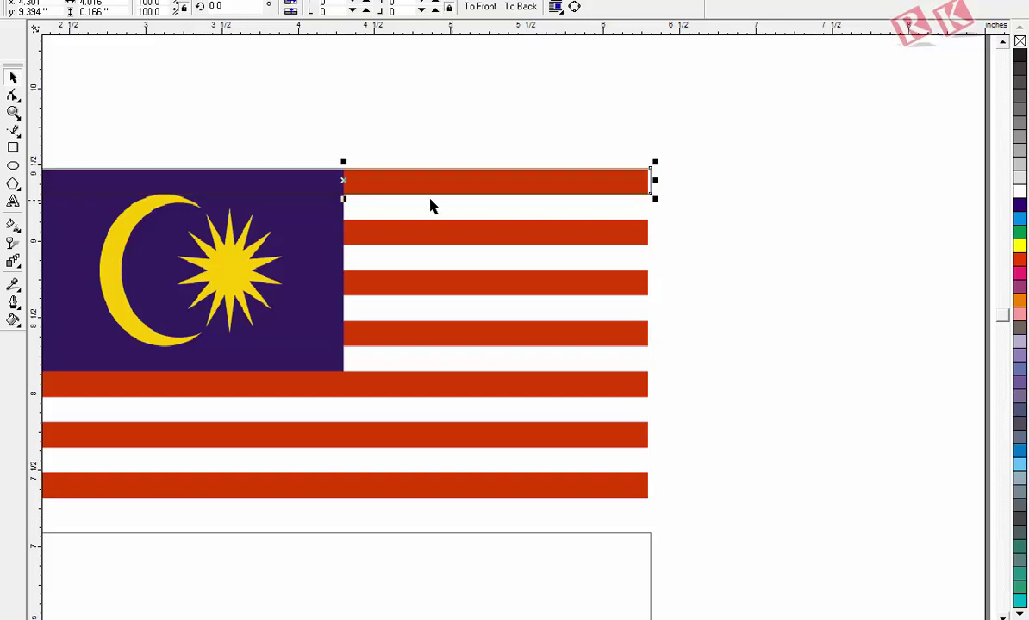
- Copy the stripe rectangle down onto the second red stripe and repeat the duplicate until all seven red stripes are covered
left_click_drag(344, 181, 349, 233)
key("ctrl+d")
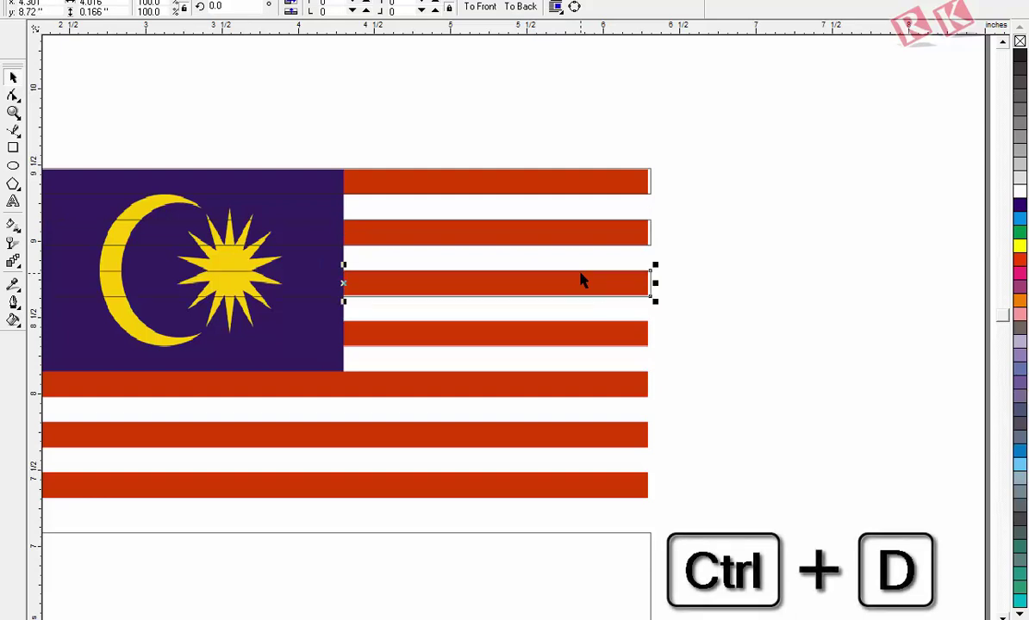
key("ctrl+d")
key("ctrl+d")
key("ctrl+d")
key("ctrl+d")
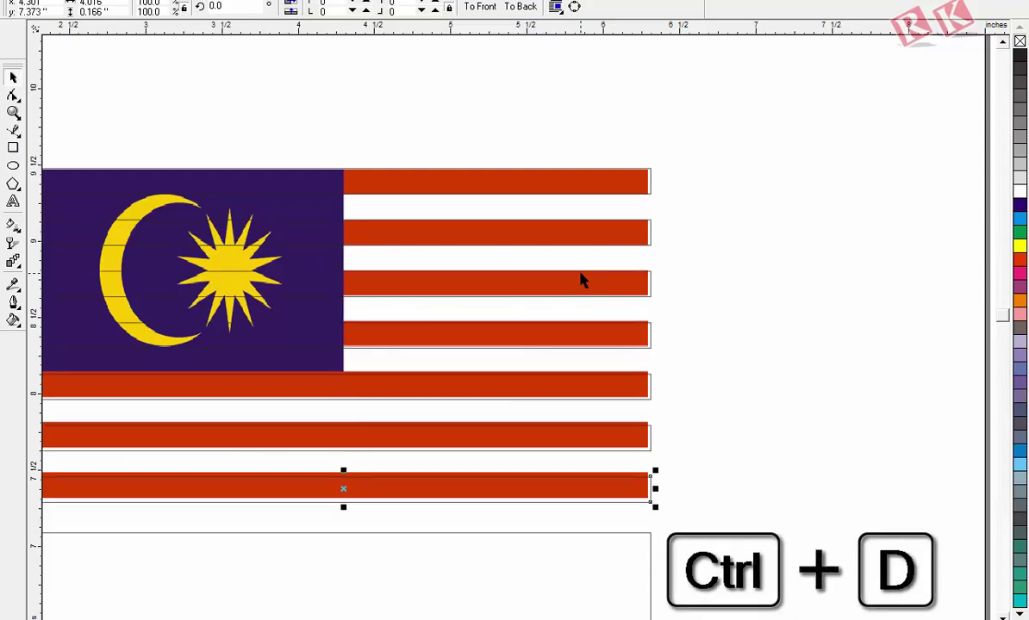
- Move the Malaysian flag image aside, to the right of the stripe rectangles
left_click(750, 453)
scroll(765, 432, "down", 3)
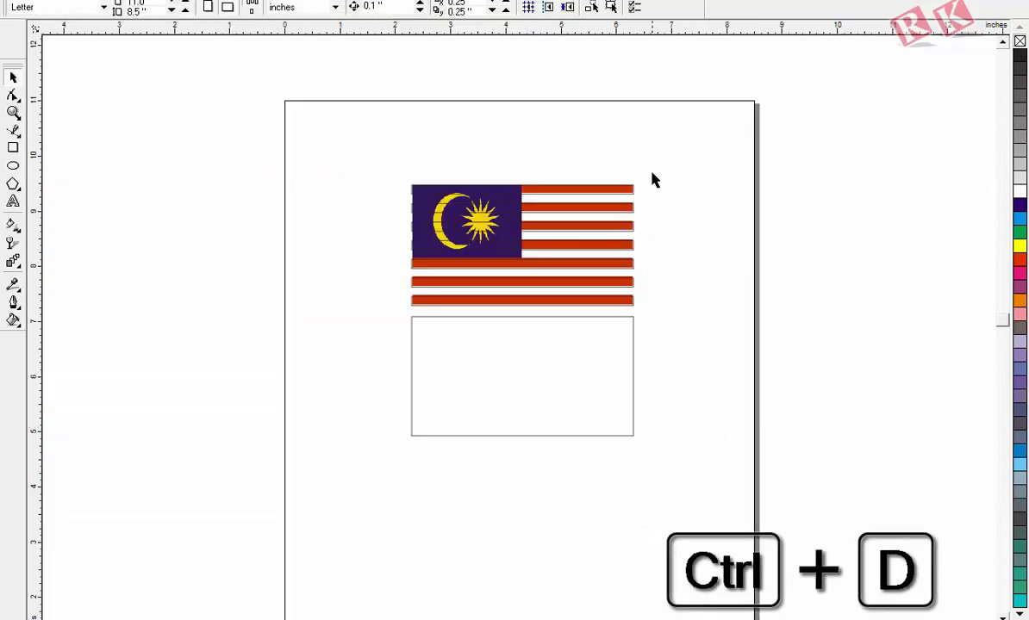
left_click_drag(653, 180, 360, 319)
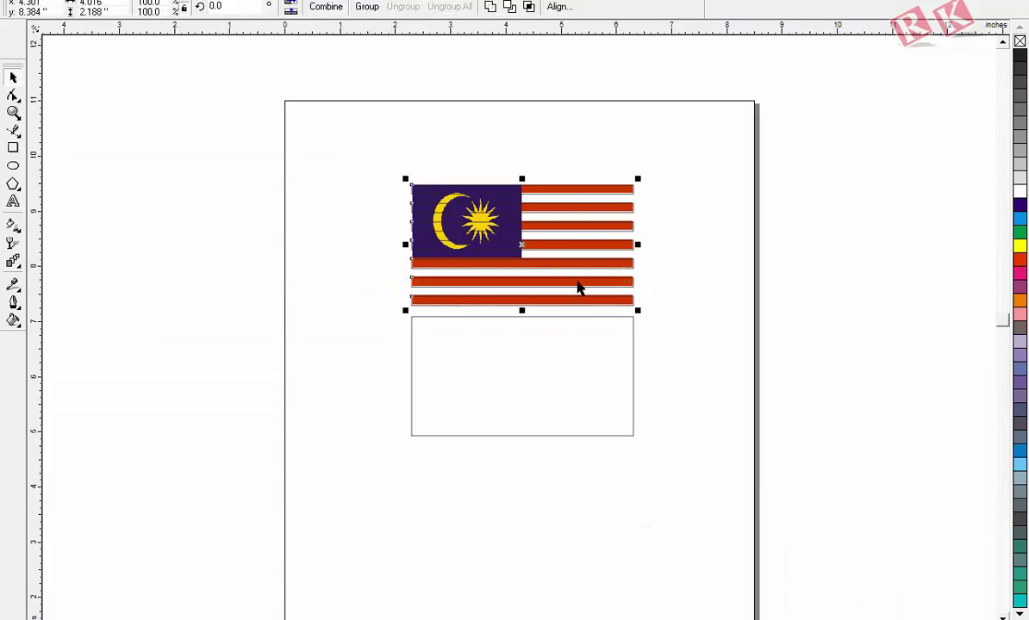
left_click(600, 274)
left_click_drag(595, 276, 831, 279)
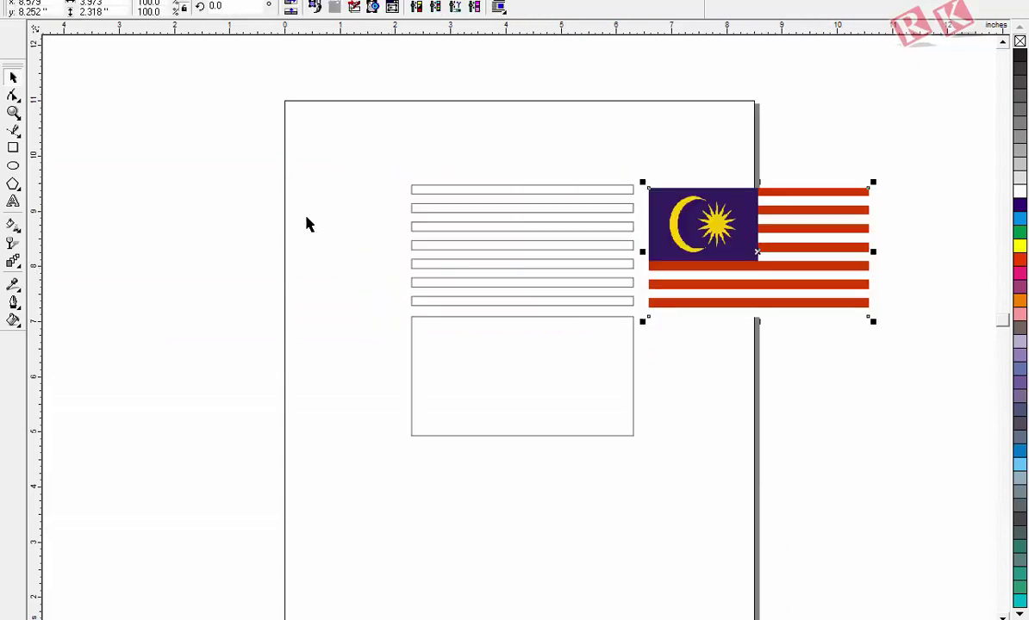
- Group the seven stripe rectangles and fill them with red, without an outline
left_click_drag(324, 187, 647, 317)
left_click(393, 186)
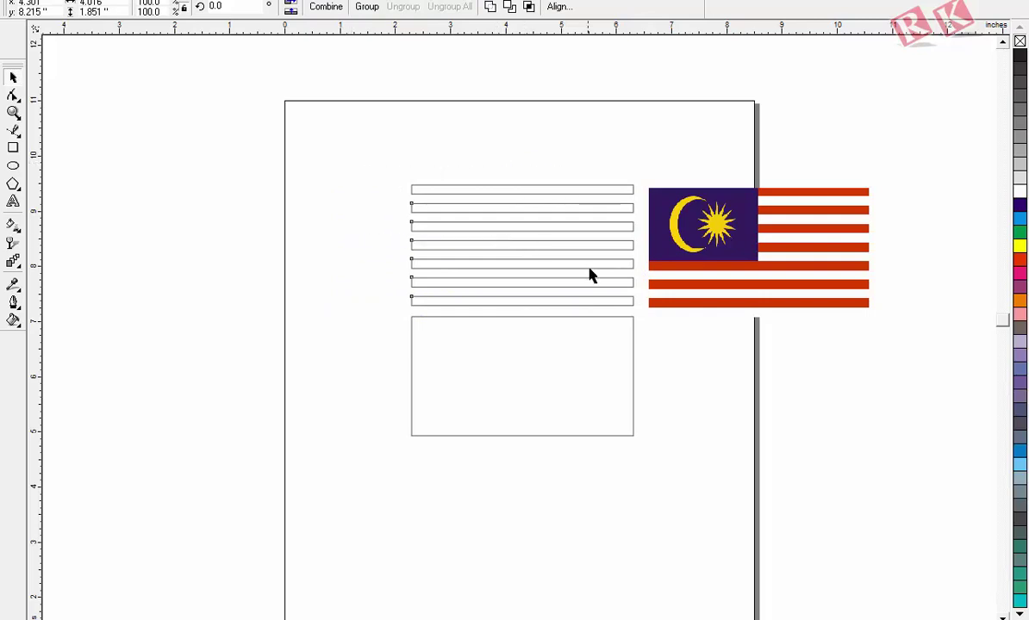
left_click_drag(352, 166, 647, 316)
key("ctrl+g")
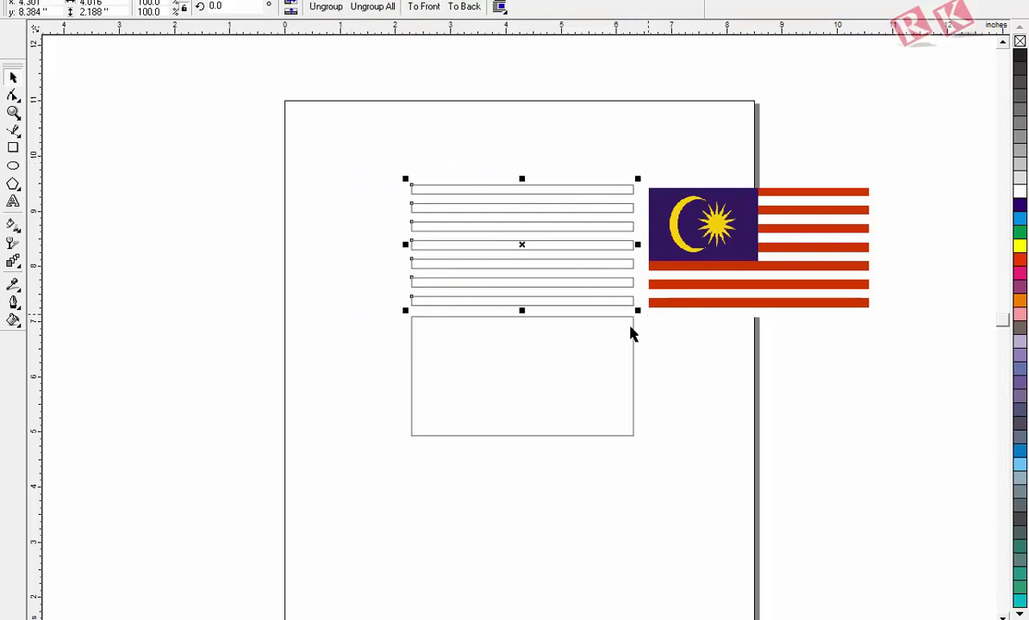
key("z")
left_click_drag(351, 146, 685, 385)
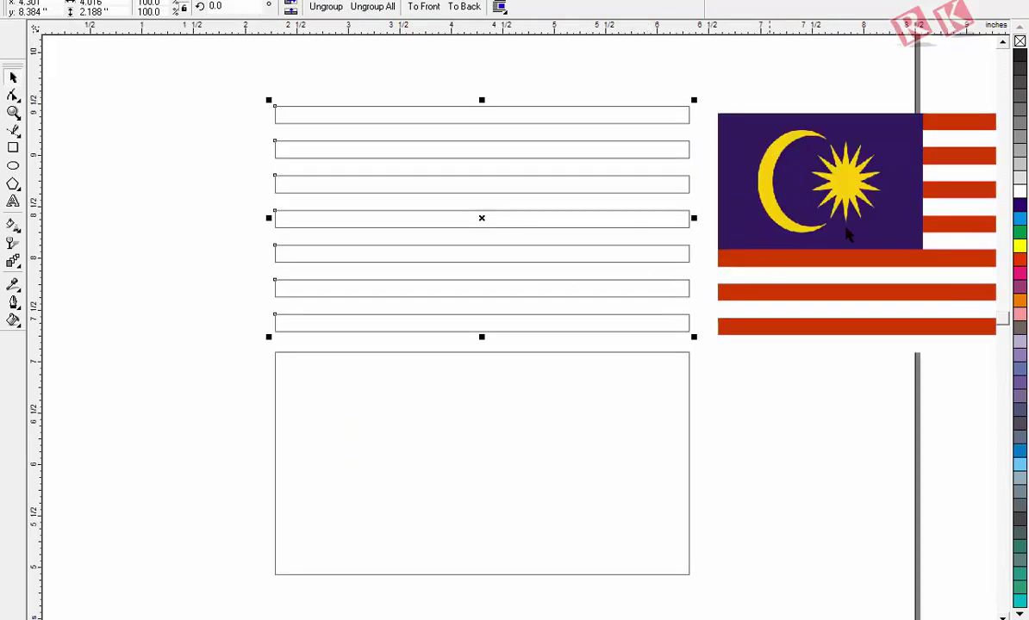
left_click(1022, 260)
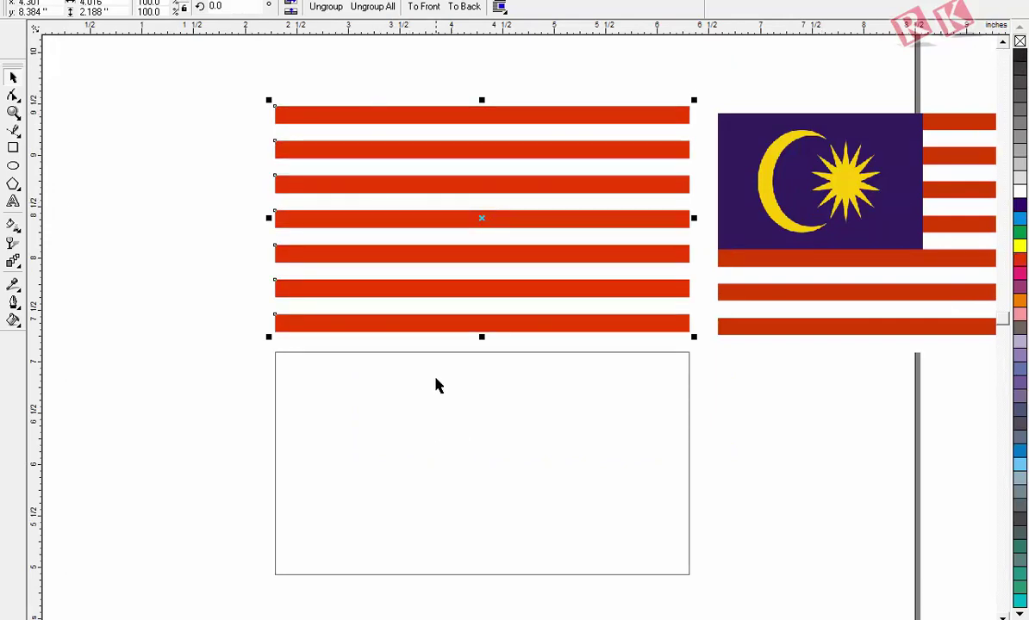
- Centre the stripe group on the large background rectangle and move the flag image back above it
left_click(447, 354, "shift")
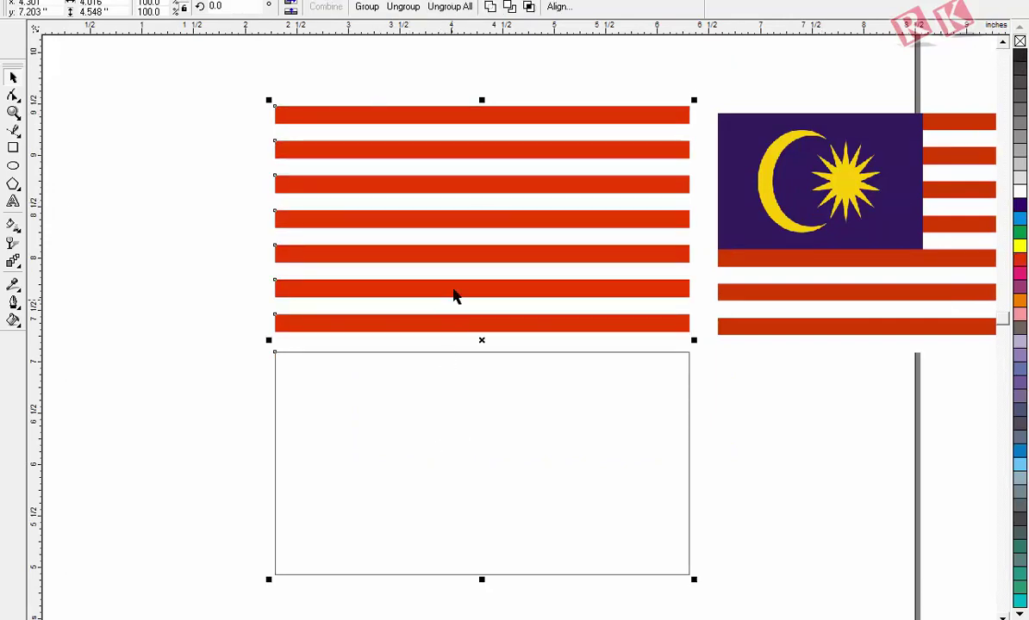
key("e")
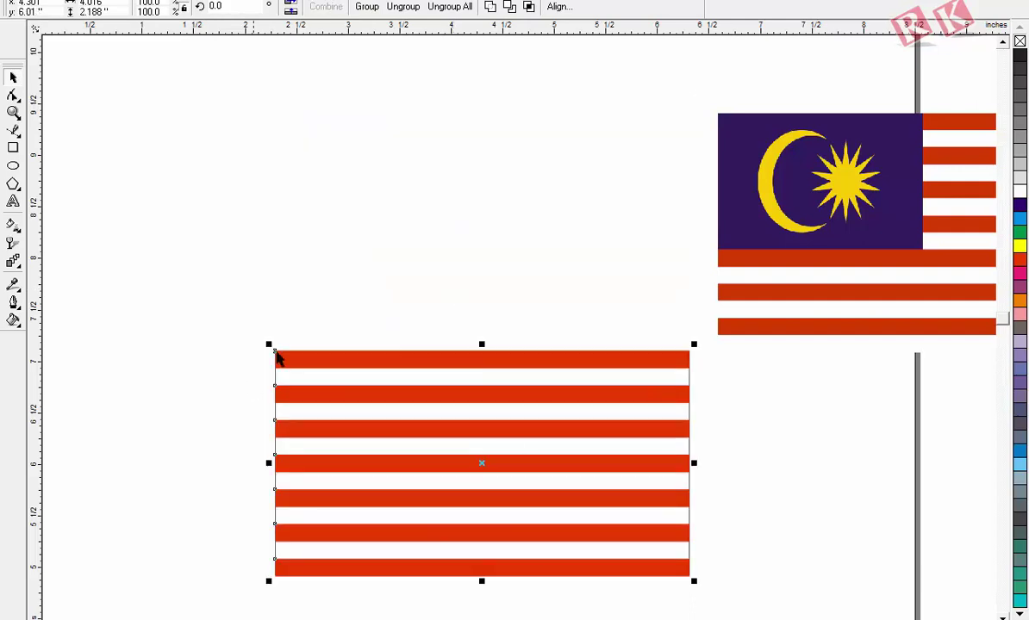
left_click_drag(817, 295, 380, 275)
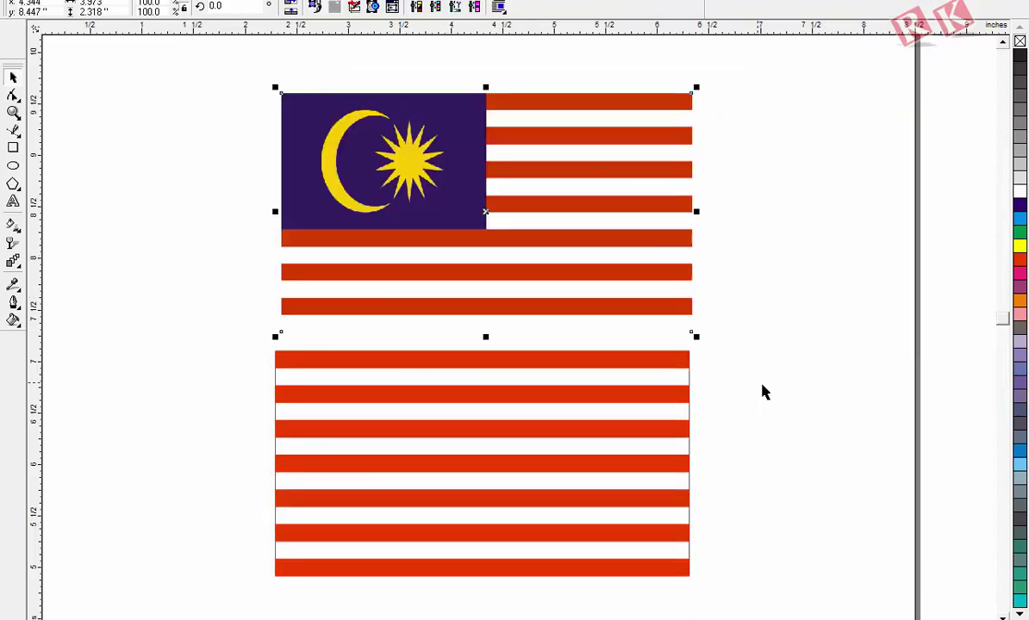
left_click(735, 443)
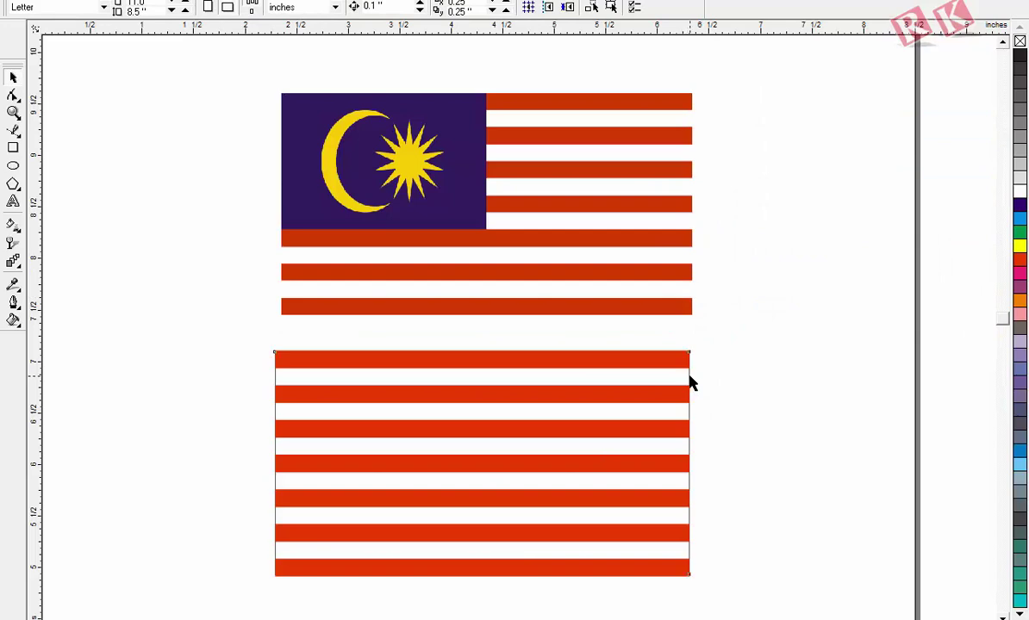
left_click(691, 383)
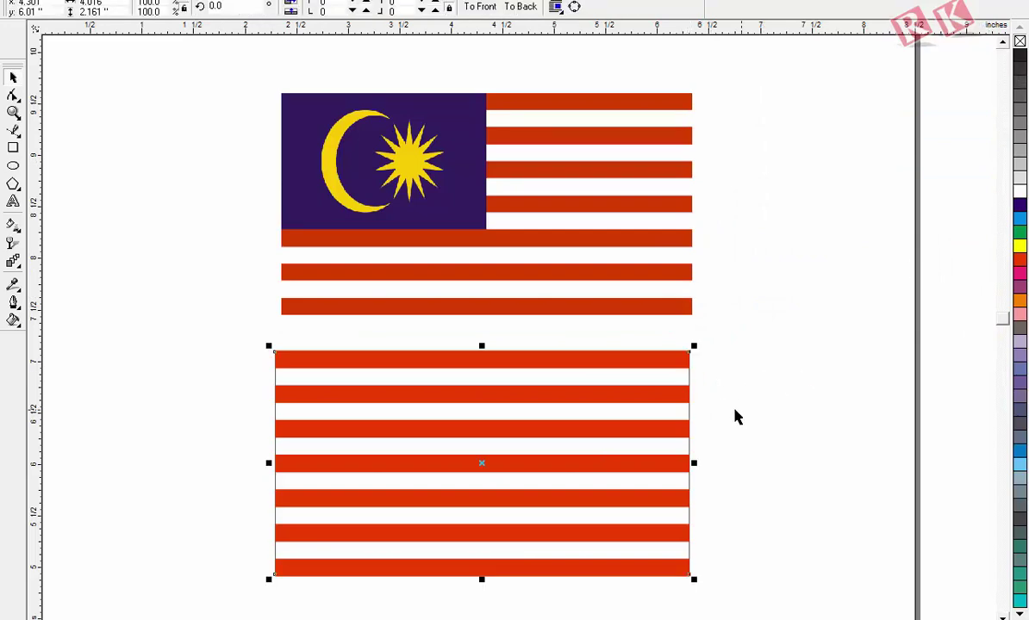
key("z")
left_click_drag(654, 317, 733, 432)
key("Escape")
key("F4")
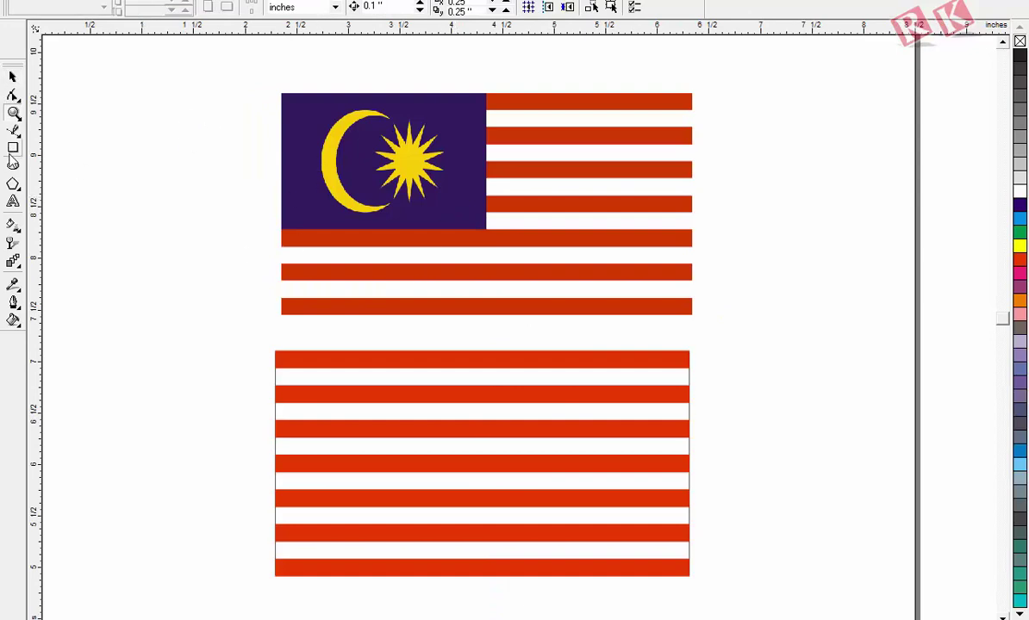
- Draw a rectangle about 1.98 by 1.33 inches over the flag image's dark blue canton
left_click(13, 149)
left_click_drag(280, 91, 485, 228)
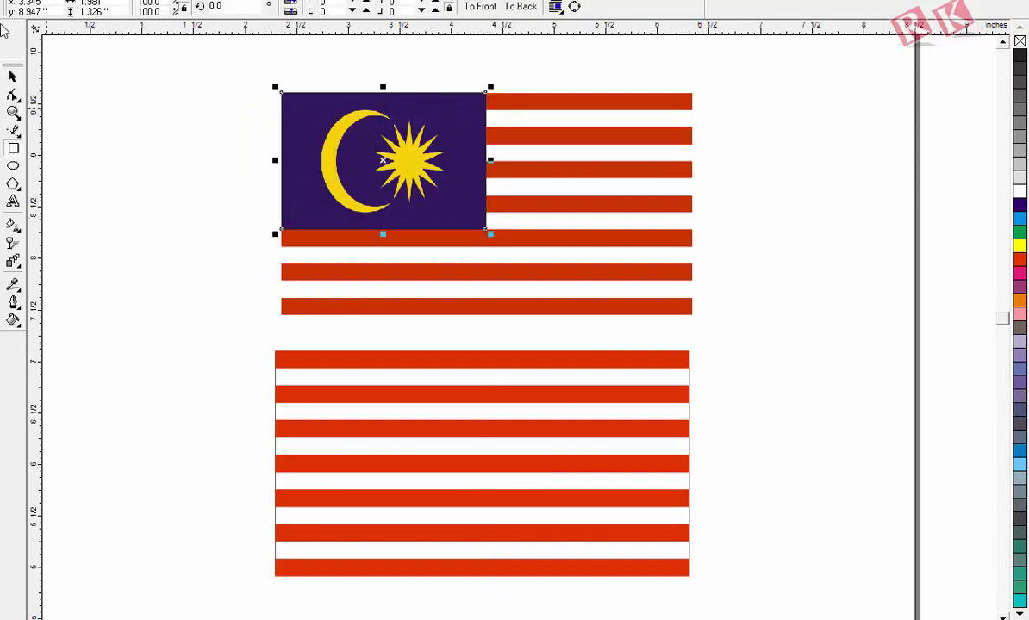
- Move the canton rectangle onto the upper hoist corner of the drawn stripes and fill it with dark blue
left_click(13, 77)
left_click_drag(387, 215, 376, 420)
left_click(1019, 208)
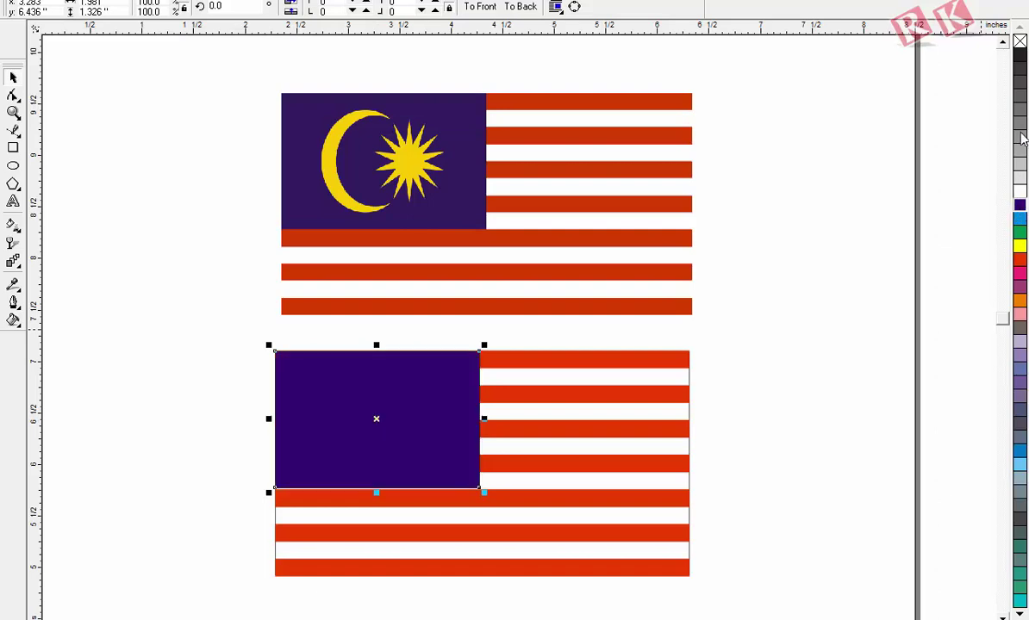
left_click(883, 146)
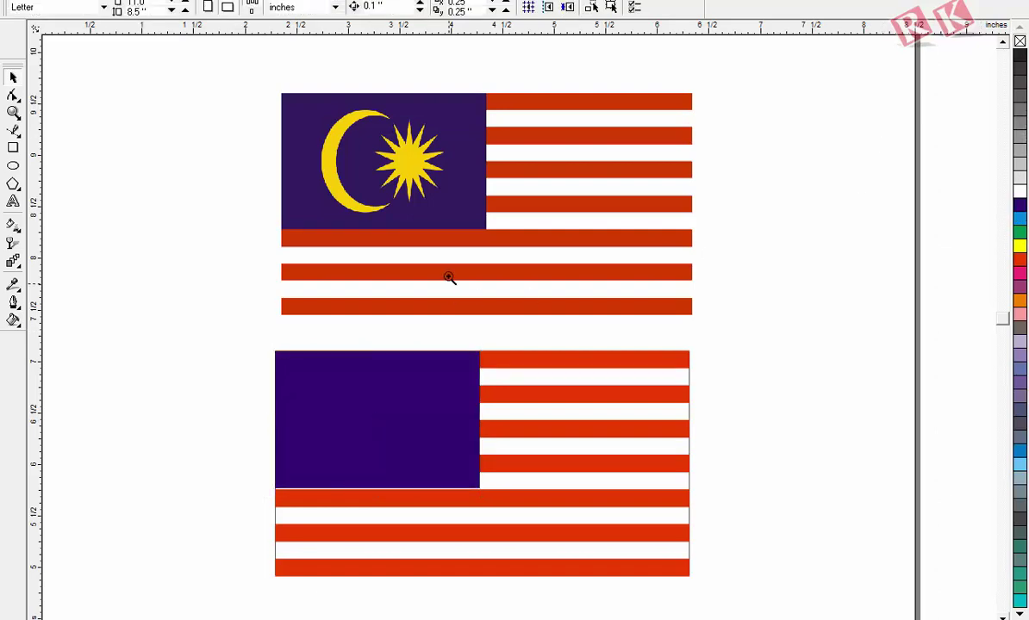
- Draw a 15-point star with sharpness 65, about 0.75 inches wide, in the empty area beside the flag image
left_click_drag(255, 80, 587, 487)
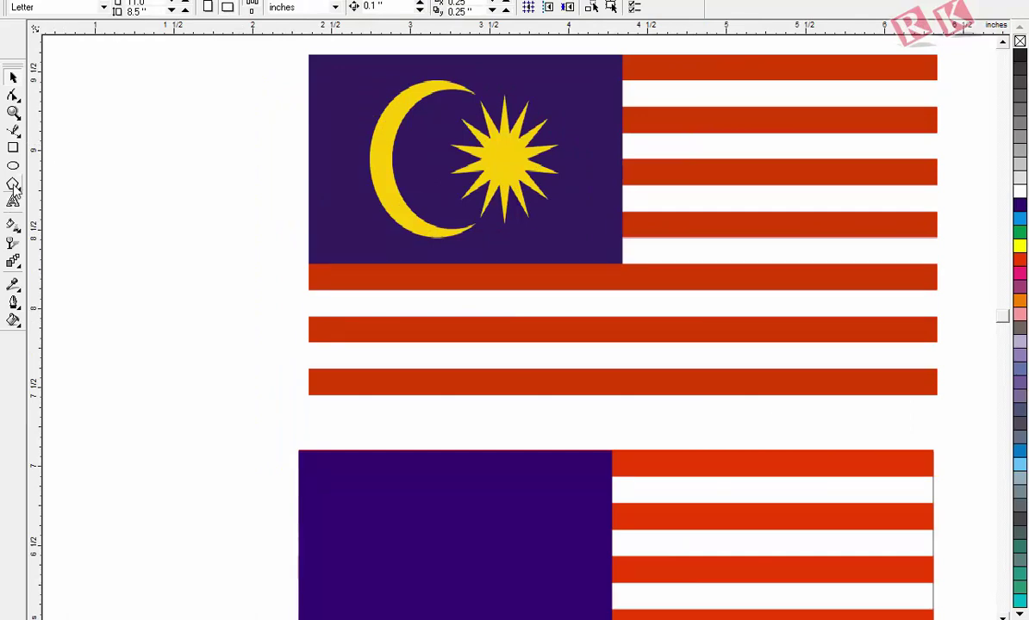
left_click(13, 183)
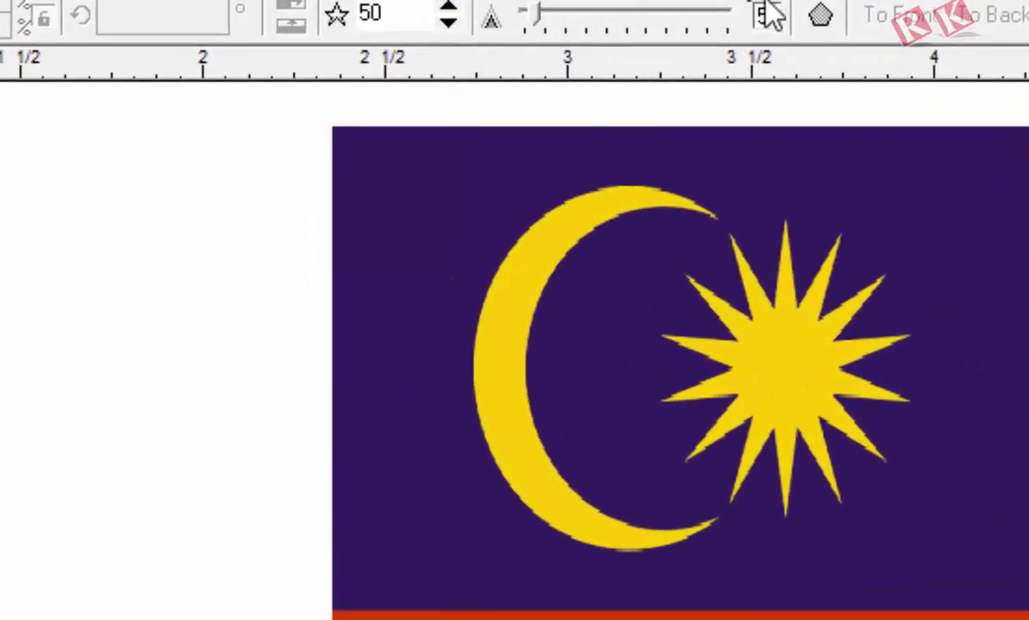
double_click(742, 14)
type("15")
double_click(383, 15)
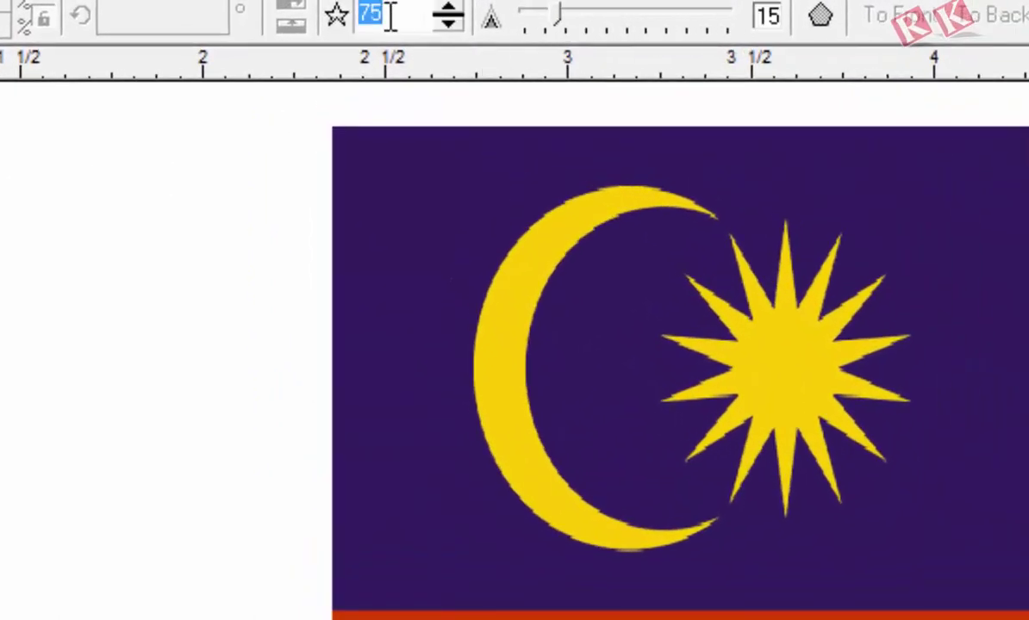
type("15")
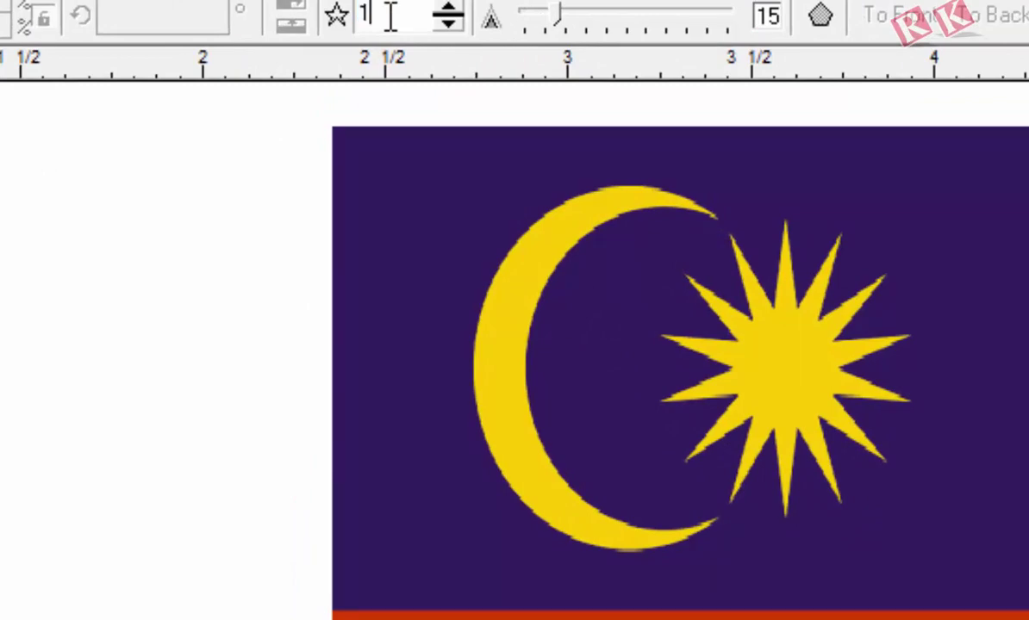
double_click(767, 15)
type("65")
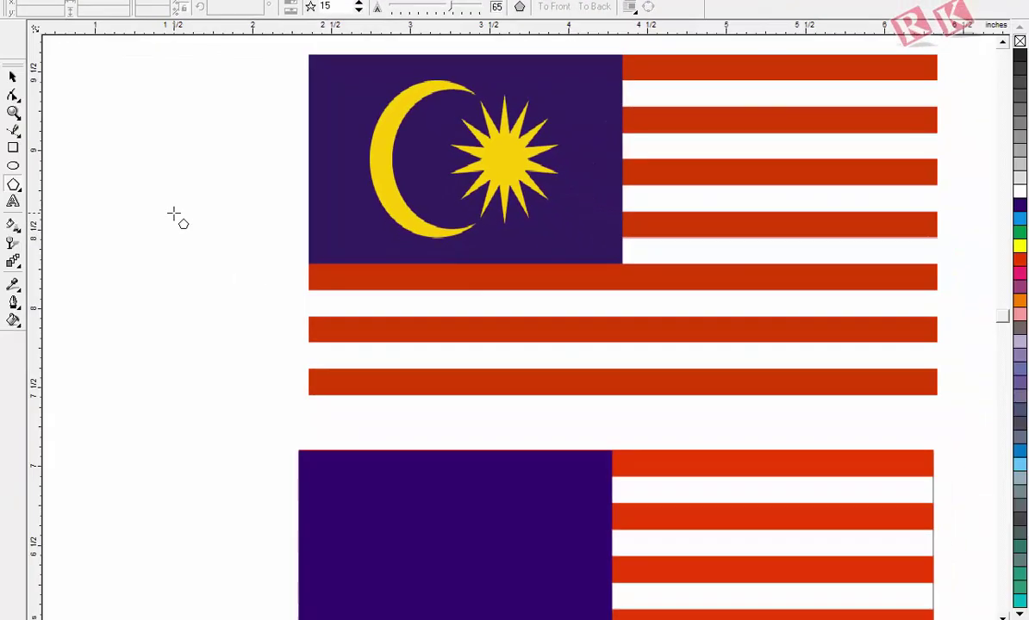
left_click_drag(174, 214, 232, 272)
left_click(13, 77)
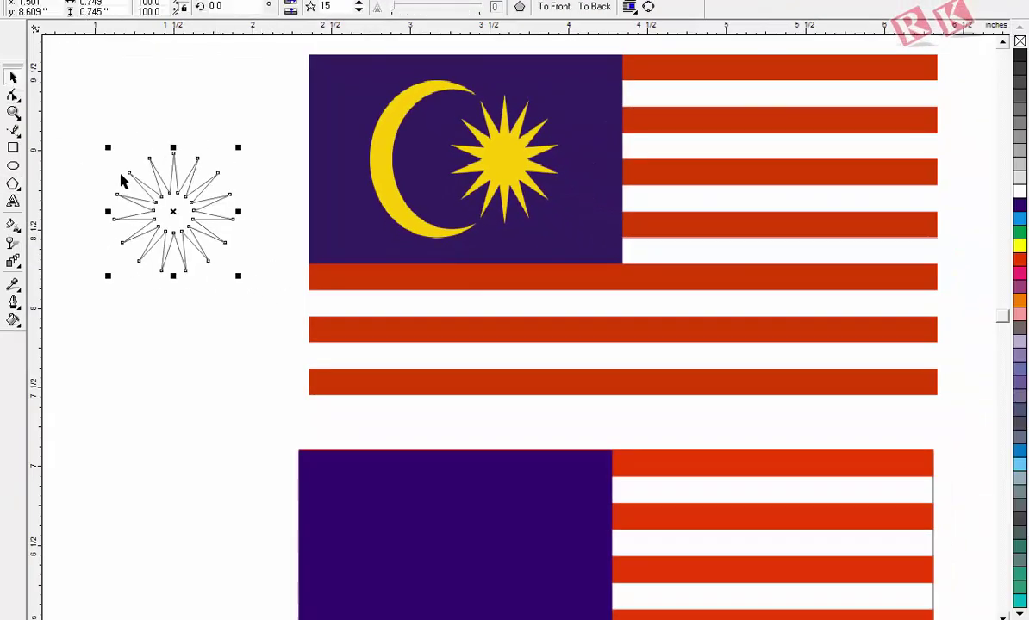
- Place the star on the fly side of the drawn canton, fill it with yellow and remove its outline
left_click_drag(173, 213, 507, 530)
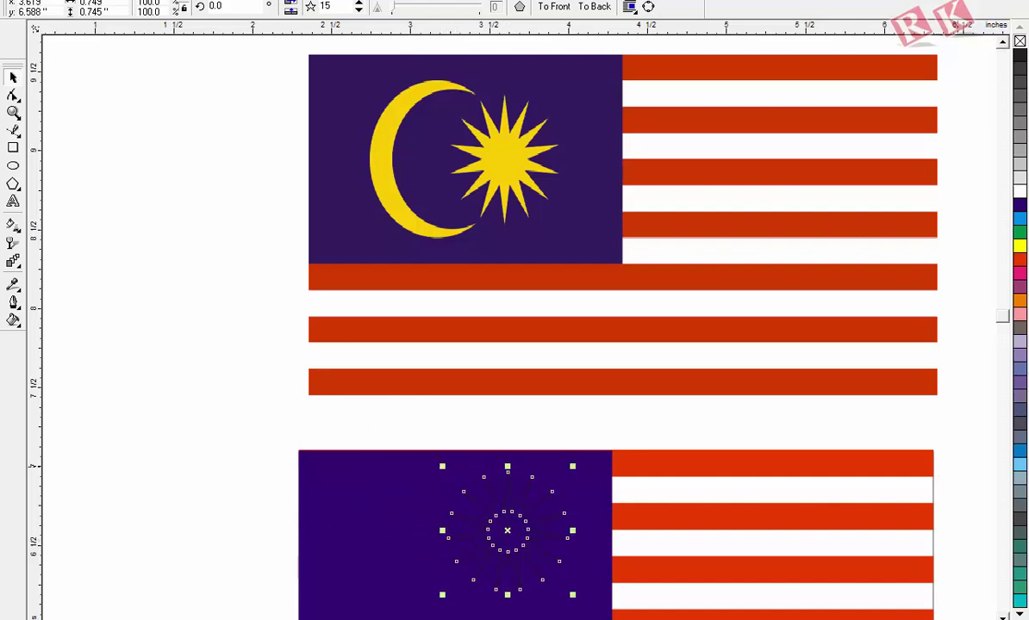
left_click(1020, 248)
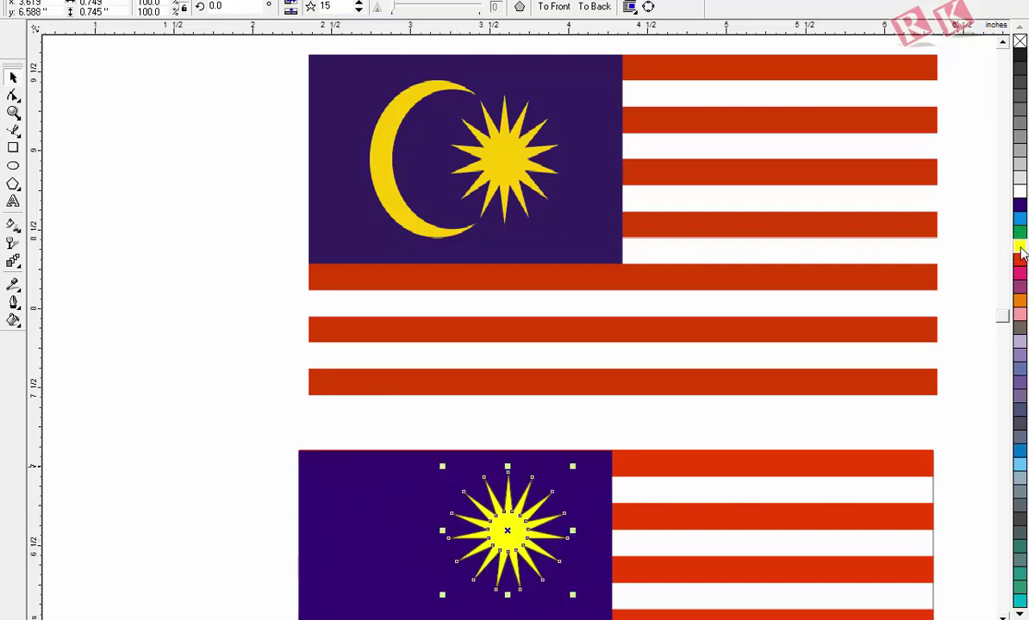
right_click(1021, 41)
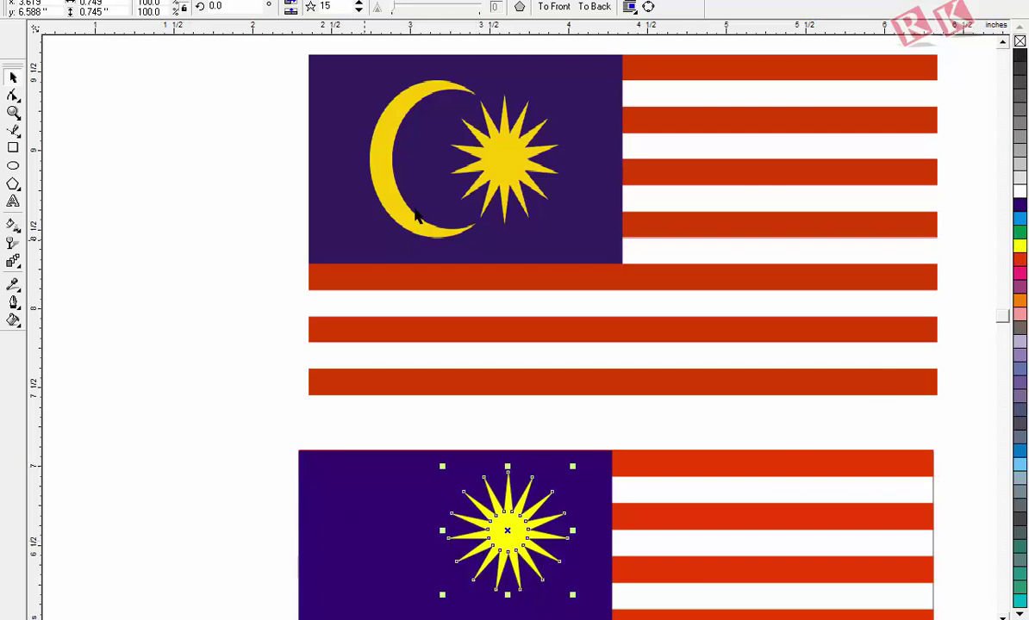
left_click(181, 305)
- Draw a circle about 1.4 inches across beside the flag image and make a scaled-down copy about 1.2 inches across
left_click(13, 166)
left_click_drag(209, 250, 325, 363)
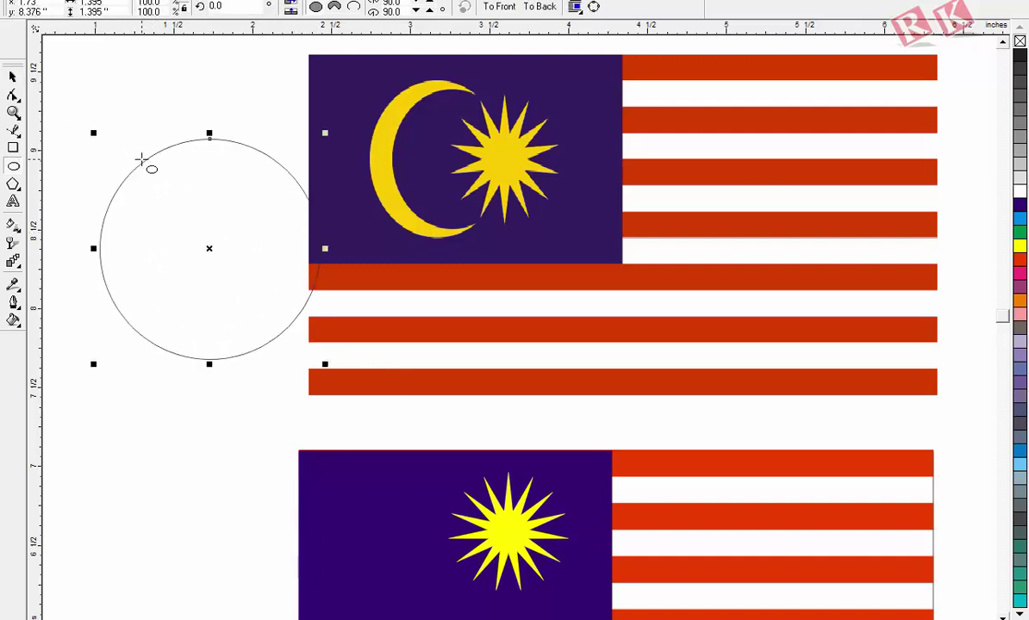
key("space")
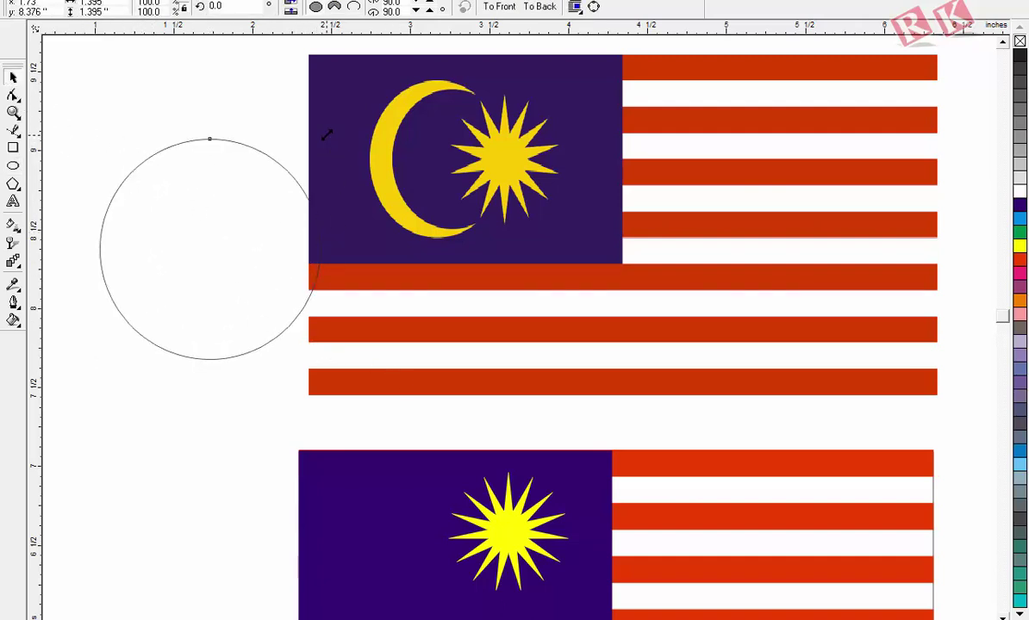
left_click_drag(324, 134, 296, 163)
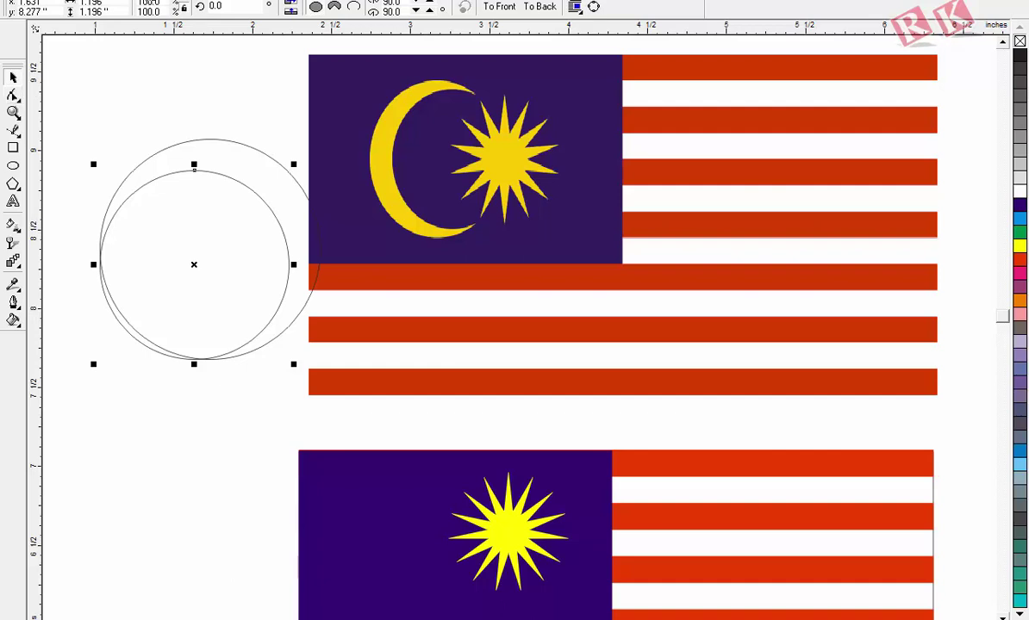
- Trim the larger circle with the smaller one to form a crescent, keeping only the source object, and select the crescent
left_click(165, 0)
mouse_move(229, 219)
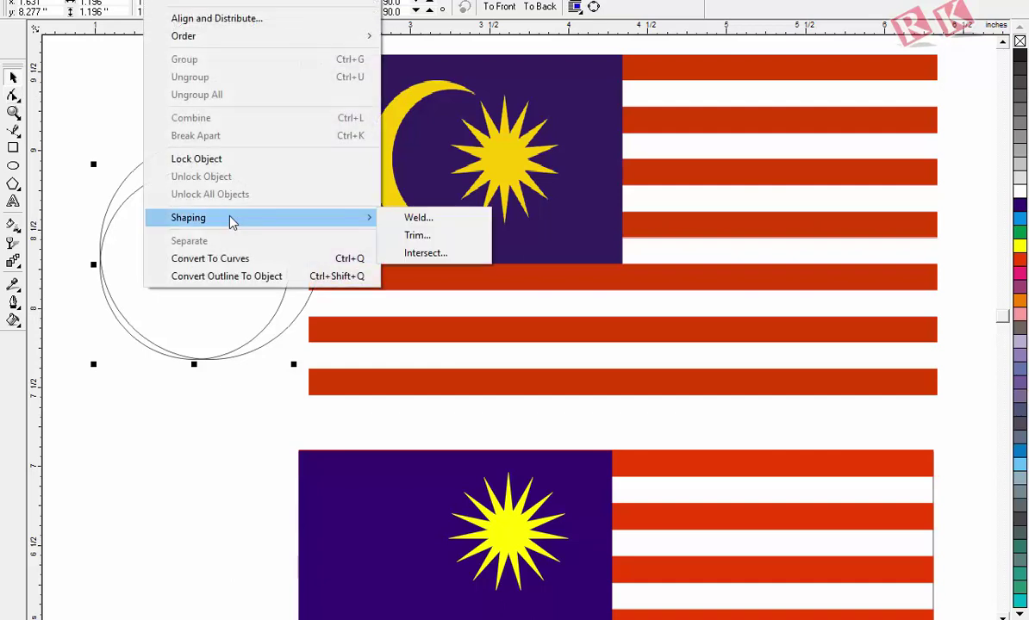
left_click(449, 234)
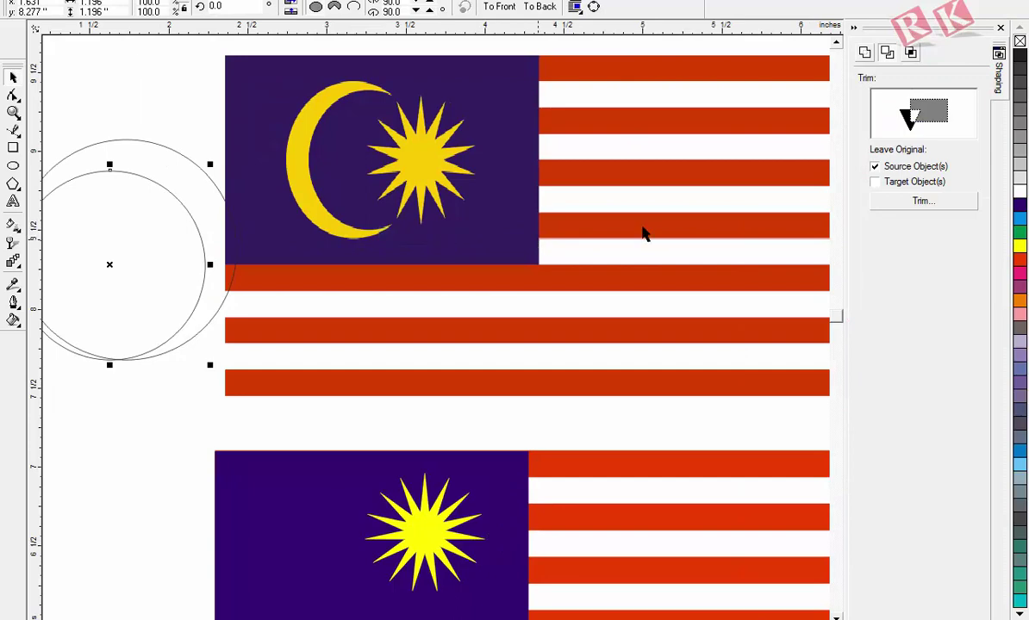
key("shift+F2")
left_click_drag(135, 71, 726, 556)
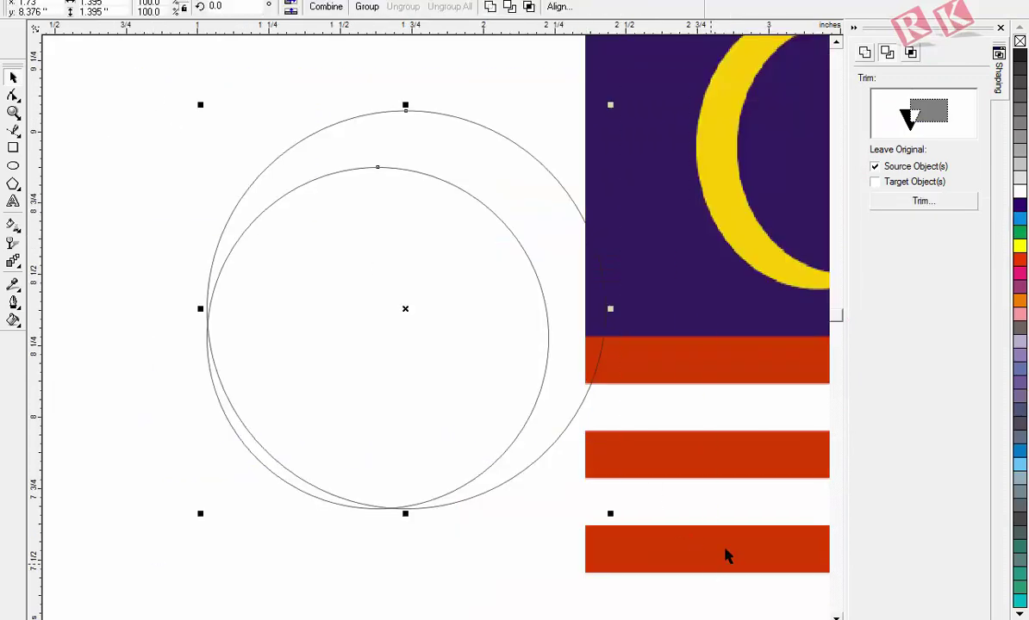
left_click(921, 201)
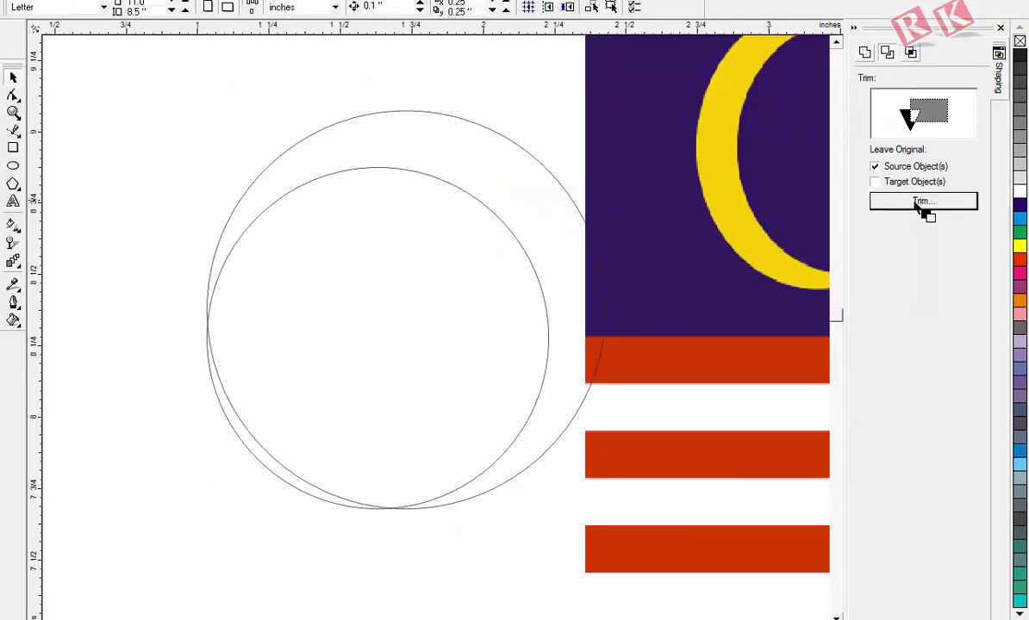
left_click(539, 164)
left_click(523, 348)
left_click(556, 177)
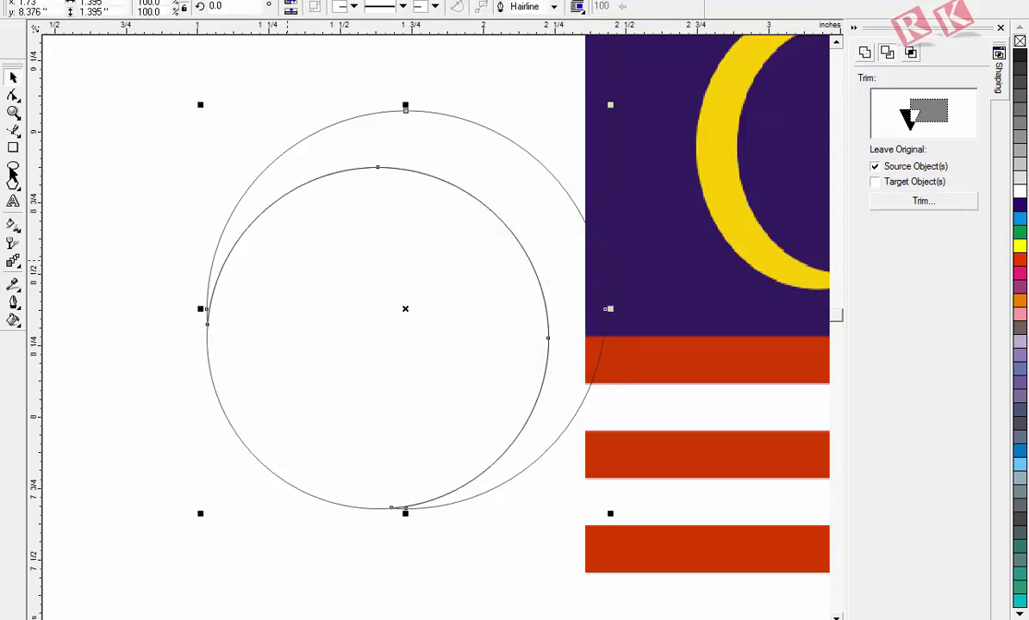
- Move the crescent away from the small circle to a spot between the reference image and the drawn flag
left_click_drag(405, 308, 107, 435)
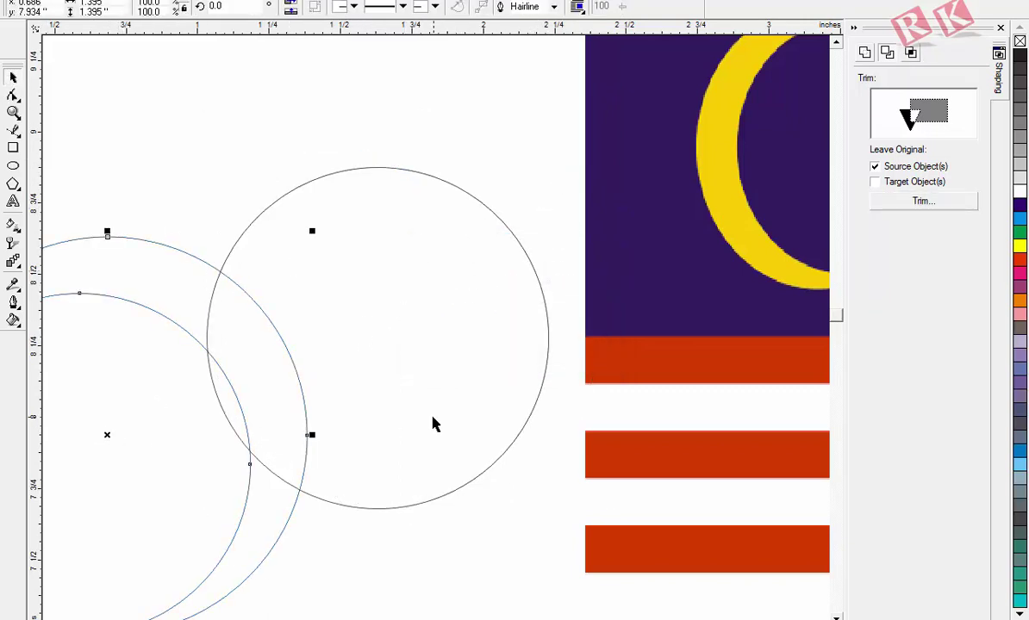
scroll(433, 424, "down", 3)
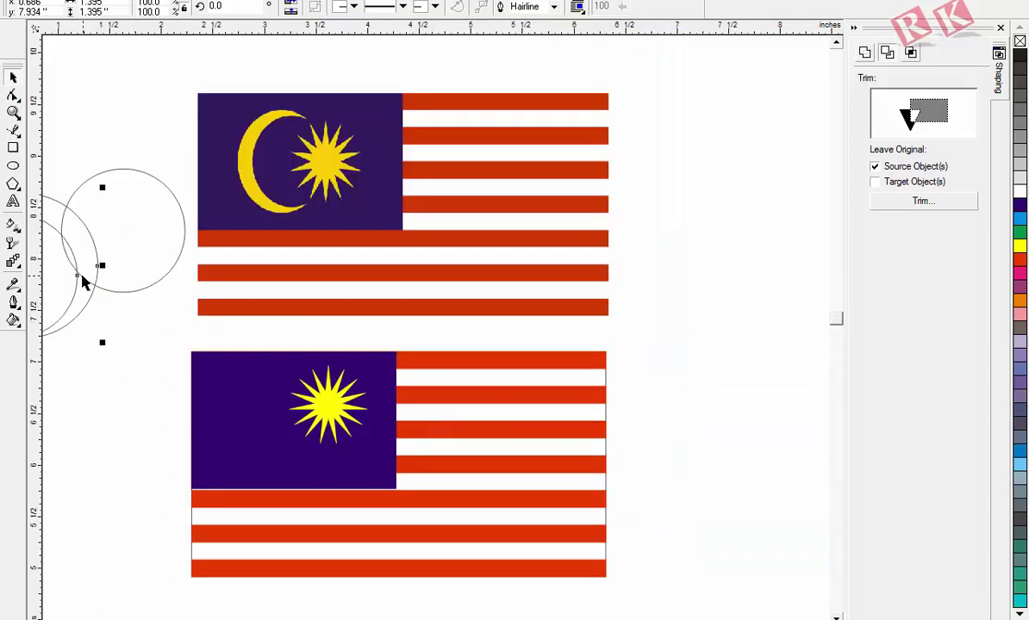
left_click_drag(78, 270, 461, 308)
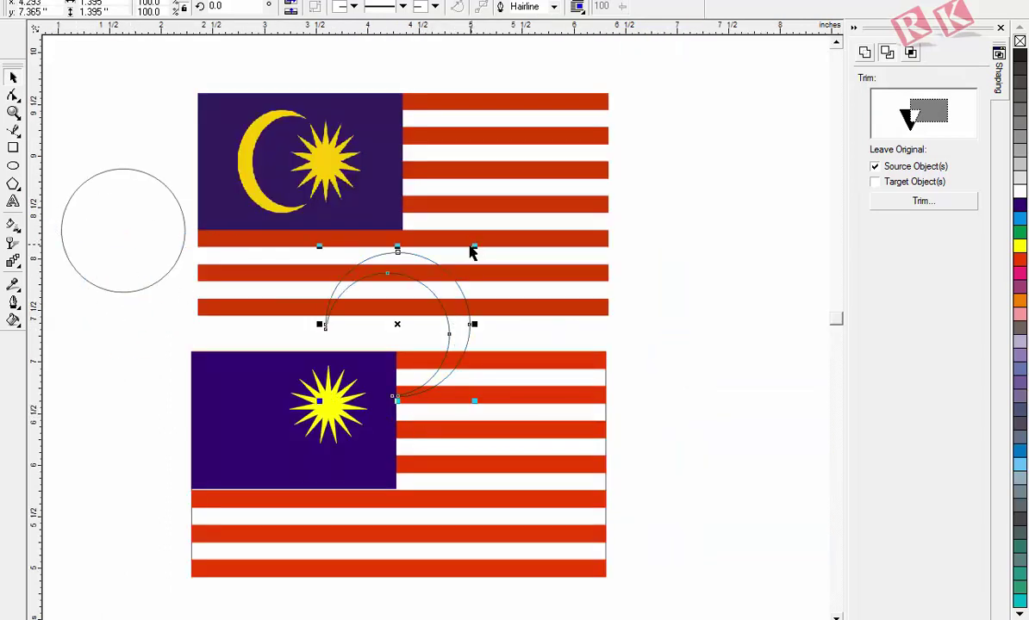
- Rotate the crescent to about 149.5 degrees, scale it to about 1.13 by 1.19 inches and place it around the canton's star
left_click(381, 304)
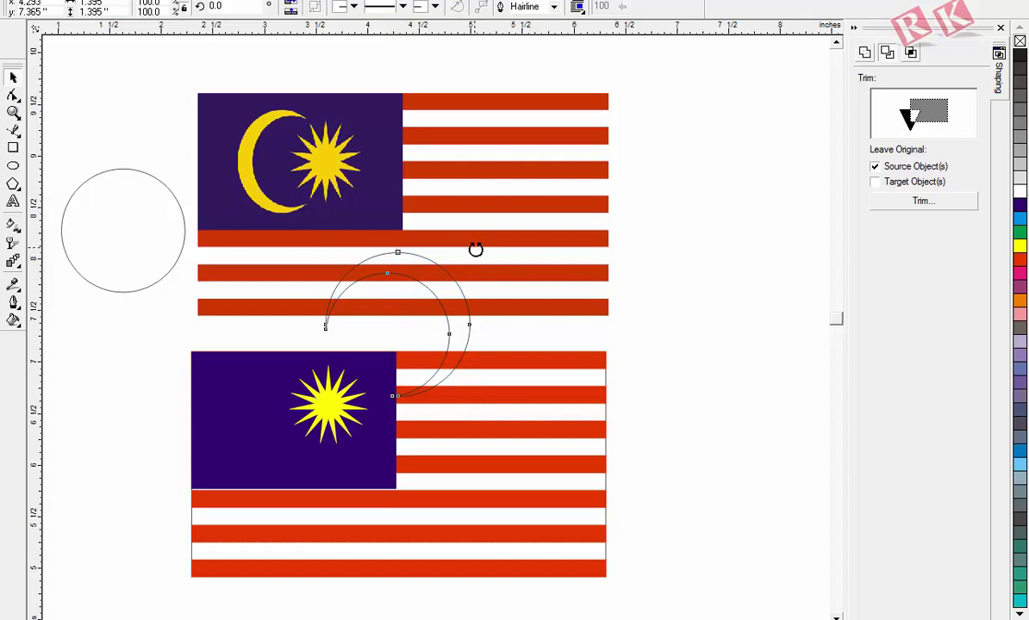
left_click_drag(473, 245, 226, 412)
left_click_drag(337, 343, 333, 352)
left_click(268, 420)
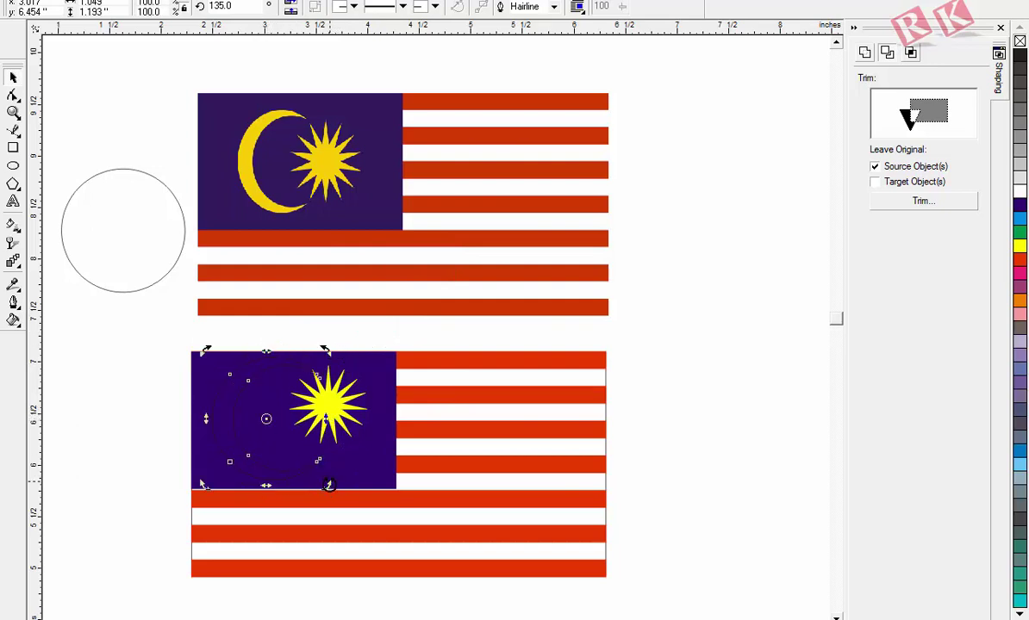
left_click_drag(328, 486, 355, 475)
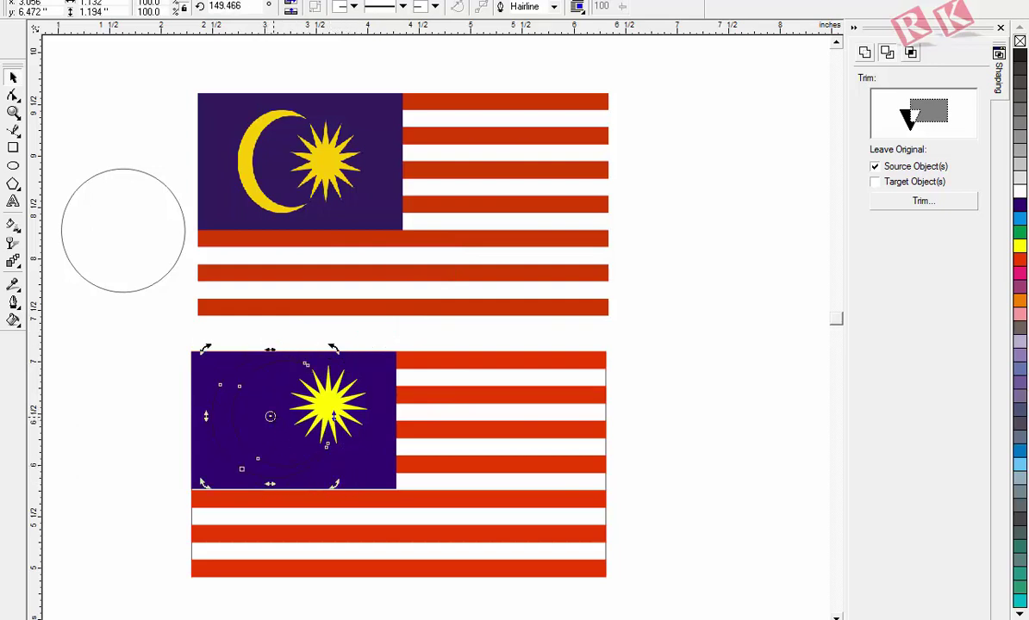
double_click(241, 394)
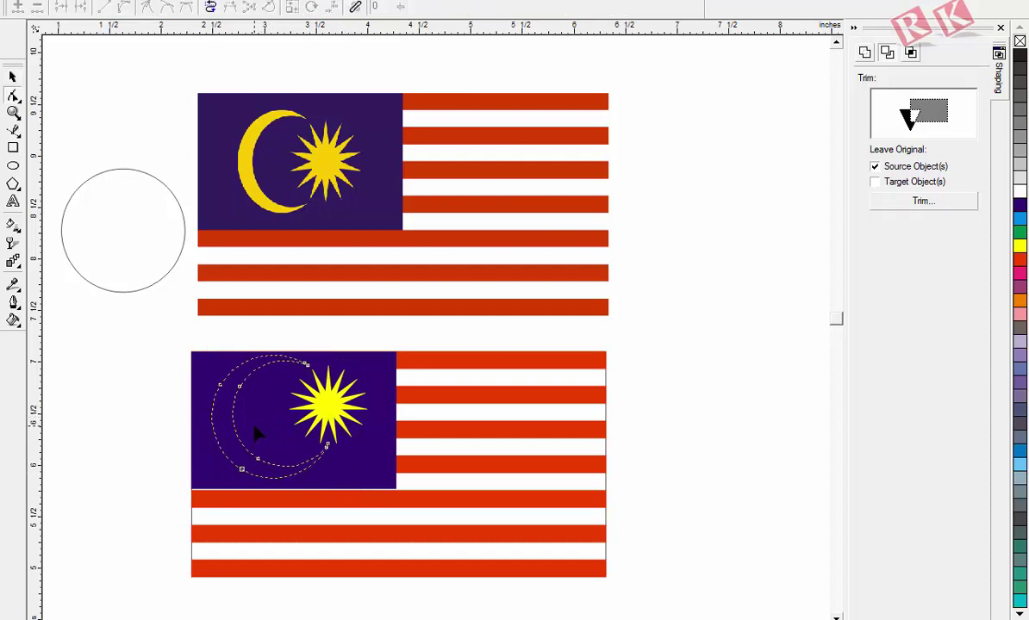
left_click(10, 77)
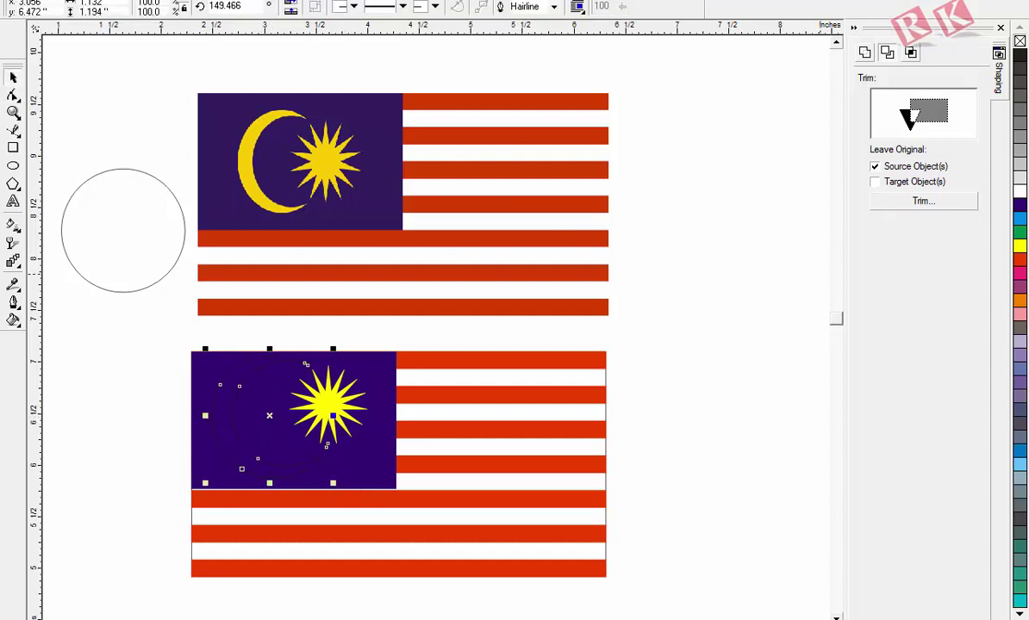
- Fill the crescent with yellow and delete the leftover small circle beside the flag image
left_click(1020, 249)
key("z")
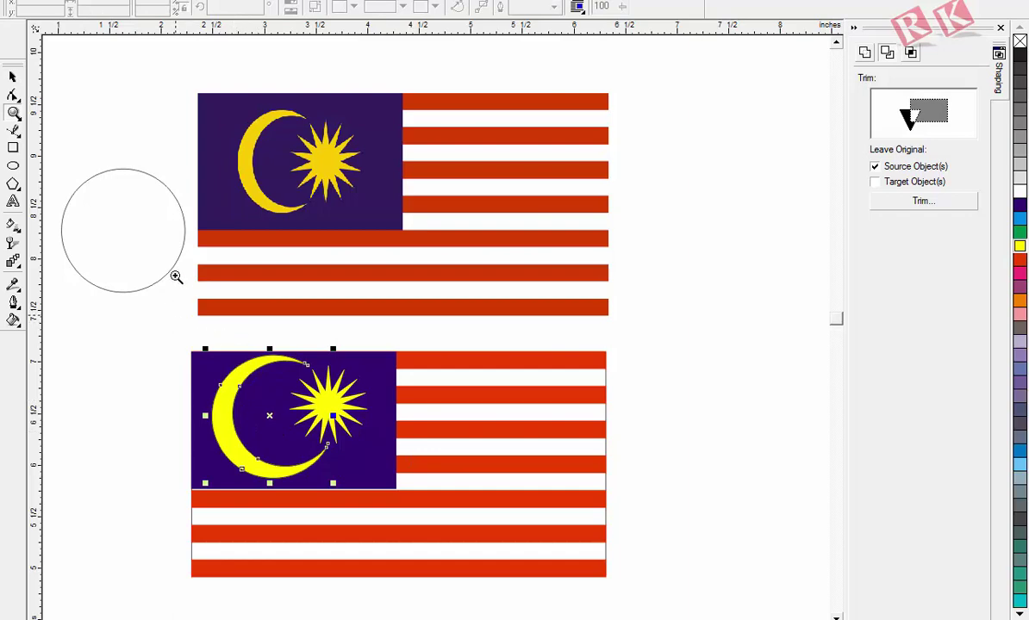
left_click(12, 77)
left_click_drag(57, 94, 209, 350)
key("Delete")
- Scale the yellow crescent down slightly within the drawn canton
key("z")
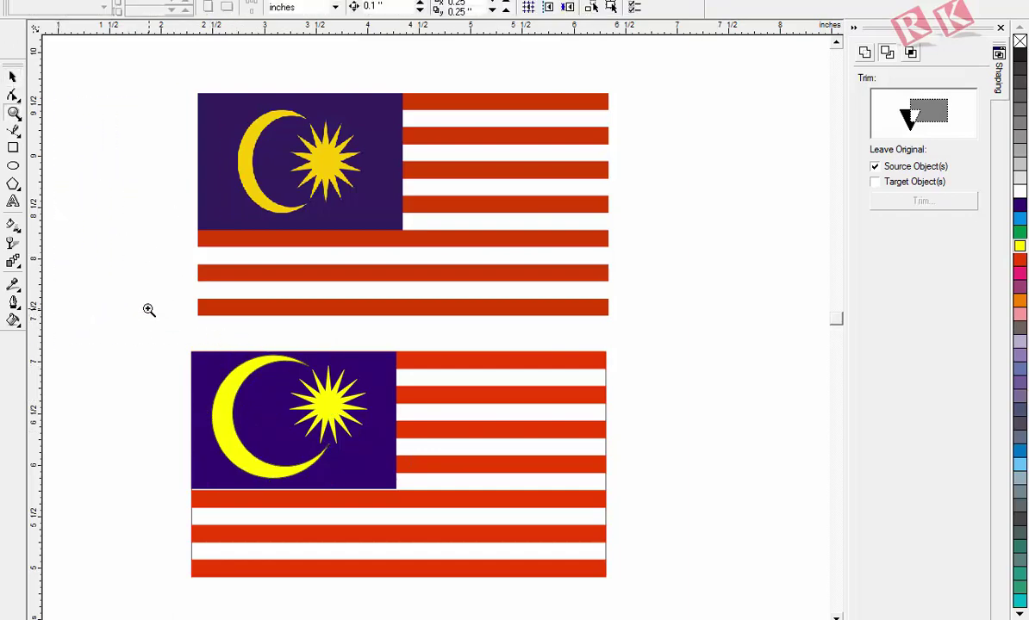
left_click_drag(150, 310, 484, 533)
key("space")
left_click(286, 236)
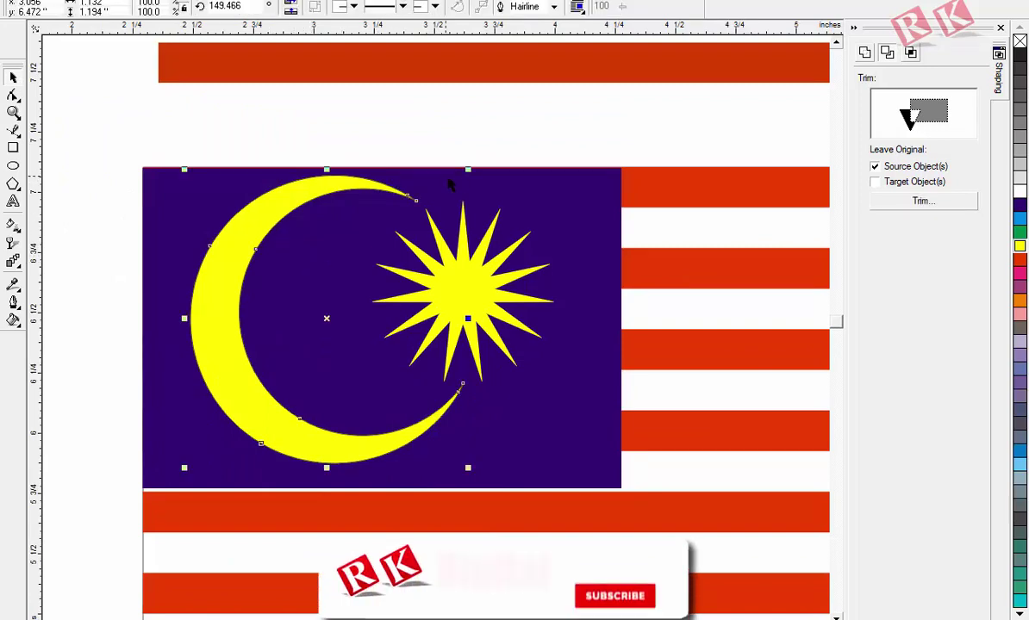
left_click_drag(468, 169, 444, 178)
- Reduce the yellow star to about 0.63 inches wide and position it at the crescent's opening
left_click(462, 304)
left_click_drag(462, 305, 484, 298)
left_click_drag(552, 197, 539, 214)
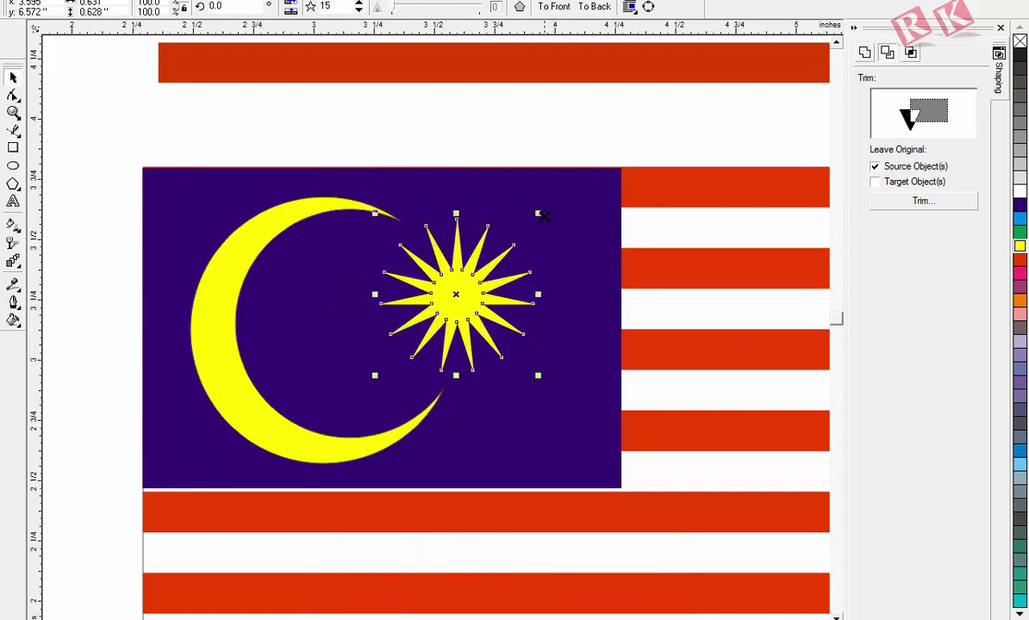
key("F4")
left_click(655, 366)
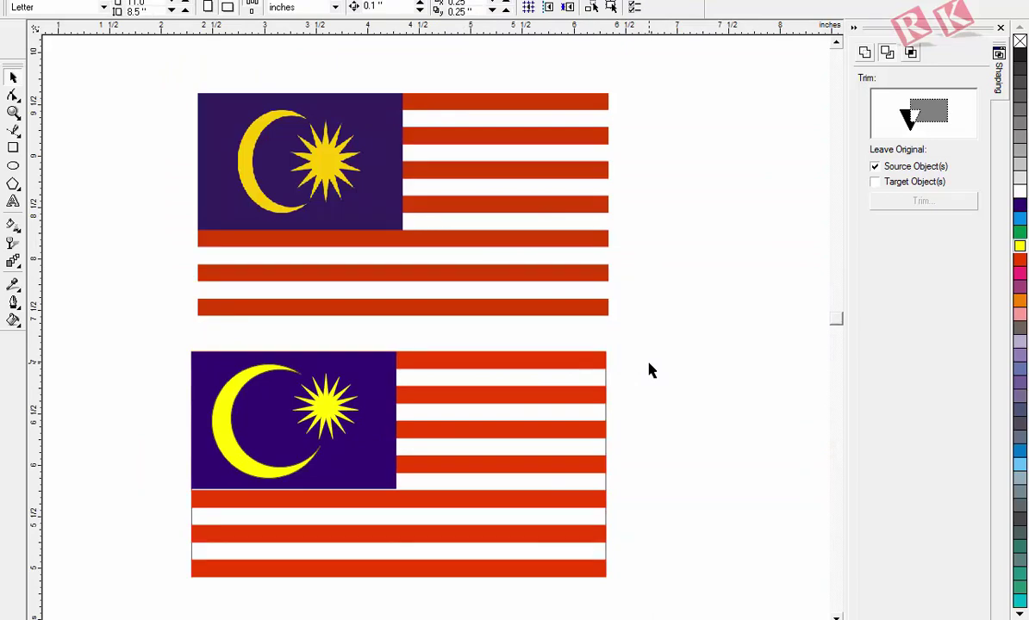
- Review the drawn Malaysian and Iranian flags against their reference images
key("F2")
left_click_drag(100, 305, 763, 558)
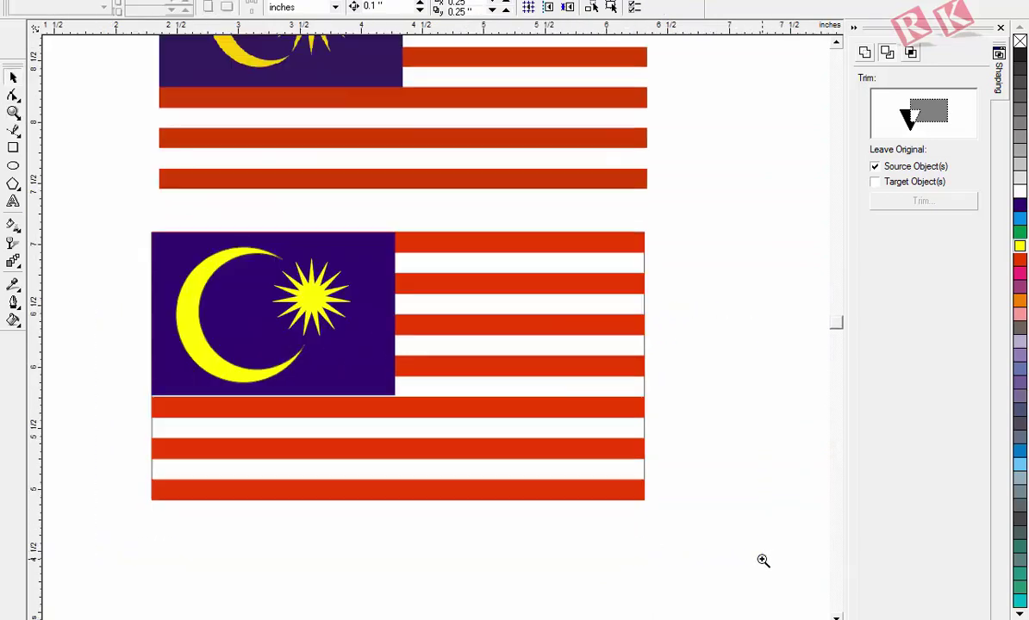
key("F4")
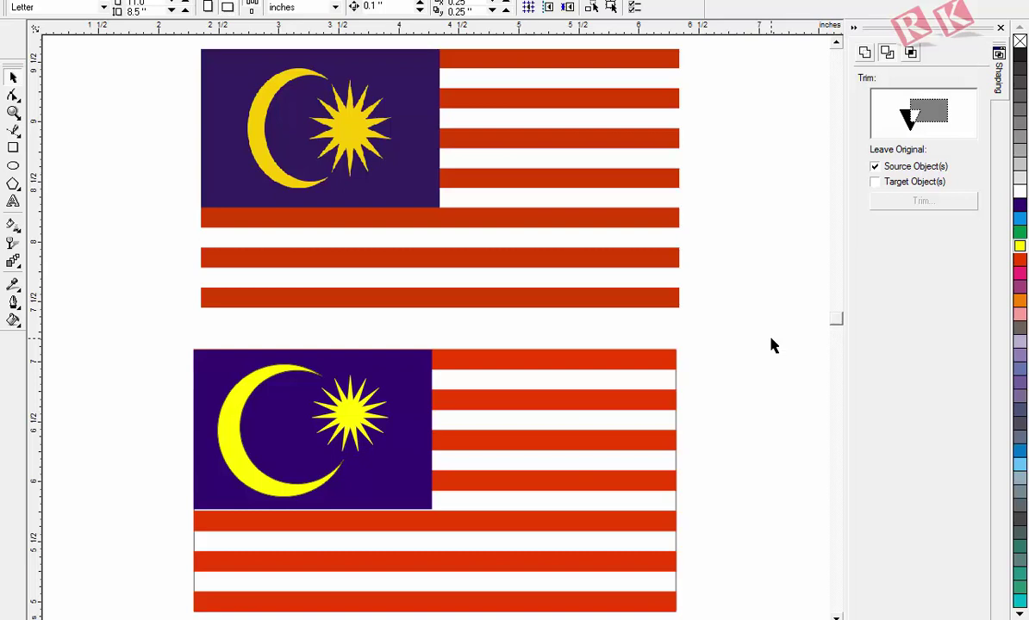
left_click(398, 466)
left_click(368, 435)
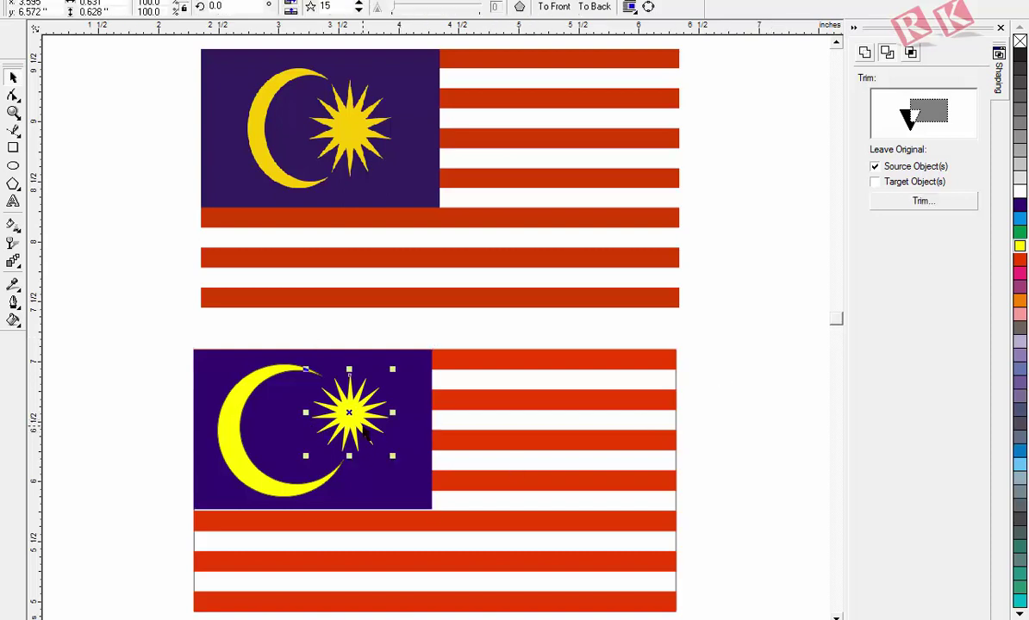
left_click(706, 461)
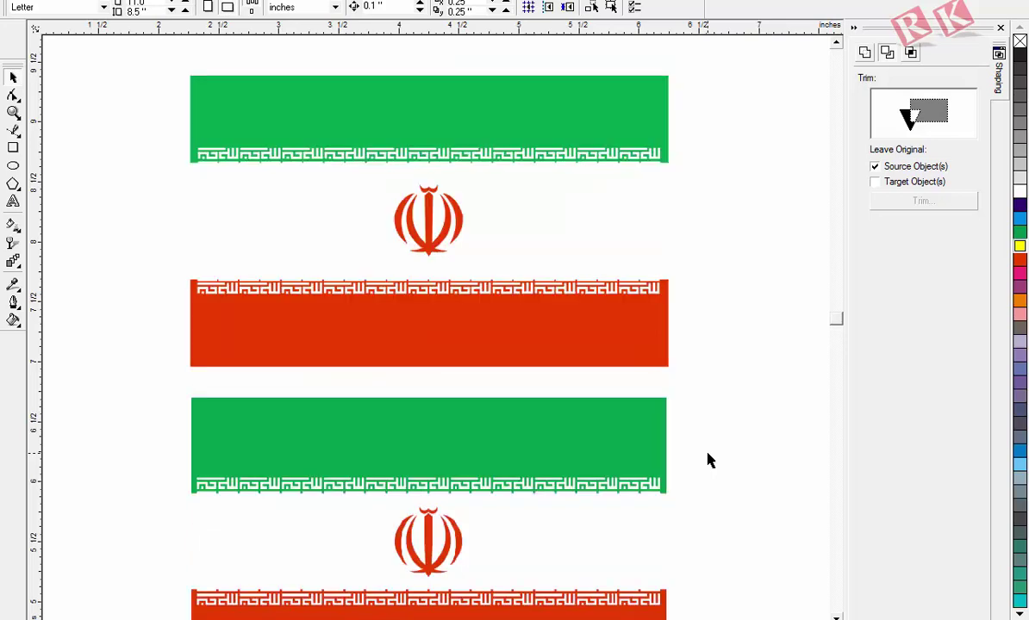
scroll(708, 461, "down", 1)
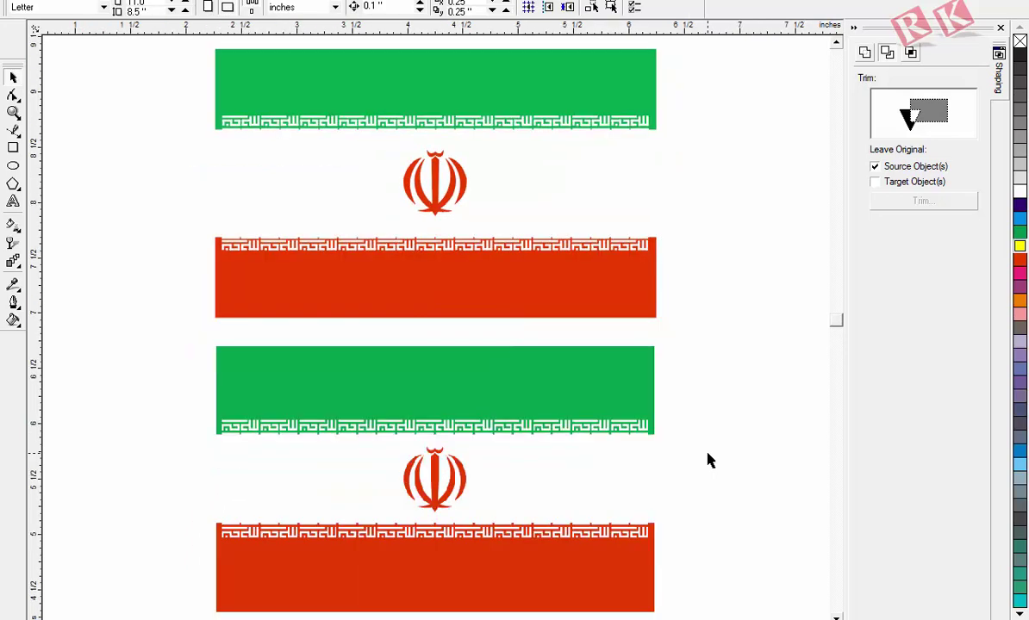